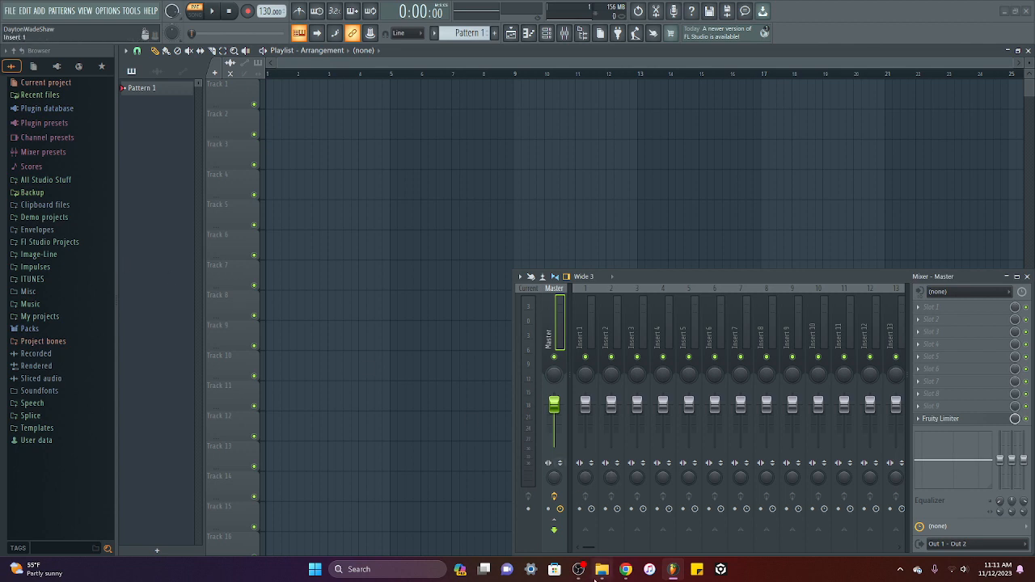
Widen the browser and open the Dubstep Sound Arsenal folder "10 Full Drum Loops (Stem Seperated) (150bpm)".
{"action": "left_click", "coordinate": [46, 179]}
{"action": "left_click_drag", "start_coordinate": [116, 256], "coordinate": [241, 255]}
{"action": "left_click", "coordinate": [57, 322]}
{"action": "left_click", "coordinate": [155, 171]}
{"action": "left_click", "coordinate": [138, 203]}
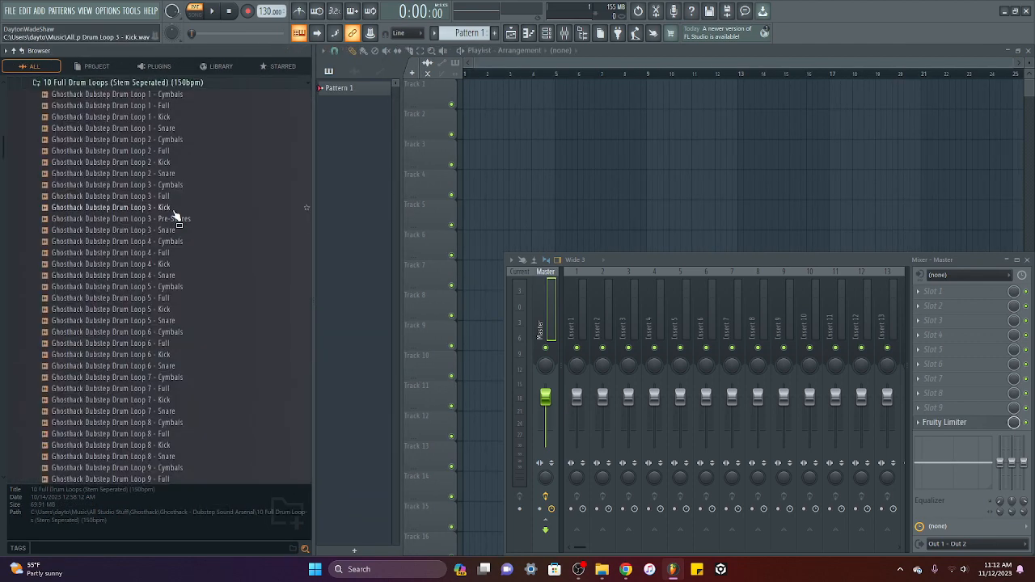
Audition the full drum loops in the 10 Full Drum Loops folder, comparing several of the numbered variations.
{"action": "left_click", "coordinate": [189, 161]}
{"action": "left_click", "coordinate": [192, 173]}
{"action": "key", "text": "XF86AudioLowerVolume"}
{"action": "left_click", "coordinate": [194, 219]}
{"action": "left_click", "coordinate": [195, 276]}
{"action": "left_click", "coordinate": [194, 299]}
{"action": "left_click", "coordinate": [191, 299]}
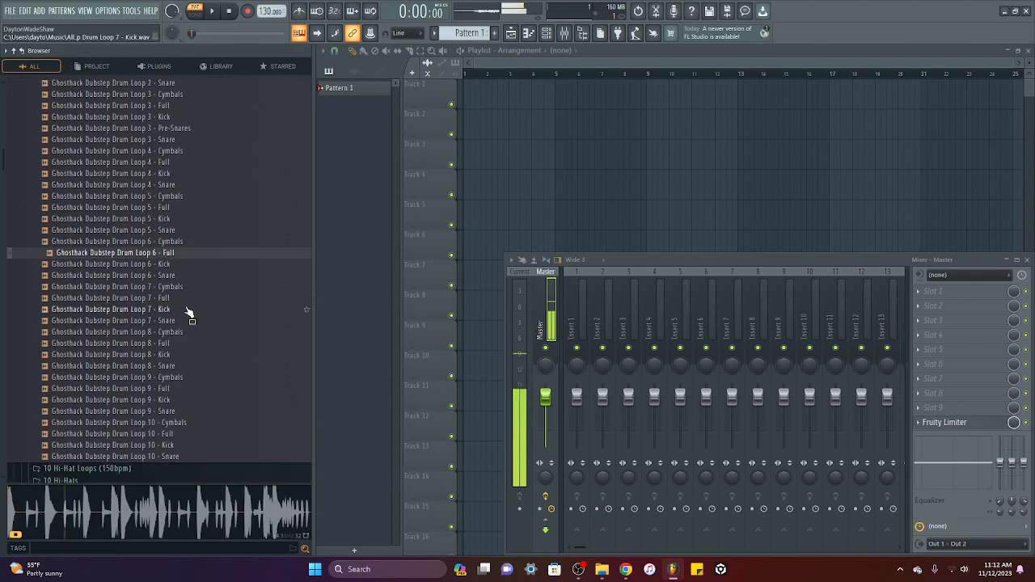
{"action": "left_click", "coordinate": [187, 299]}
{"action": "left_click", "coordinate": [186, 299]}
{"action": "left_click", "coordinate": [180, 333]}
{"action": "left_click", "coordinate": [185, 322]}
{"action": "scroll", "coordinate": [192, 323], "scroll_direction": "up", "scroll_amount": 5}
{"action": "left_click", "coordinate": [174, 220]}
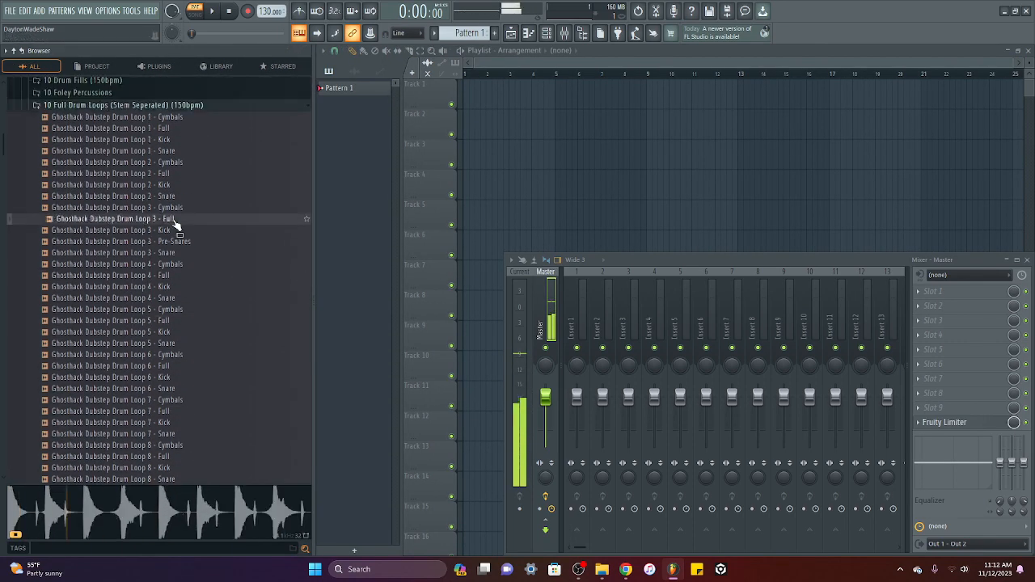
Place "Ghosthack Dubstep Drum Loop 2 - Full" on Track 1 of the playlist and narrow the browser again.
{"action": "scroll", "coordinate": [178, 222], "scroll_direction": "up", "scroll_amount": 1}
{"action": "left_click_drag", "start_coordinate": [190, 196], "coordinate": [484, 99]}
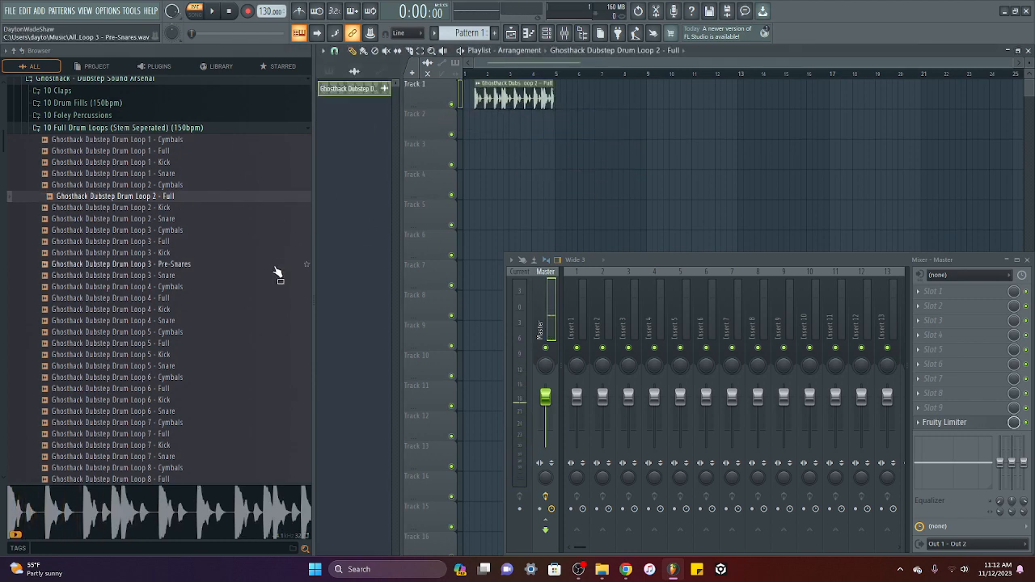
{"action": "left_click_drag", "start_coordinate": [315, 270], "coordinate": [215, 272]}
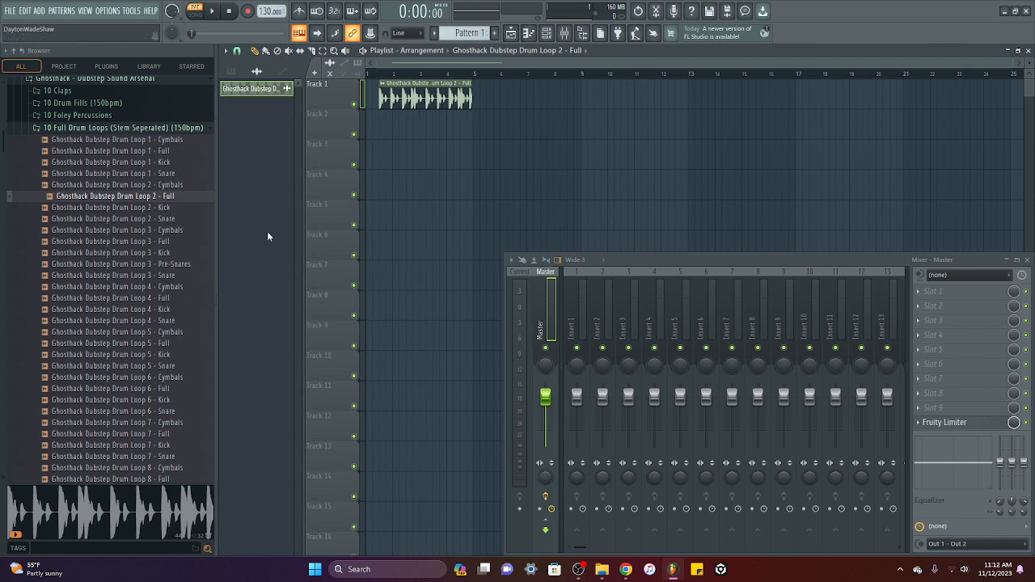
Hide the mixer and move the drum loop clip on Track 1 to start at bar 1.
{"action": "scroll", "coordinate": [409, 77], "scroll_direction": "up", "scroll_amount": 4}
{"action": "key", "text": "F9"}
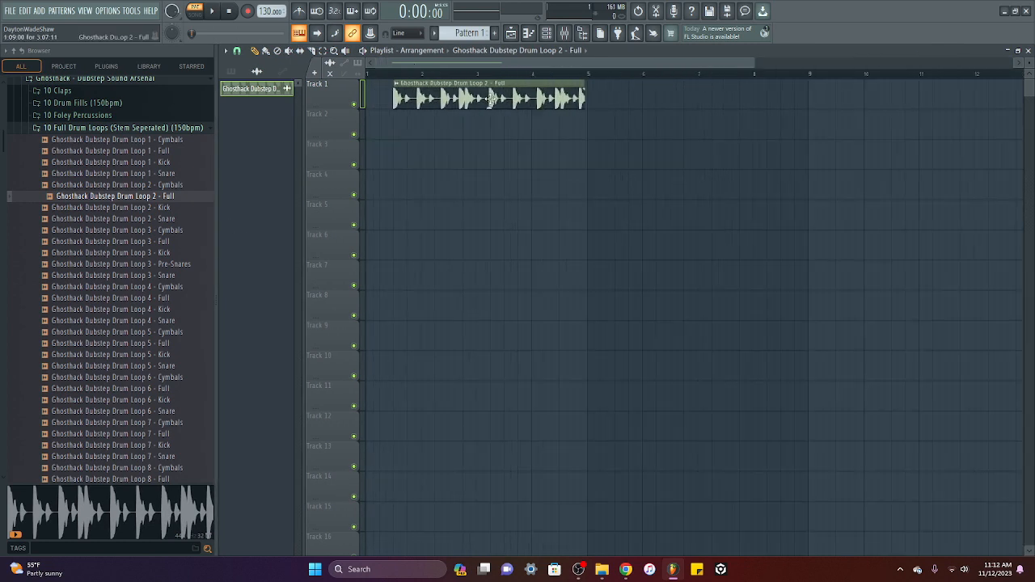
{"action": "left_click_drag", "start_coordinate": [490, 99], "coordinate": [462, 100]}
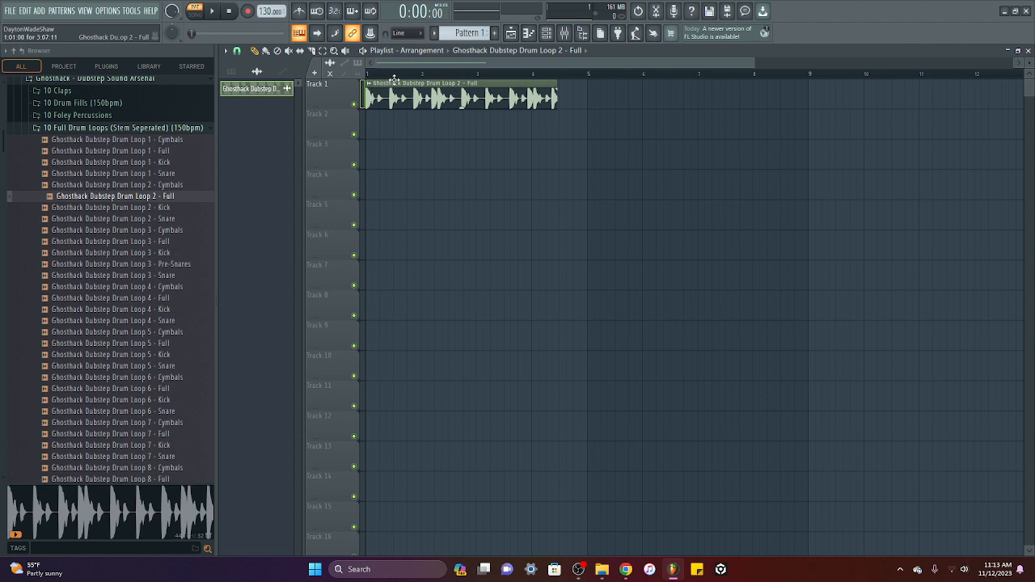
Set the project tempo to 150 BPM to match the drum loop folder's tempo.
{"action": "left_click_drag", "start_coordinate": [394, 78], "coordinate": [461, 196]}
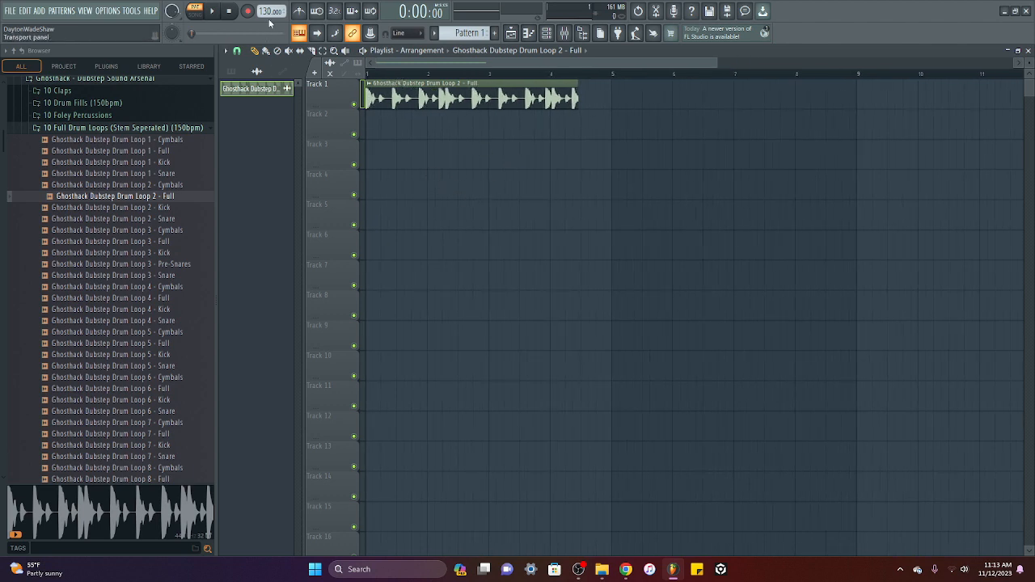
{"action": "scroll", "coordinate": [270, 11], "scroll_direction": "up", "scroll_amount": 16}
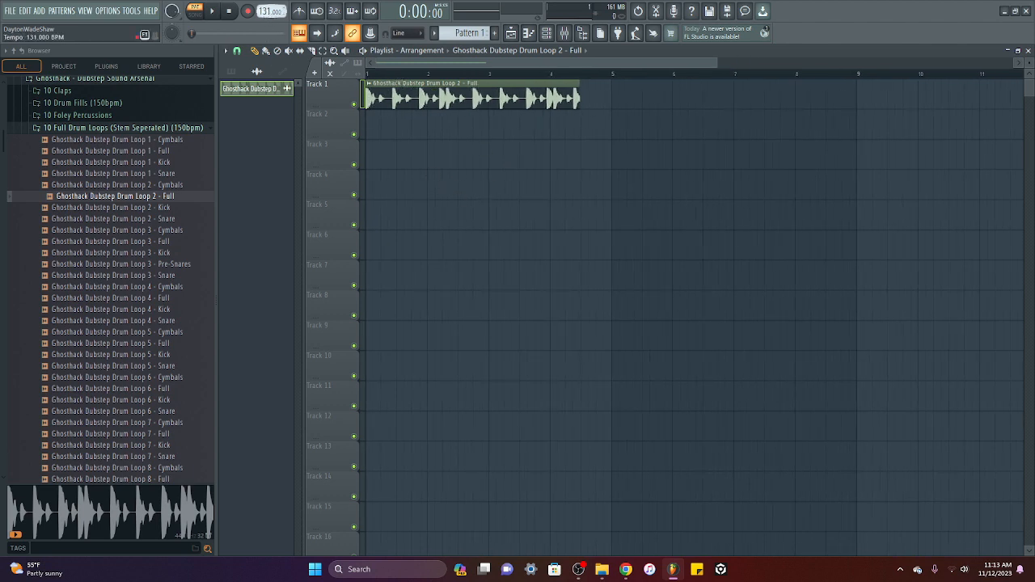
{"action": "scroll", "coordinate": [270, 11], "scroll_direction": "up", "scroll_amount": 3}
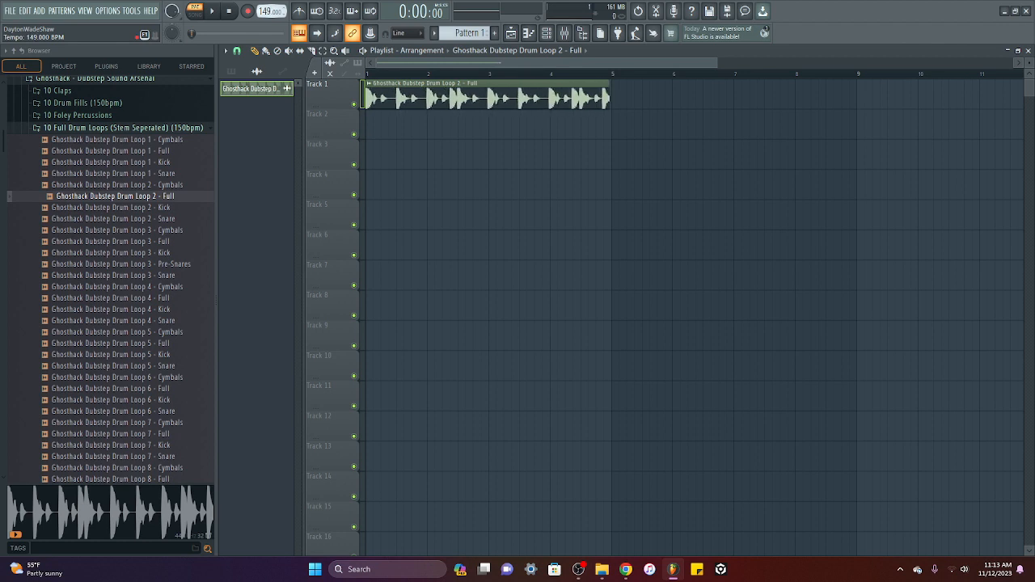
{"action": "scroll", "coordinate": [271, 11], "scroll_direction": "up", "scroll_amount": 1}
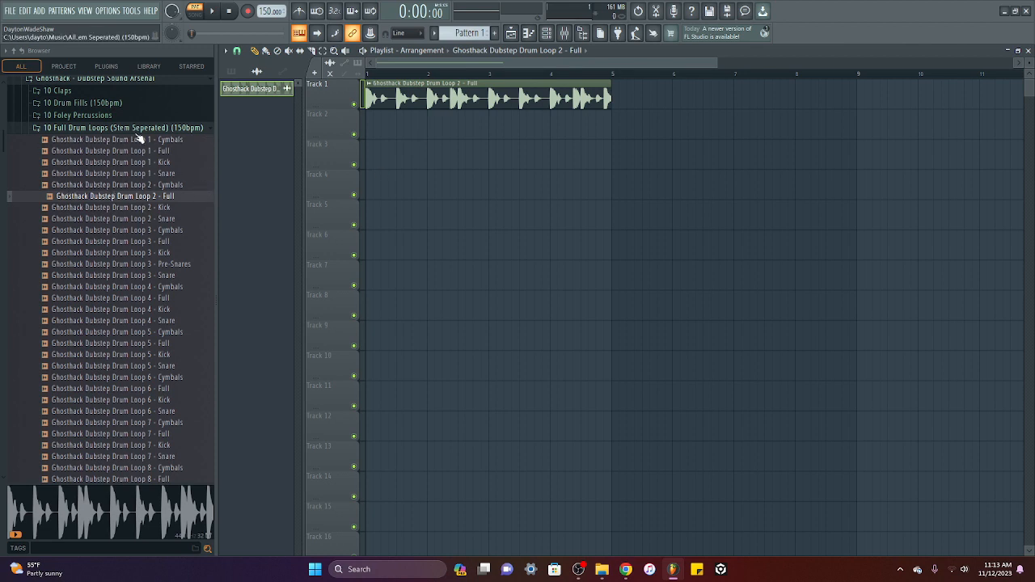
Switch playback to song mode and play the drum loop on Track 1, stopping near the end of bar 4.
{"action": "left_click", "coordinate": [194, 15]}
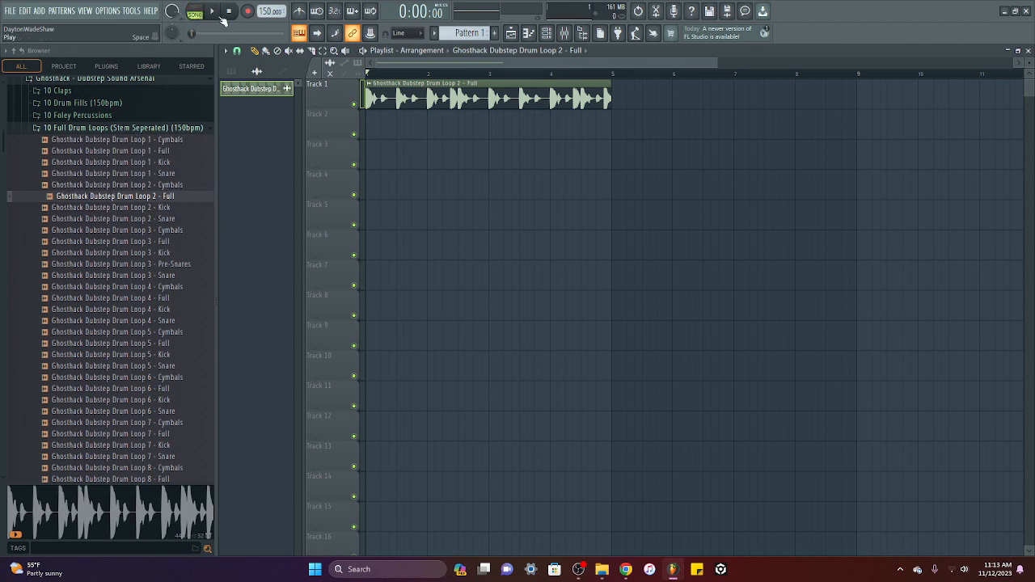
{"action": "left_click", "coordinate": [212, 11]}
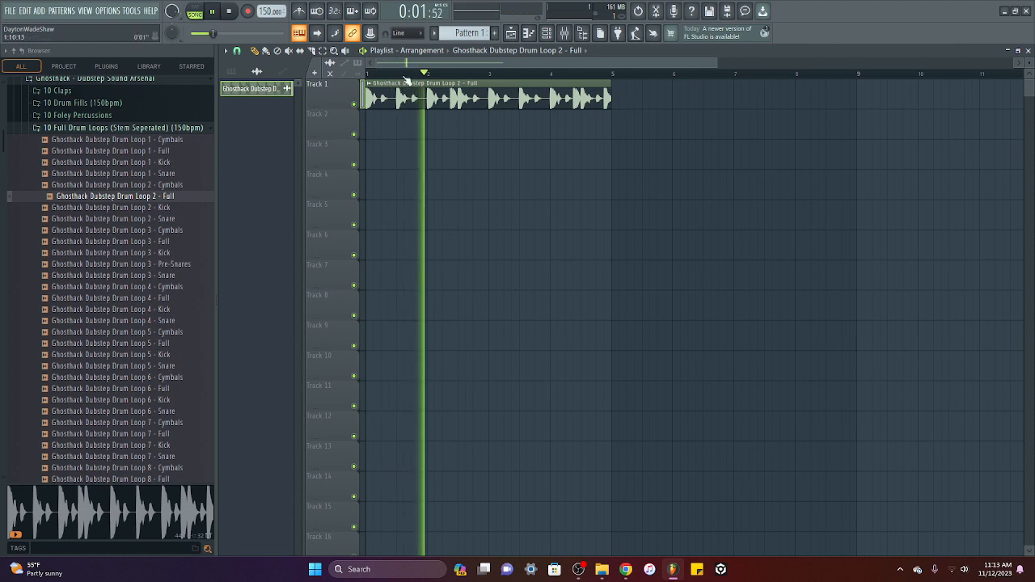
{"action": "scroll", "coordinate": [453, 97], "scroll_direction": "up", "scroll_amount": 2}
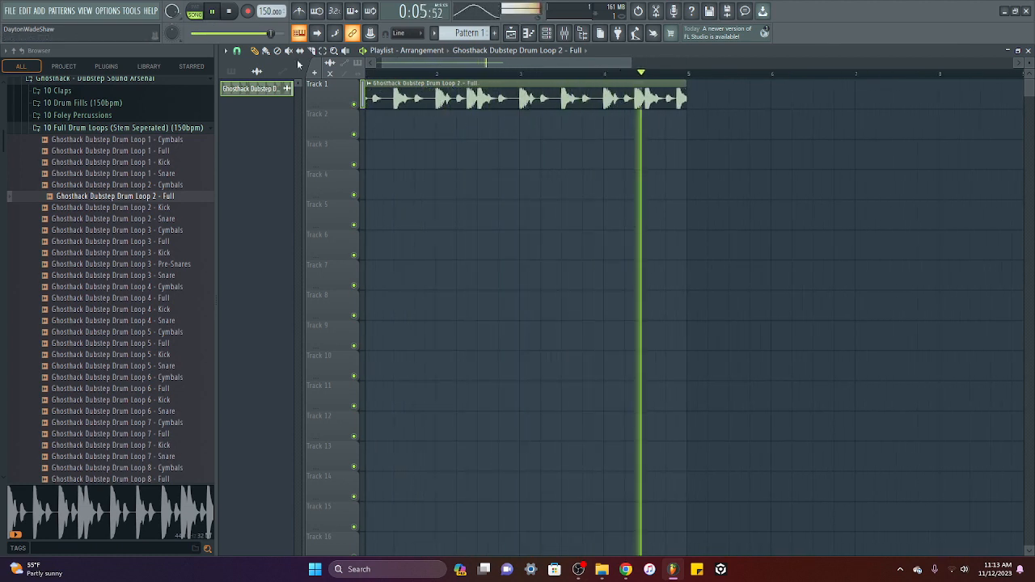
{"action": "key", "text": "space"}
Add a second copy of the drum loop on Track 1 starting at bar 5, directly after the first.
{"action": "scroll", "coordinate": [547, 75], "scroll_direction": "down", "scroll_amount": 1}
{"action": "scroll", "coordinate": [547, 75], "scroll_direction": "down", "scroll_amount": 2}
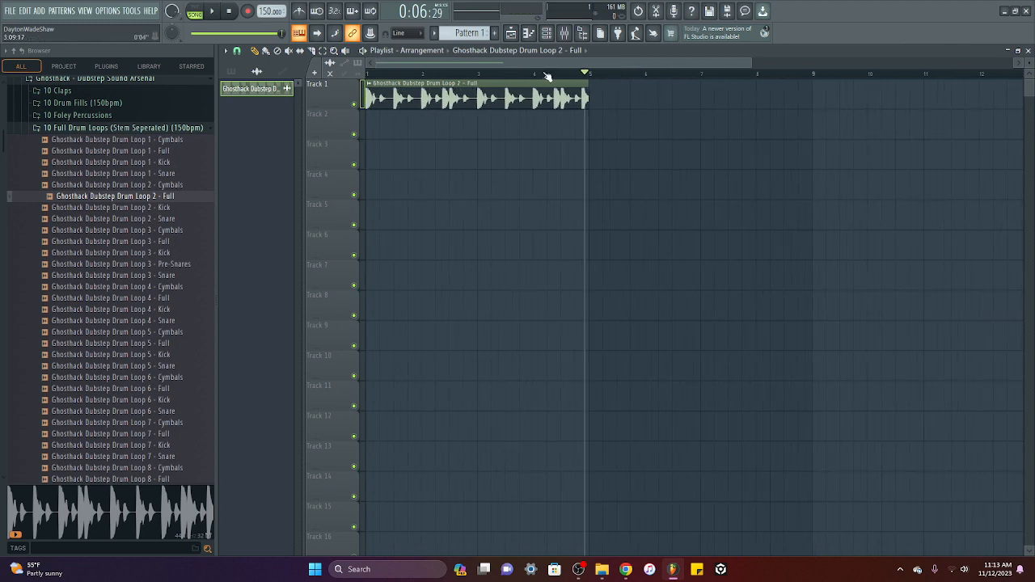
{"action": "left_click_drag", "start_coordinate": [640, 95], "coordinate": [556, 117]}
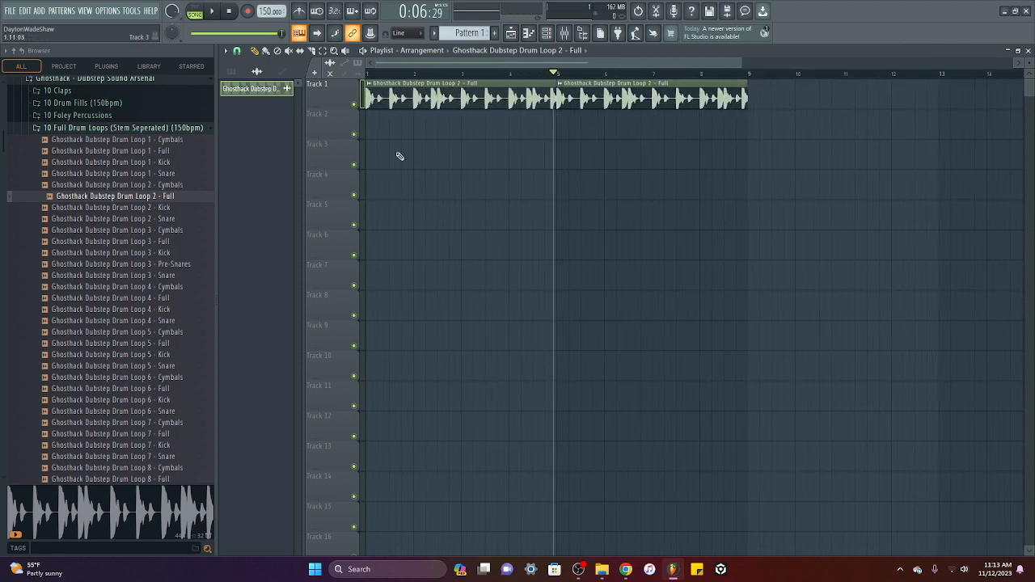
{"action": "scroll", "coordinate": [802, 79], "scroll_direction": "down", "scroll_amount": 1}
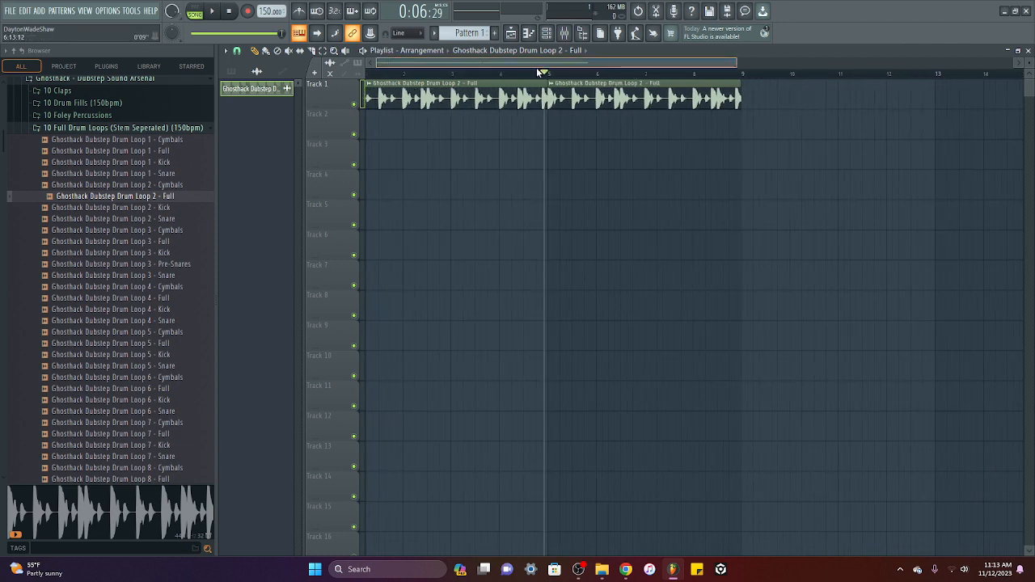
{"action": "scroll", "coordinate": [623, 79], "scroll_direction": "up", "scroll_amount": 1}
Collapse the 10 Full Drum Loops folder and its parent Ghosthack - Dubstep Sound Arsenal folder in the browser.
{"action": "left_click", "coordinate": [162, 128]}
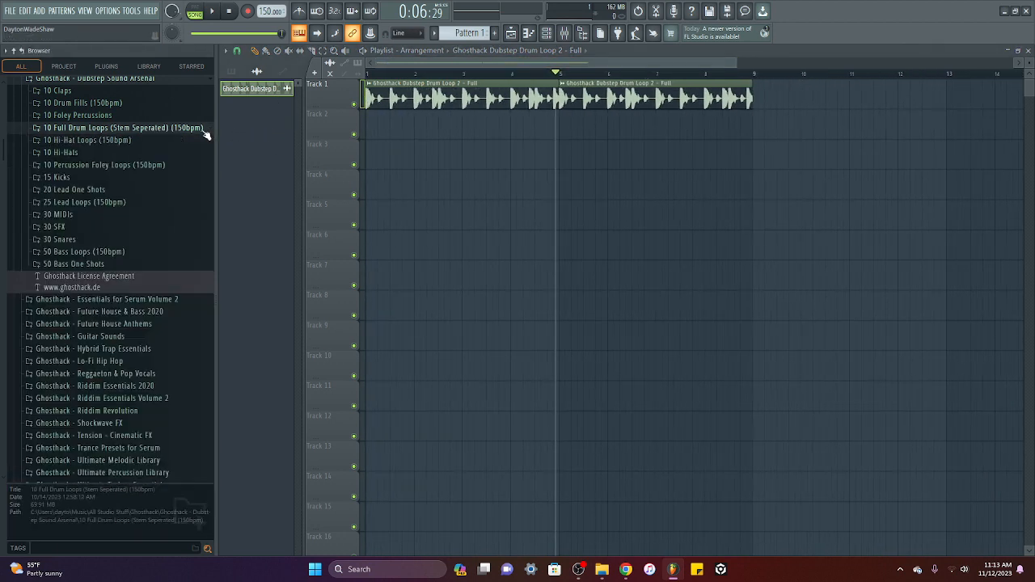
{"action": "scroll", "coordinate": [174, 203], "scroll_direction": "up", "scroll_amount": 2}
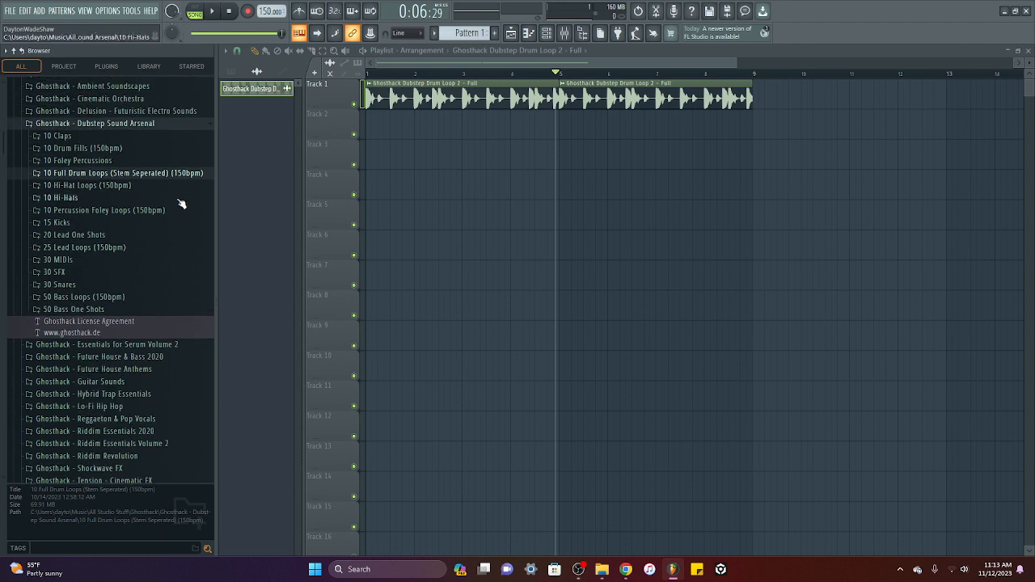
{"action": "scroll", "coordinate": [155, 253], "scroll_direction": "up", "scroll_amount": 2}
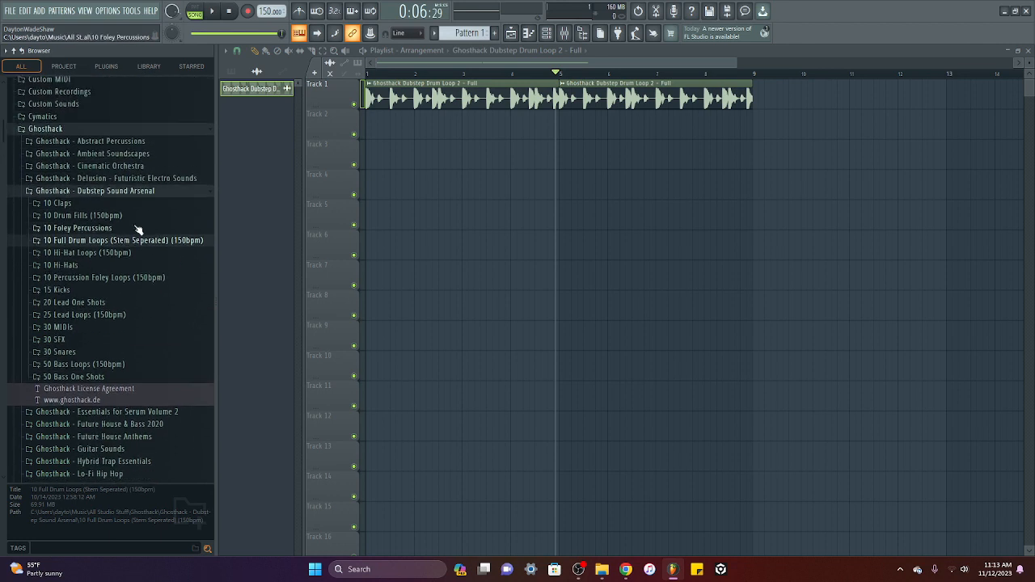
{"action": "left_click", "coordinate": [119, 194]}
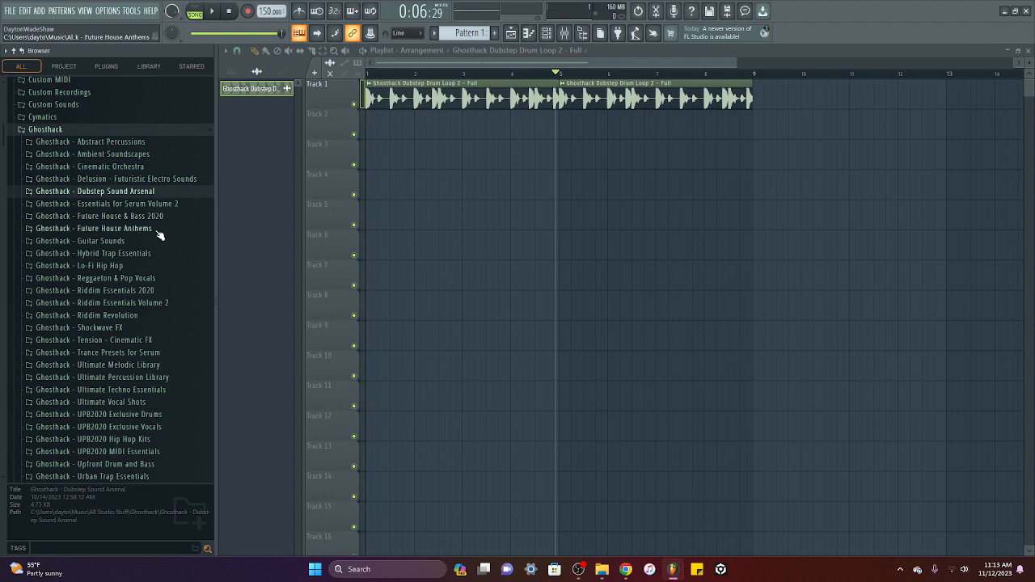
Look through the One-Shots sample folders of the Ghosthack - Urban Trap Essentials pack.
{"action": "left_click", "coordinate": [92, 477]}
{"action": "left_click", "coordinate": [68, 368]}
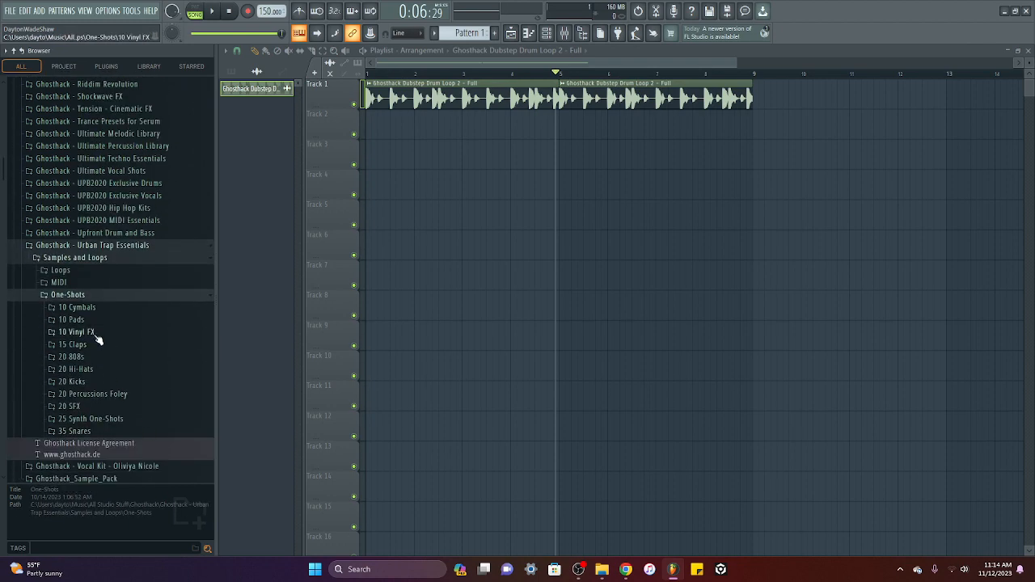
{"action": "left_click", "coordinate": [96, 338]}
Open the DnB_Bass_Hits folder of Ghosthack - Upfront Drum and Bass and audition DnB_bass22_oneshot.
{"action": "left_click", "coordinate": [68, 267]}
{"action": "left_click", "coordinate": [89, 301]}
{"action": "left_click", "coordinate": [69, 312]}
{"action": "left_click", "coordinate": [128, 377]}
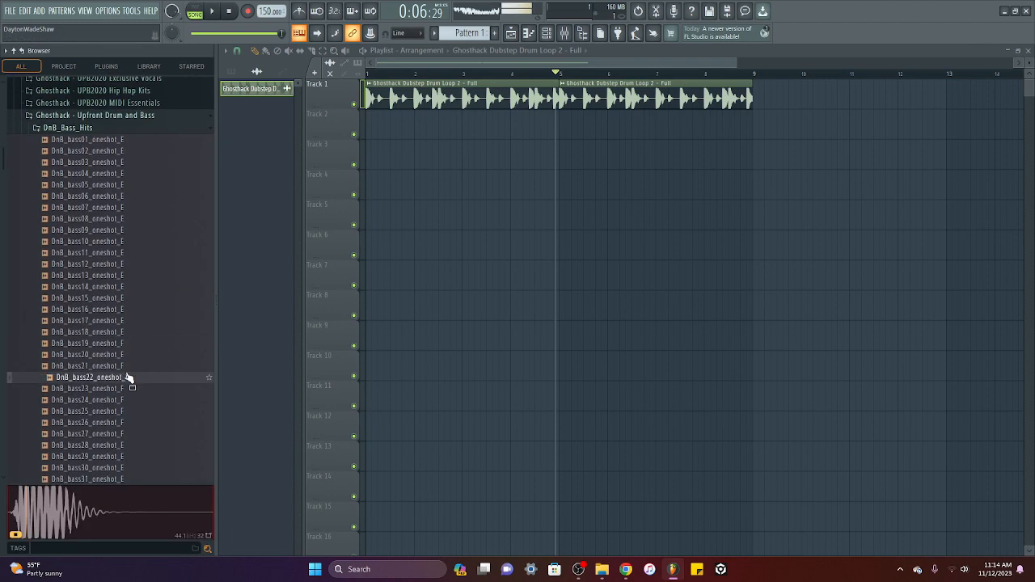
Place the DnB_bass29_oneshot_E sample on Track 2 at bar 1, beneath the drum loop.
{"action": "scroll", "coordinate": [134, 388], "scroll_direction": "down", "scroll_amount": 2}
{"action": "left_click_drag", "start_coordinate": [138, 397], "coordinate": [380, 125]}
{"action": "scroll", "coordinate": [202, 243], "scroll_direction": "up", "scroll_amount": 3}
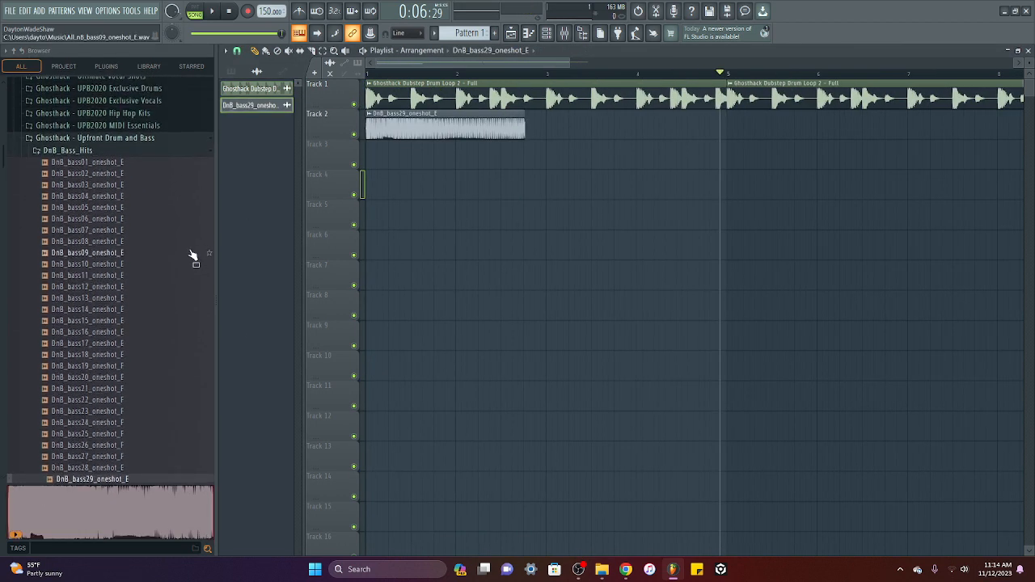
{"action": "scroll", "coordinate": [154, 272], "scroll_direction": "down", "scroll_amount": 3}
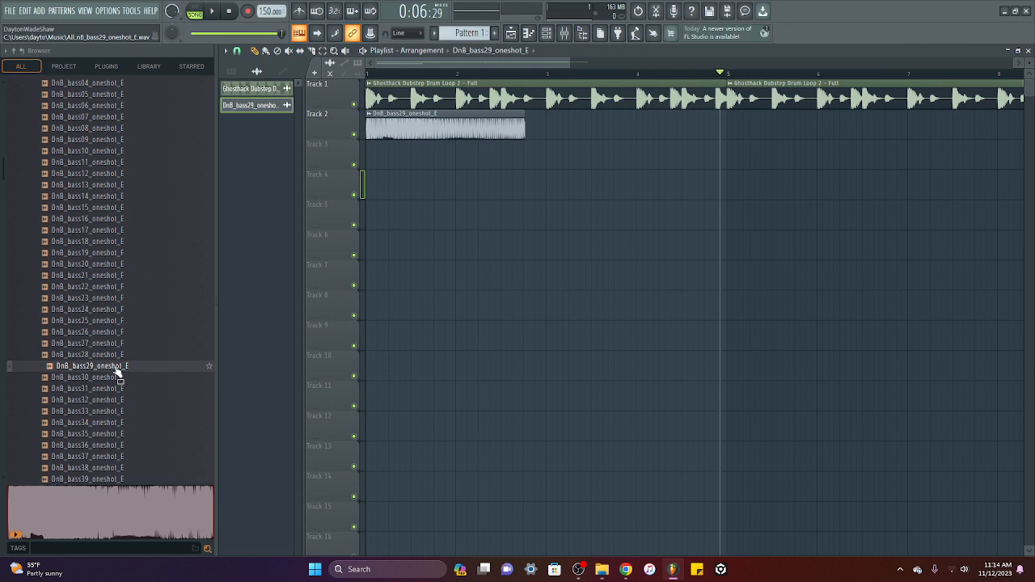
{"action": "left_click_drag", "start_coordinate": [116, 371], "coordinate": [149, 376]}
{"action": "left_click_drag", "start_coordinate": [138, 377], "coordinate": [278, 189]}
Return the playhead to the start and play the drum loop together with the bass one-shot, stopping in bar 3.
{"action": "left_click_drag", "start_coordinate": [410, 69], "coordinate": [591, 232]}
{"action": "left_click_drag", "start_coordinate": [455, 70], "coordinate": [298, 71]}
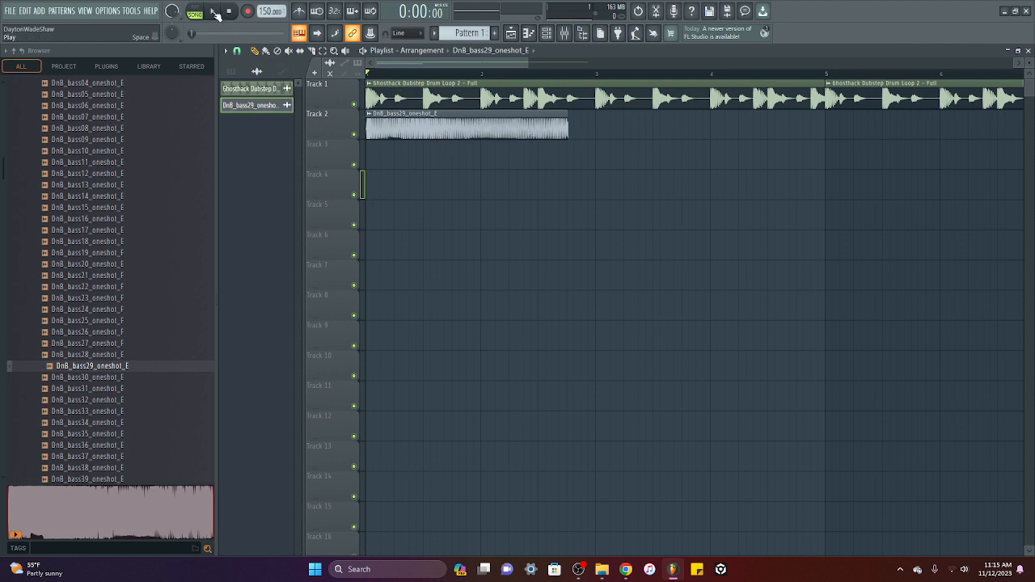
{"action": "left_click", "coordinate": [215, 14]}
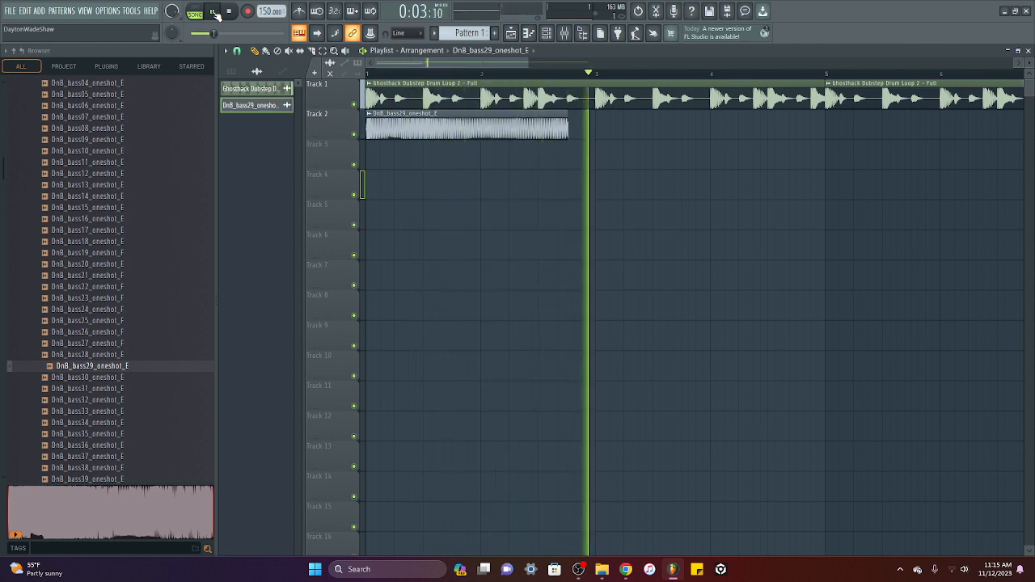
{"action": "left_click", "coordinate": [213, 11]}
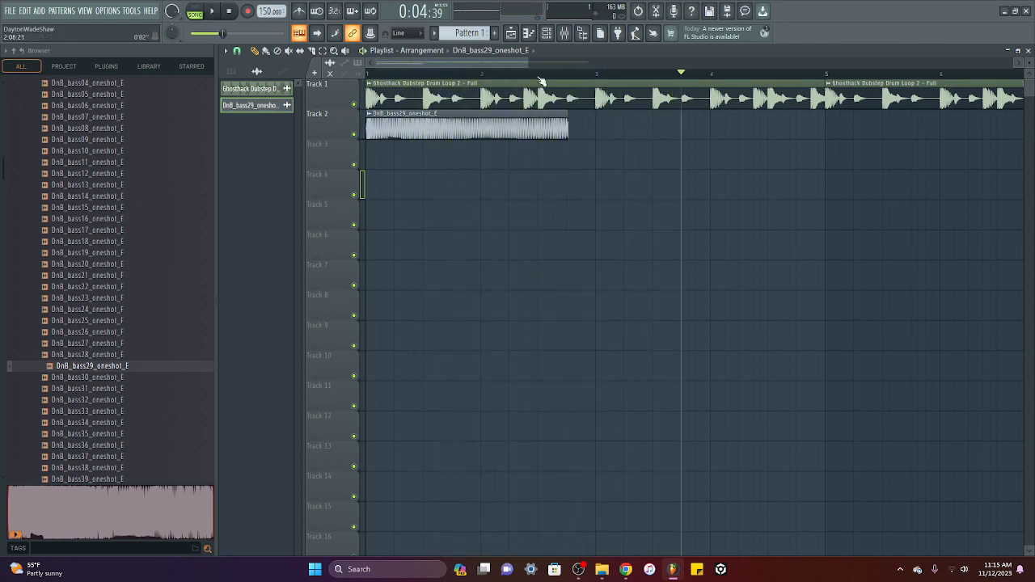
Trim the end of the bass one-shot clip on Track 2 to the gridline at the fourth beat of bar 2.
{"action": "scroll", "coordinate": [542, 81], "scroll_direction": "up", "scroll_amount": 1}
{"action": "scroll", "coordinate": [578, 76], "scroll_direction": "up", "scroll_amount": 2}
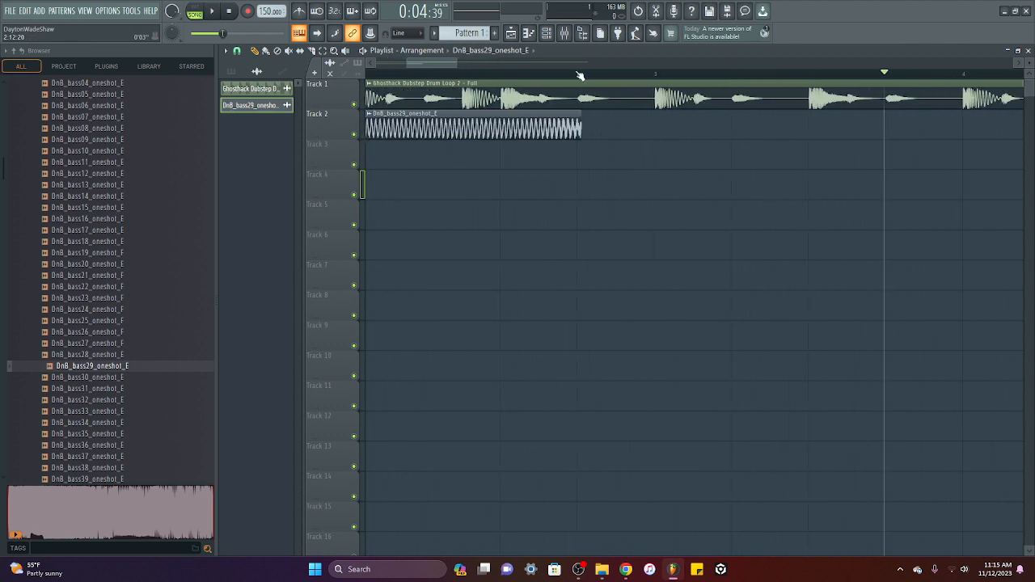
{"action": "scroll", "coordinate": [636, 195], "scroll_direction": "left", "scroll_amount": 2}
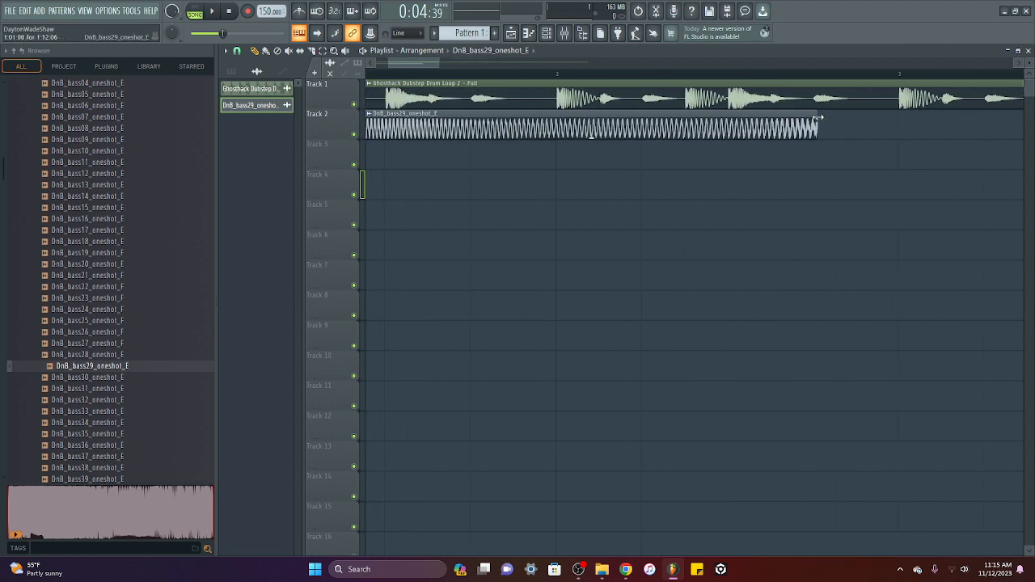
{"action": "left_click_drag", "start_coordinate": [817, 112], "coordinate": [813, 113]}
{"action": "scroll", "coordinate": [819, 115], "scroll_direction": "up", "scroll_amount": 3}
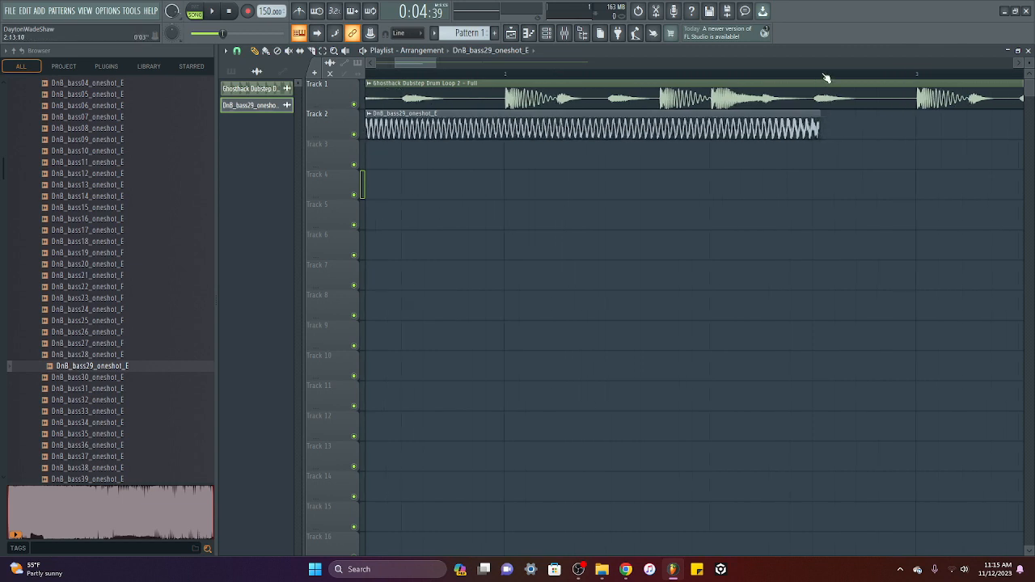
{"action": "left_click_drag", "start_coordinate": [822, 115], "coordinate": [824, 142]}
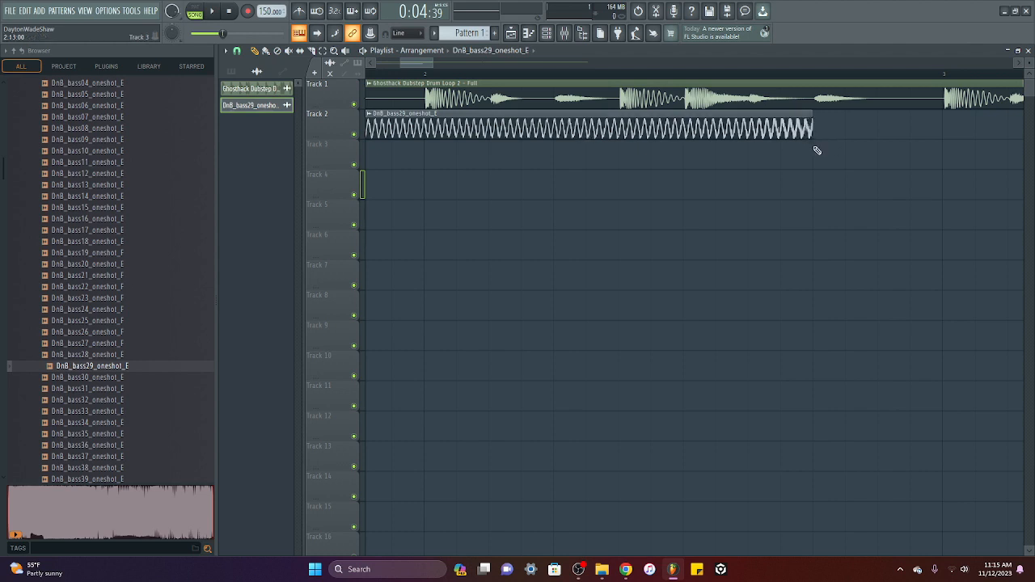
{"action": "scroll", "coordinate": [813, 146], "scroll_direction": "up", "scroll_amount": 4}
{"action": "left_click_drag", "start_coordinate": [812, 132], "coordinate": [842, 123]}
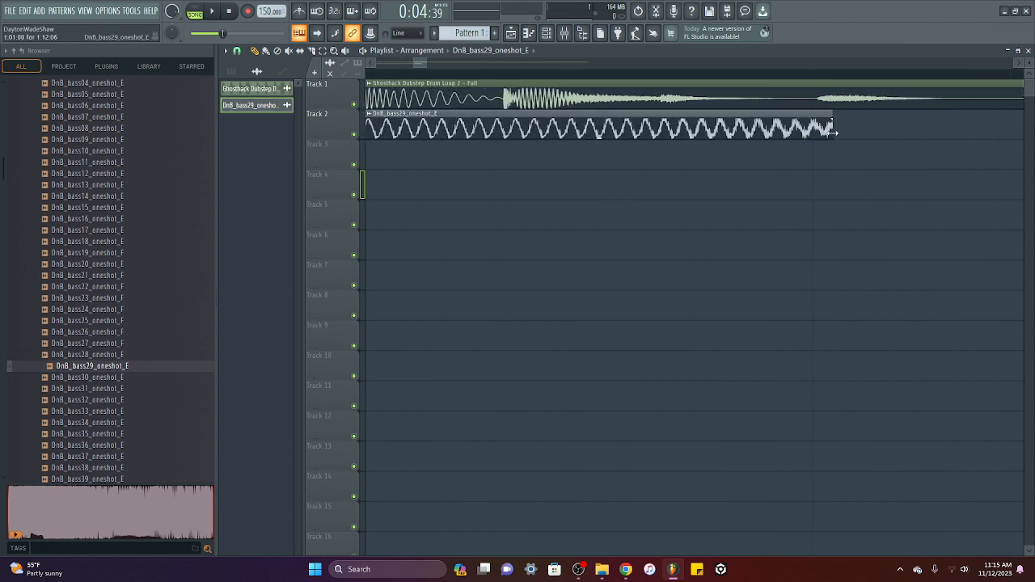
{"action": "scroll", "coordinate": [796, 77], "scroll_direction": "down", "scroll_amount": 5}
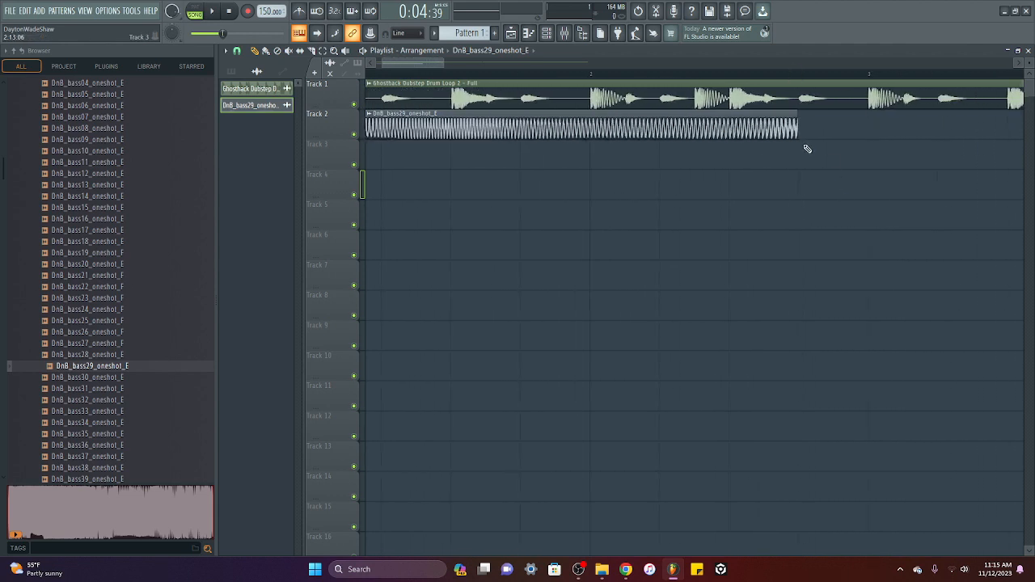
{"action": "scroll", "coordinate": [841, 97], "scroll_direction": "down", "scroll_amount": 3}
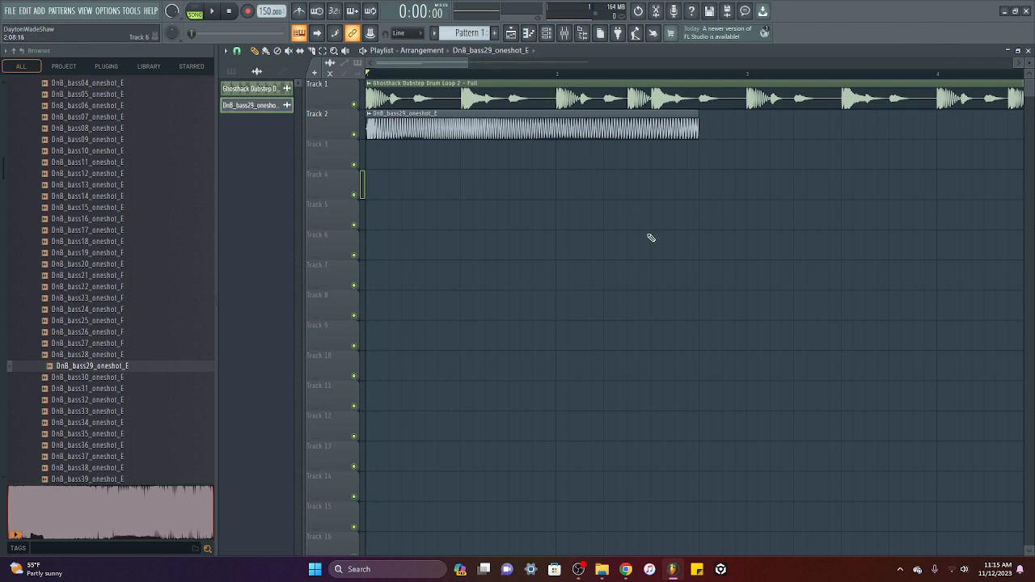
Play the arrangement and add a second DnB_bass29_oneshot_E clip on Track 2 at bar 5, stopping playback after hearing it.
{"action": "key", "text": "space"}
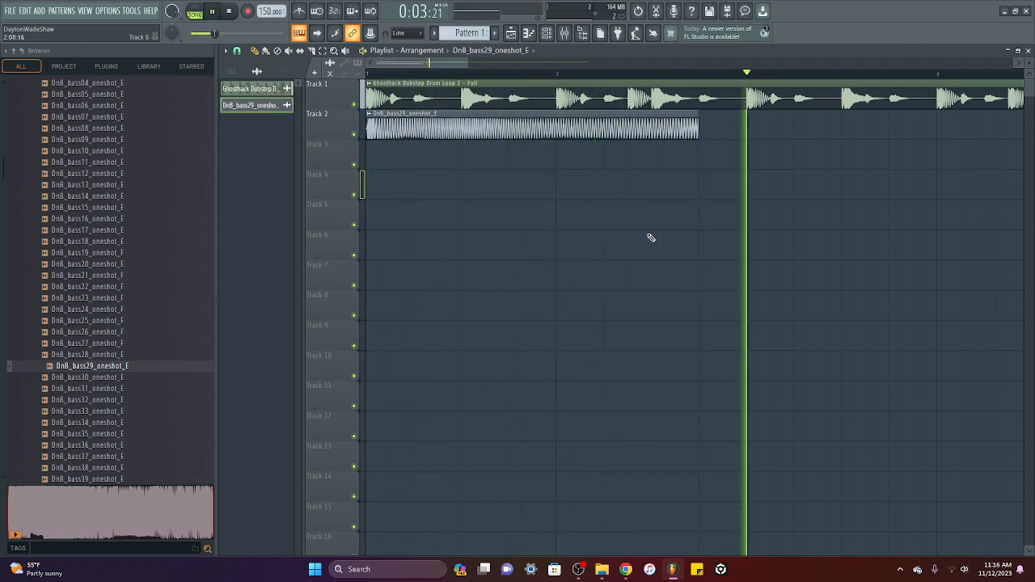
{"action": "scroll", "coordinate": [701, 79], "scroll_direction": "down", "scroll_amount": 3}
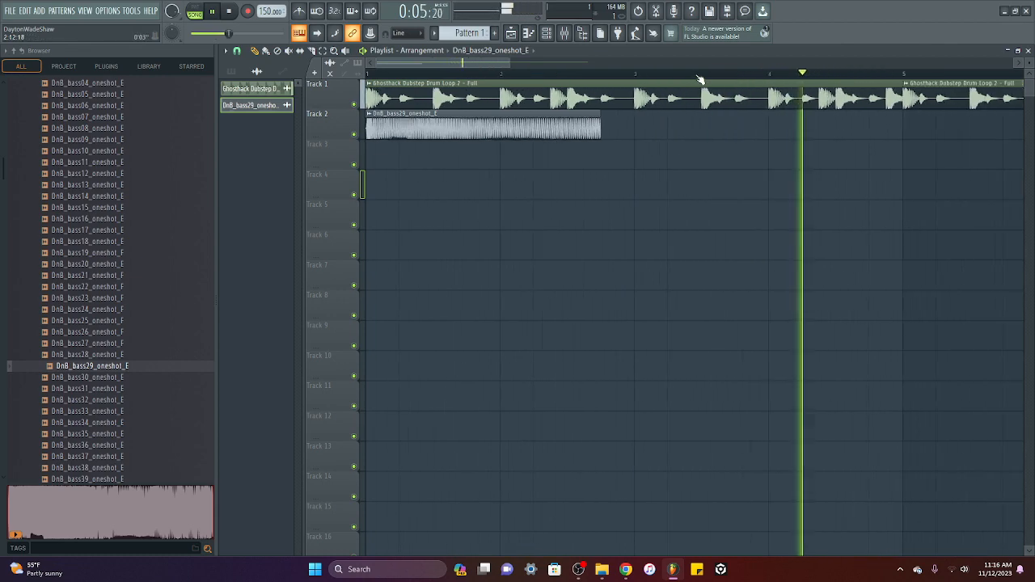
{"action": "left_click", "coordinate": [840, 125]}
{"action": "scroll", "coordinate": [837, 75], "scroll_direction": "down", "scroll_amount": 2}
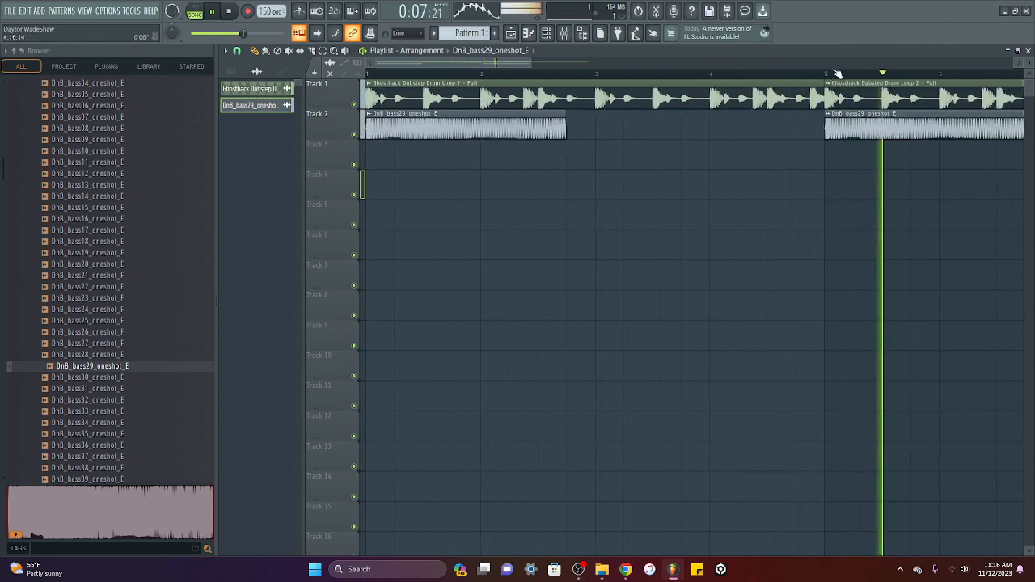
{"action": "scroll", "coordinate": [837, 74], "scroll_direction": "down", "scroll_amount": 2}
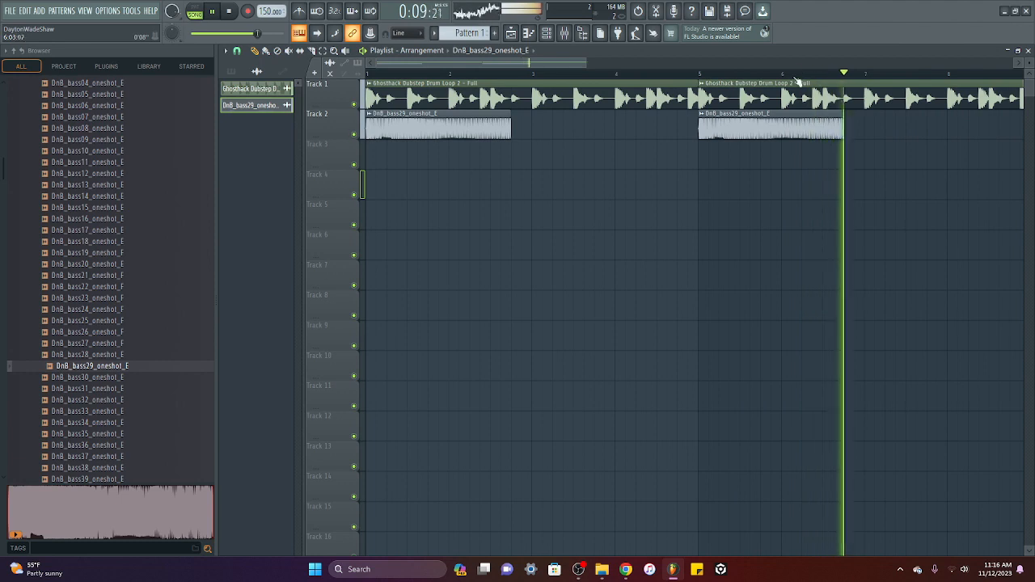
{"action": "scroll", "coordinate": [464, 78], "scroll_direction": "up", "scroll_amount": 5}
{"action": "key", "text": "space"}
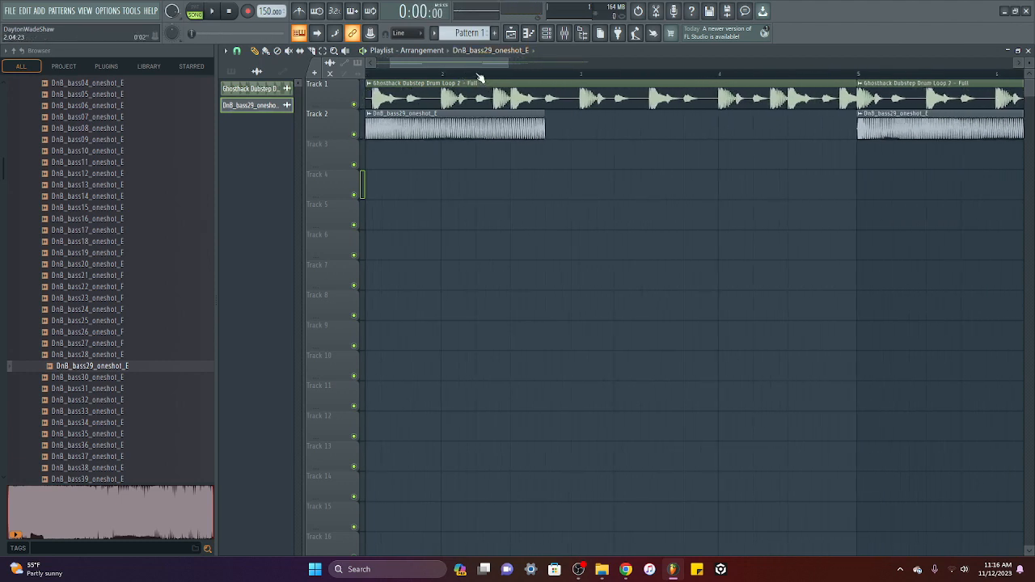
Enable audio stretching for clip resizing and stretch the first bass clip on Track 2 to end exactly at bar 3.
{"action": "scroll", "coordinate": [653, 77], "scroll_direction": "up", "scroll_amount": 3}
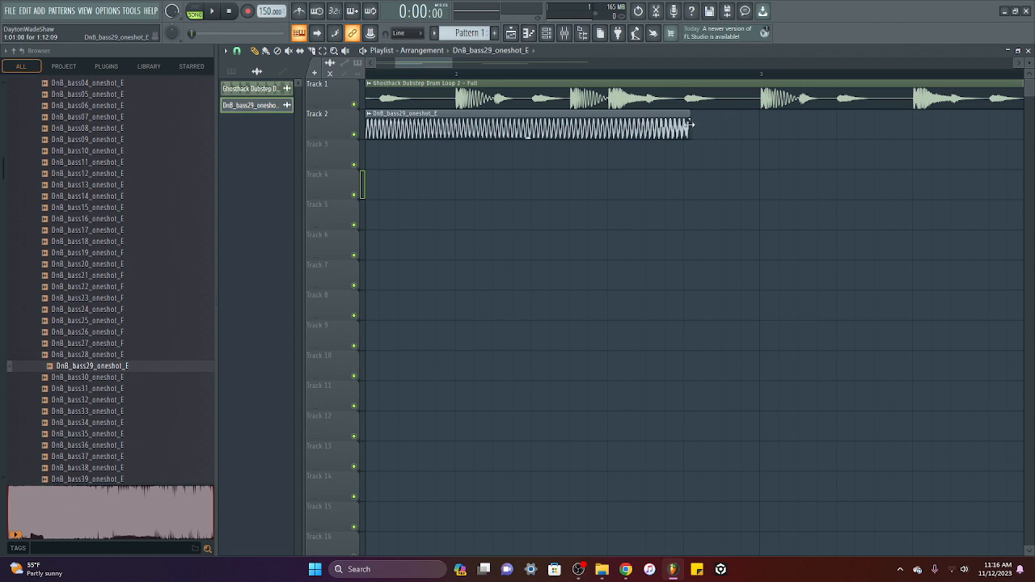
{"action": "scroll", "coordinate": [691, 126], "scroll_direction": "down", "scroll_amount": 3}
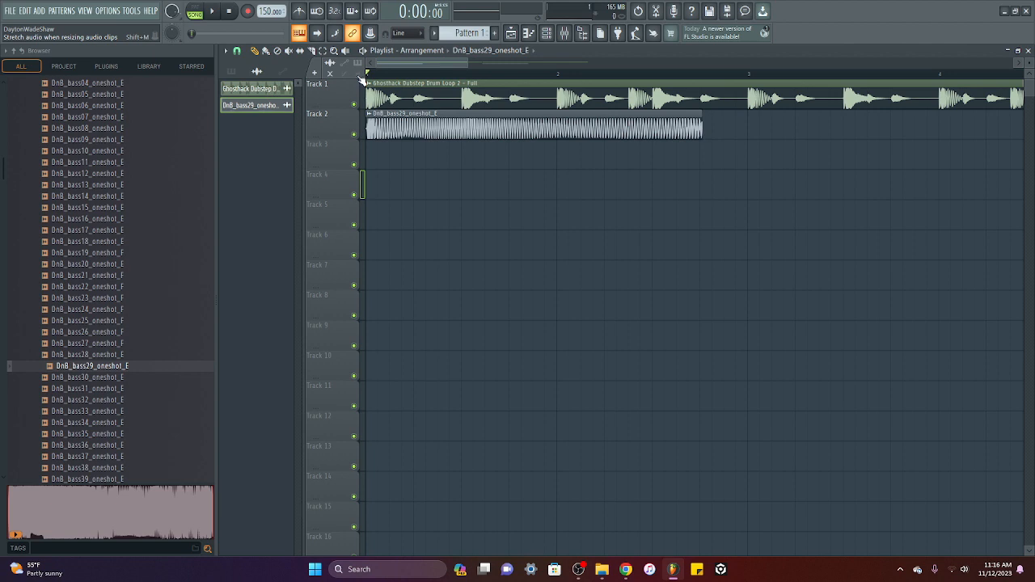
{"action": "left_click_drag", "start_coordinate": [704, 121], "coordinate": [702, 171]}
{"action": "left_click_drag", "start_coordinate": [697, 114], "coordinate": [741, 118]}
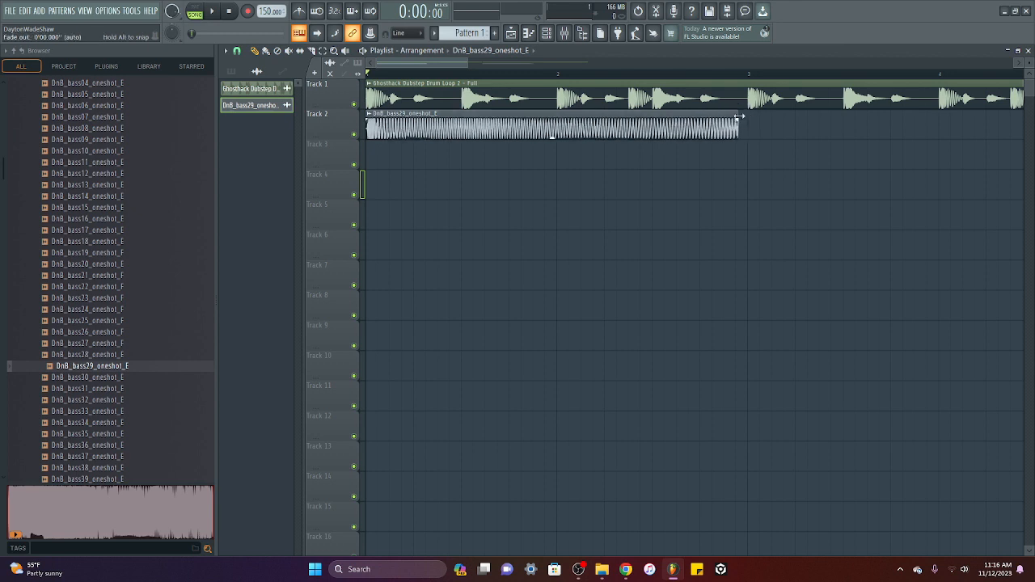
{"action": "scroll", "coordinate": [748, 77], "scroll_direction": "up", "scroll_amount": 2}
{"action": "scroll", "coordinate": [748, 76], "scroll_direction": "up", "scroll_amount": 3}
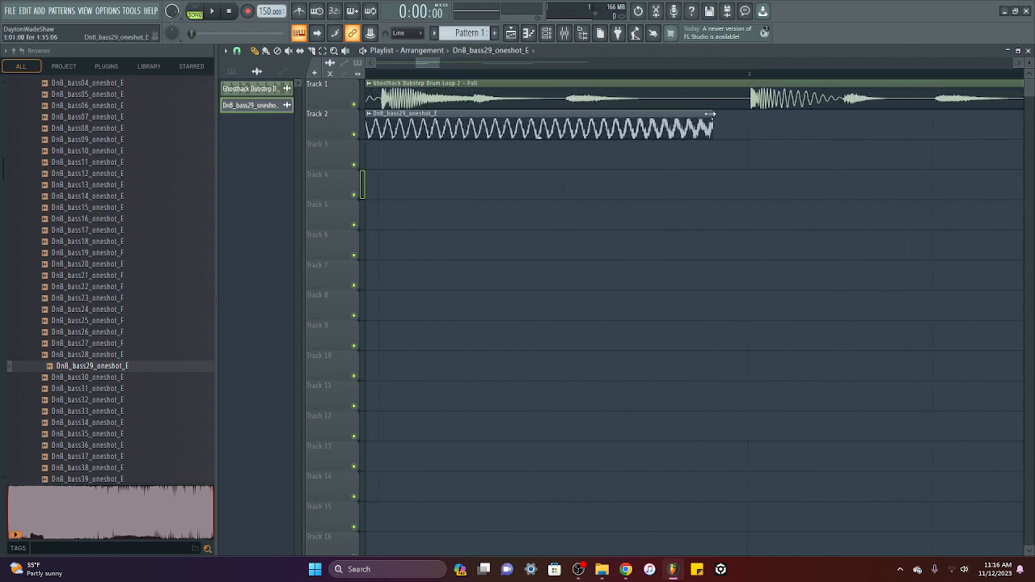
{"action": "left_click_drag", "start_coordinate": [717, 114], "coordinate": [745, 116]}
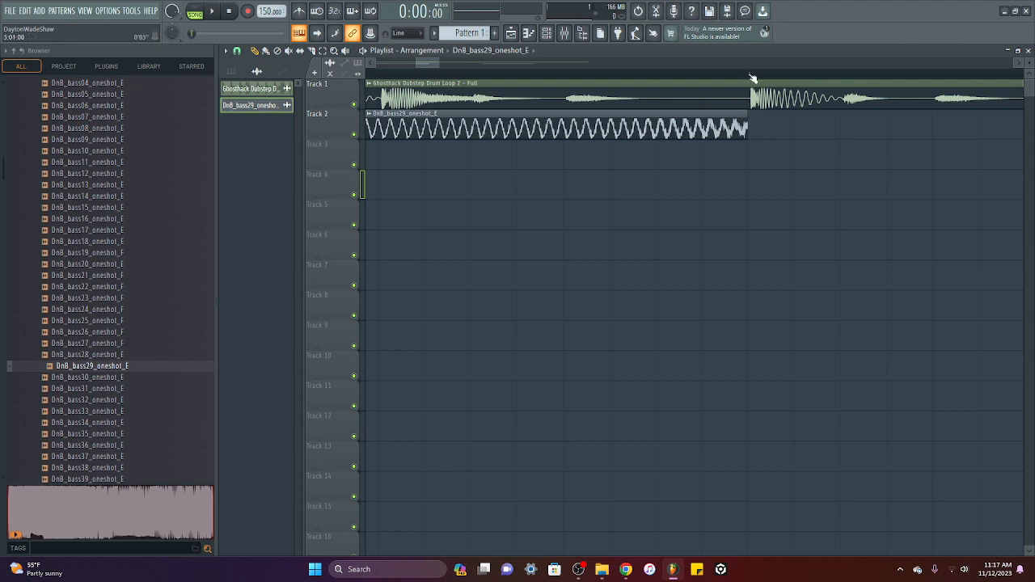
Play the drum loop with the stretched bass clip from bar 1, stopping once the clip has ended.
{"action": "left_click_drag", "start_coordinate": [750, 78], "coordinate": [686, 79]}
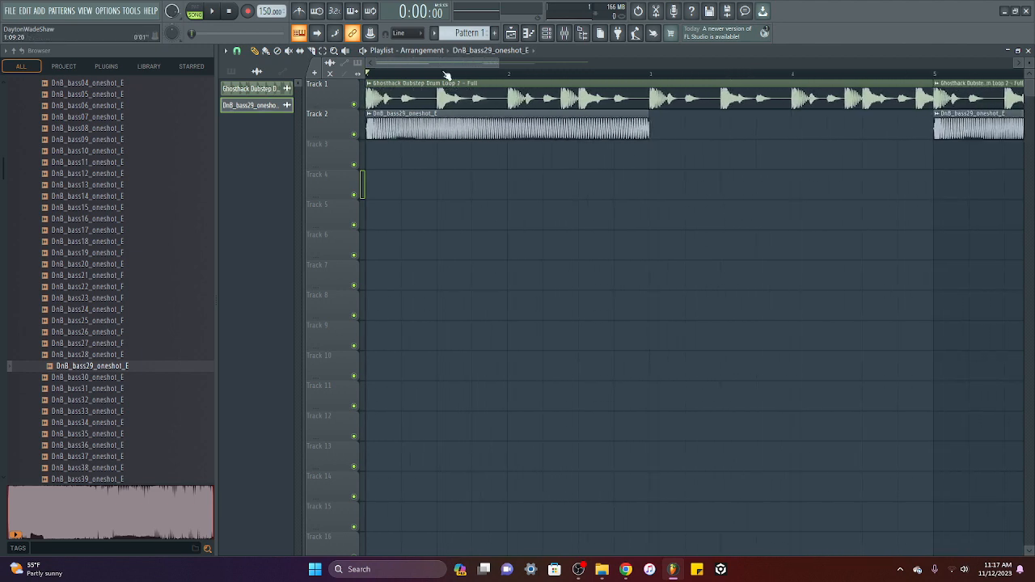
{"action": "key", "text": "space"}
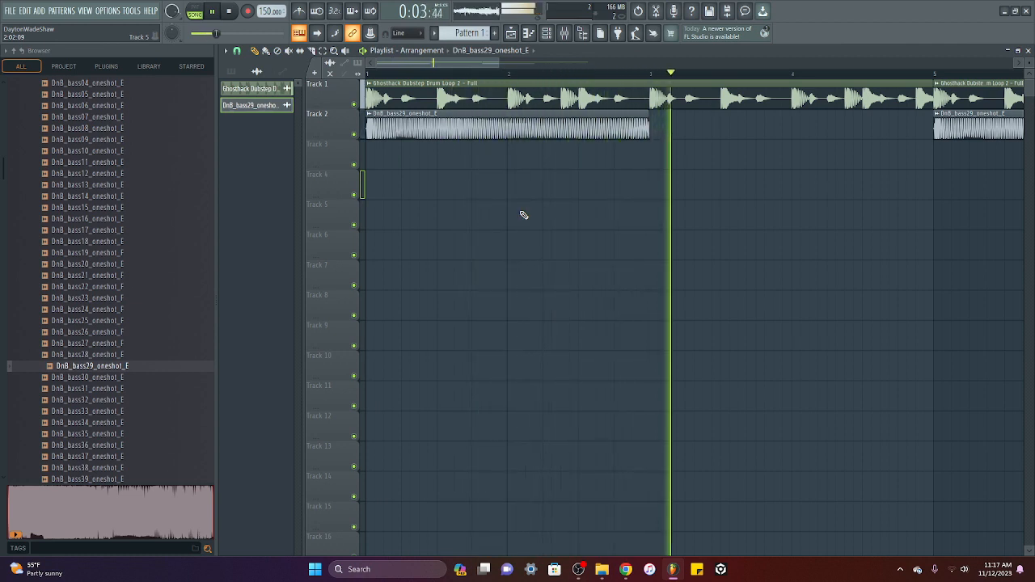
{"action": "key", "text": "space"}
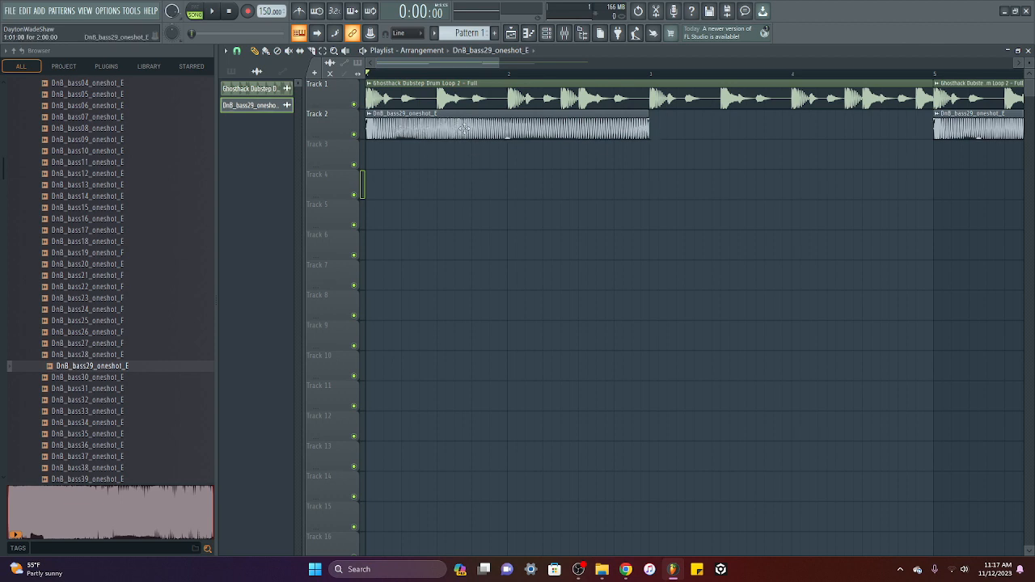
Move the first bass clip to Track 5, stretch it to three bars long, and play it back.
{"action": "left_click_drag", "start_coordinate": [464, 129], "coordinate": [453, 213]}
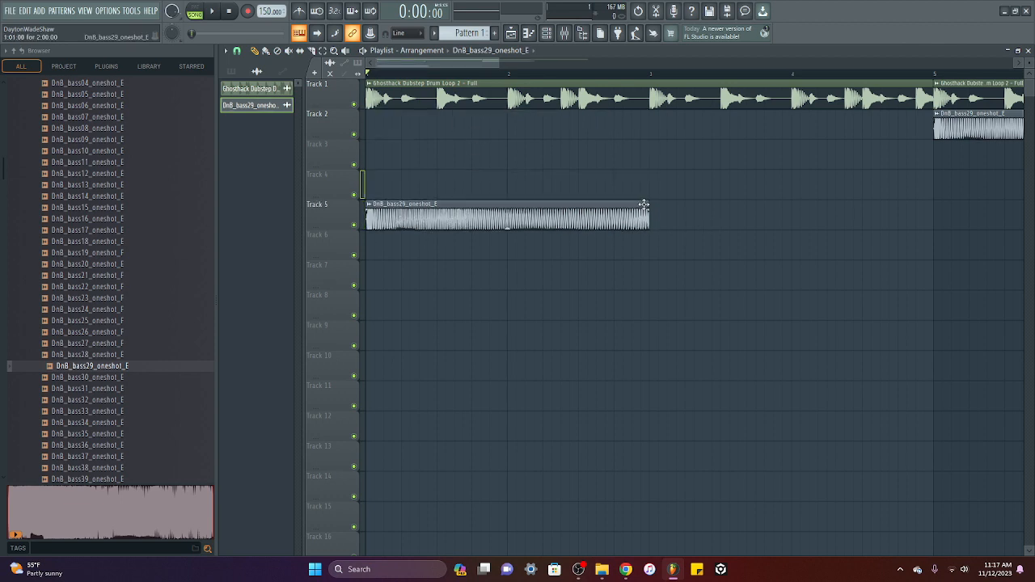
{"action": "left_click_drag", "start_coordinate": [648, 205], "coordinate": [793, 226]}
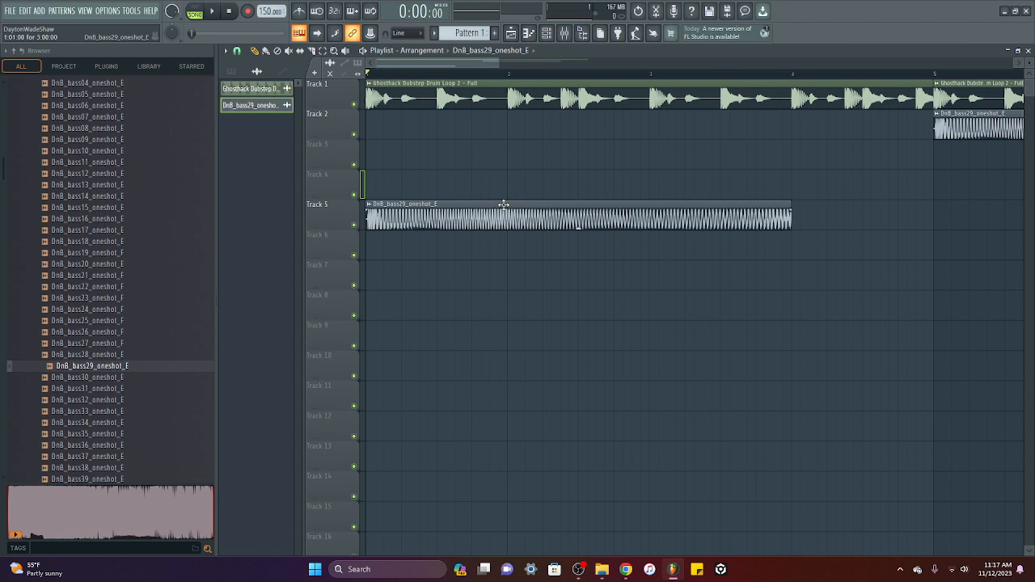
{"action": "key", "text": "space"}
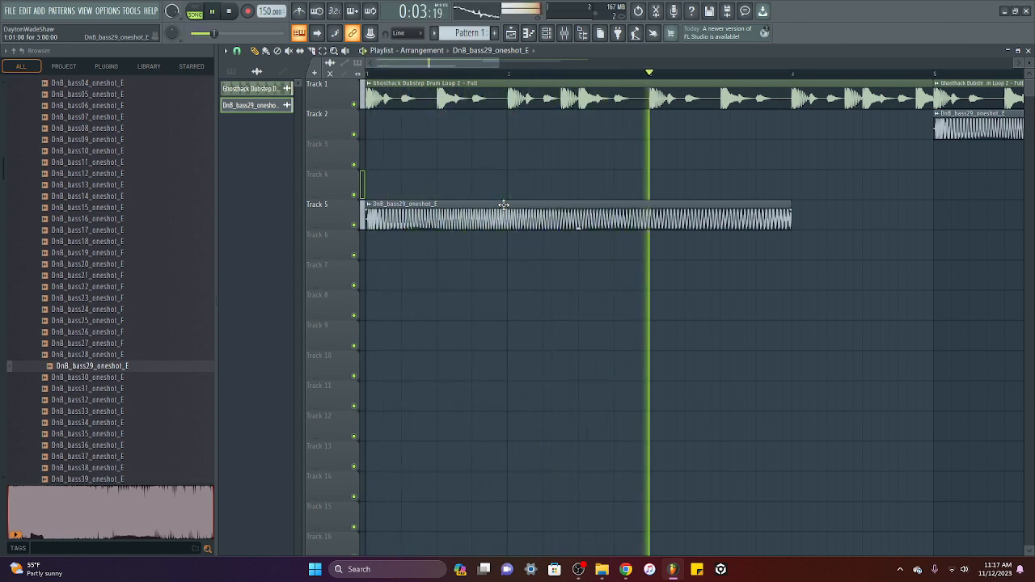
{"action": "key", "text": "space"}
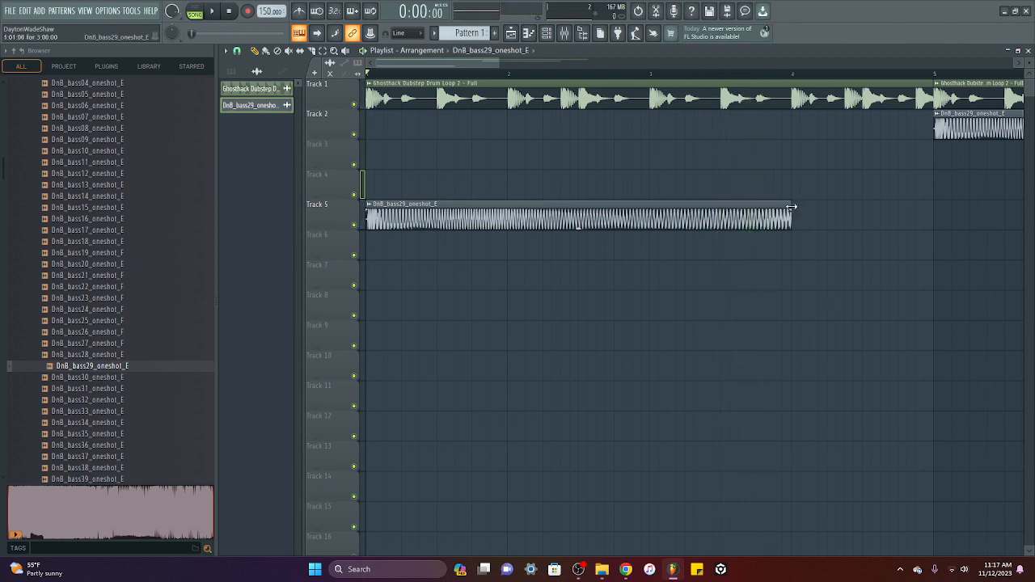
Compress the bass clip on Track 5 to one bar, play it, and restretch it to two bars.
{"action": "left_click_drag", "start_coordinate": [791, 206], "coordinate": [510, 219]}
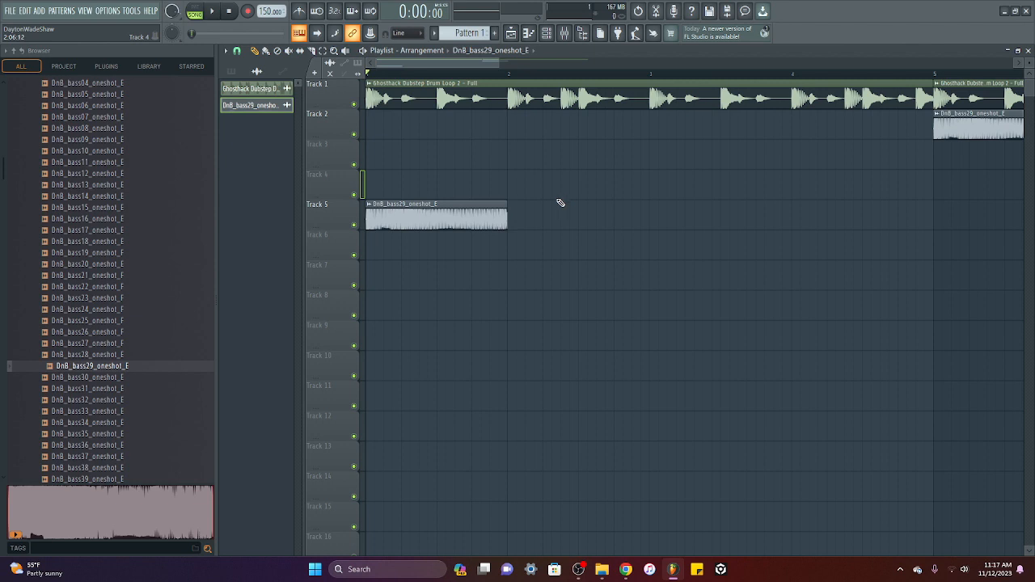
{"action": "key", "text": "space"}
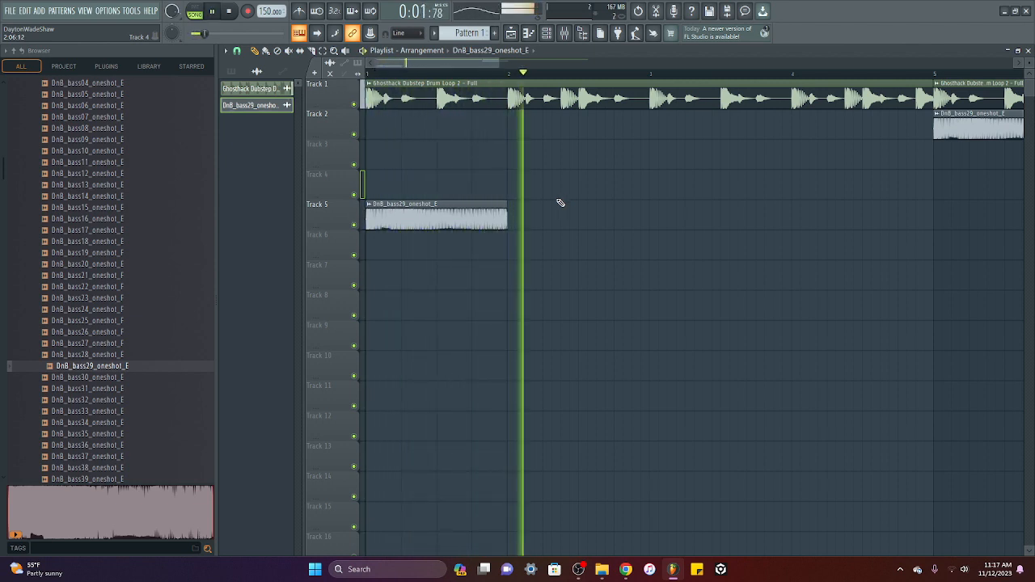
{"action": "key", "text": "space"}
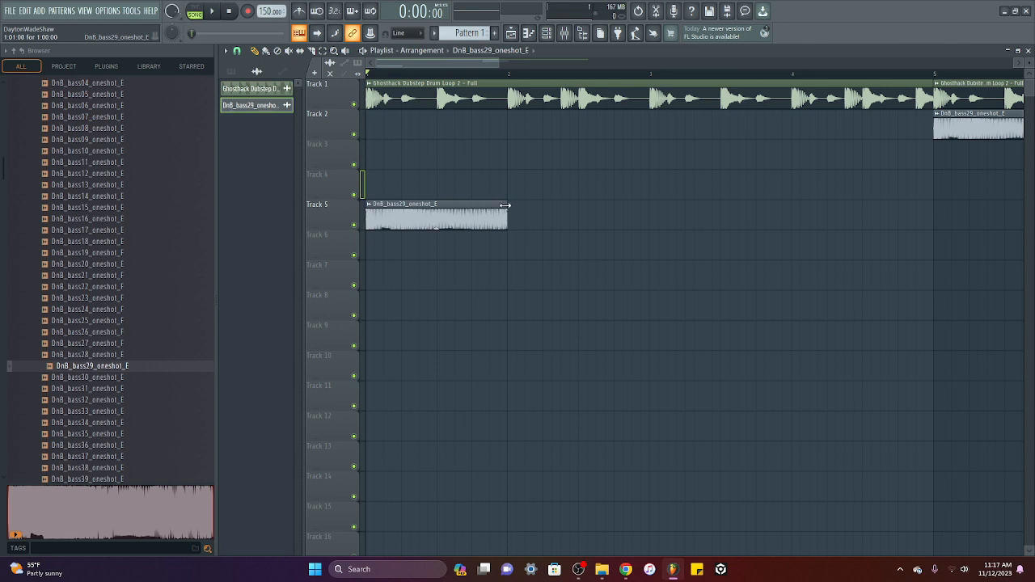
{"action": "left_click_drag", "start_coordinate": [505, 205], "coordinate": [648, 207]}
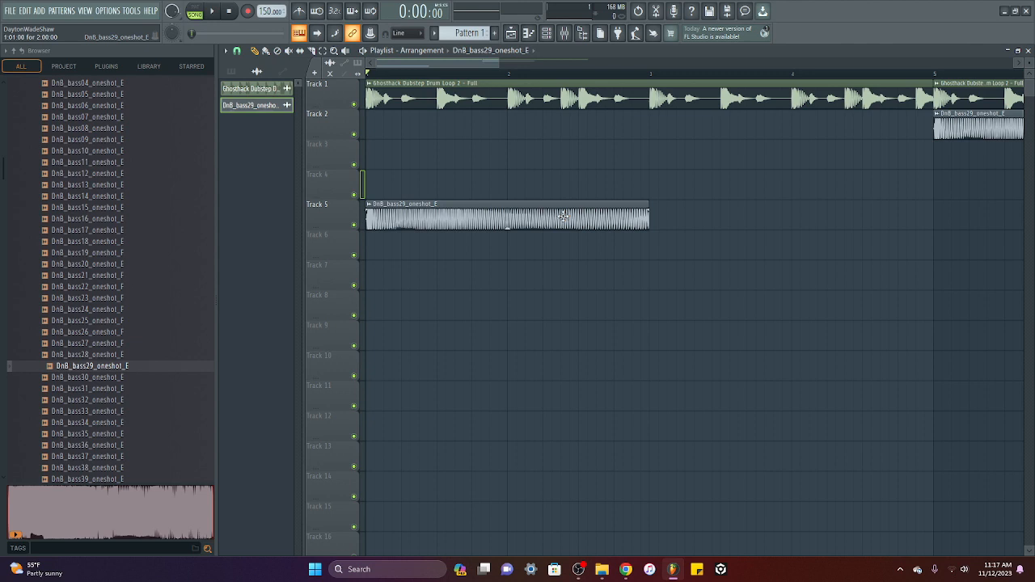
Open the sample settings of the bass clip on Track 5 and place the window clear of the clip.
{"action": "double_click", "coordinate": [563, 217]}
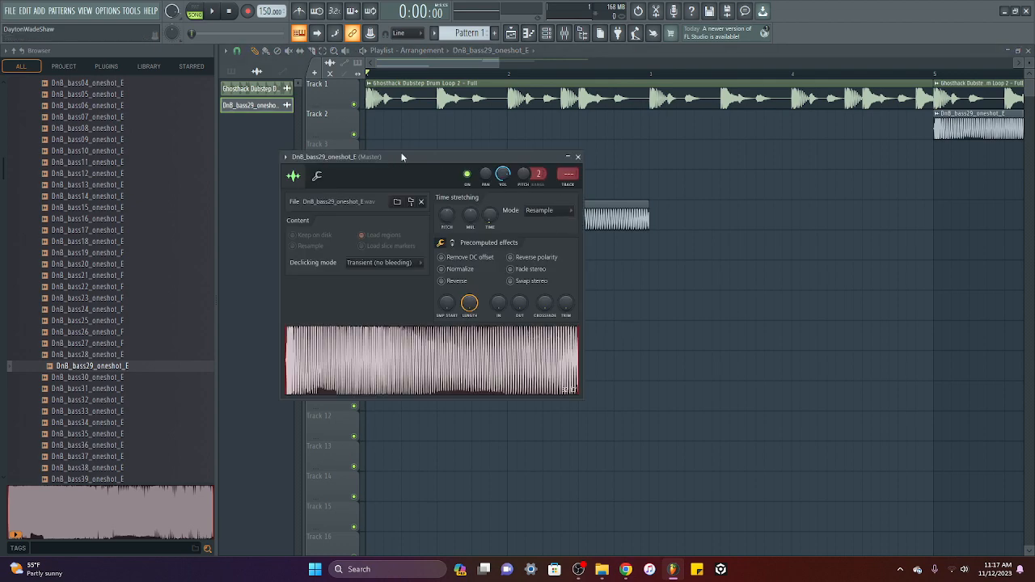
{"action": "left_click_drag", "start_coordinate": [402, 156], "coordinate": [353, 154]}
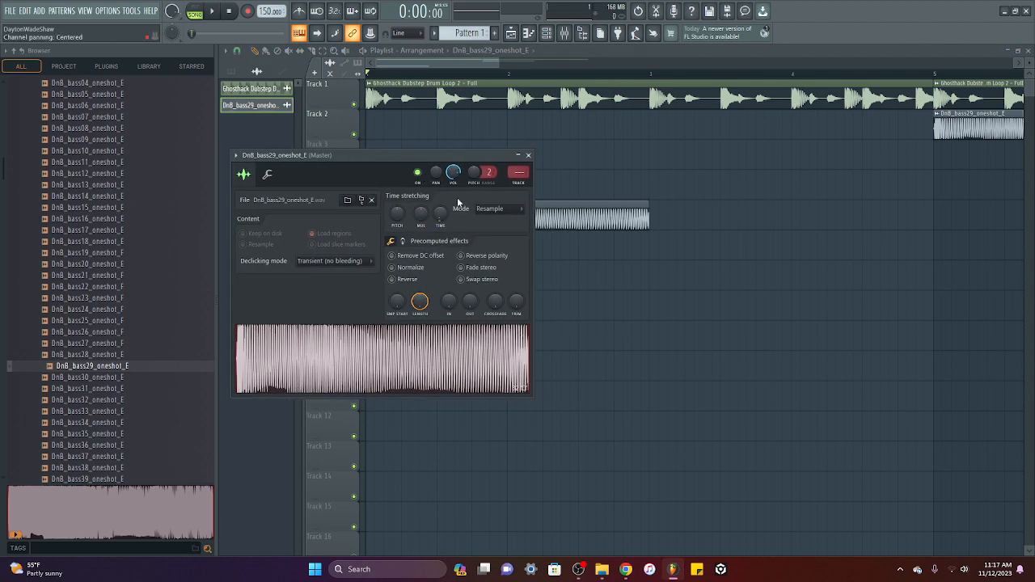
{"action": "left_click_drag", "start_coordinate": [475, 157], "coordinate": [304, 157]}
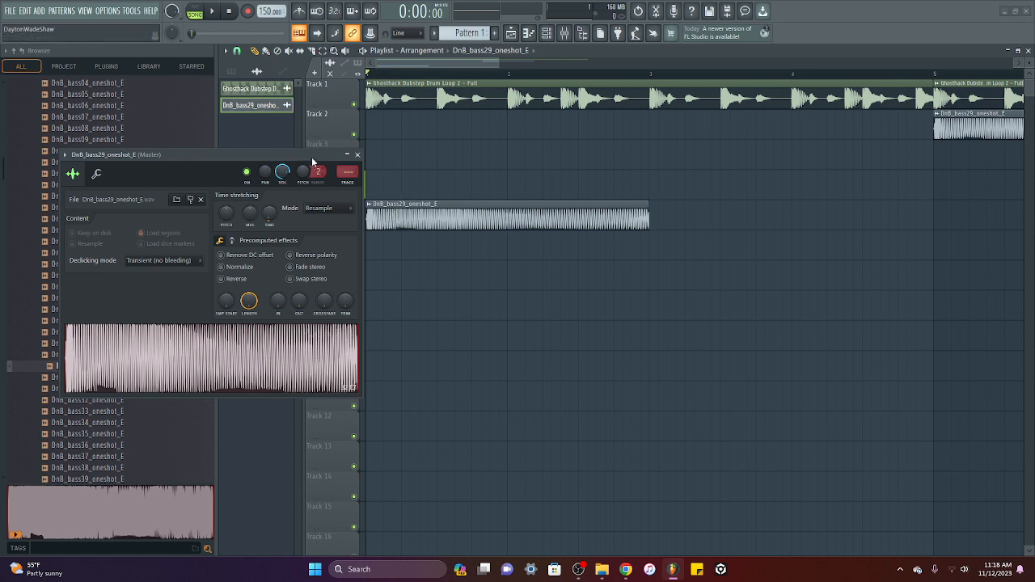
{"action": "left_click_drag", "start_coordinate": [313, 162], "coordinate": [305, 164]}
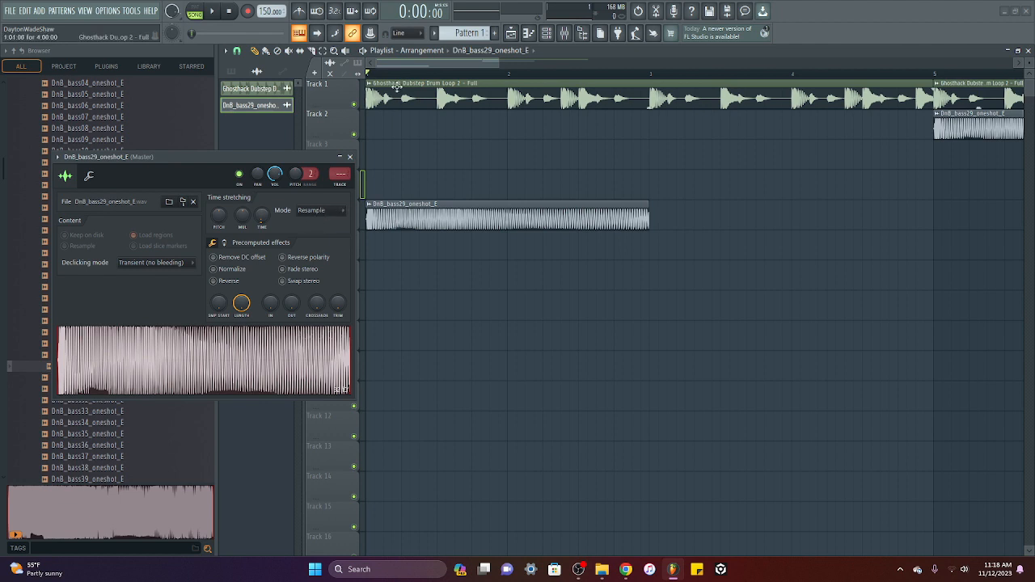
{"action": "left_click_drag", "start_coordinate": [300, 156], "coordinate": [270, 163]}
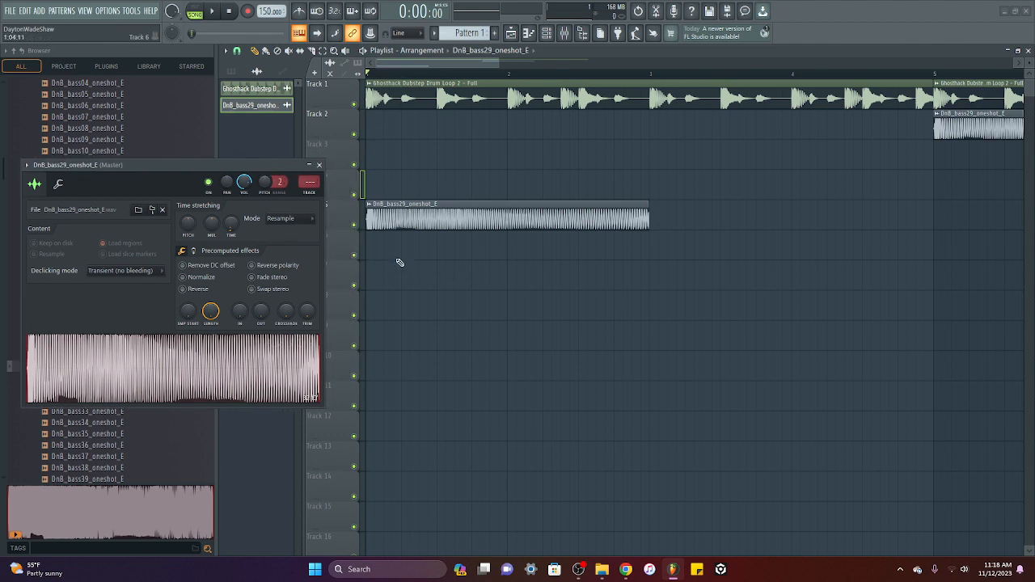
Solo Track 5 and play the bass clip on its own, moving the sample settings window lower.
{"action": "left_click", "coordinate": [357, 226], "text": "ctrl"}
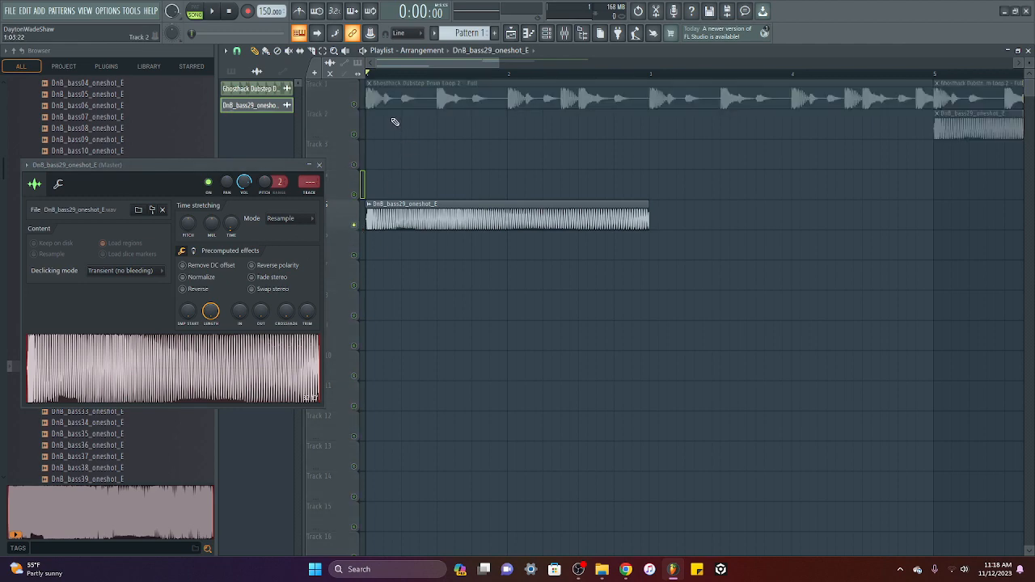
{"action": "key", "text": "space"}
{"action": "left_click_drag", "start_coordinate": [272, 167], "coordinate": [401, 234]}
{"action": "key", "text": "space"}
{"action": "scroll", "coordinate": [607, 233], "scroll_direction": "down", "scroll_amount": 2}
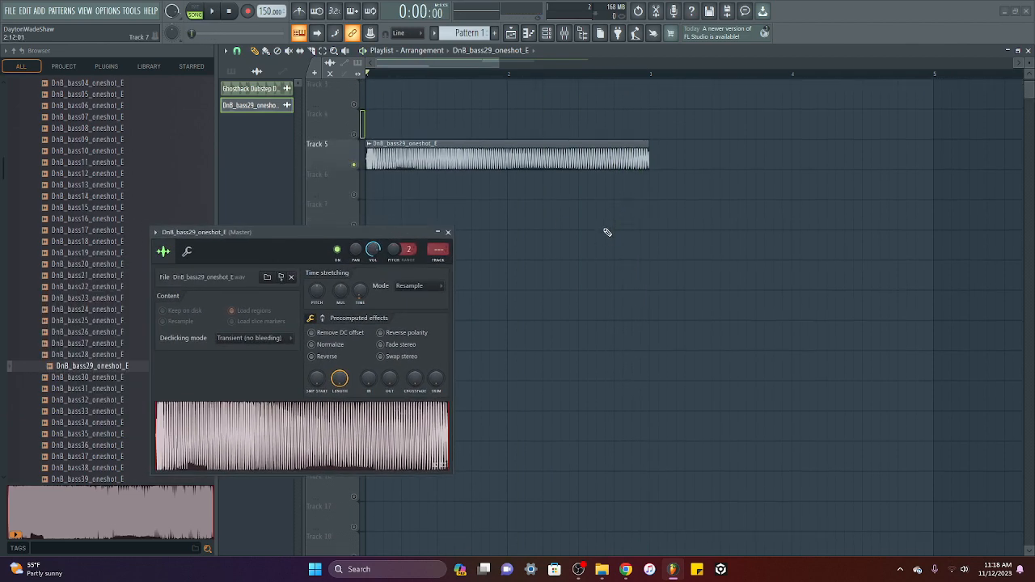
Set the bass sample's time stretching mode to Stretch and play the soloed clip.
{"action": "left_click", "coordinate": [433, 288]}
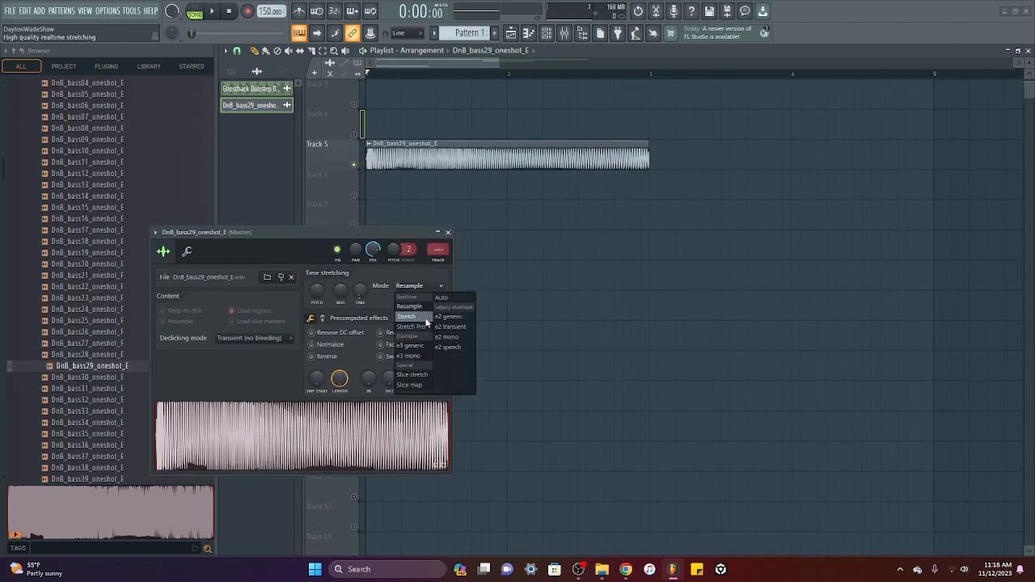
{"action": "left_click", "coordinate": [426, 322]}
{"action": "scroll", "coordinate": [503, 187], "scroll_direction": "up", "scroll_amount": 1}
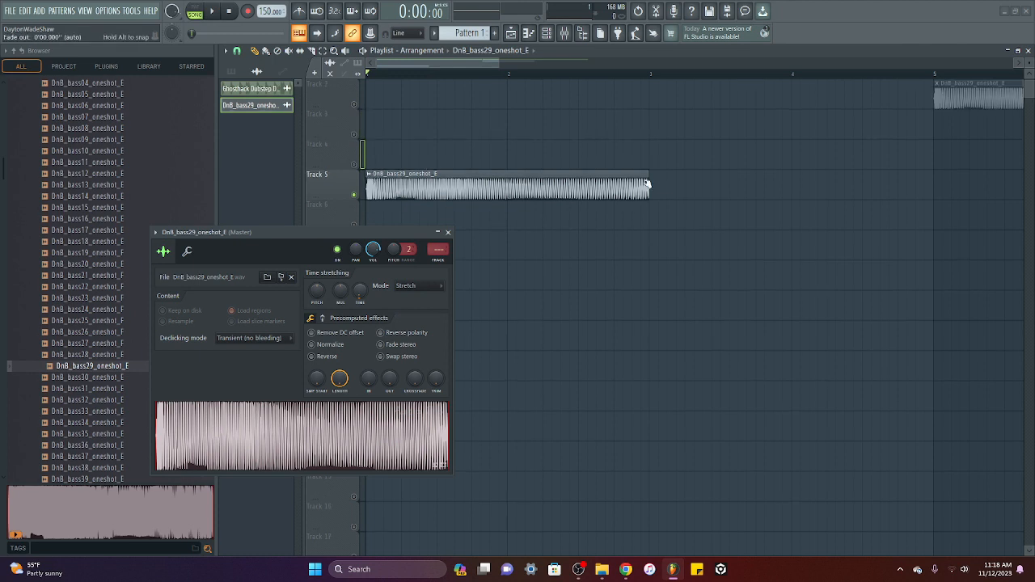
{"action": "scroll", "coordinate": [503, 187], "scroll_direction": "up", "scroll_amount": 1}
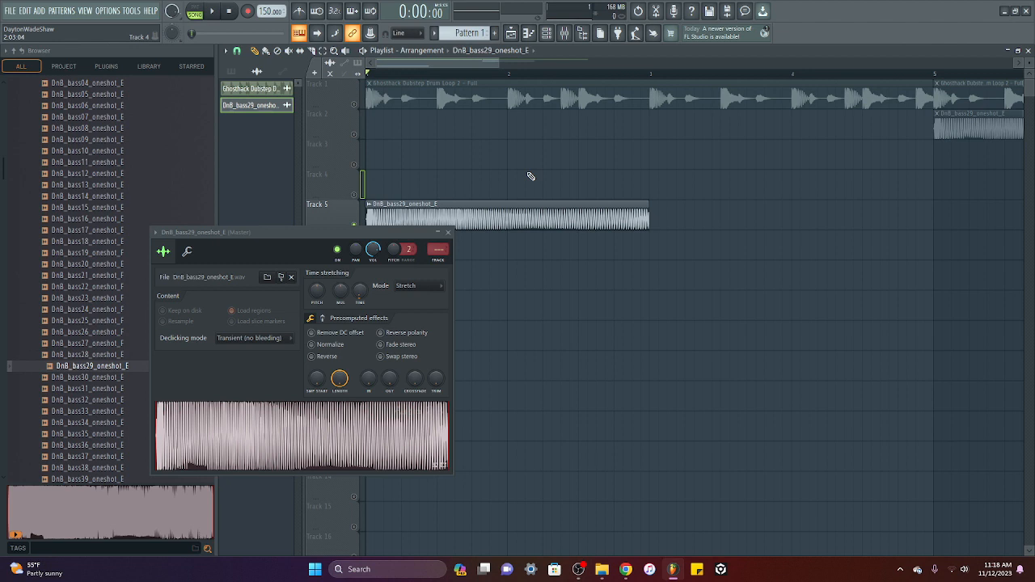
{"action": "key", "text": "space"}
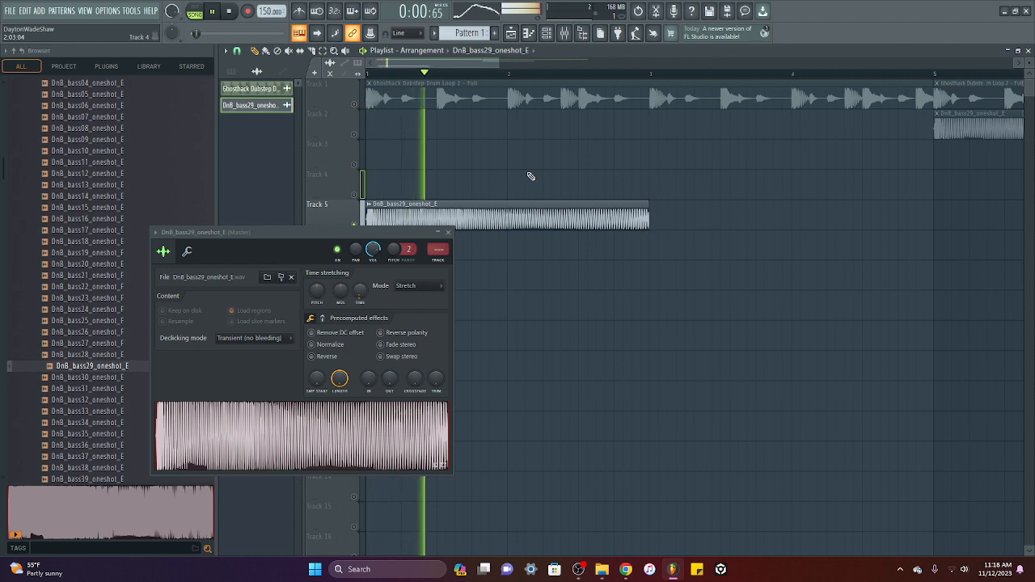
Unsolo Track 5 and move the bass clip back to Track 2 at bar 1 while the arrangement plays.
{"action": "scroll", "coordinate": [368, 212], "scroll_direction": "down", "scroll_amount": 2}
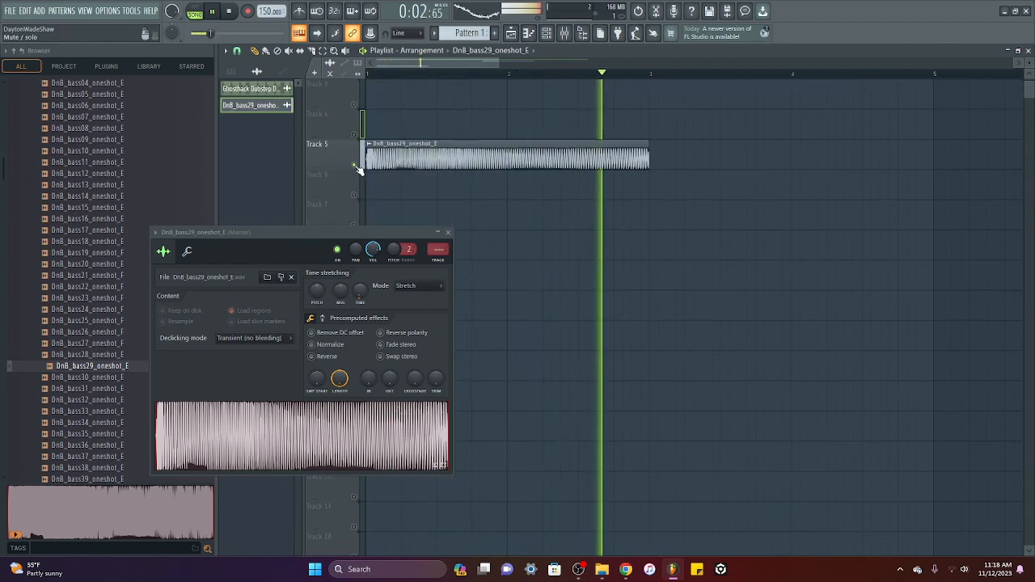
{"action": "scroll", "coordinate": [547, 187], "scroll_direction": "up", "scroll_amount": 2}
{"action": "left_click_drag", "start_coordinate": [548, 187], "coordinate": [450, 77]}
{"action": "scroll", "coordinate": [451, 77], "scroll_direction": "down", "scroll_amount": 3}
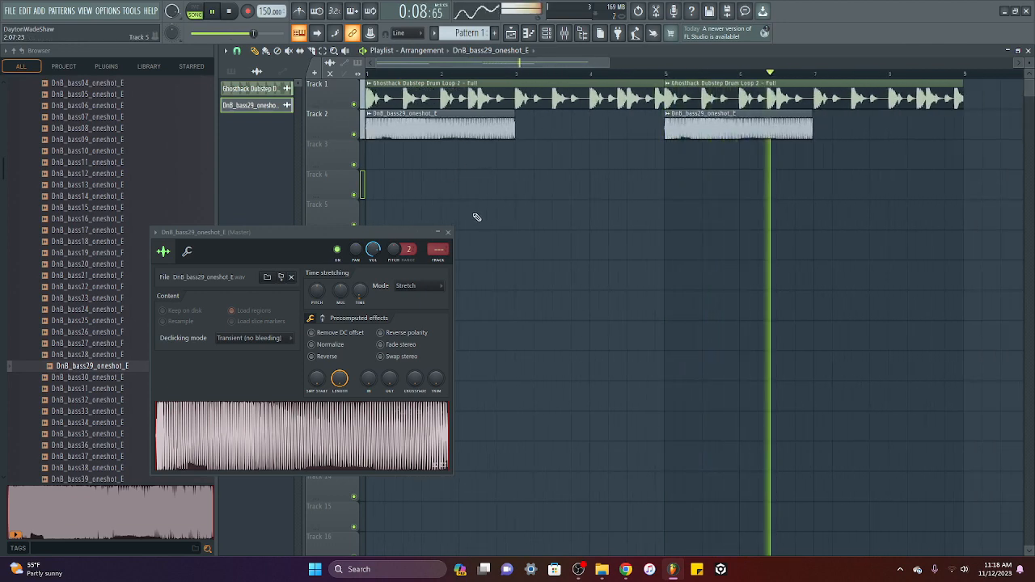
{"action": "scroll", "coordinate": [833, 80], "scroll_direction": "up", "scroll_amount": 5}
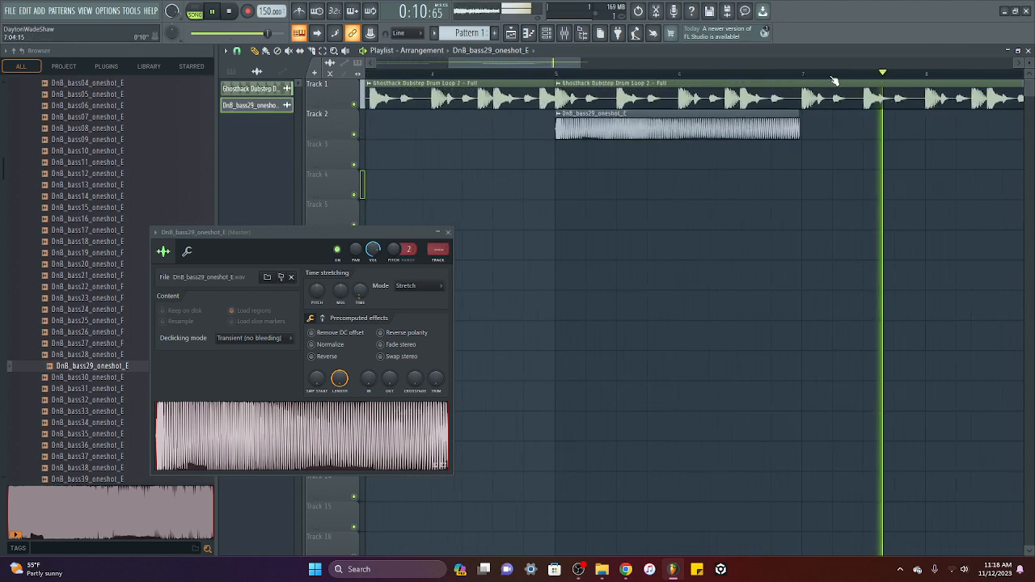
Stretch the bass clip at bar 5 on Track 2 to a length of two bars, ending at bar 7, and play the arrangement.
{"action": "key", "text": "space"}
{"action": "scroll", "coordinate": [833, 80], "scroll_direction": "up", "scroll_amount": 5}
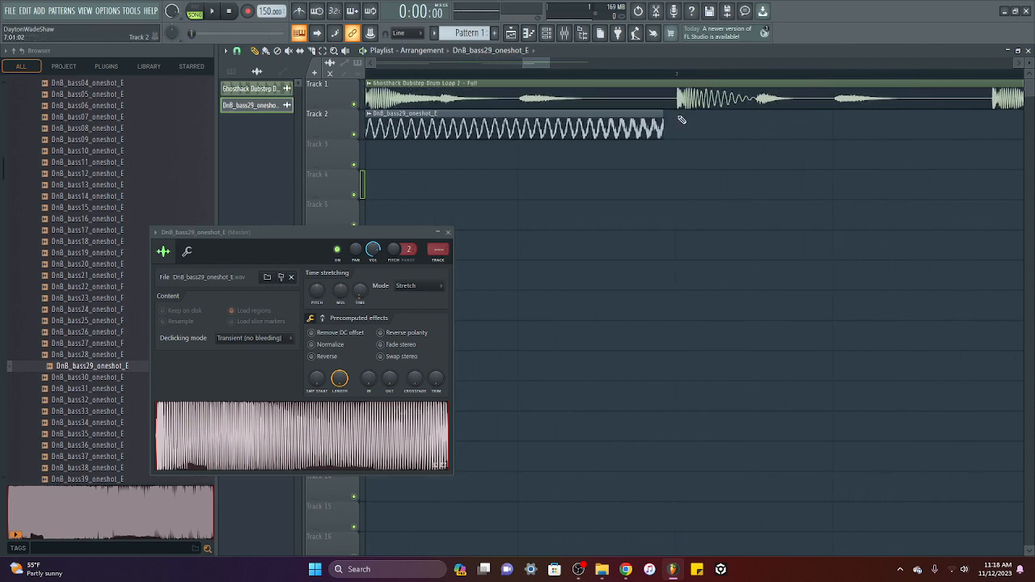
{"action": "left_click_drag", "start_coordinate": [663, 114], "coordinate": [698, 116]}
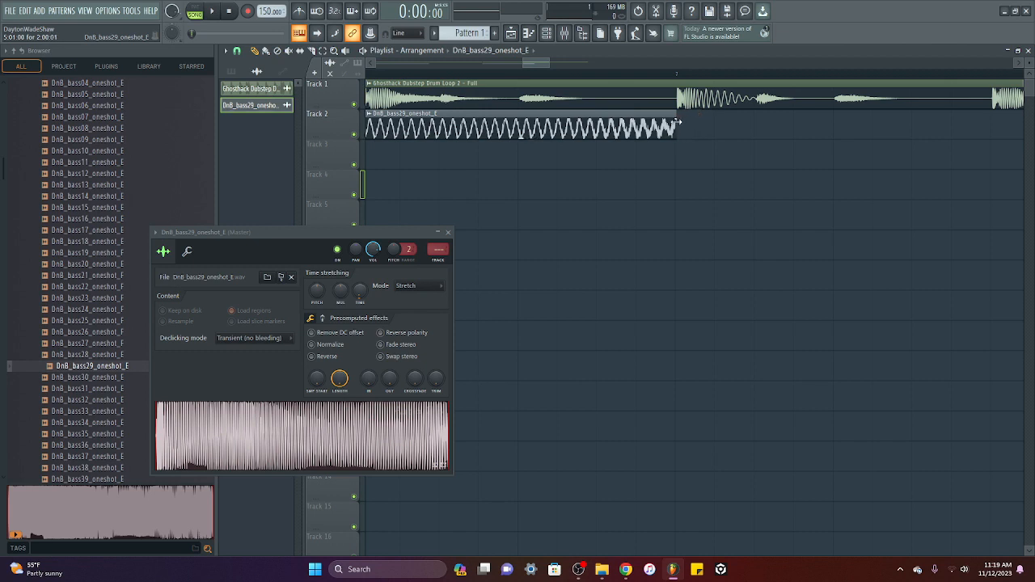
{"action": "left_click_drag", "start_coordinate": [678, 122], "coordinate": [676, 121]}
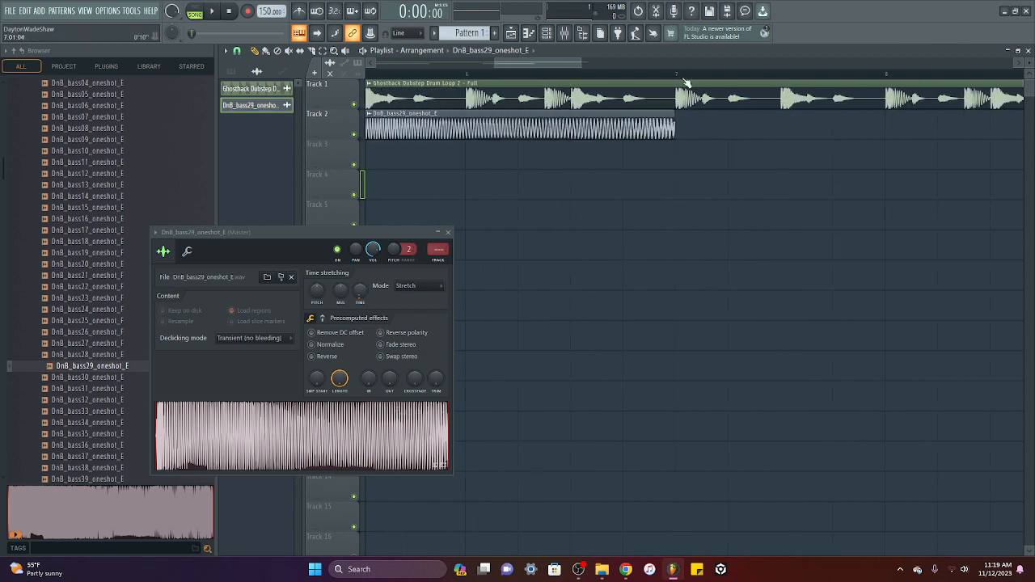
{"action": "scroll", "coordinate": [686, 84], "scroll_direction": "down", "scroll_amount": 4}
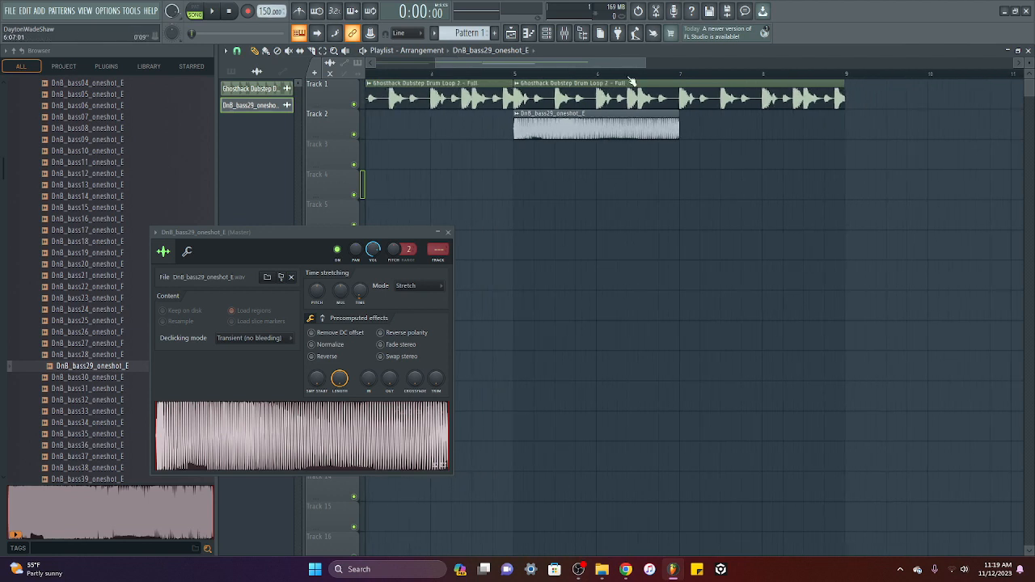
{"action": "scroll", "coordinate": [632, 83], "scroll_direction": "left", "scroll_amount": 3}
{"action": "key", "text": "space"}
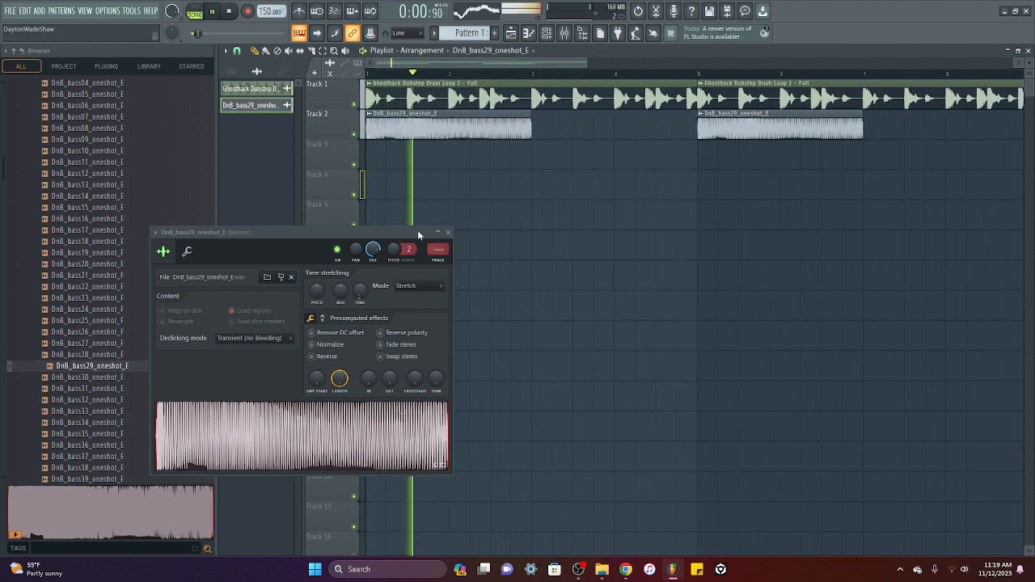
{"action": "key", "text": "space"}
Try the Resample time stretching mode on the bass sample and play the arrangement.
{"action": "left_click", "coordinate": [424, 288]}
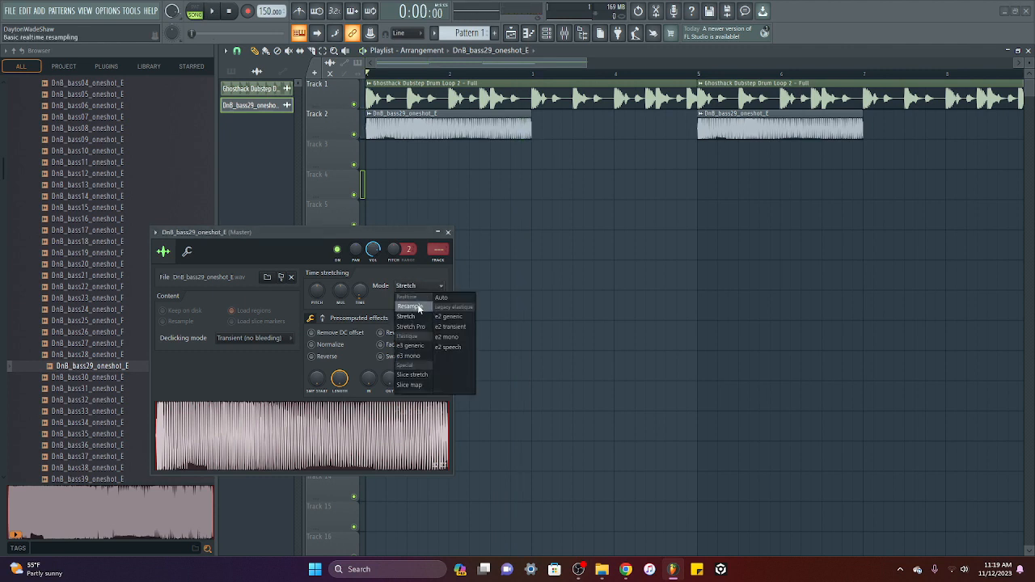
{"action": "left_click", "coordinate": [418, 308]}
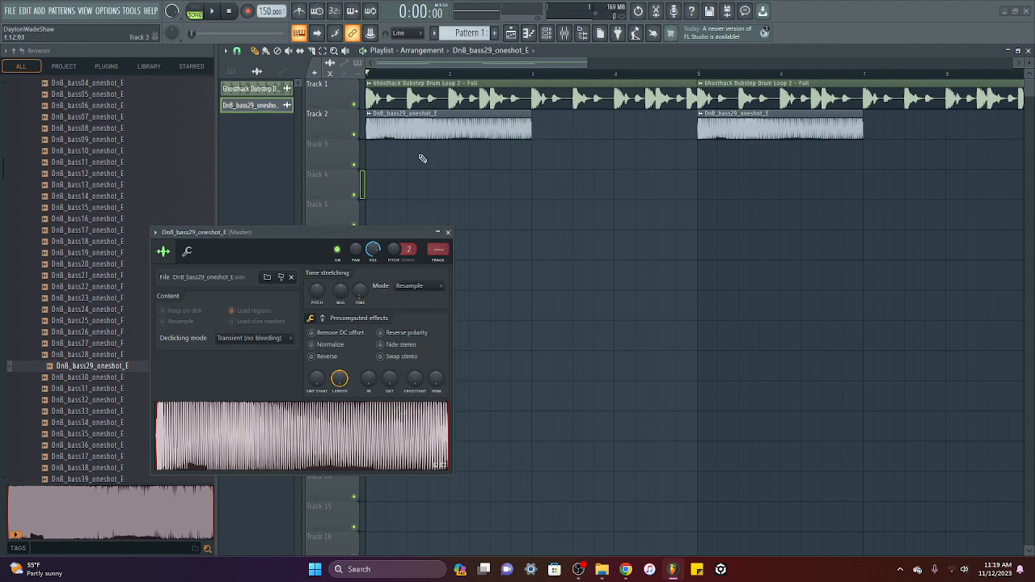
{"action": "scroll", "coordinate": [405, 144], "scroll_direction": "up", "scroll_amount": 3}
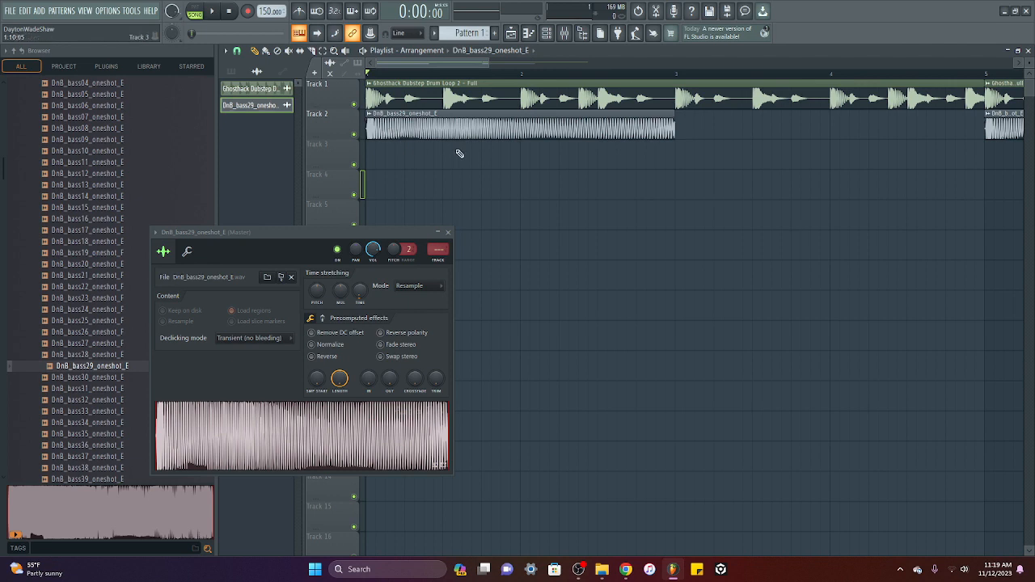
{"action": "key", "text": "space"}
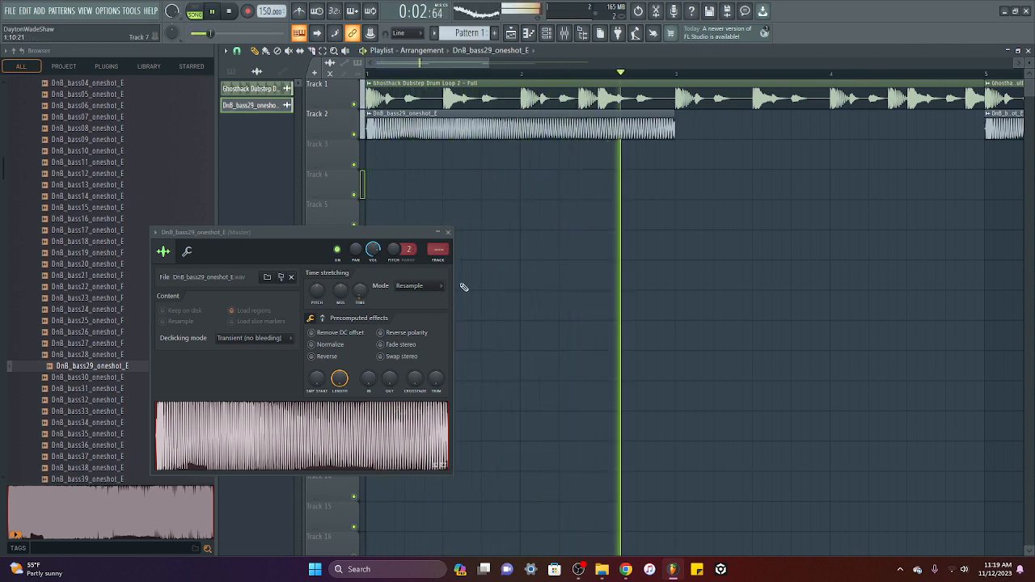
{"action": "key", "text": "space"}
Set the bass sample's time stretching mode back to Stretch and close its settings window during playback.
{"action": "left_click", "coordinate": [434, 289]}
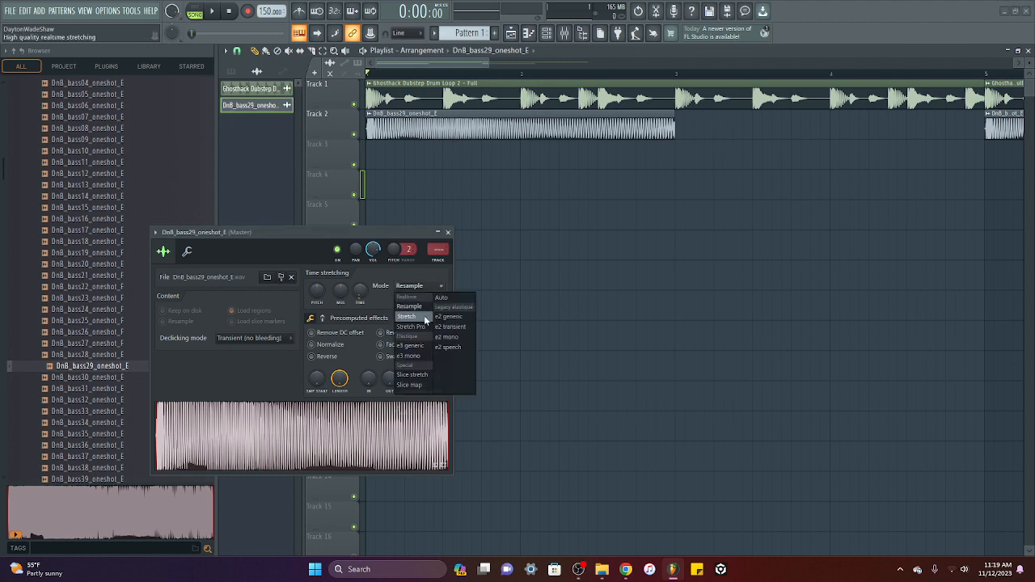
{"action": "left_click", "coordinate": [424, 317]}
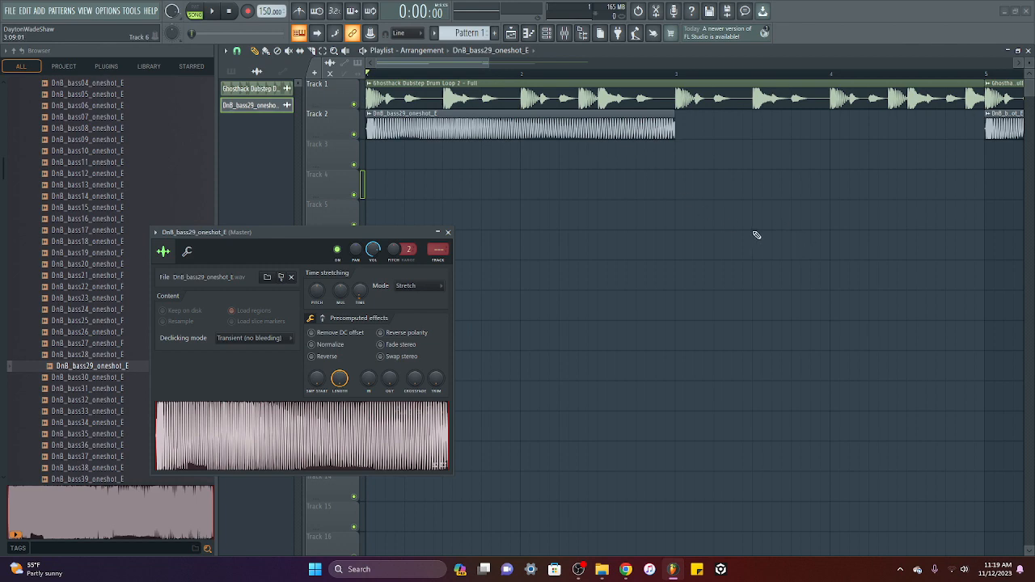
{"action": "key", "text": "space"}
{"action": "scroll", "coordinate": [518, 74], "scroll_direction": "down", "scroll_amount": 2}
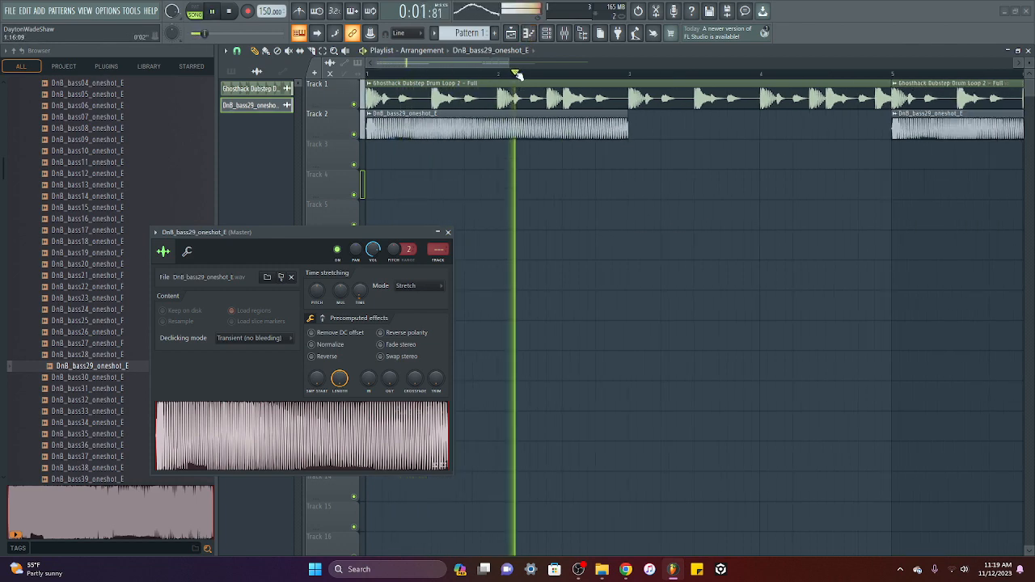
{"action": "scroll", "coordinate": [518, 74], "scroll_direction": "down", "scroll_amount": 2}
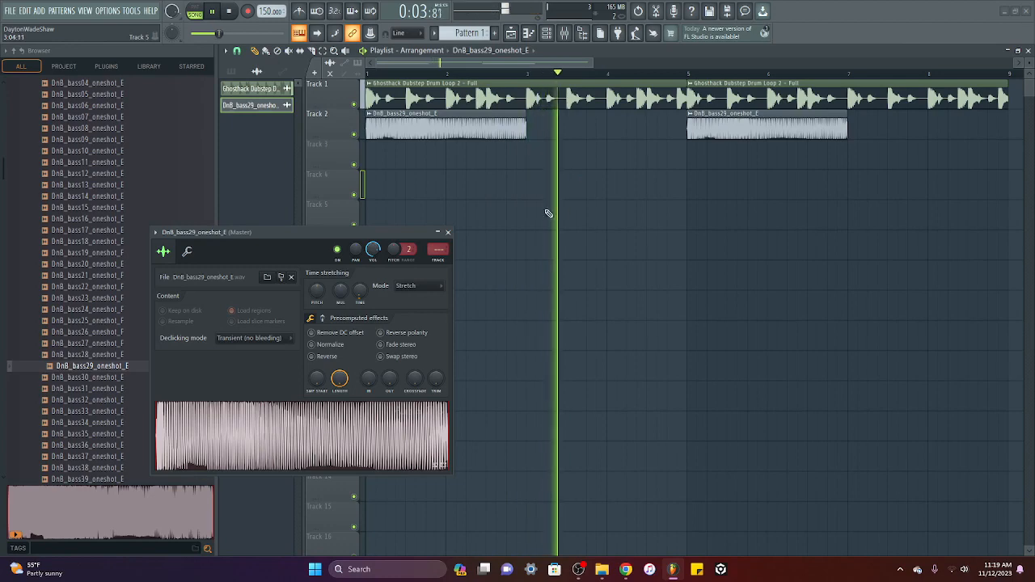
{"action": "scroll", "coordinate": [554, 75], "scroll_direction": "down", "scroll_amount": 2}
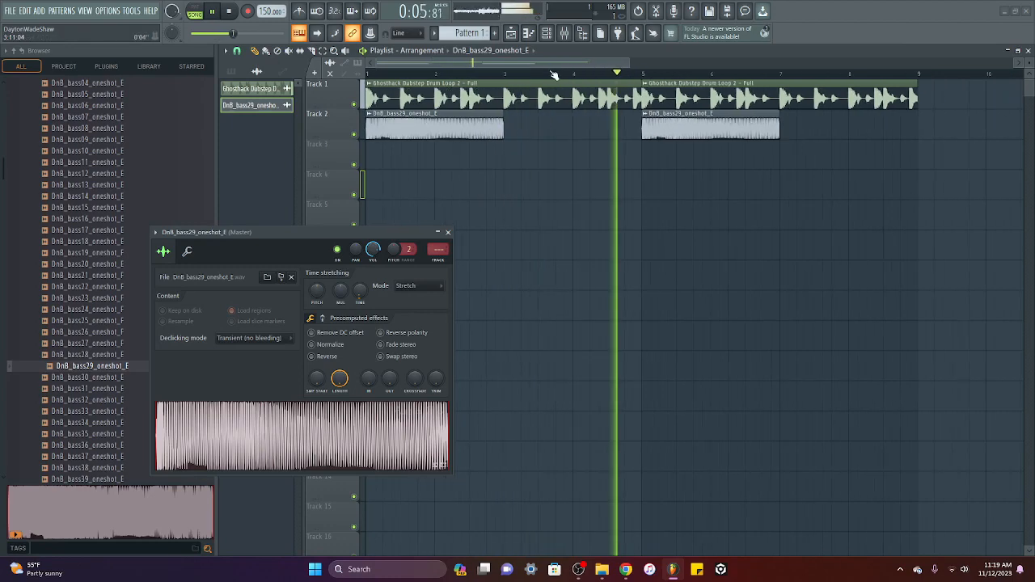
{"action": "scroll", "coordinate": [555, 75], "scroll_direction": "down", "scroll_amount": 2}
{"action": "left_click_drag", "start_coordinate": [418, 232], "coordinate": [465, 216]}
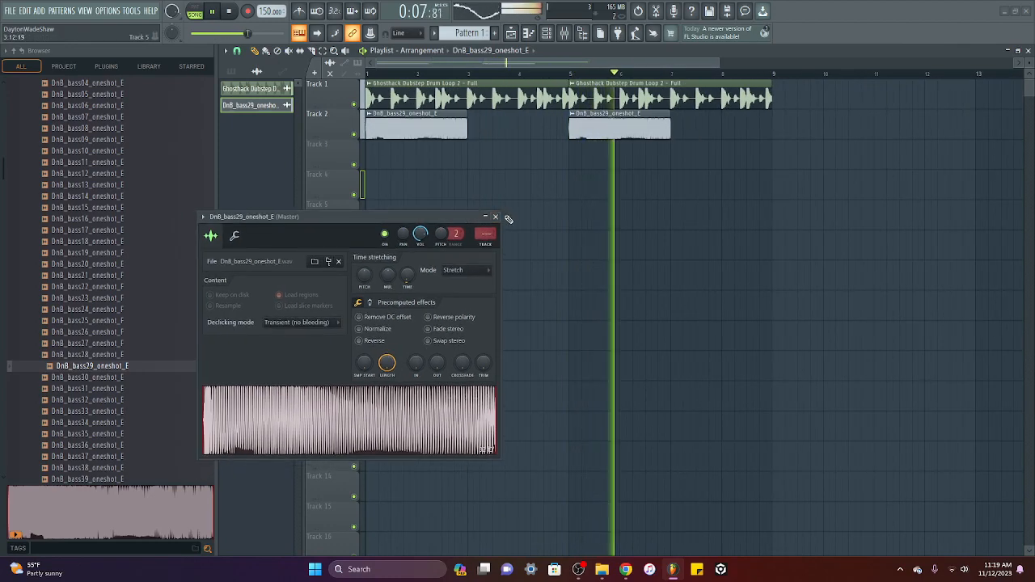
{"action": "left_click", "coordinate": [495, 216]}
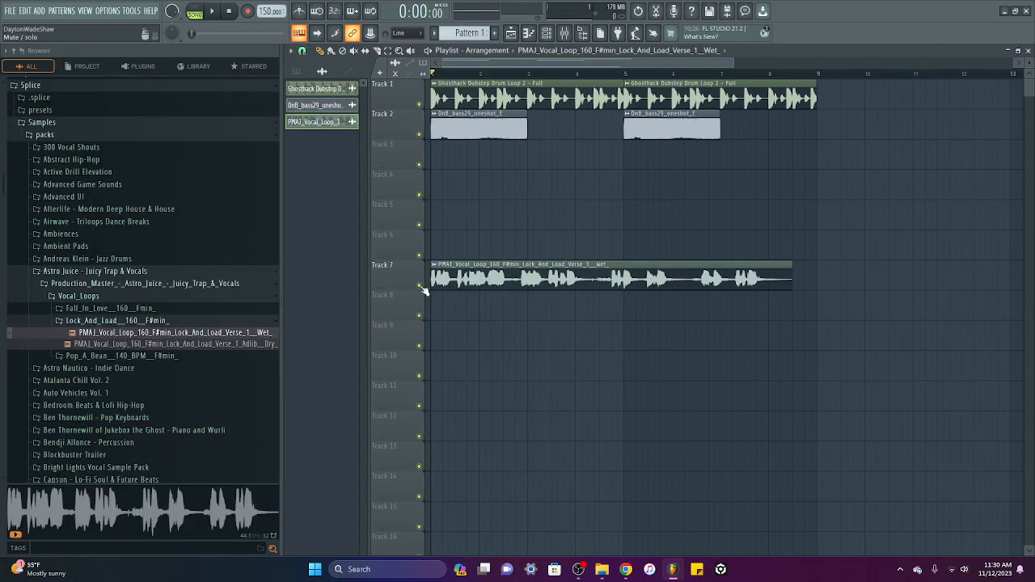
Solo Track 7 and play the vocal loop on its own.
{"action": "right_click", "coordinate": [419, 285]}
{"action": "key", "text": "space"}
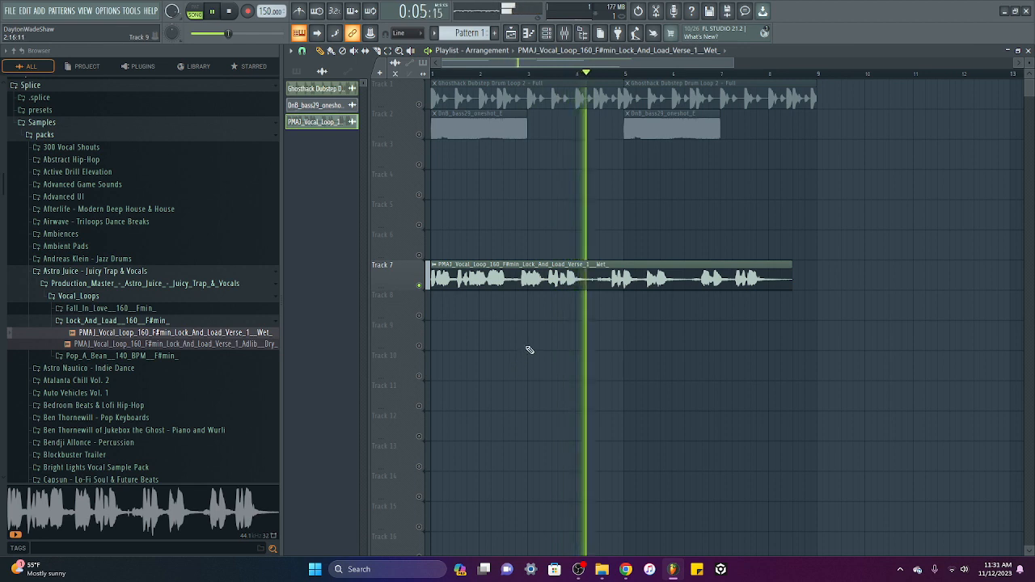
{"action": "key", "text": "space"}
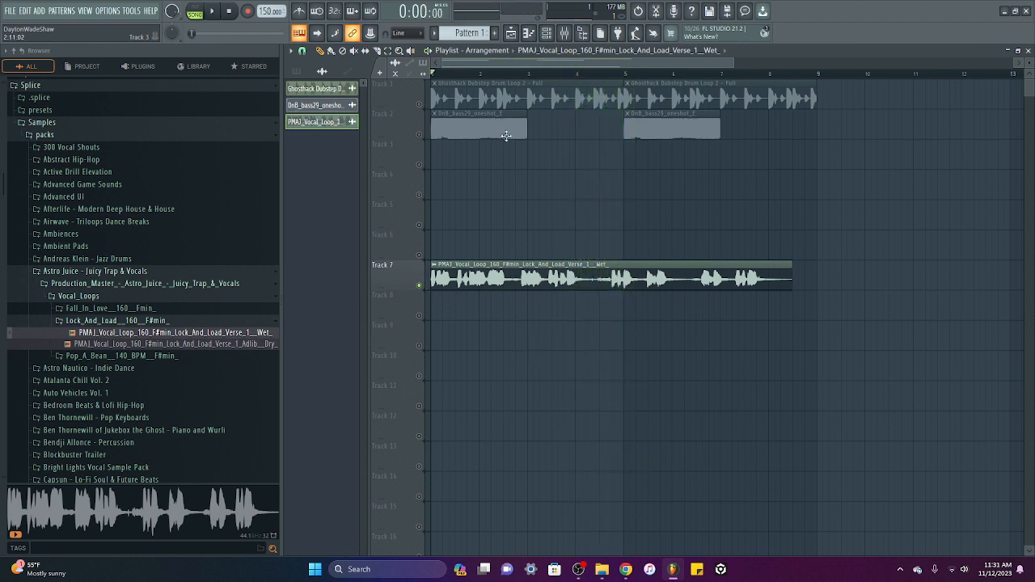
Enable Track 1 as well and play the drum loop together with the vocal loop.
{"action": "left_click", "coordinate": [418, 104]}
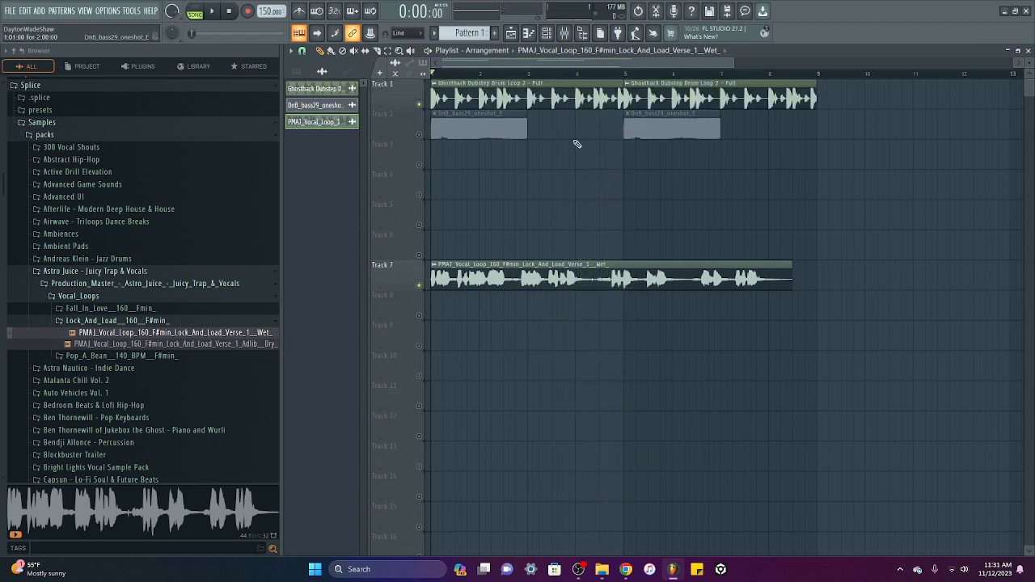
{"action": "key", "text": "space"}
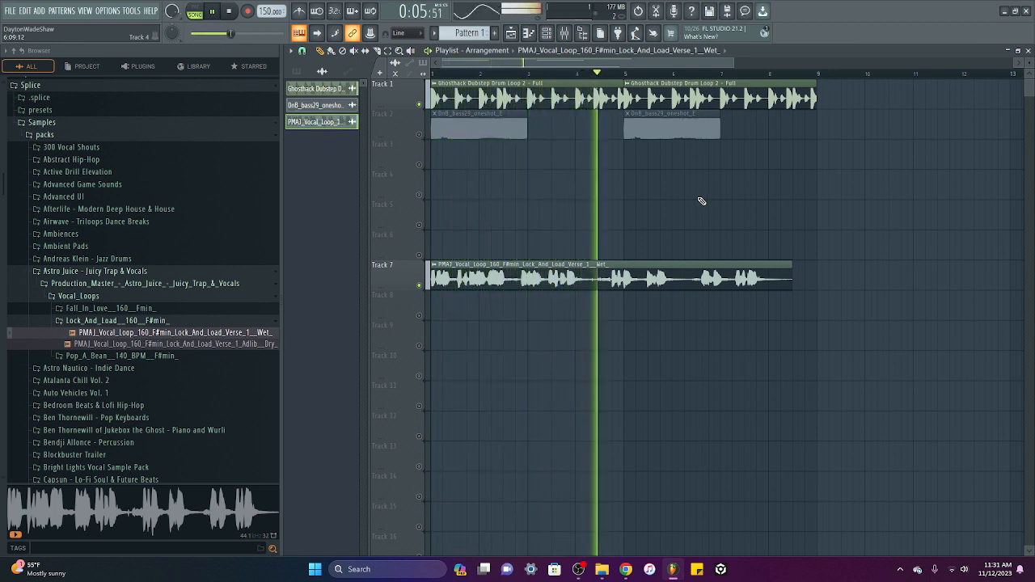
{"action": "key", "text": "space"}
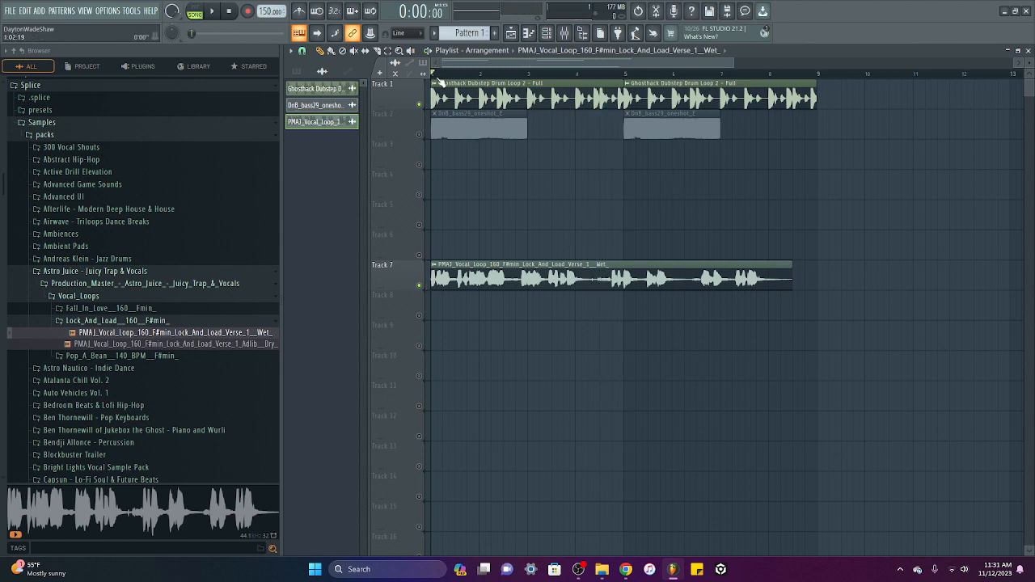
Set the vocal loop's time stretching mode to Stretch and close its sample settings.
{"action": "scroll", "coordinate": [555, 213], "scroll_direction": "up", "scroll_amount": 3}
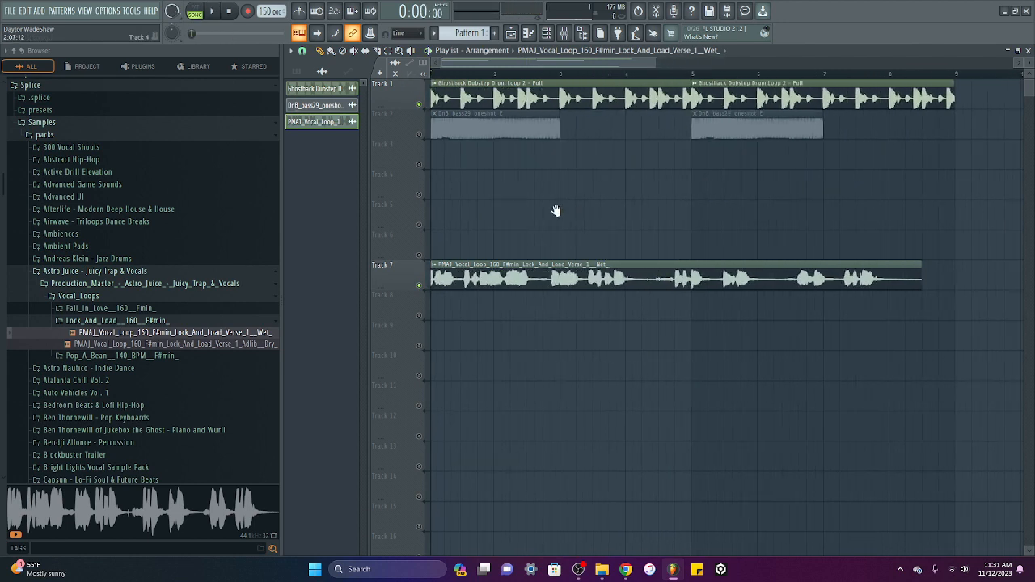
{"action": "double_click", "coordinate": [602, 276]}
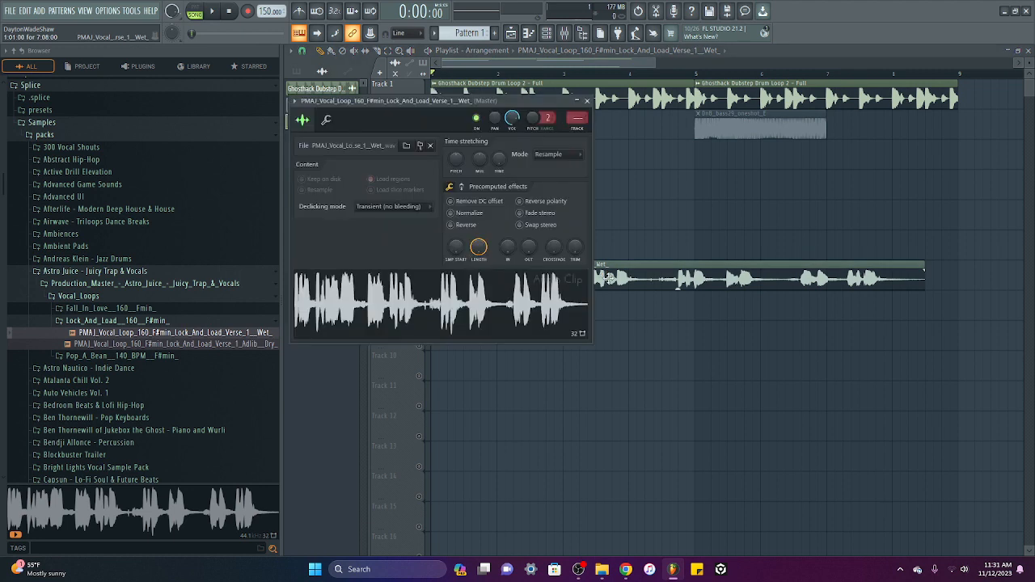
{"action": "left_click", "coordinate": [561, 157]}
{"action": "left_click", "coordinate": [564, 187]}
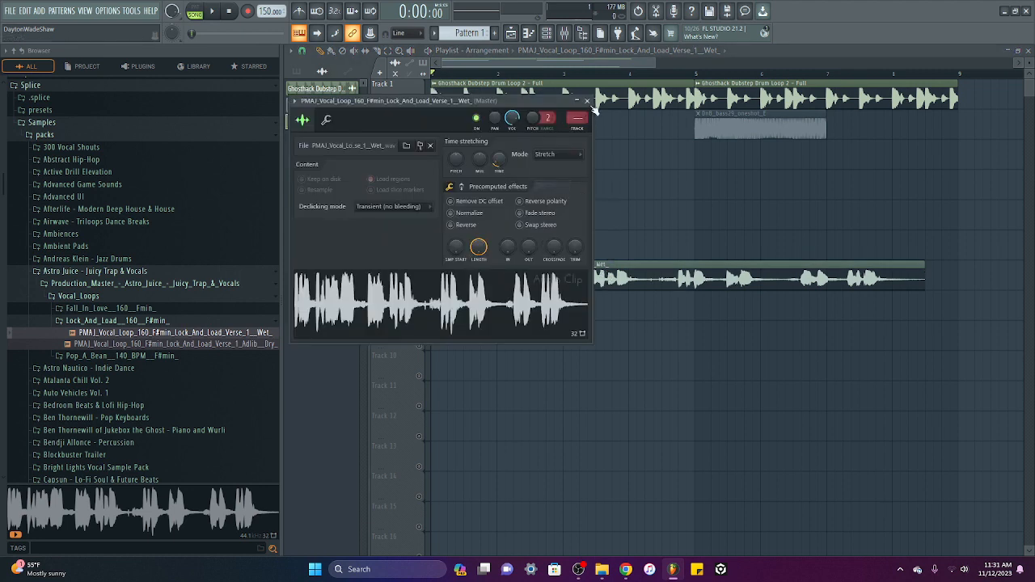
{"action": "left_click", "coordinate": [588, 100]}
Stretch the vocal clip on Track 7 to eight bars, ending at bar 9 with the drums, and play both tracks.
{"action": "scroll", "coordinate": [964, 81], "scroll_direction": "up", "scroll_amount": 1}
{"action": "scroll", "coordinate": [964, 81], "scroll_direction": "up", "scroll_amount": 2}
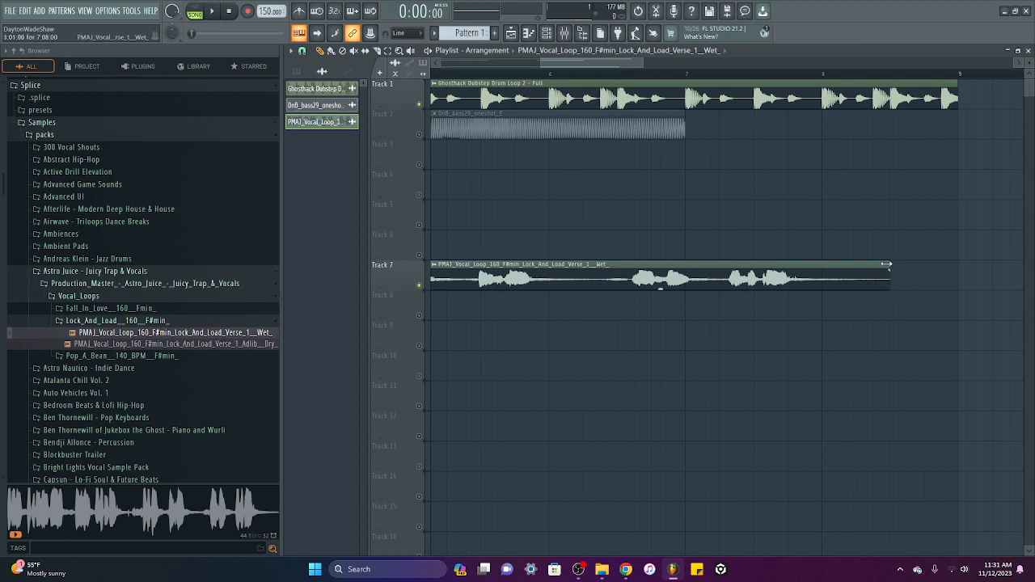
{"action": "left_click_drag", "start_coordinate": [888, 265], "coordinate": [958, 265]}
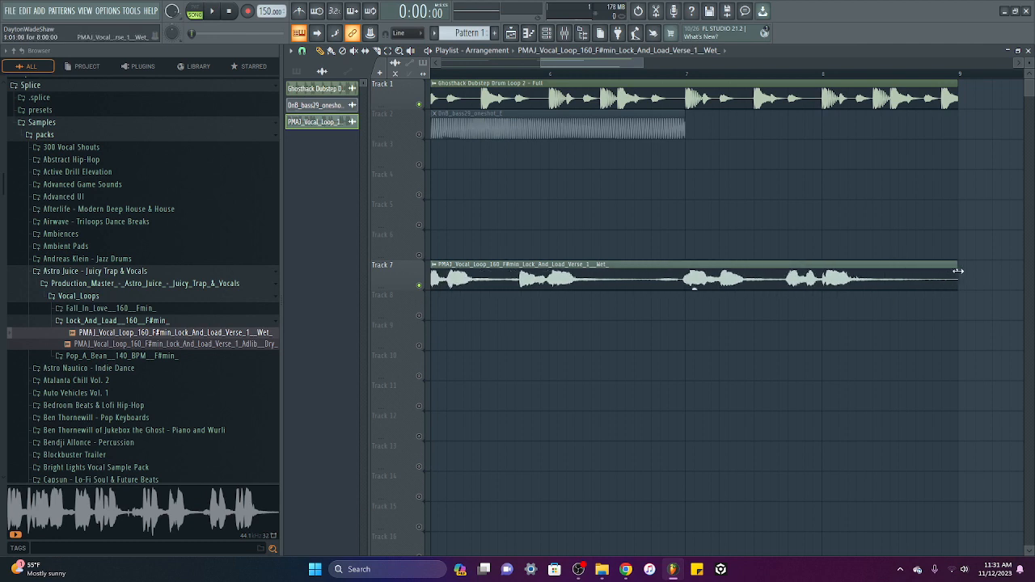
{"action": "scroll", "coordinate": [899, 76], "scroll_direction": "down", "scroll_amount": 4}
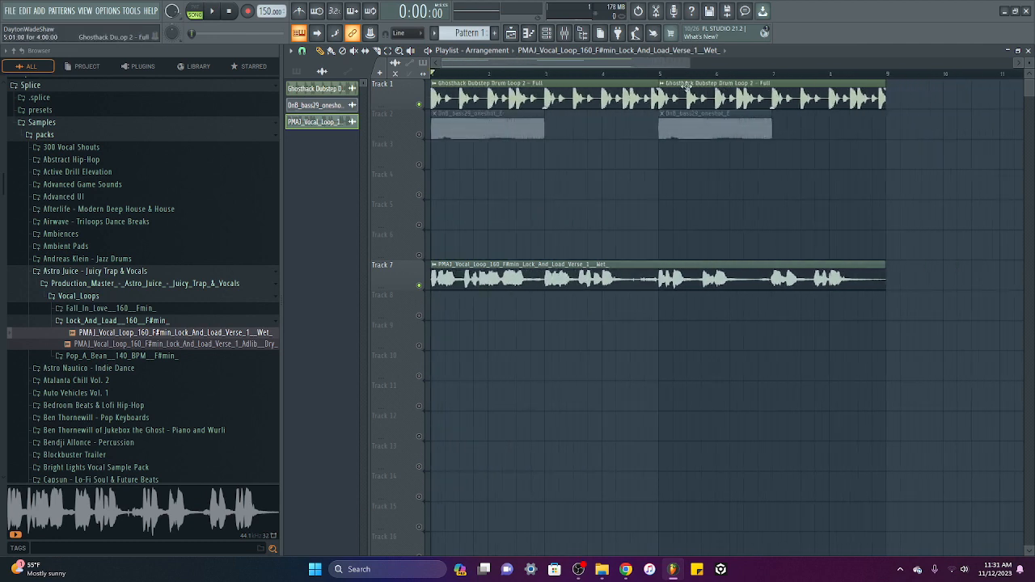
{"action": "key", "text": "space"}
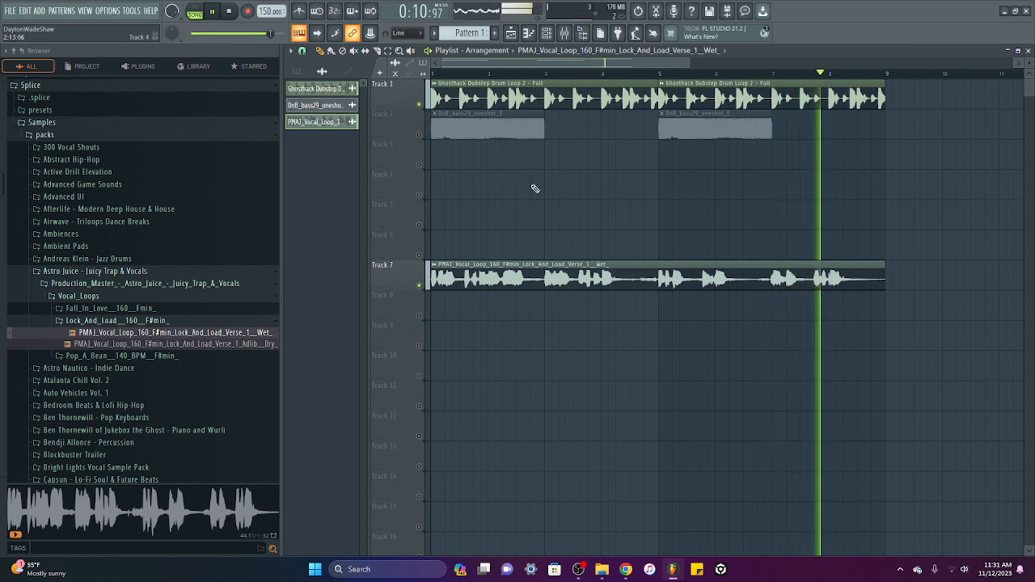
{"action": "key", "text": "space"}
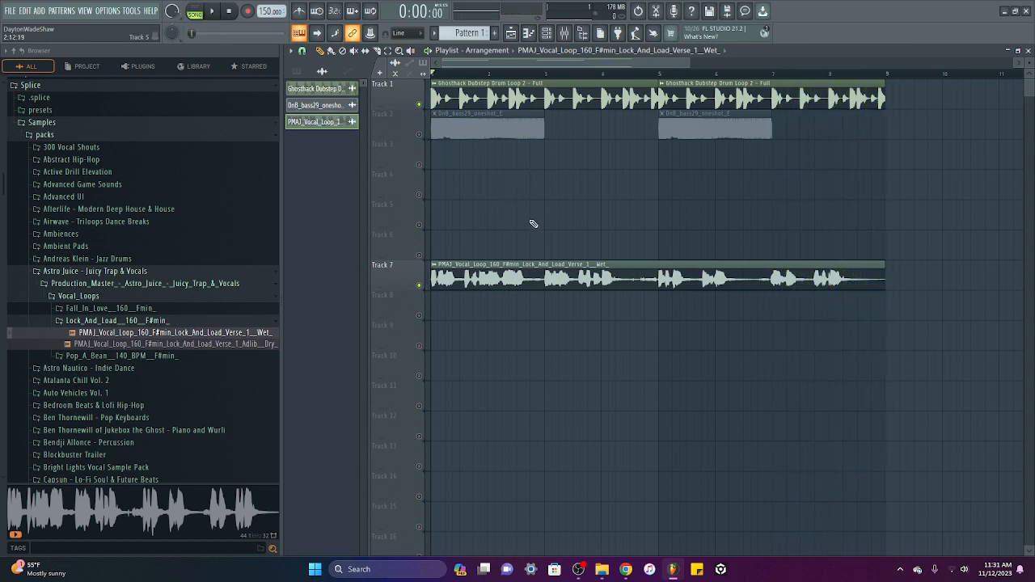
Detect the vocal clip's tempo in the 75 to 150 BPM range and set the project tempo to the detected 106.264 BPM.
{"action": "scroll", "coordinate": [558, 190], "scroll_direction": "up", "scroll_amount": 3}
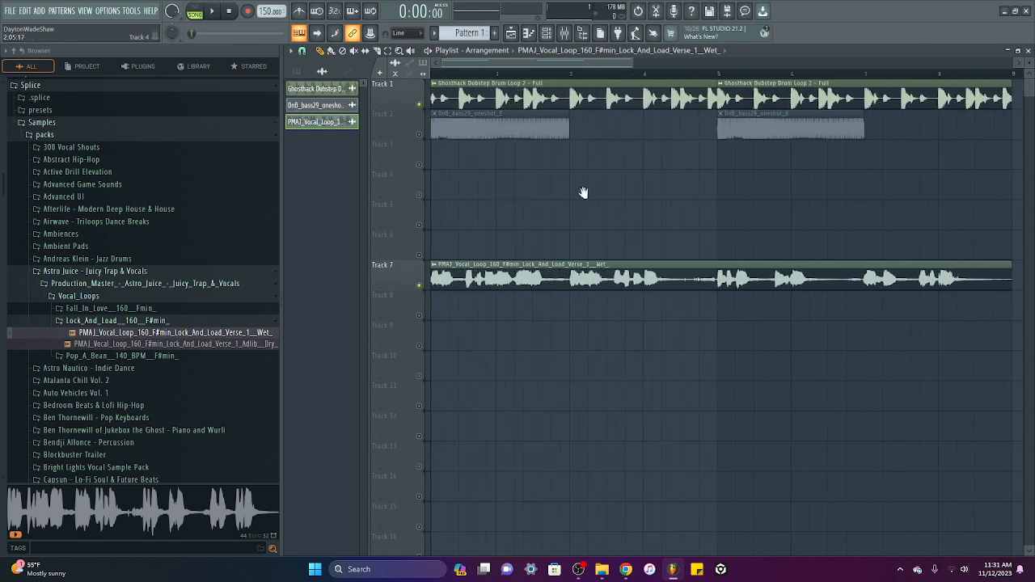
{"action": "scroll", "coordinate": [588, 75], "scroll_direction": "down", "scroll_amount": 3}
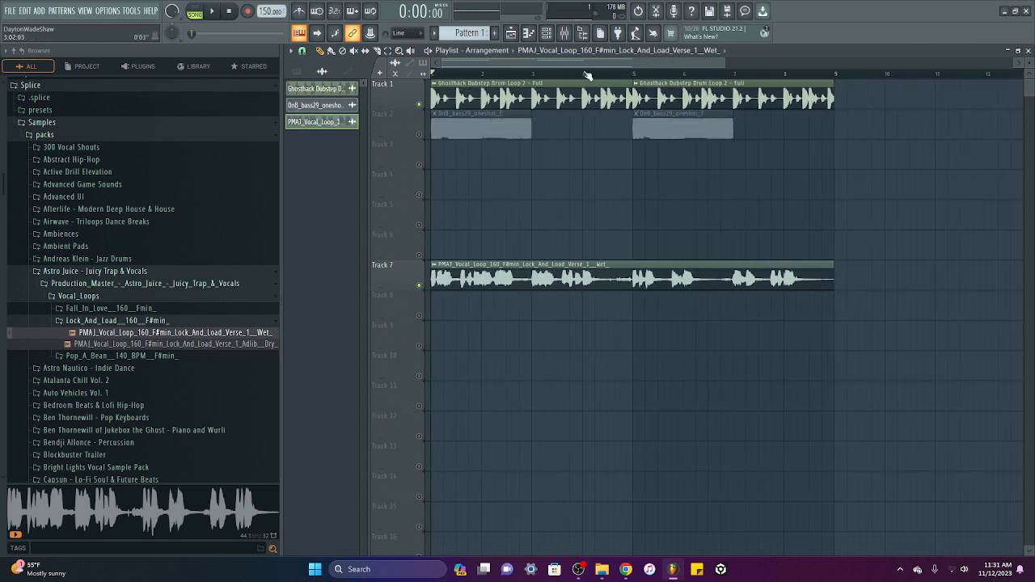
{"action": "left_click", "coordinate": [437, 268]}
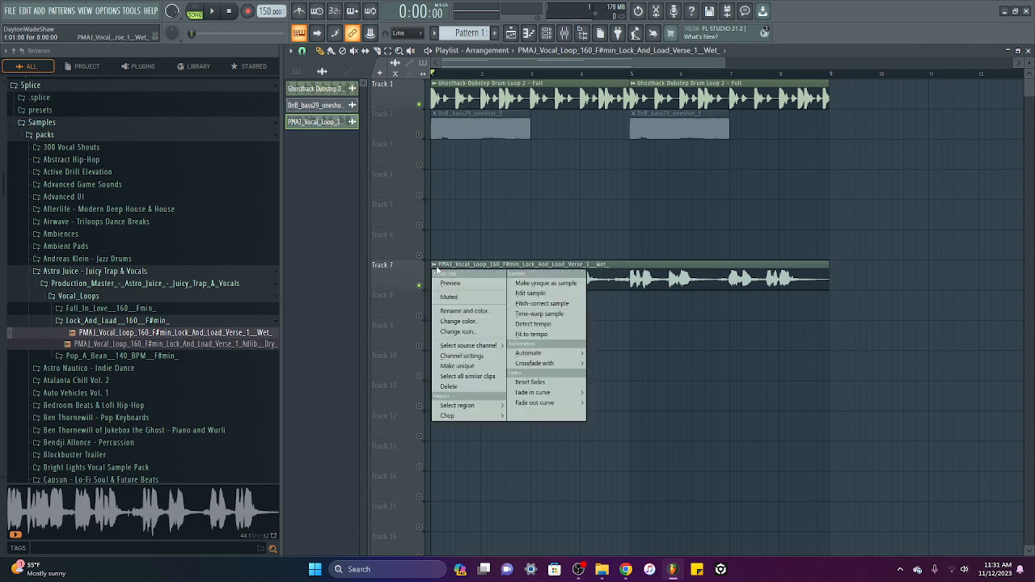
{"action": "left_click", "coordinate": [534, 325]}
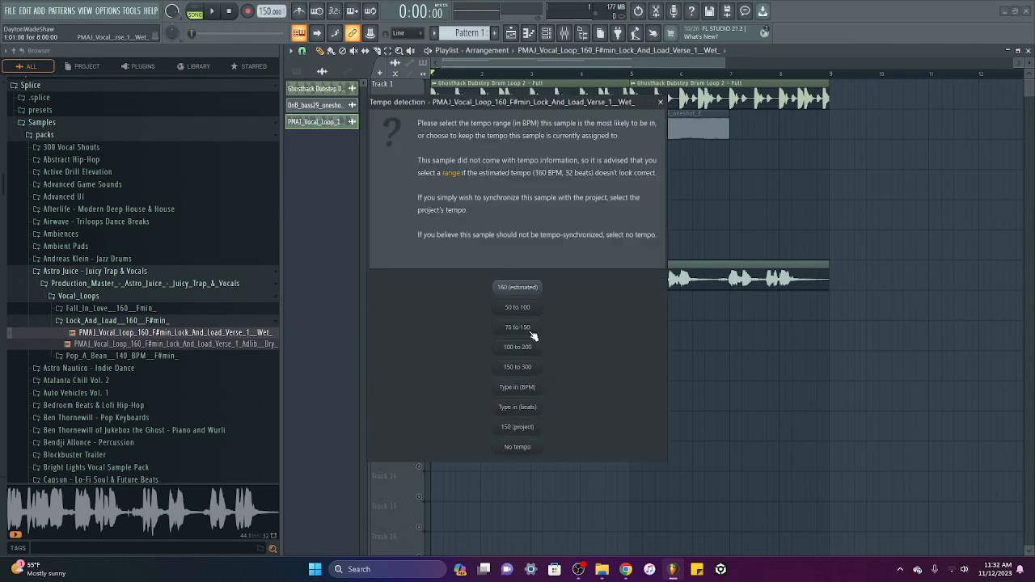
{"action": "left_click", "coordinate": [518, 328]}
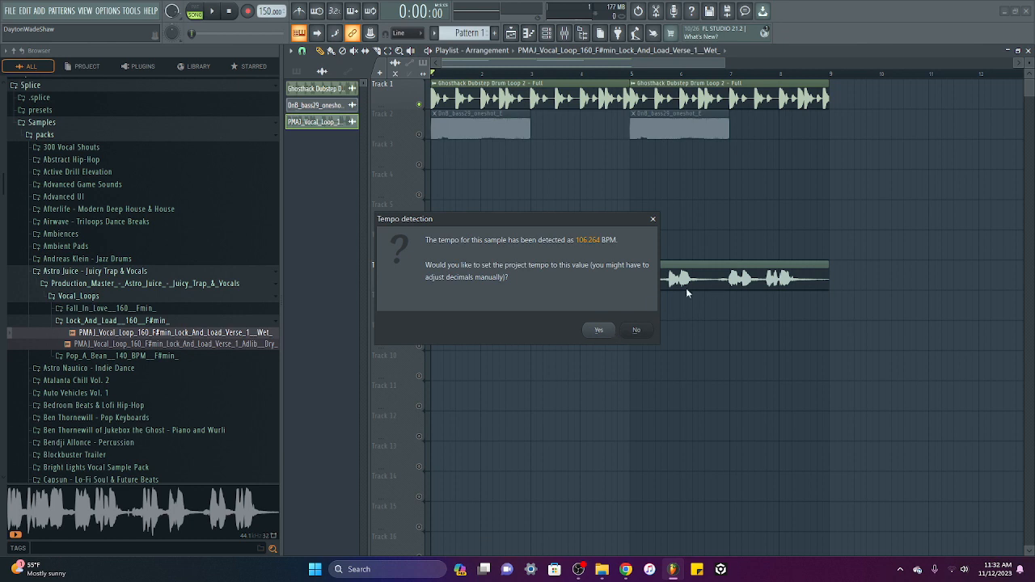
{"action": "left_click", "coordinate": [603, 332]}
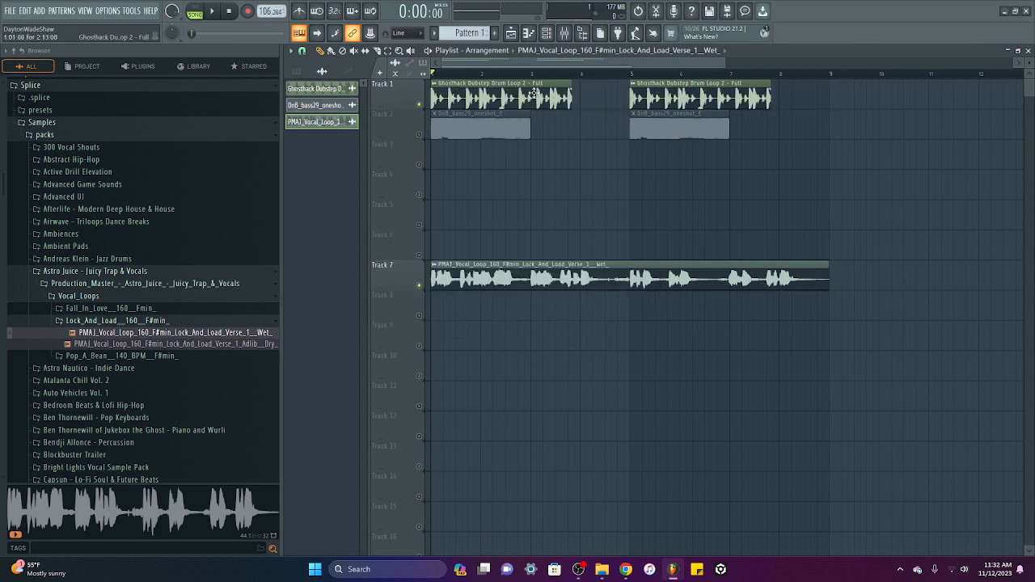
Try the Resample time stretching mode on the vocal loop, undo the change and recheck its sample settings.
{"action": "double_click", "coordinate": [724, 283]}
{"action": "left_click", "coordinate": [558, 153]}
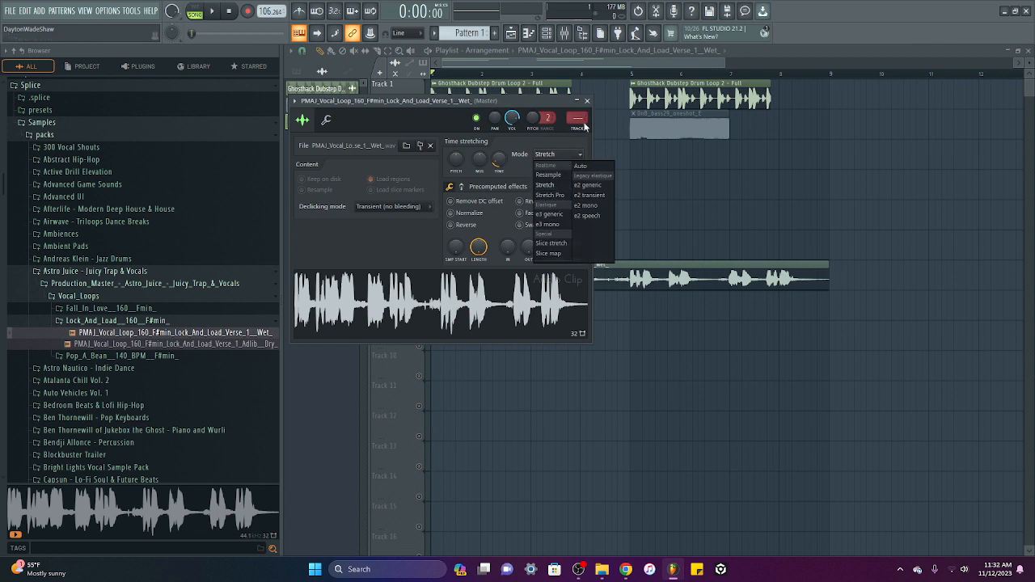
{"action": "left_click", "coordinate": [550, 175]}
{"action": "left_click", "coordinate": [588, 102]}
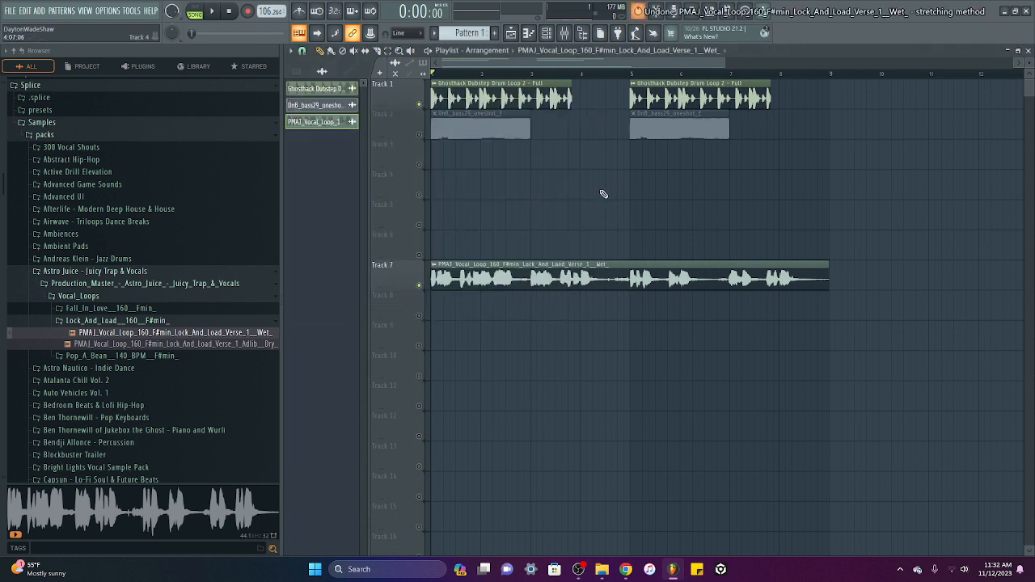
{"action": "double_click", "coordinate": [616, 279]}
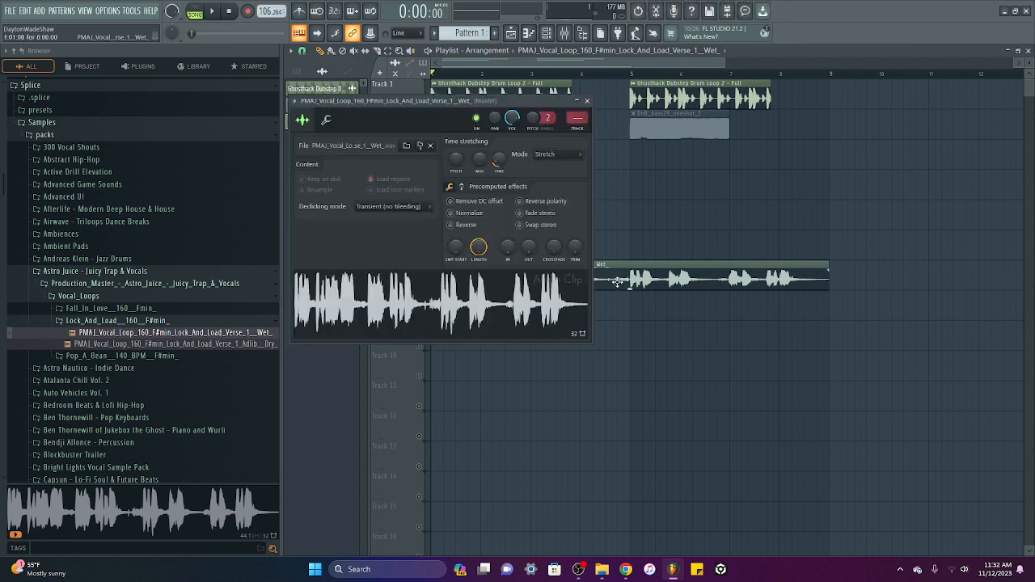
{"action": "left_click", "coordinate": [583, 105]}
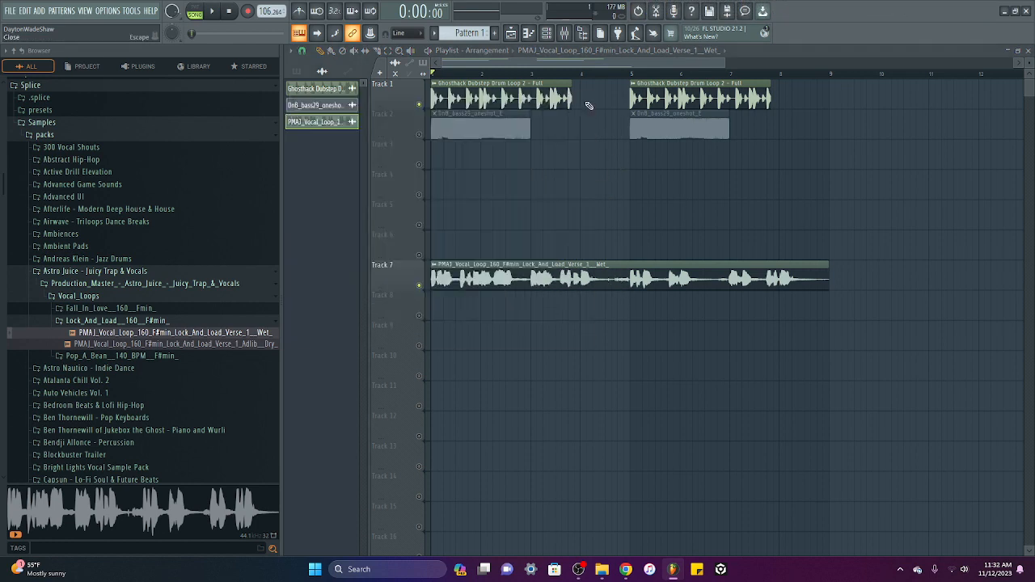
Set the Ghosthack drum loop's time stretching mode to Stretch and close its sample settings.
{"action": "double_click", "coordinate": [512, 96]}
{"action": "left_click", "coordinate": [598, 195]}
{"action": "left_click", "coordinate": [597, 224]}
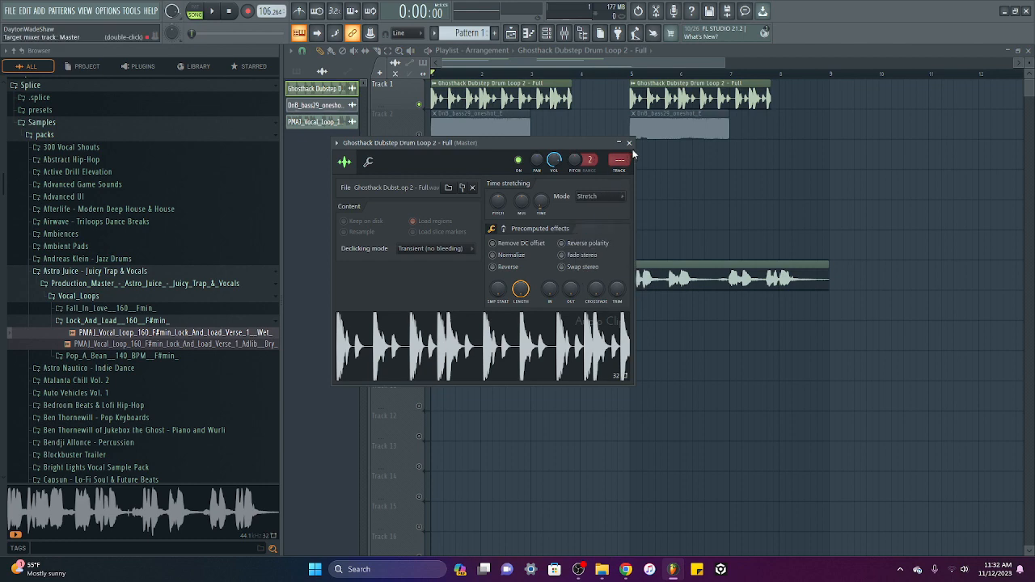
{"action": "left_click", "coordinate": [629, 143]}
Stretch the drum loop clips on Track 1 to four bars each, with the first ending exactly at bar 5.
{"action": "scroll", "coordinate": [601, 86], "scroll_direction": "up", "scroll_amount": 3}
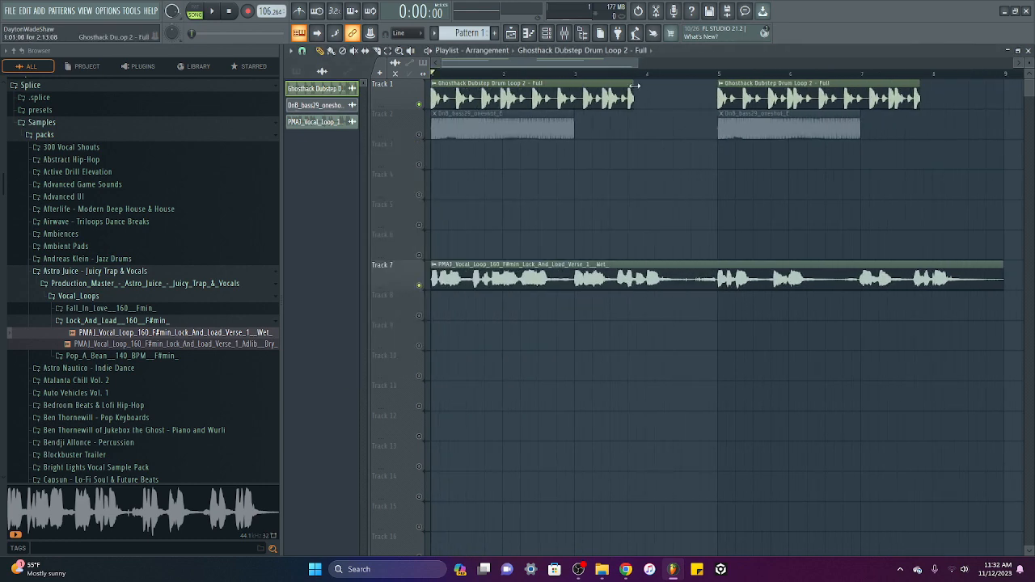
{"action": "left_click_drag", "start_coordinate": [635, 86], "coordinate": [718, 85]}
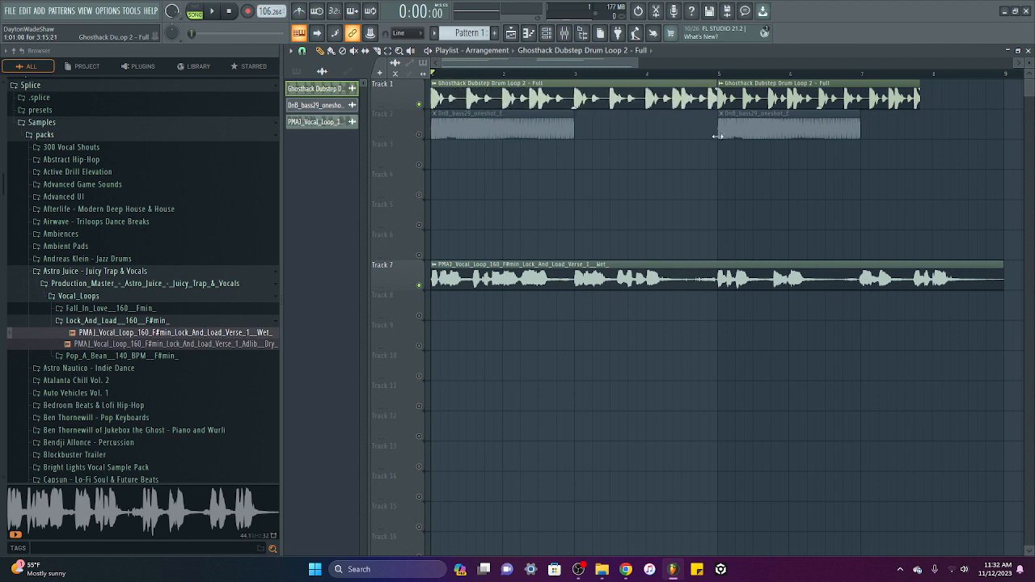
{"action": "scroll", "coordinate": [723, 78], "scroll_direction": "up", "scroll_amount": 2}
{"action": "scroll", "coordinate": [723, 79], "scroll_direction": "up", "scroll_amount": 4}
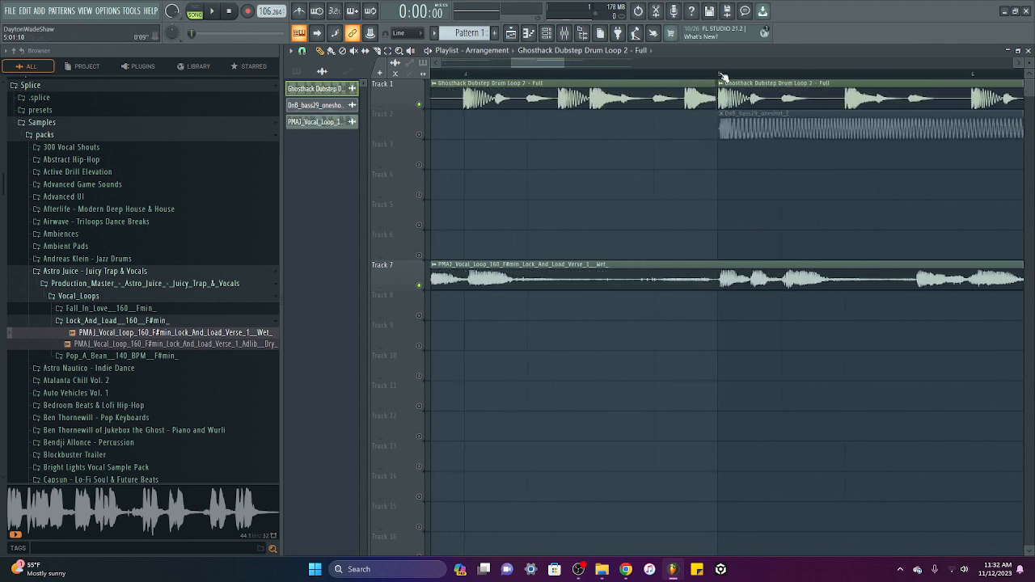
{"action": "scroll", "coordinate": [721, 80], "scroll_direction": "up", "scroll_amount": 4}
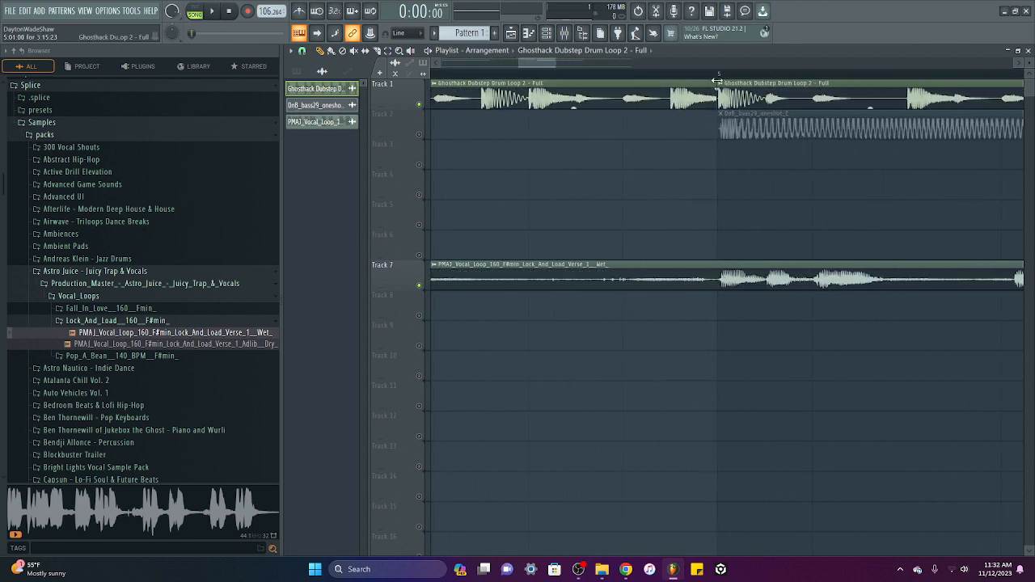
{"action": "scroll", "coordinate": [721, 80], "scroll_direction": "up", "scroll_amount": 5}
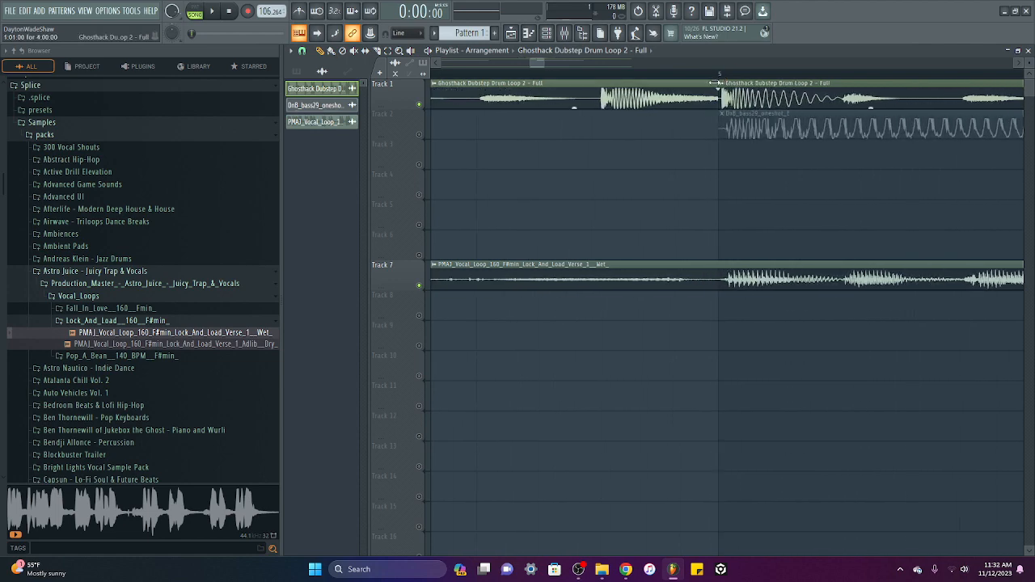
{"action": "scroll", "coordinate": [718, 81], "scroll_direction": "down", "scroll_amount": 10}
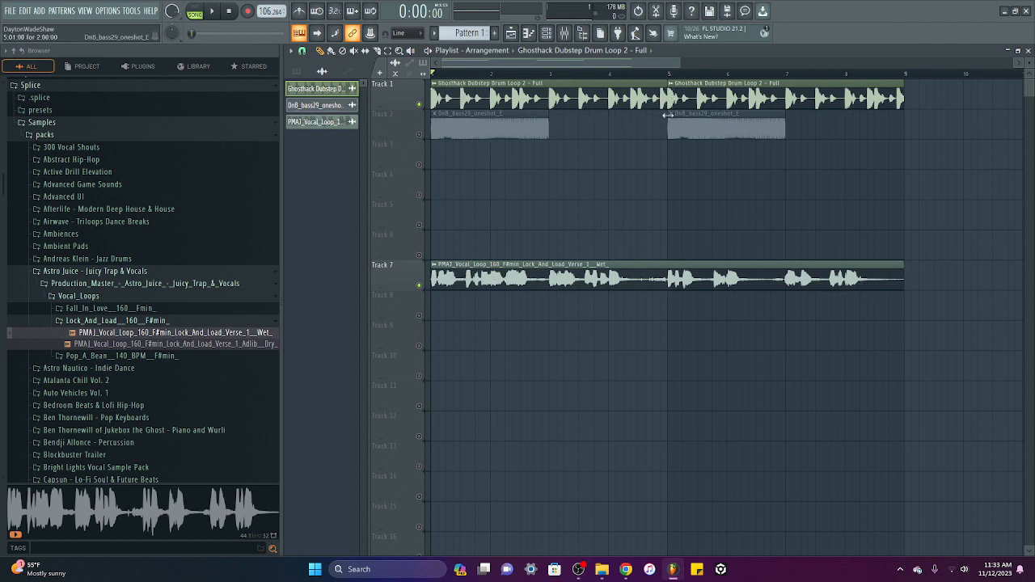
Enable all the muted tracks, including the bass on Track 2, and play the full arrangement.
{"action": "left_click", "coordinate": [419, 134]}
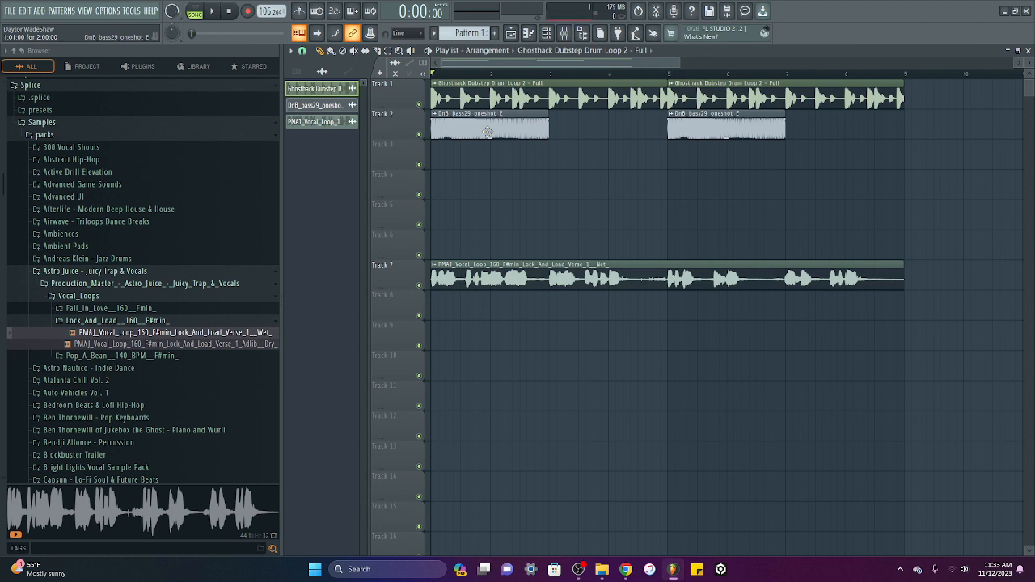
{"action": "key", "text": "space"}
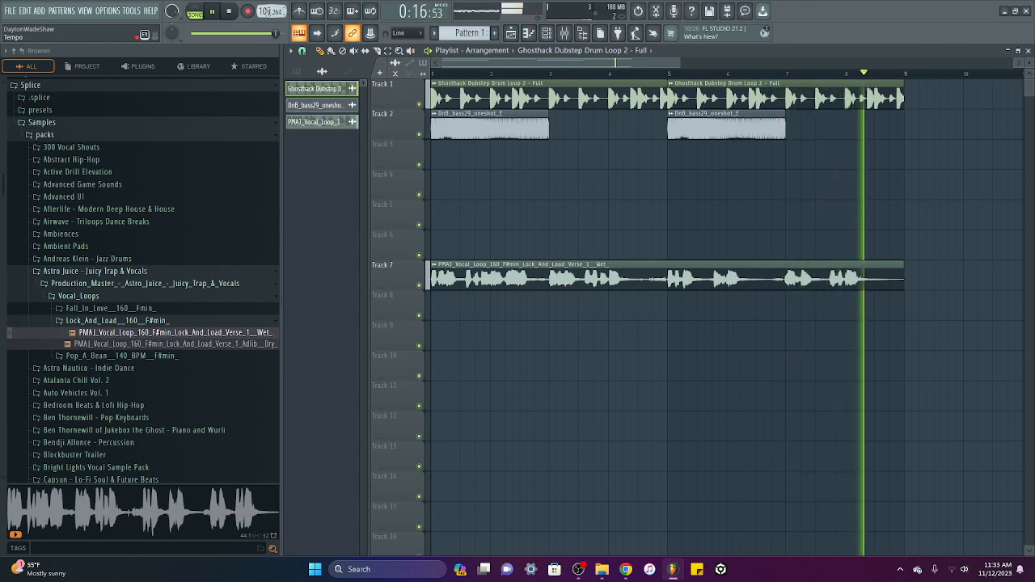
{"action": "key", "text": "space"}
Check the bass one-shot's time stretching settings and move the vocal clip from Track 7 to Track 3.
{"action": "double_click", "coordinate": [495, 128]}
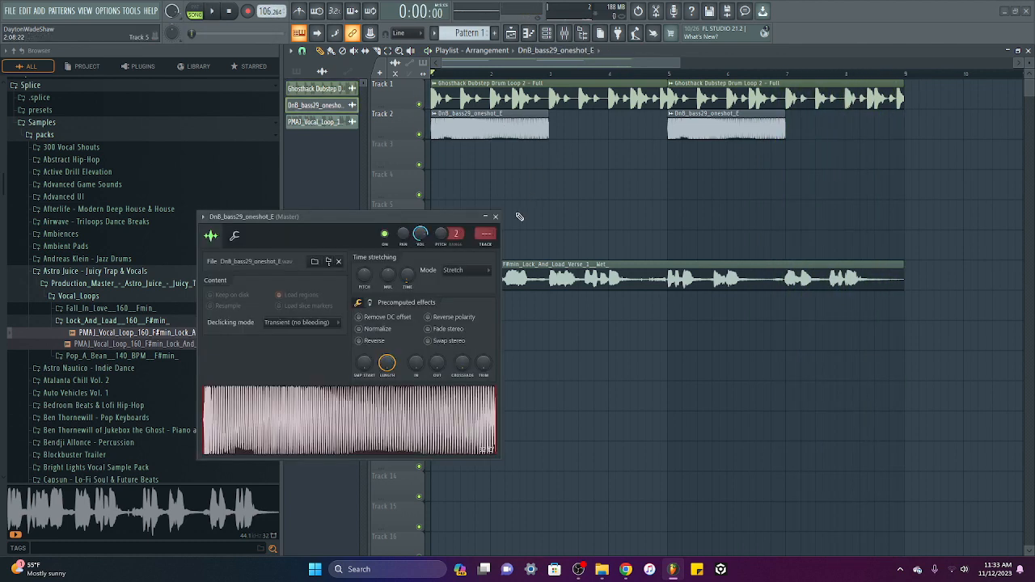
{"action": "left_click", "coordinate": [508, 215]}
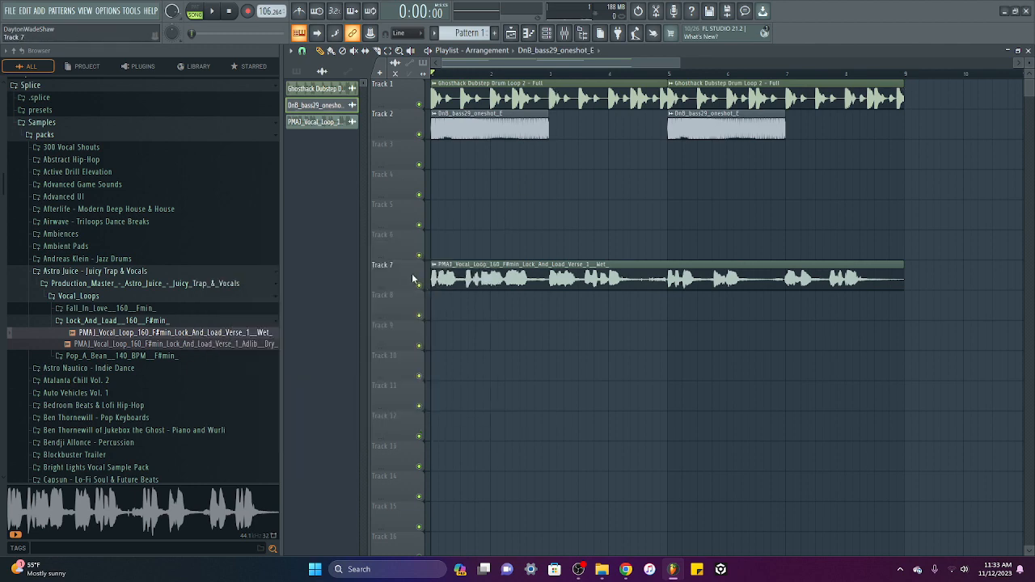
{"action": "left_click_drag", "start_coordinate": [437, 278], "coordinate": [437, 154]}
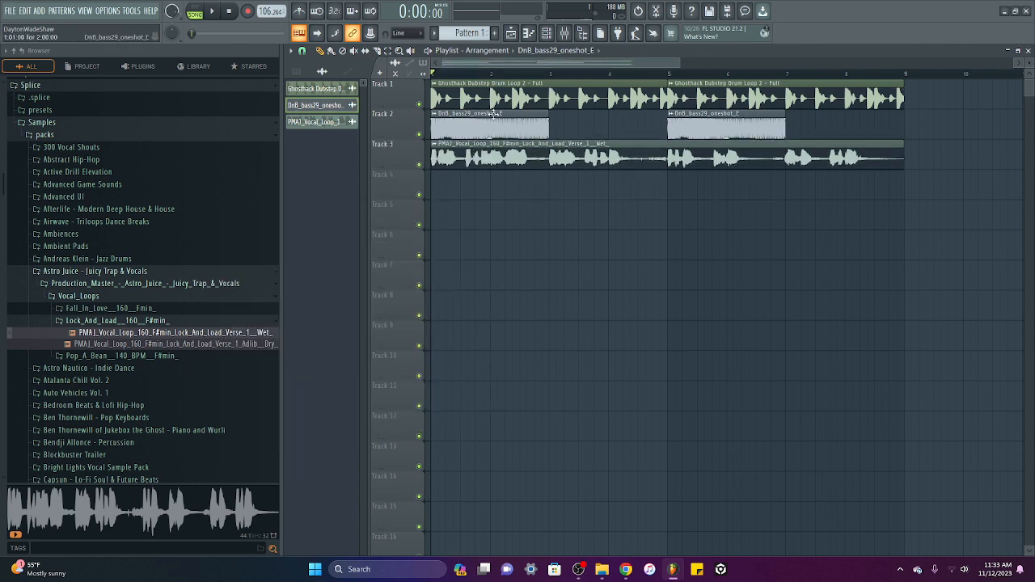
Review the sample settings of the drum loop, the bass one-shot and the vocal loop in turn.
{"action": "double_click", "coordinate": [491, 101]}
{"action": "left_click", "coordinate": [630, 144]}
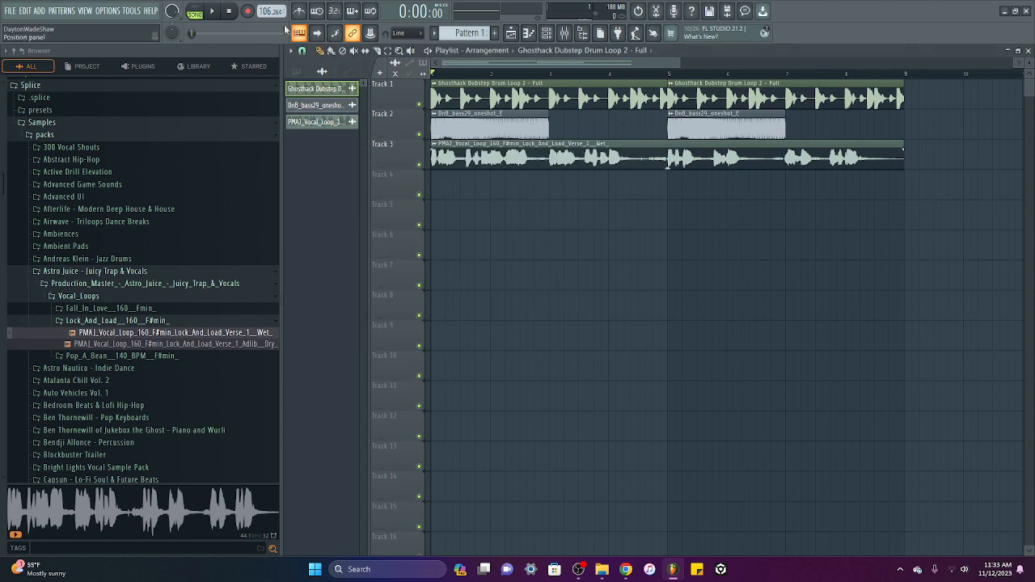
{"action": "double_click", "coordinate": [490, 125]}
{"action": "left_click", "coordinate": [496, 217]}
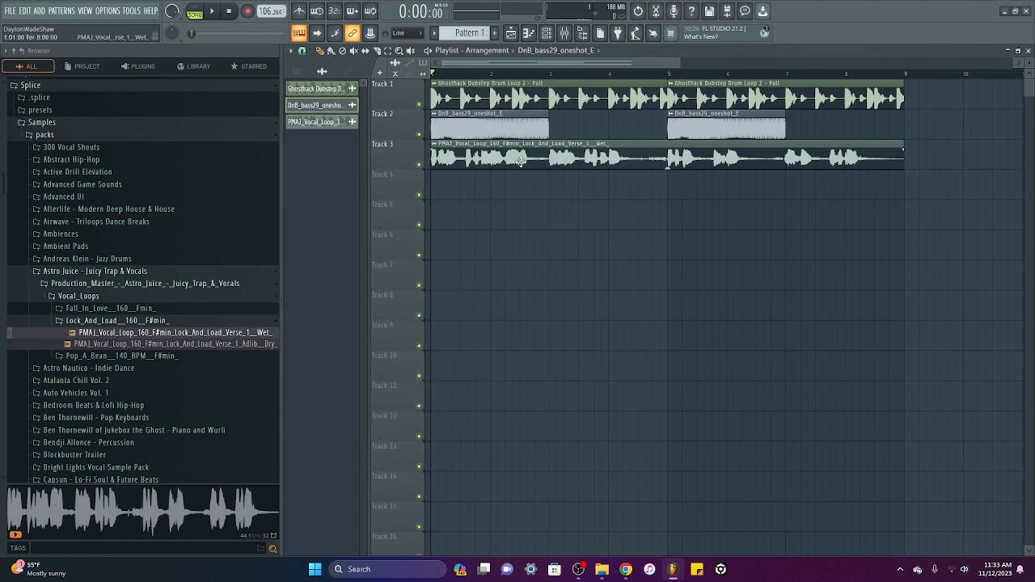
{"action": "double_click", "coordinate": [563, 162]}
{"action": "left_click", "coordinate": [588, 102]}
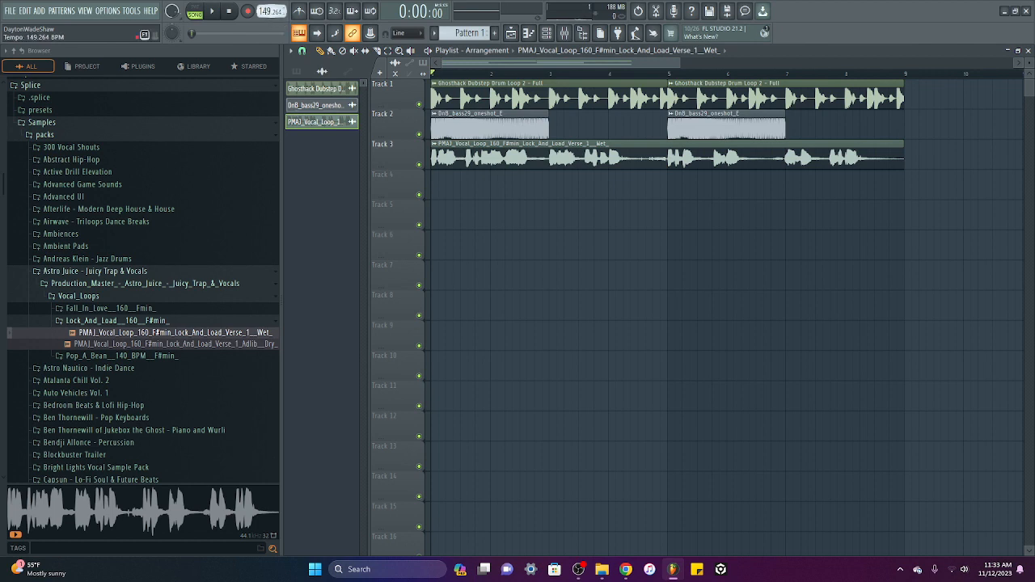
Set the project tempo to 150 BPM and play the arrangement at the new tempo.
{"action": "right_click", "coordinate": [271, 11]}
{"action": "left_click", "coordinate": [321, 152]}
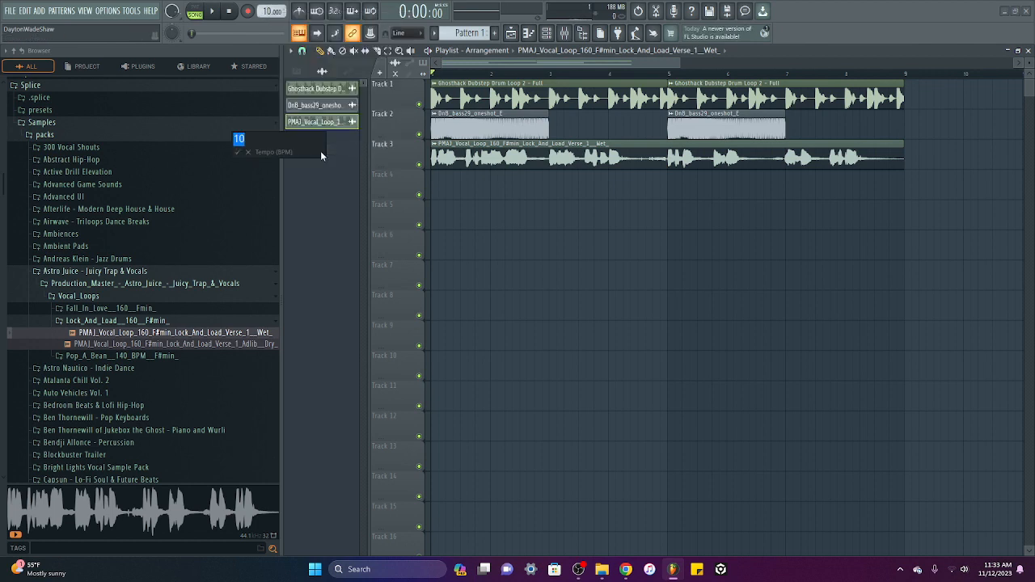
{"action": "type", "text": "150"}
{"action": "key", "text": "Return"}
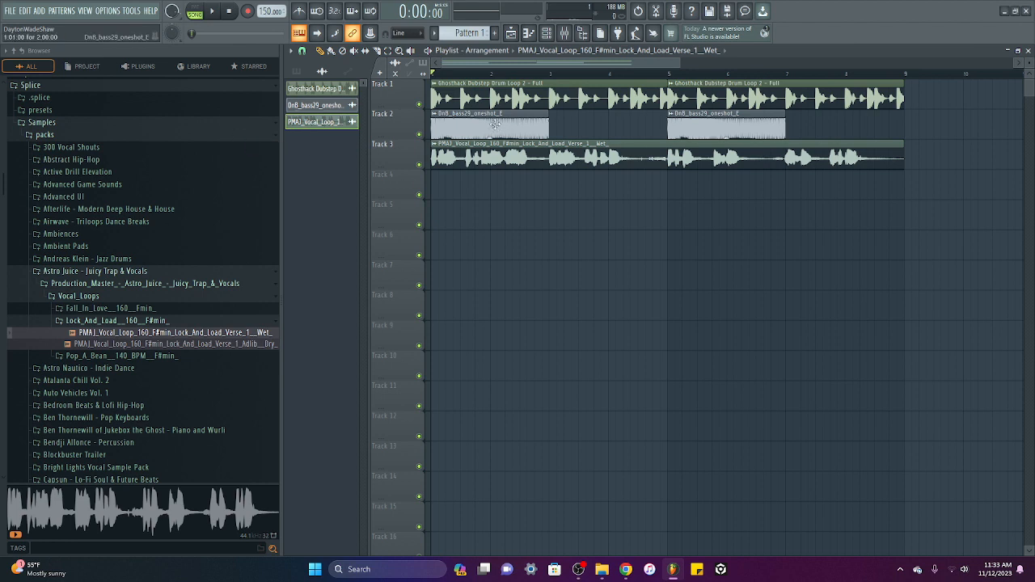
{"action": "key", "text": "space"}
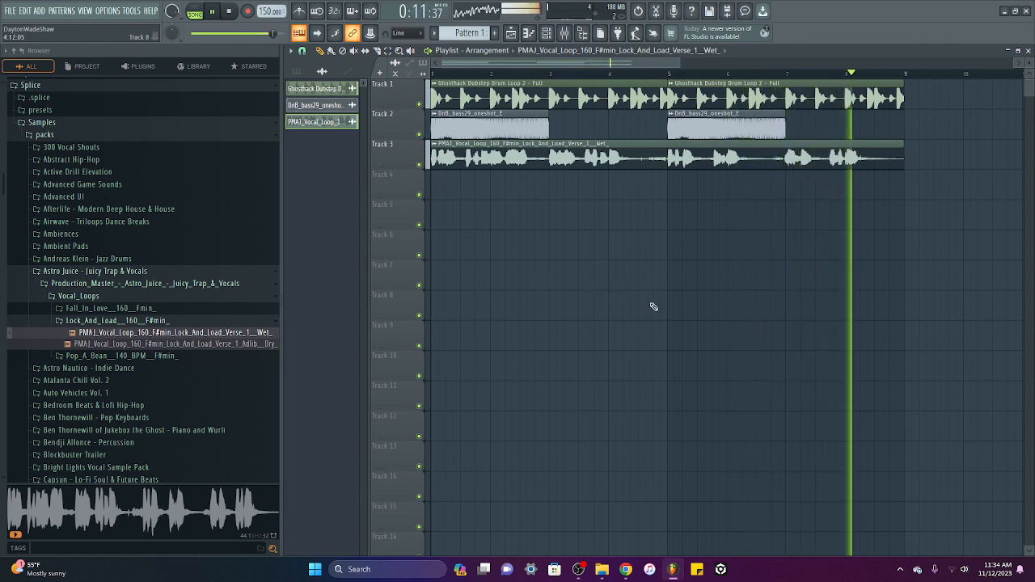
{"action": "key", "text": "space"}
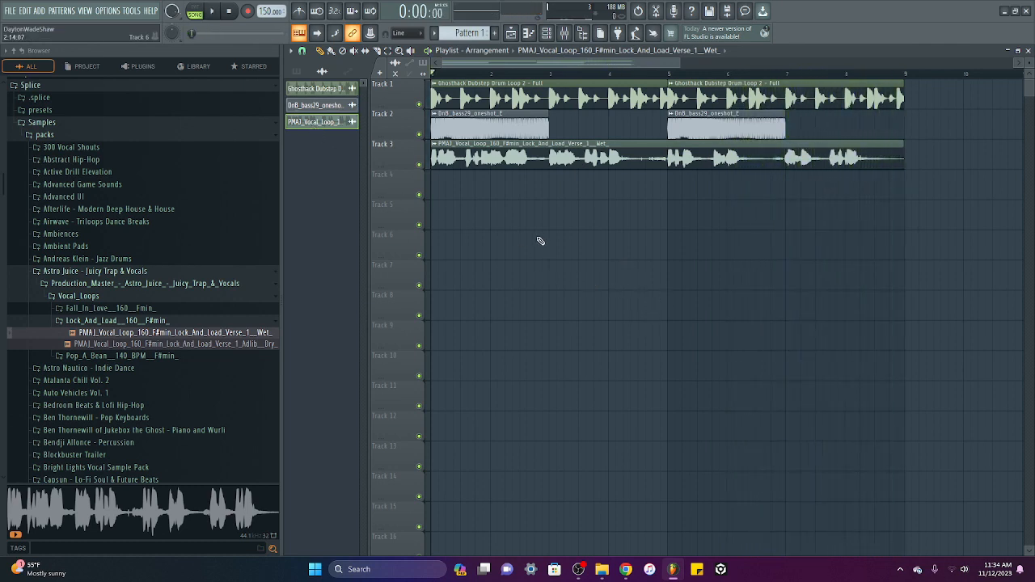
Review the drum loop's available time stretching modes and the vocal clip's sample options without changing them.
{"action": "left_click", "coordinate": [297, 72]}
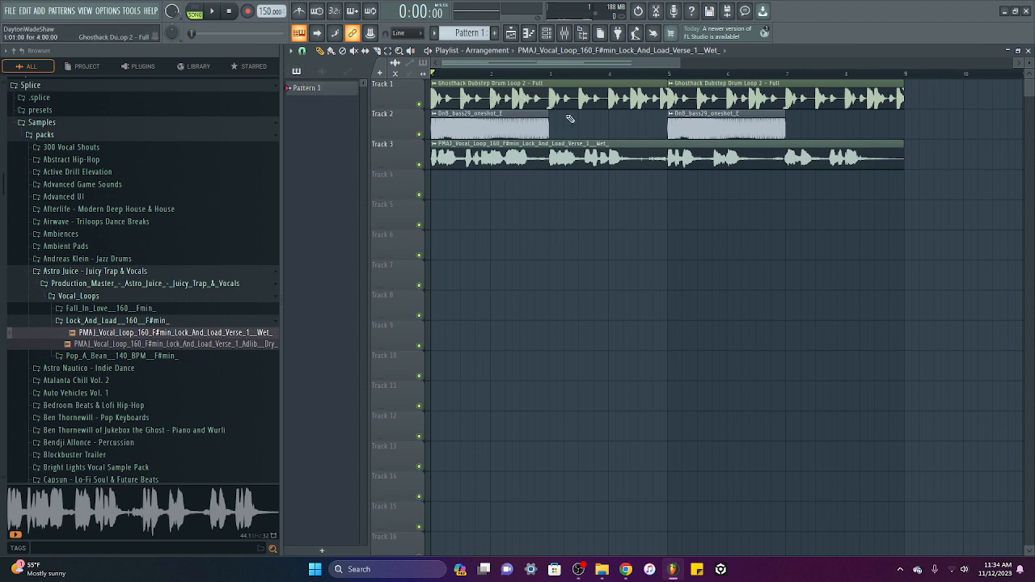
{"action": "scroll", "coordinate": [661, 98], "scroll_direction": "up", "scroll_amount": 3, "text": "ctrl"}
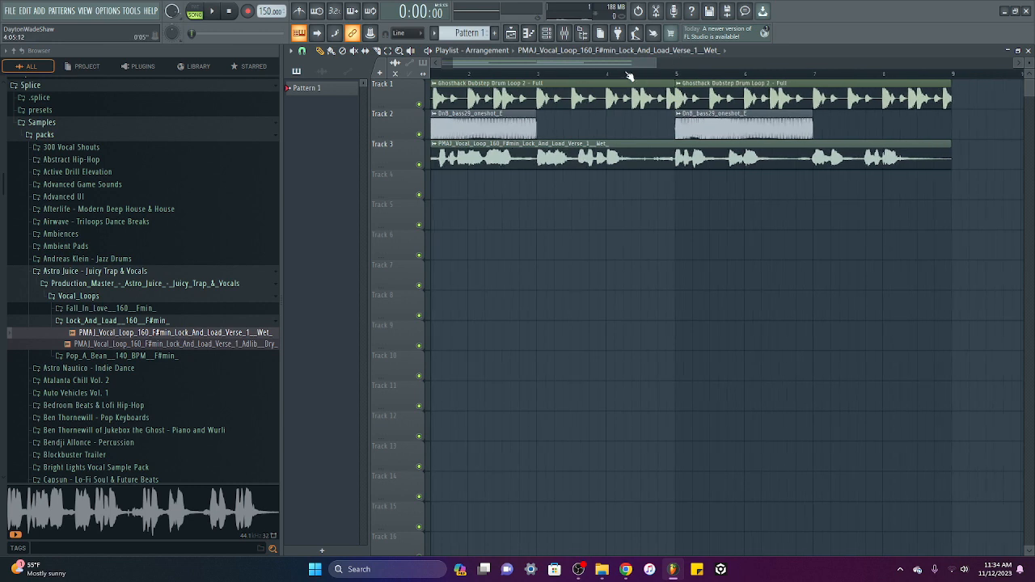
{"action": "double_click", "coordinate": [592, 98]}
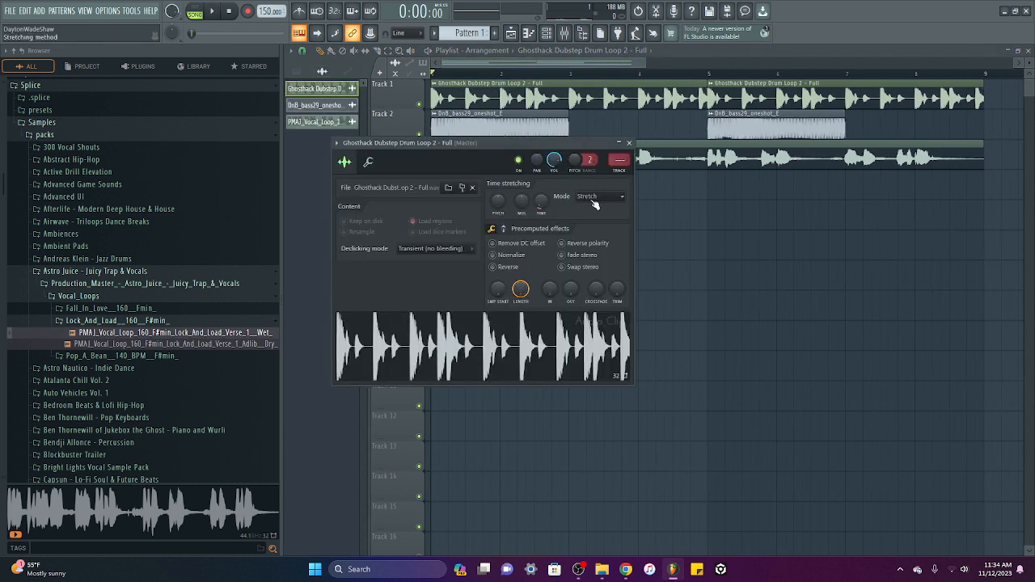
{"action": "left_click", "coordinate": [593, 201]}
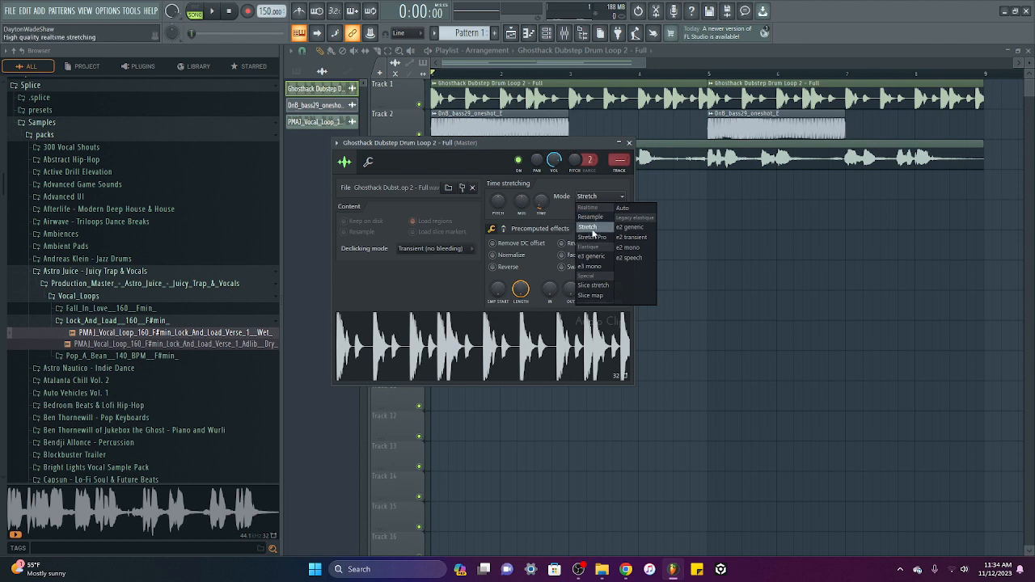
{"action": "left_click", "coordinate": [630, 142]}
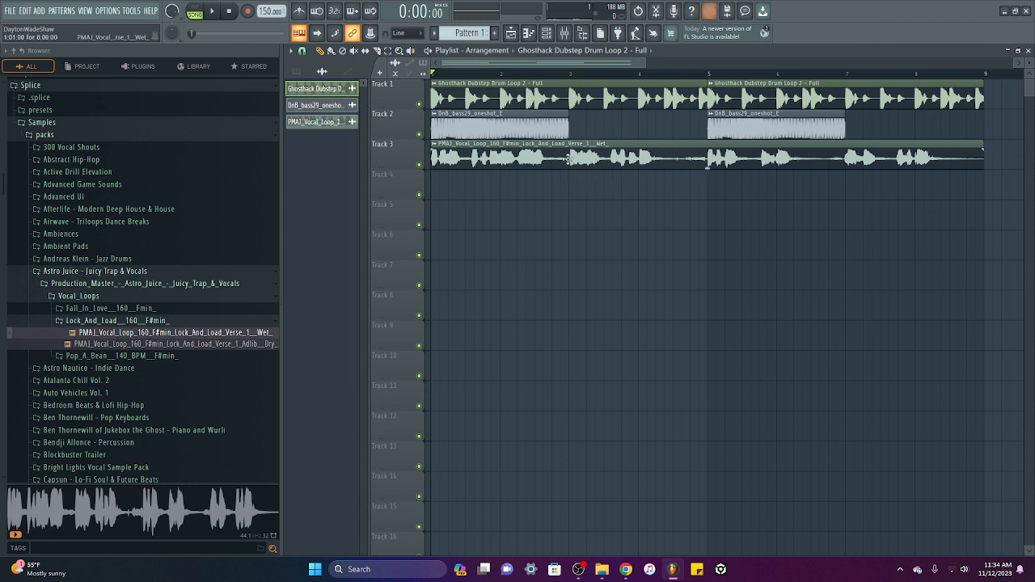
{"action": "right_click", "coordinate": [435, 150]}
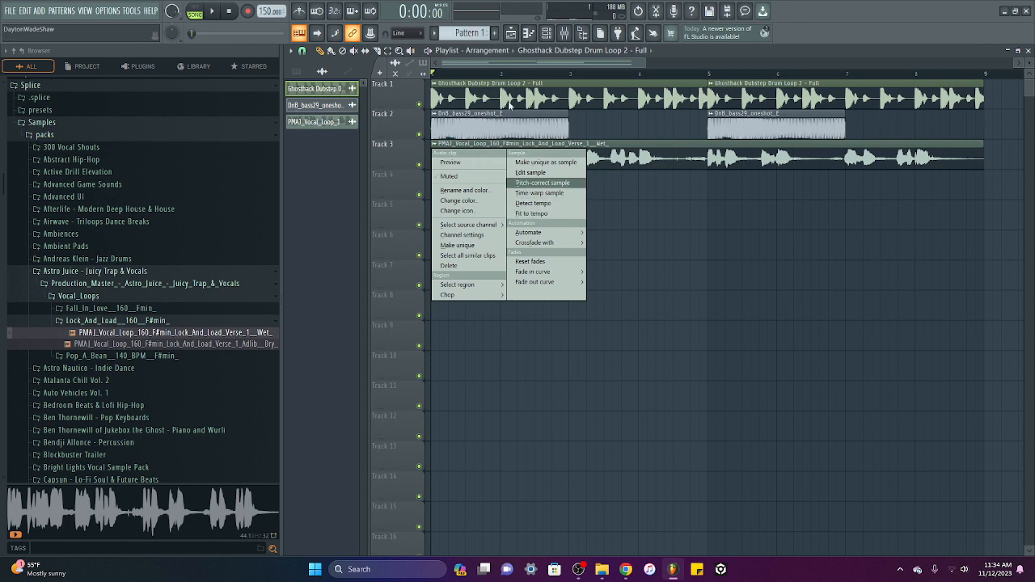
{"action": "left_click", "coordinate": [600, 63]}
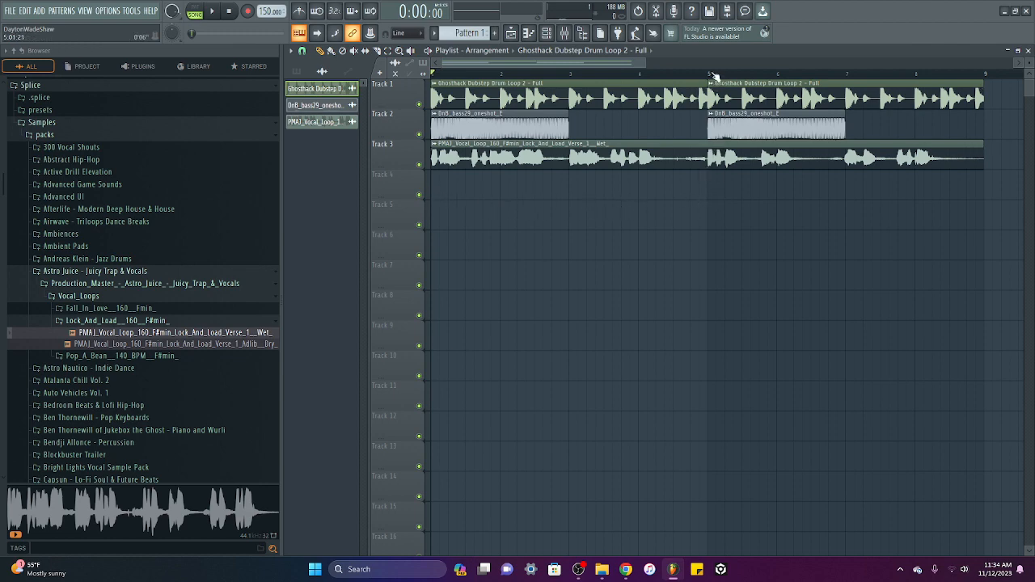
Turn on the metronome and play the arrangement against its beat, pausing just before bar 5.
{"action": "scroll", "coordinate": [715, 76], "scroll_direction": "up", "scroll_amount": 3}
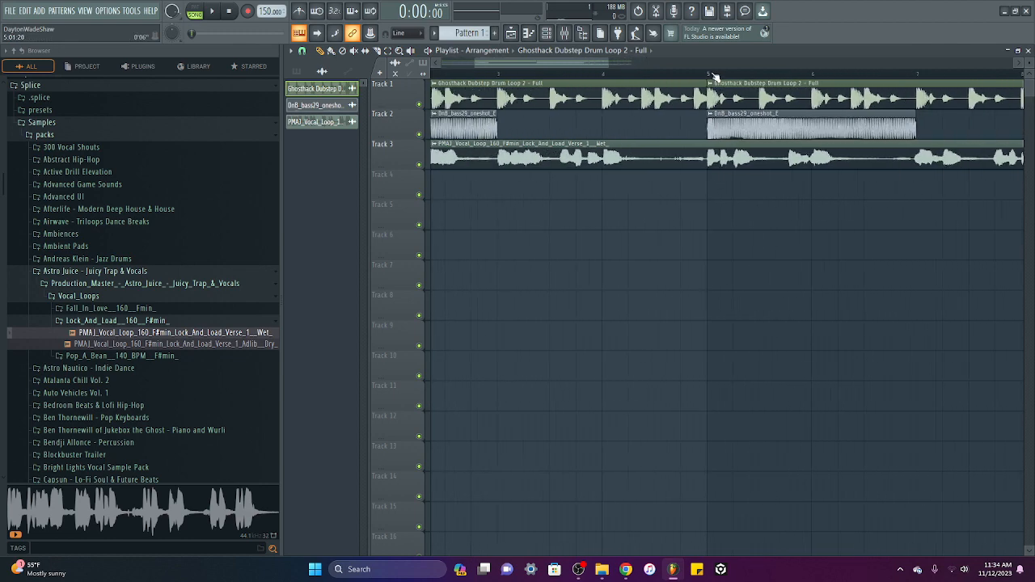
{"action": "scroll", "coordinate": [716, 76], "scroll_direction": "down", "scroll_amount": 4}
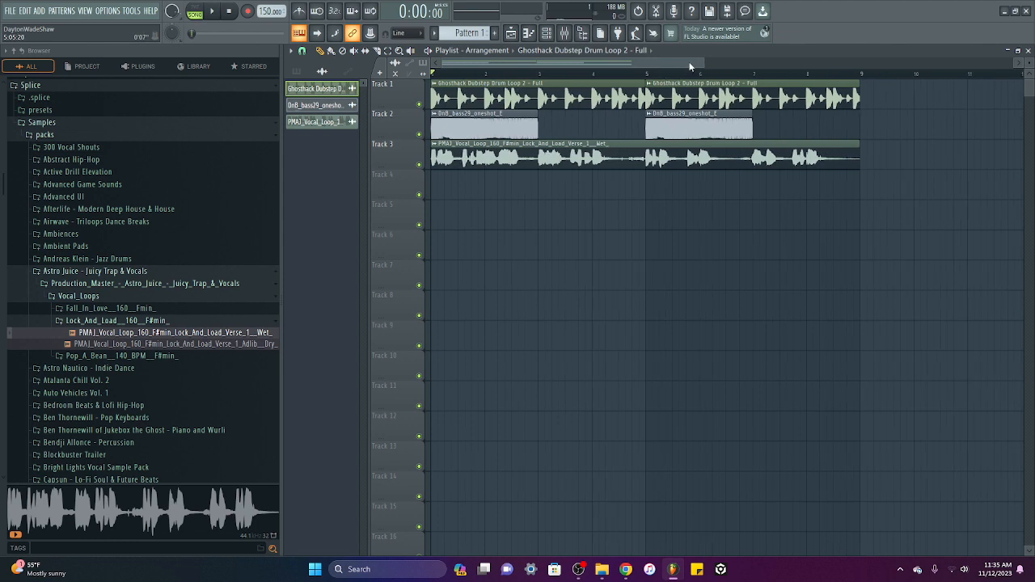
{"action": "scroll", "coordinate": [706, 67], "scroll_direction": "up", "scroll_amount": 3}
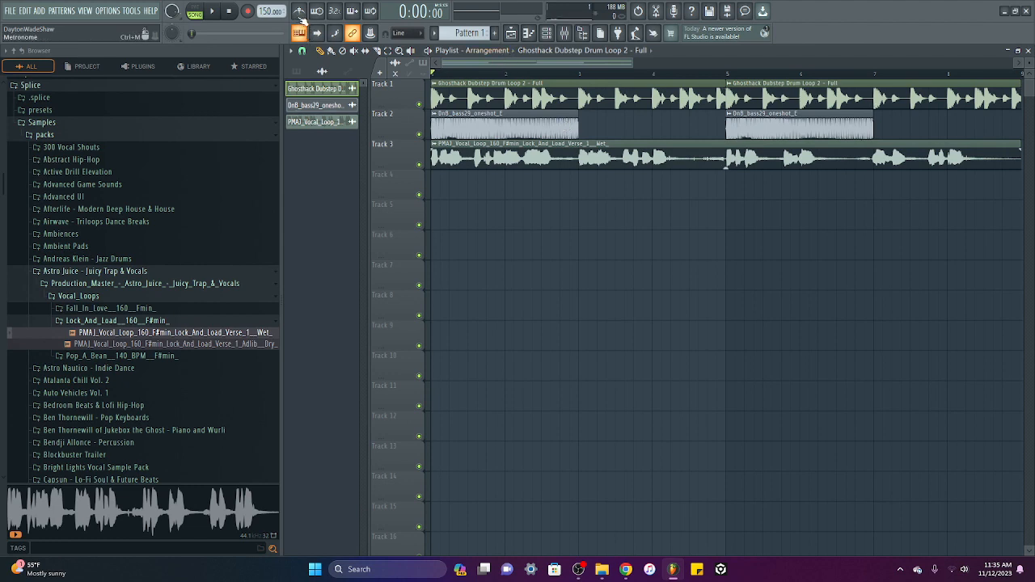
{"action": "left_click", "coordinate": [219, 14]}
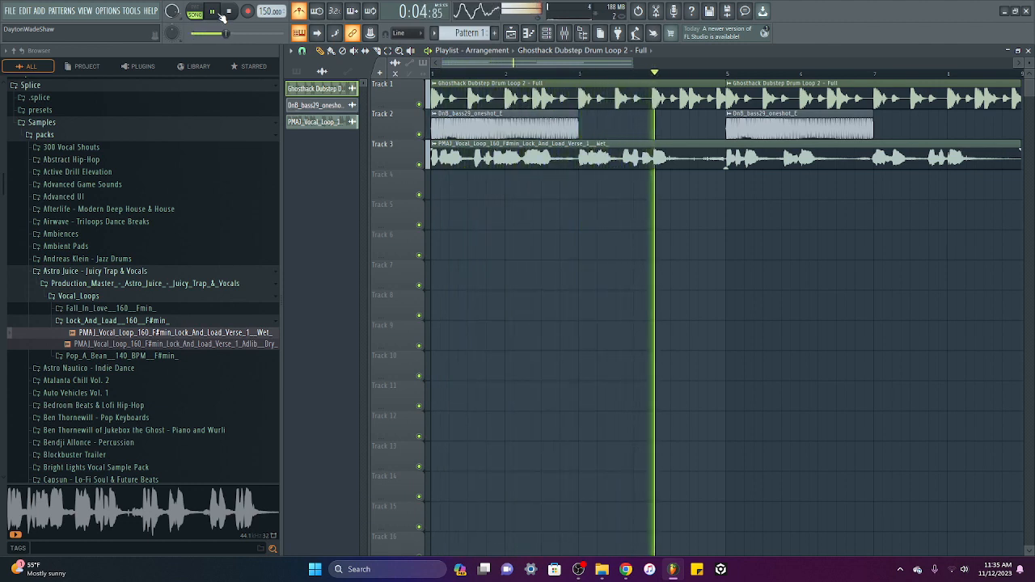
{"action": "left_click", "coordinate": [219, 12]}
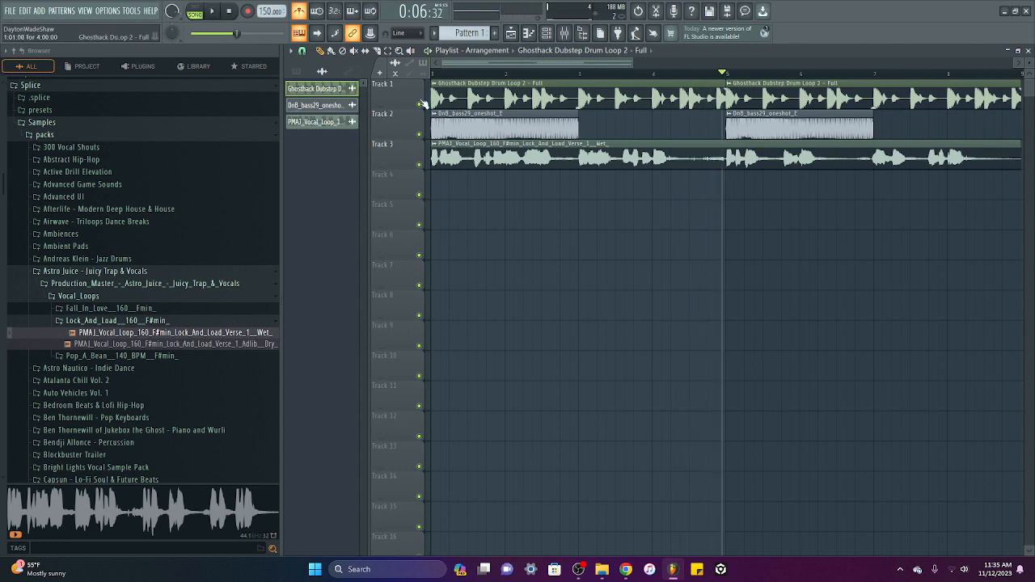
Stop playback, solo the vocal track and play it against the metronome until bar 5.
{"action": "key", "text": "space"}
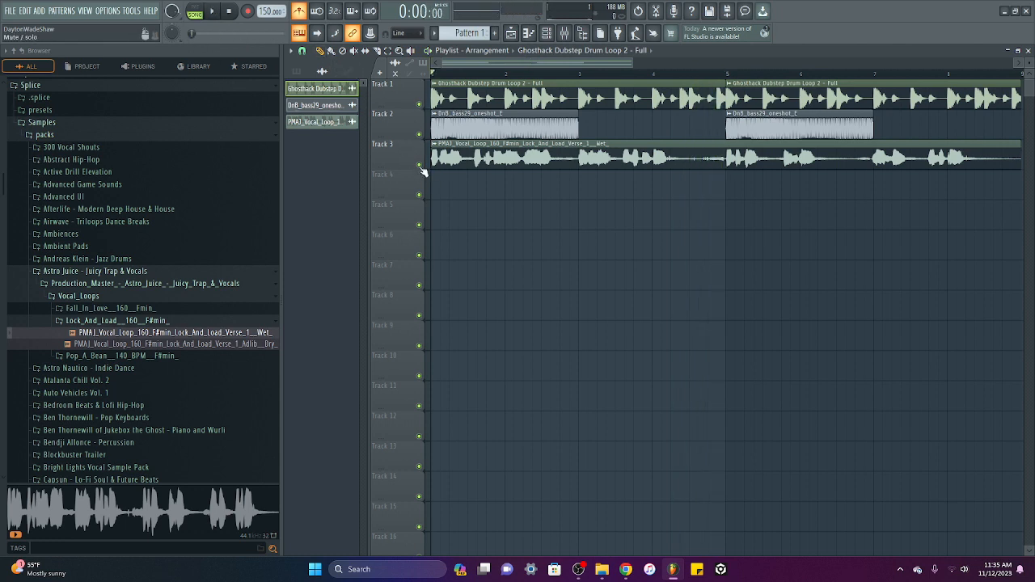
{"action": "right_click", "coordinate": [420, 165]}
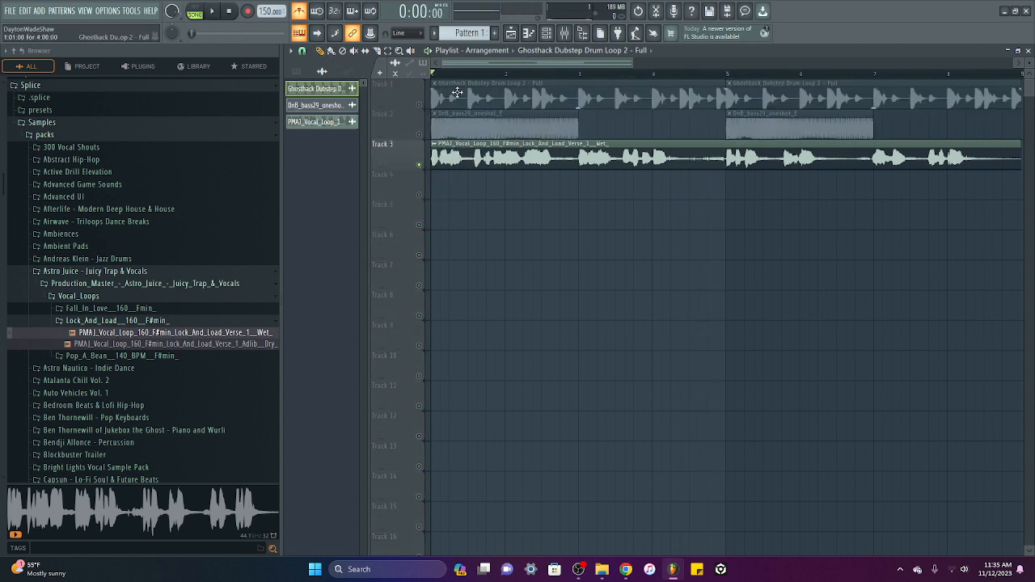
{"action": "scroll", "coordinate": [447, 74], "scroll_direction": "up", "scroll_amount": 2}
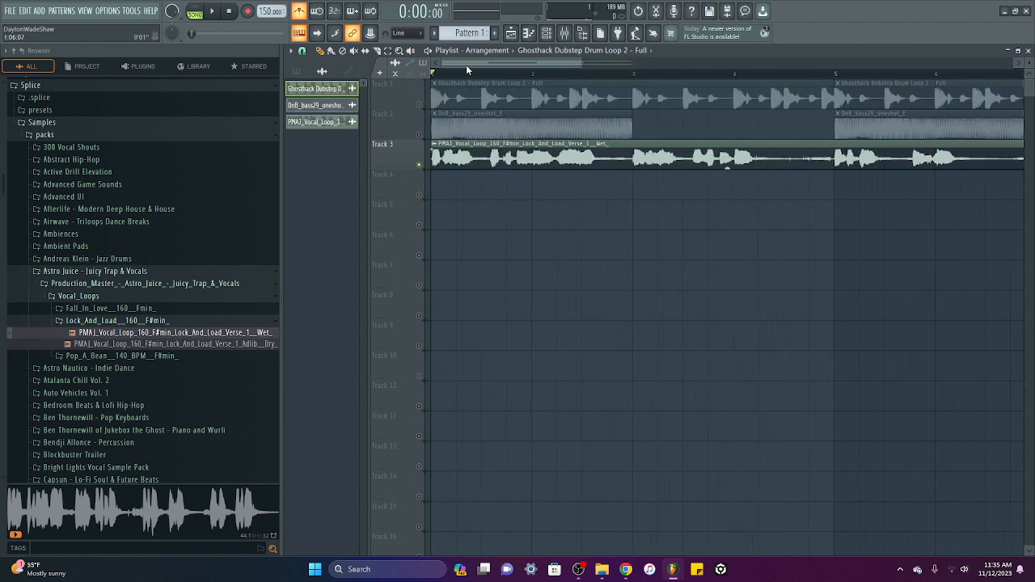
{"action": "scroll", "coordinate": [457, 77], "scroll_direction": "up", "scroll_amount": 2}
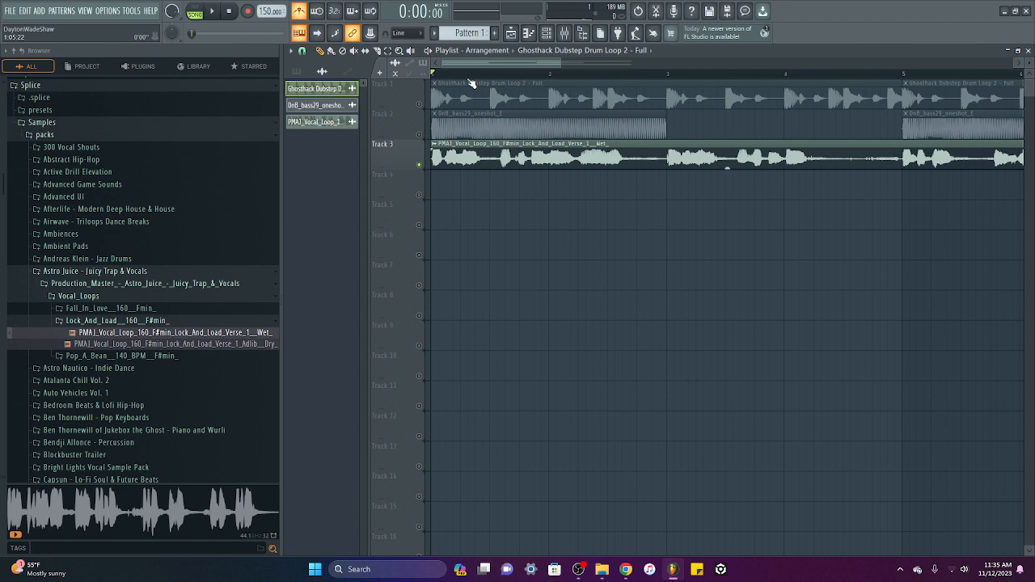
{"action": "key", "text": "space"}
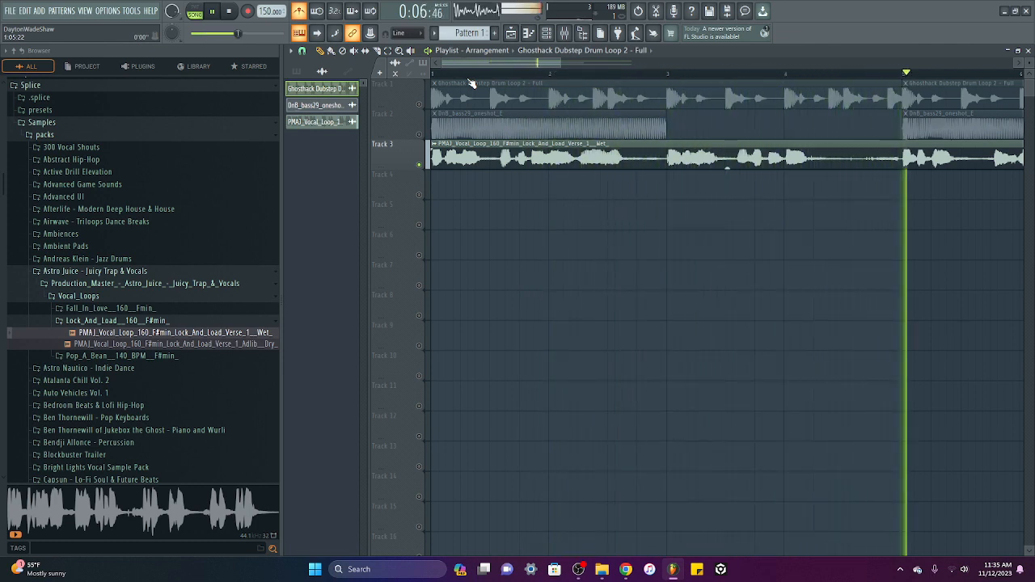
{"action": "key", "text": "space"}
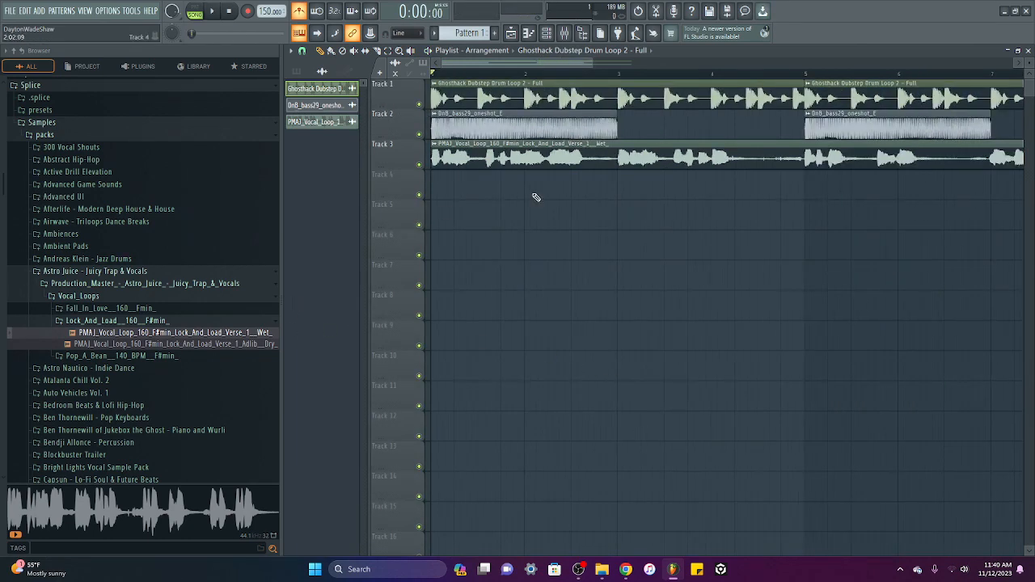
Open the vocal clip's channel settings and reposition its window and the channel rack below the arranged clips.
{"action": "double_click", "coordinate": [514, 160]}
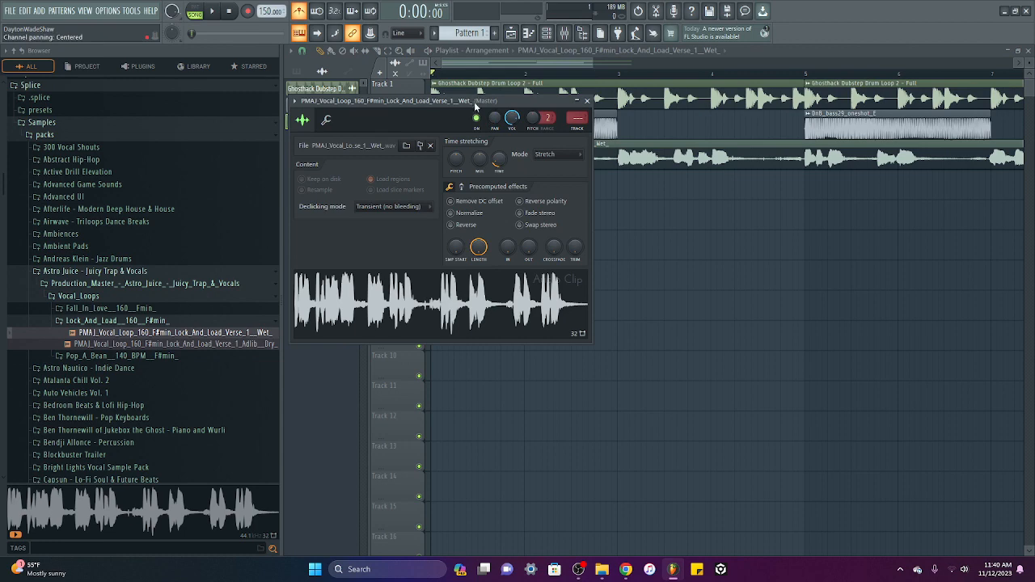
{"action": "left_click_drag", "start_coordinate": [475, 105], "coordinate": [623, 204]}
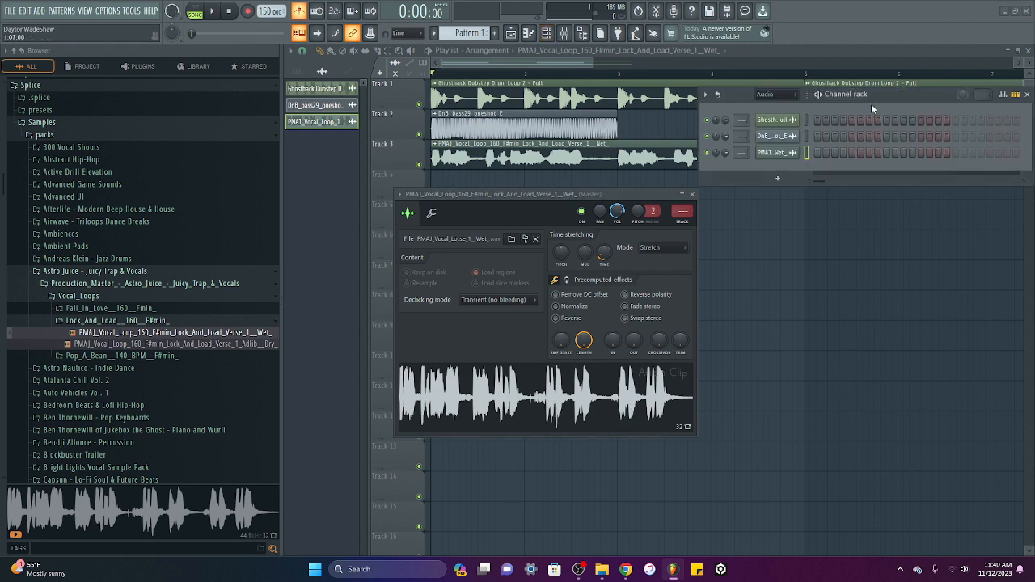
{"action": "left_click_drag", "start_coordinate": [873, 96], "coordinate": [845, 115]}
Add a Sampler channel and make its window detached.
{"action": "left_click", "coordinate": [749, 199]}
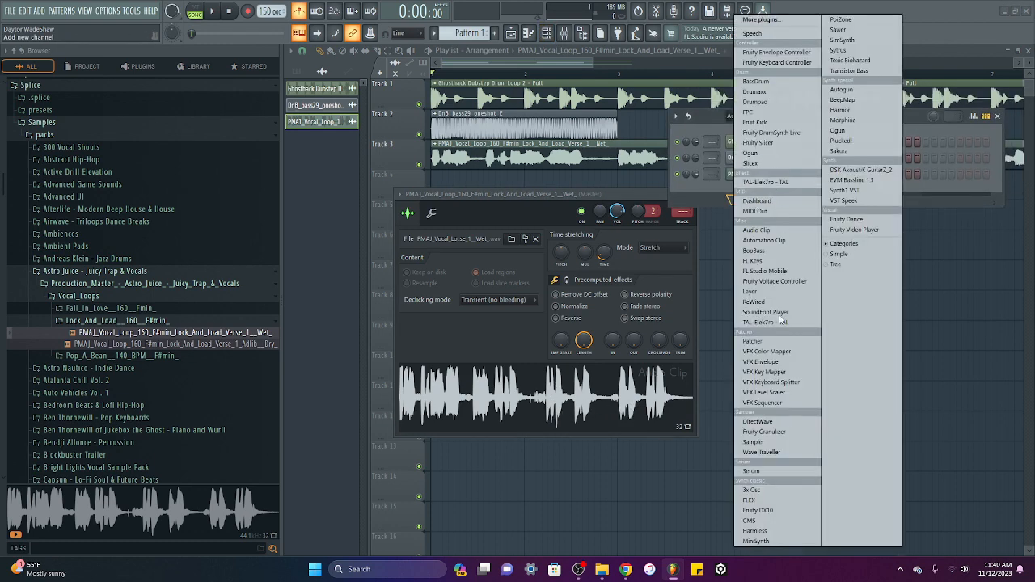
{"action": "key", "text": "s"}
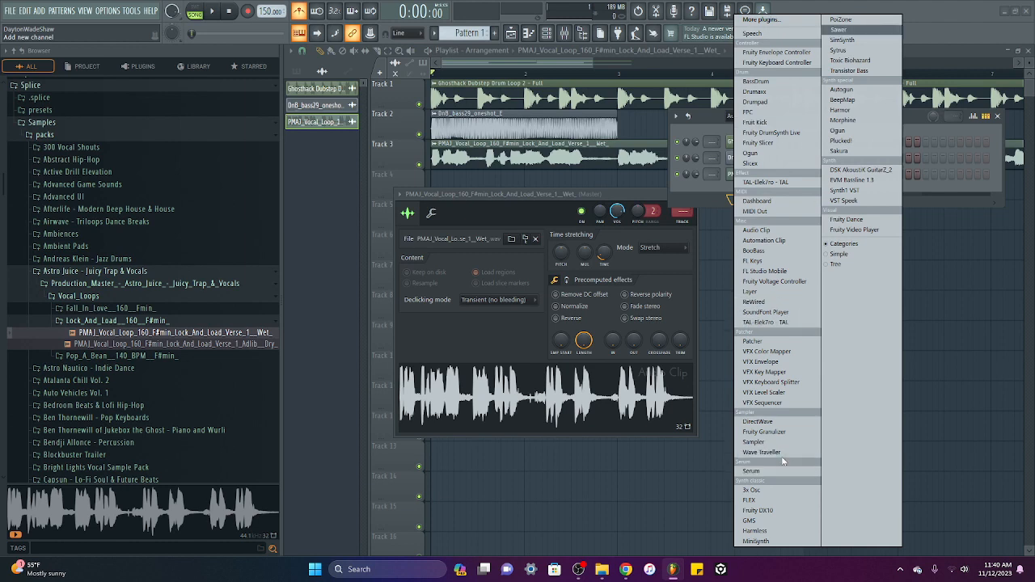
{"action": "key", "text": "s"}
{"action": "key", "text": "s"}
{"action": "key", "text": "s"}
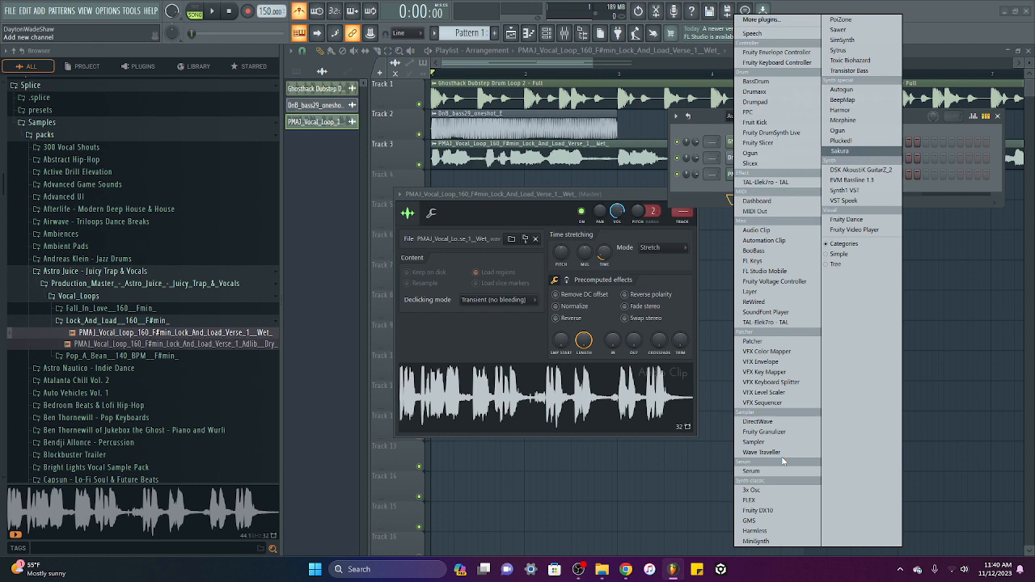
{"action": "key", "text": "s"}
{"action": "key", "text": "s"}
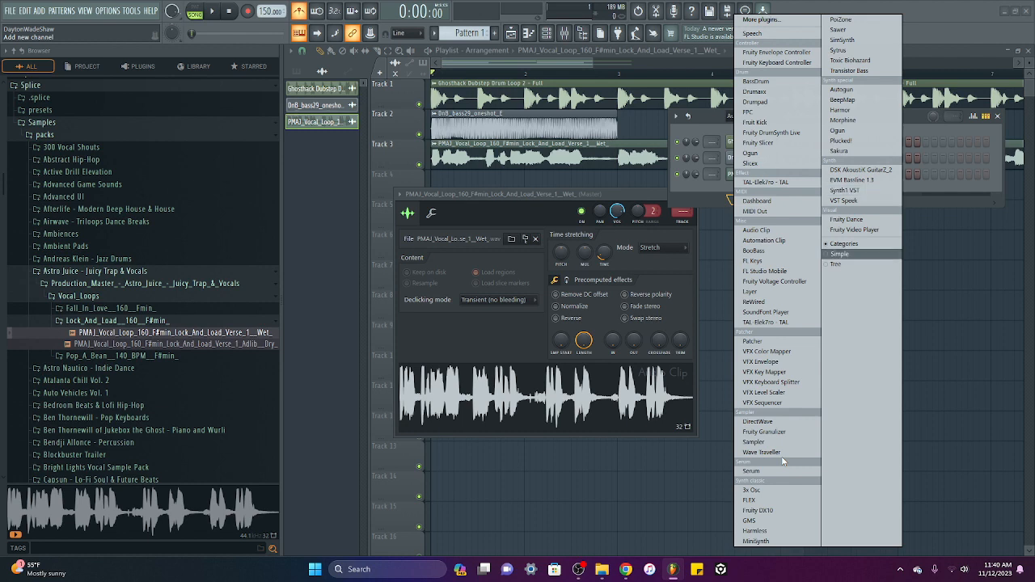
{"action": "key", "text": "s"}
{"action": "key", "text": "s"}
{"action": "key", "text": "s"}
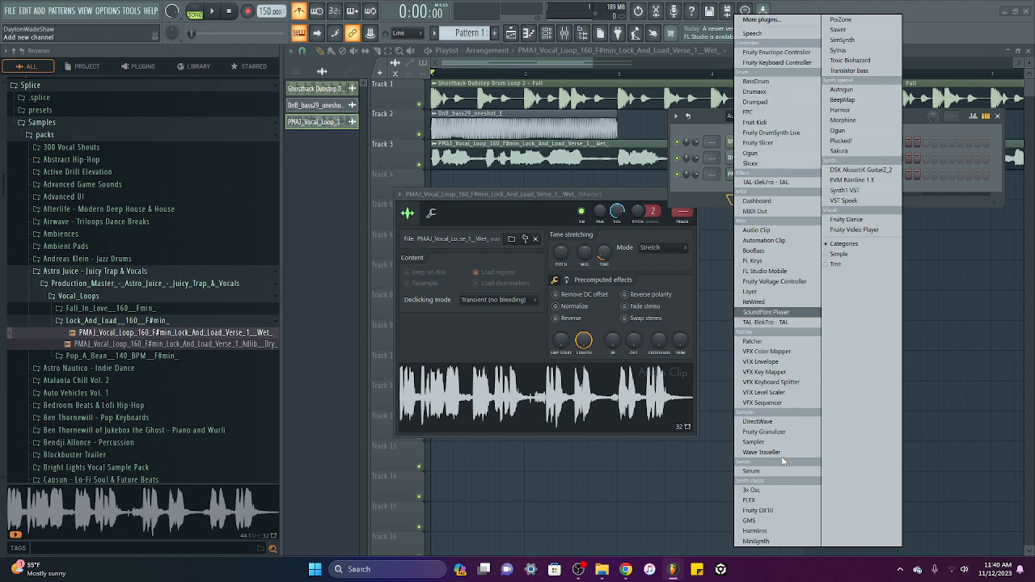
{"action": "key", "text": "s"}
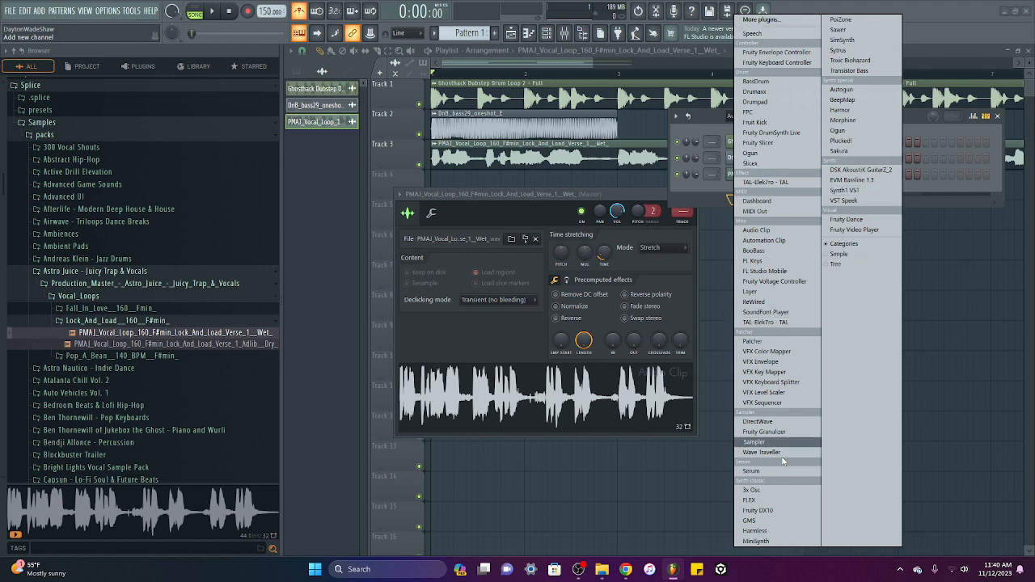
{"action": "key", "text": "Return"}
{"action": "left_click_drag", "start_coordinate": [512, 118], "coordinate": [535, 167]}
{"action": "left_click", "coordinate": [334, 160]}
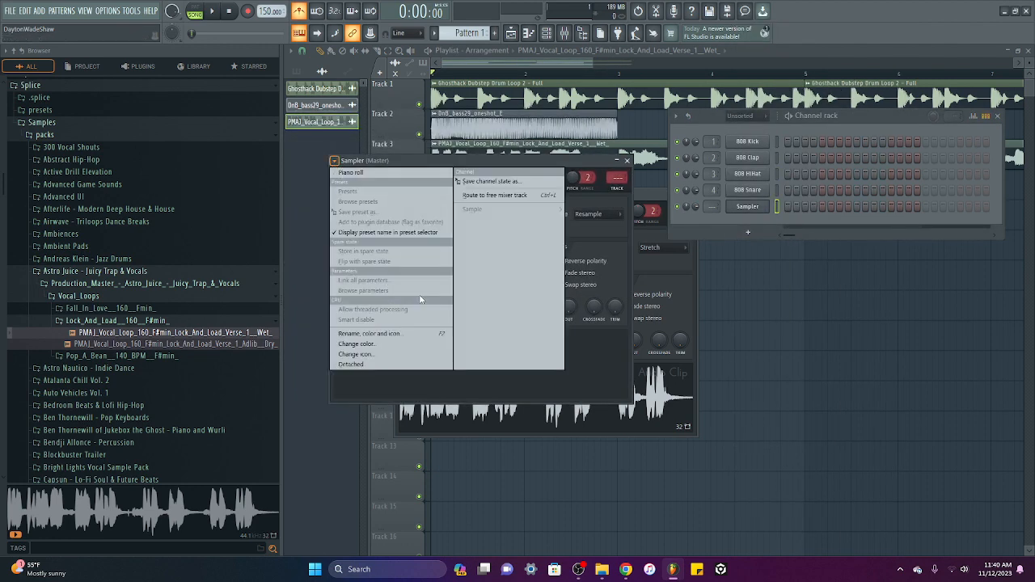
{"action": "left_click", "coordinate": [350, 364]}
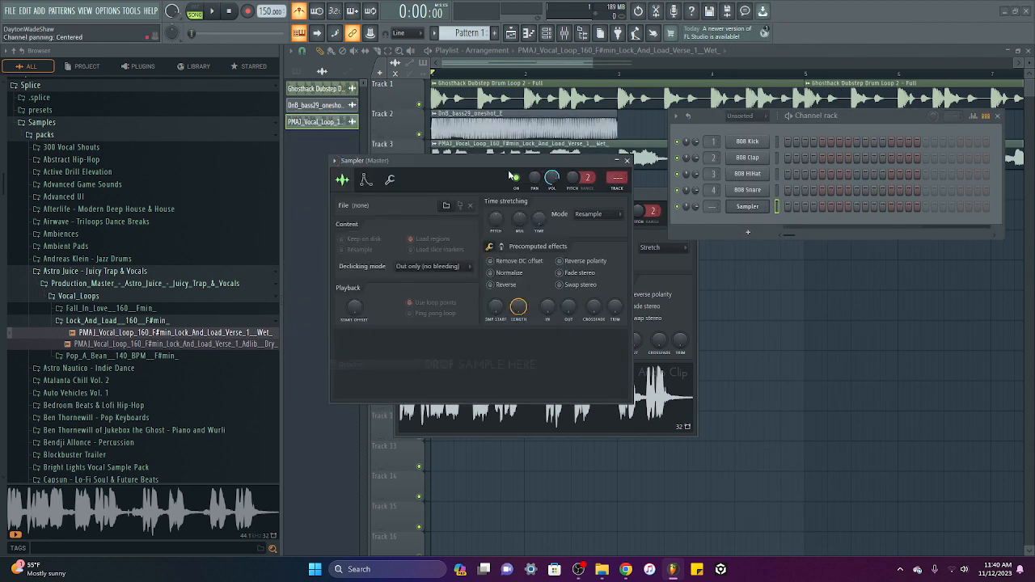
Delete the Sampler channel from the channel rack.
{"action": "right_click", "coordinate": [751, 208]}
{"action": "left_click", "coordinate": [837, 331]}
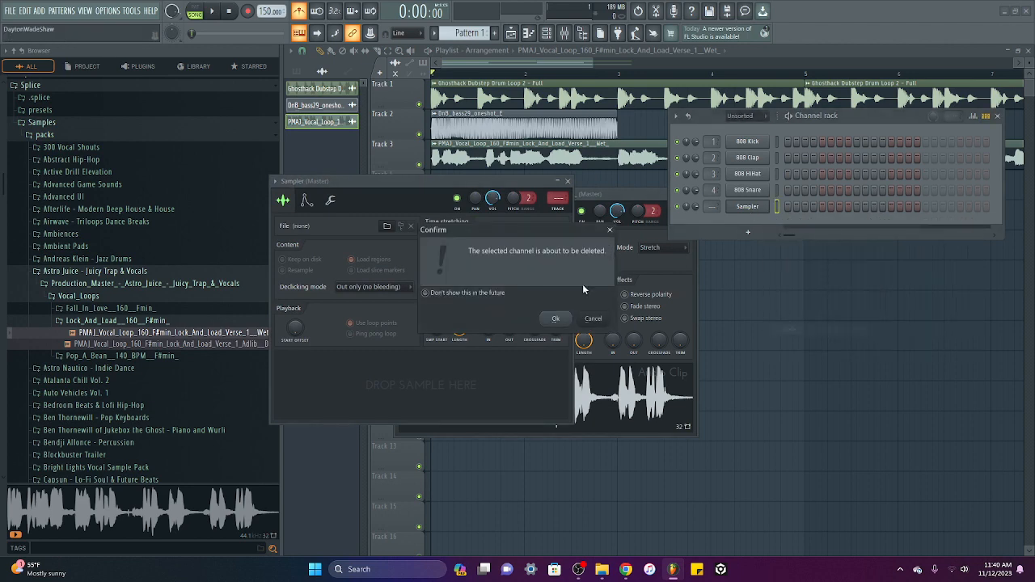
{"action": "left_click", "coordinate": [584, 317]}
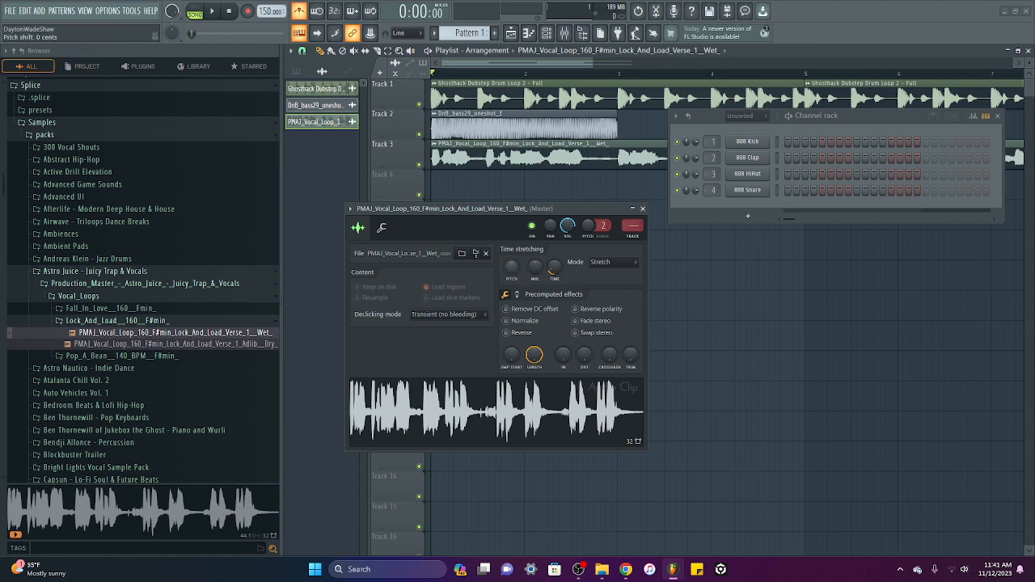
Reopen the vocal clip's channel settings and shift its pitch by -100 cents, playing the arrangement to hear it.
{"action": "left_click", "coordinate": [643, 209]}
{"action": "double_click", "coordinate": [553, 155]}
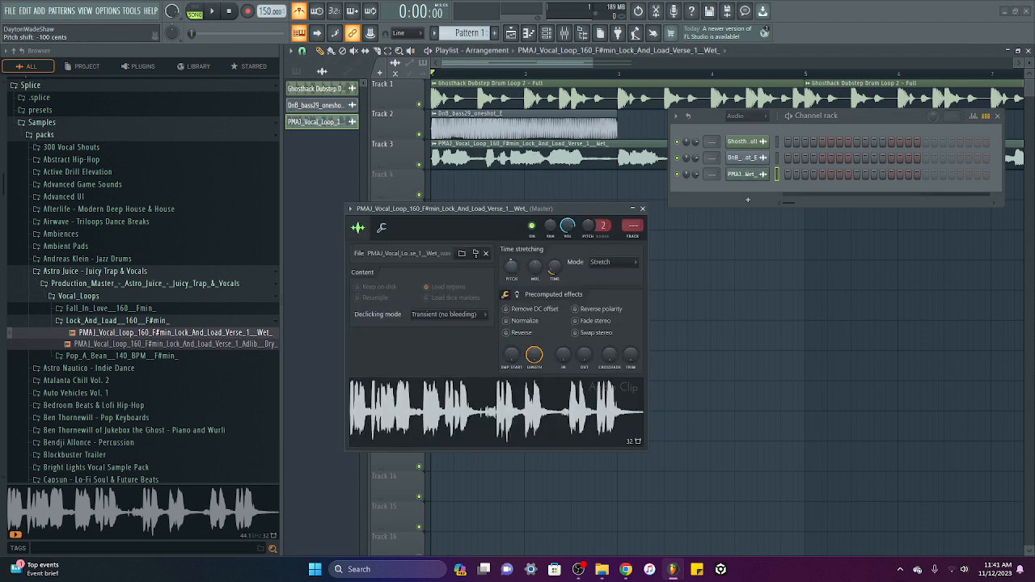
{"action": "left_click", "coordinate": [215, 14]}
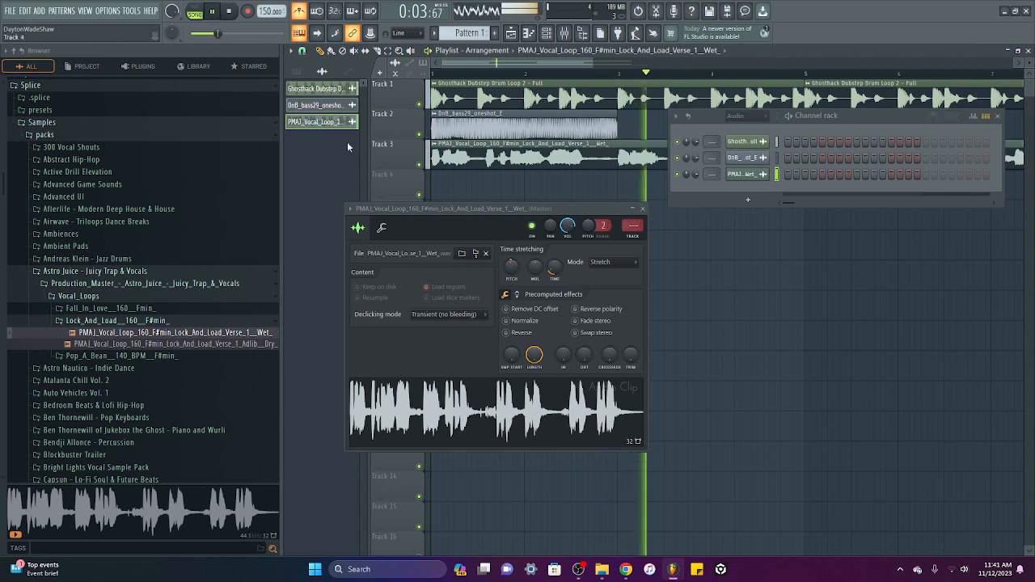
{"action": "key", "text": "space"}
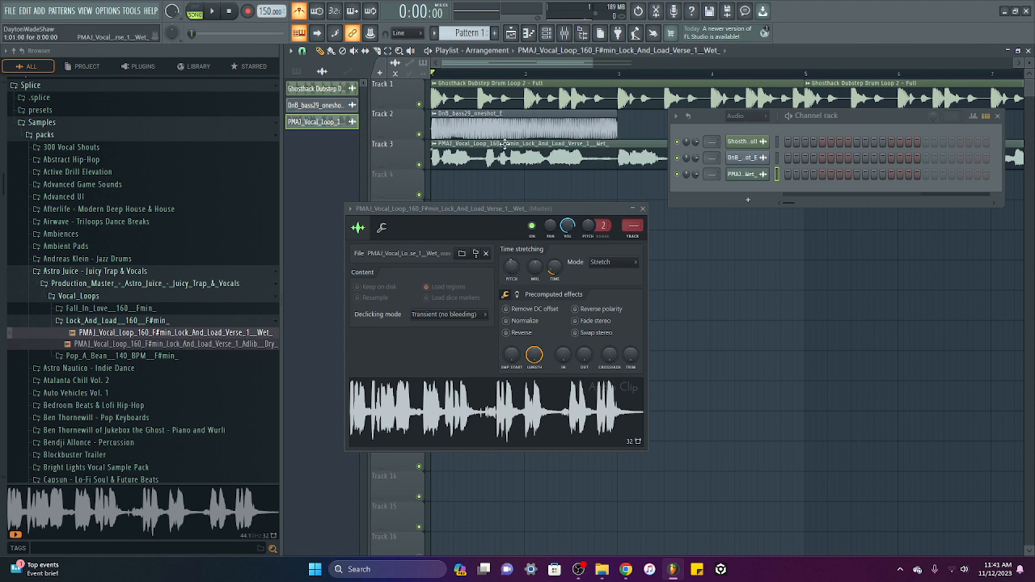
{"action": "left_click_drag", "start_coordinate": [511, 266], "coordinate": [512, 269]}
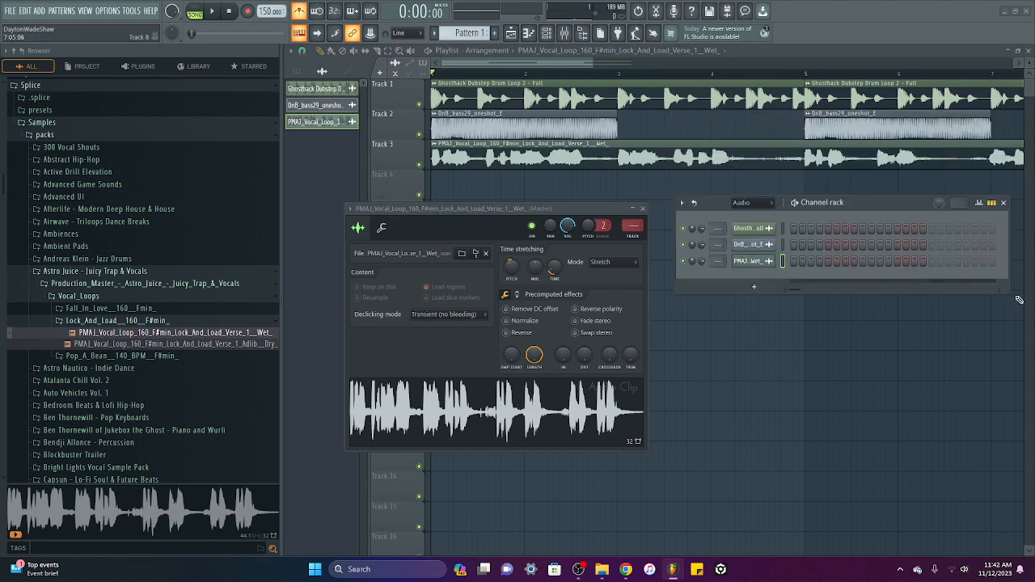
Narrow the channel rack, move it clear of the tracks and filter it to show all channels.
{"action": "left_click_drag", "start_coordinate": [1011, 294], "coordinate": [954, 296]}
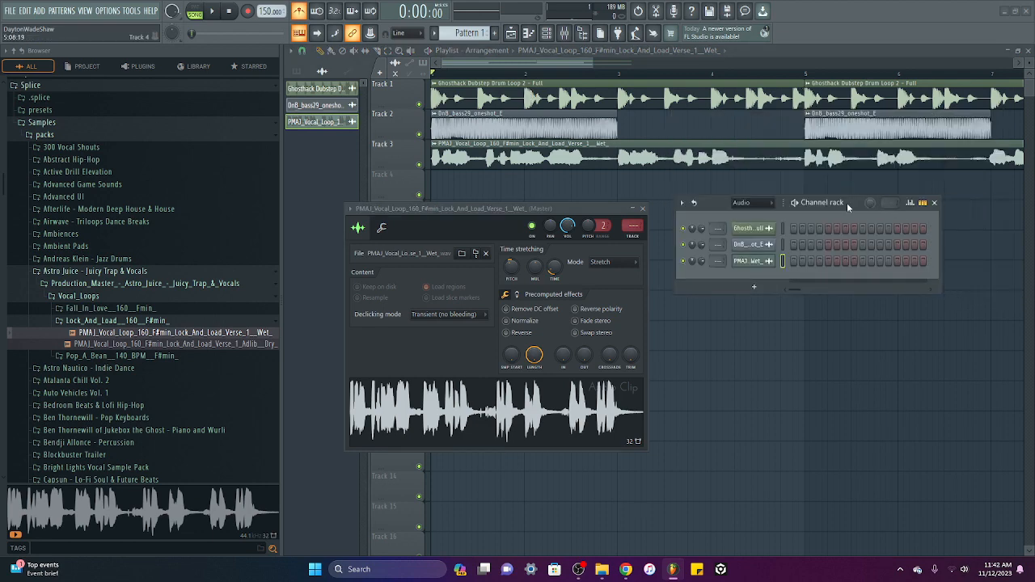
{"action": "left_click_drag", "start_coordinate": [847, 203], "coordinate": [891, 250]}
{"action": "left_click", "coordinate": [789, 249]}
{"action": "left_click", "coordinate": [808, 265]}
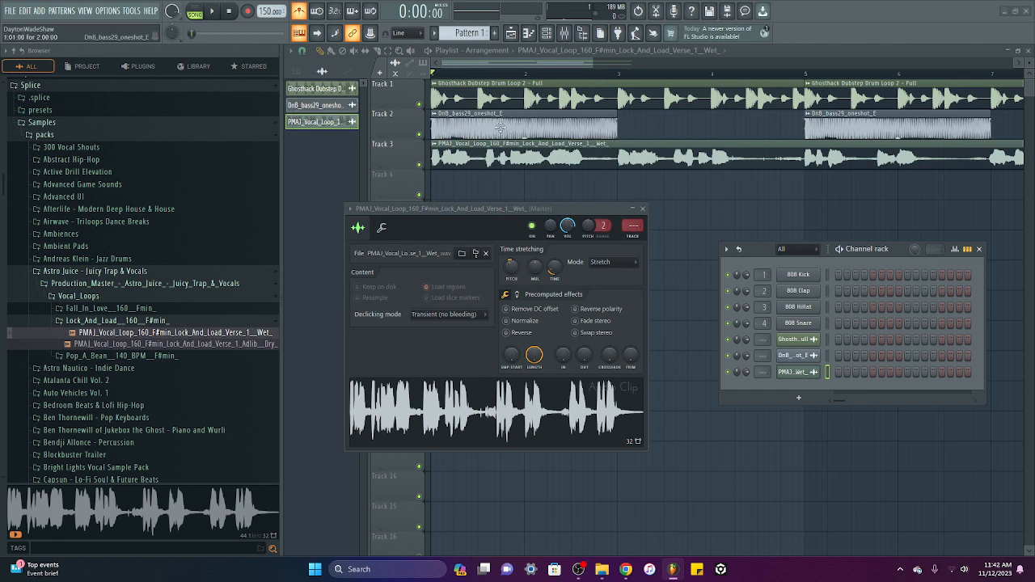
Turn off the metronome and play the arrangement into bar 6, returning the playhead to the start.
{"action": "left_click", "coordinate": [213, 13]}
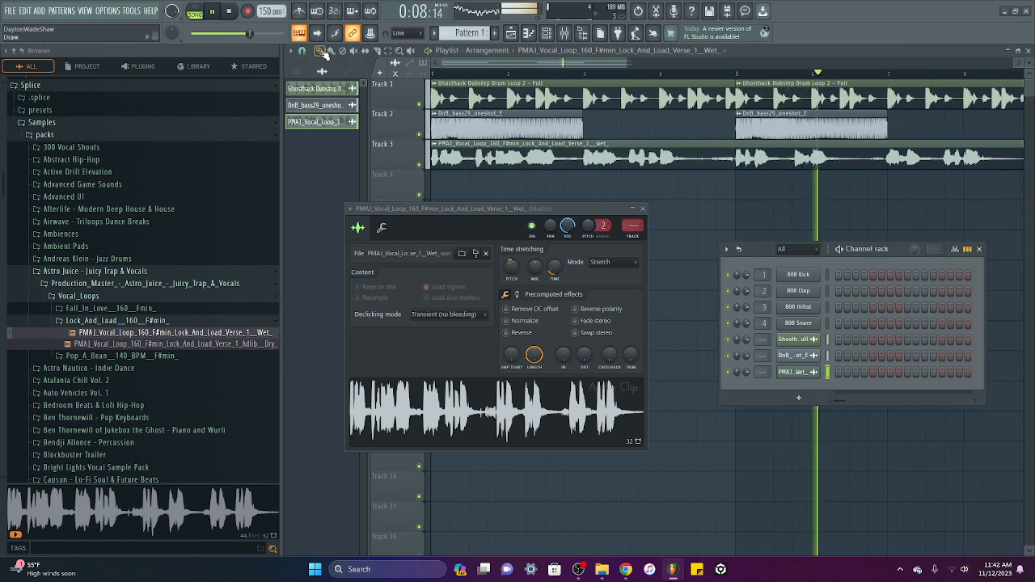
{"action": "left_click", "coordinate": [214, 11]}
{"action": "left_click", "coordinate": [443, 73]}
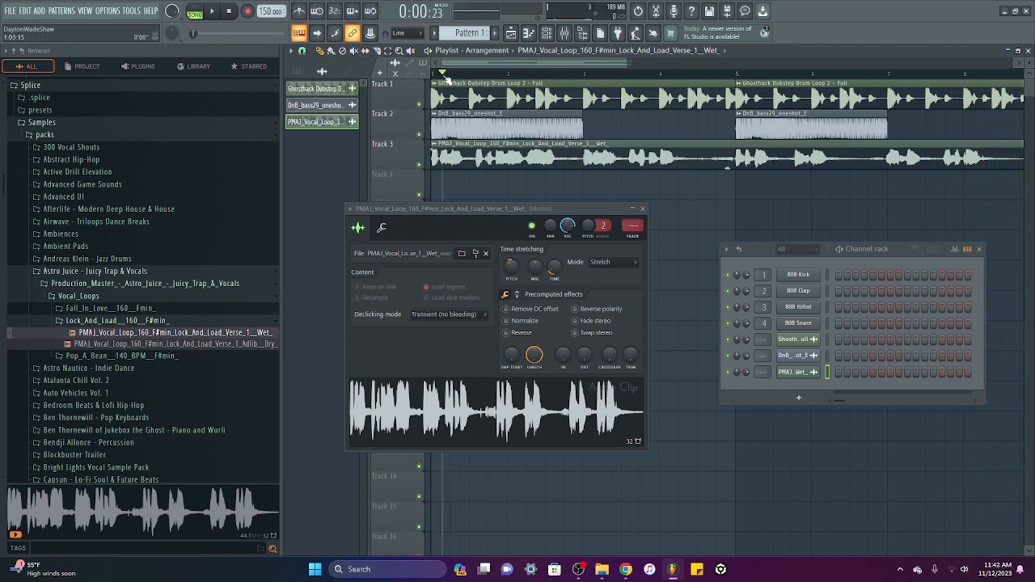
{"action": "left_click_drag", "start_coordinate": [446, 77], "coordinate": [433, 74]}
Review the vocal clip's time stretch multiplier, time control and declicking modes without changing them.
{"action": "left_click", "coordinate": [536, 272]}
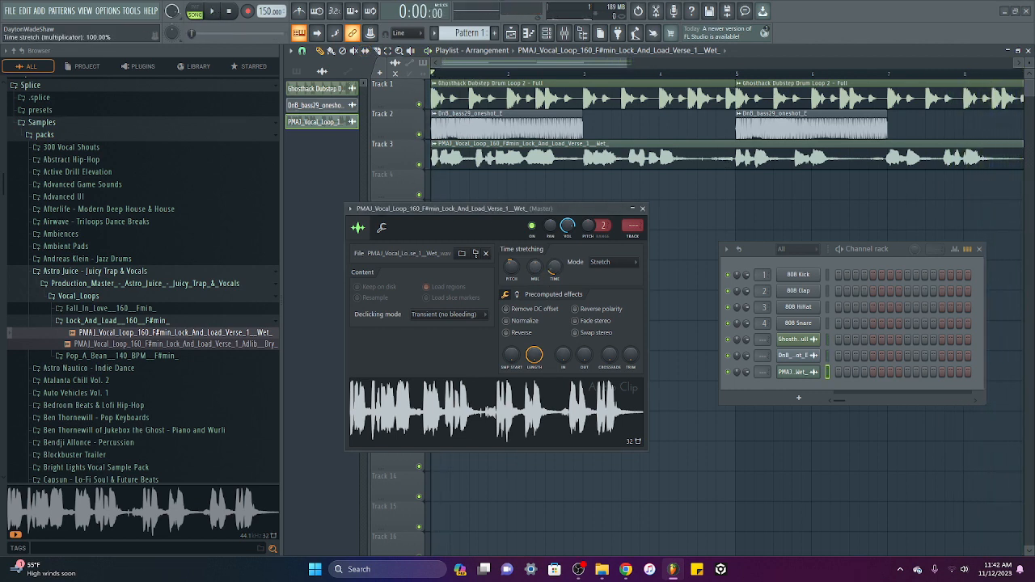
{"action": "left_click_drag", "start_coordinate": [537, 272], "coordinate": [538, 273]}
{"action": "right_click", "coordinate": [537, 273]}
{"action": "left_click", "coordinate": [555, 273]}
{"action": "scroll", "coordinate": [952, 132], "scroll_direction": "down", "scroll_amount": 2}
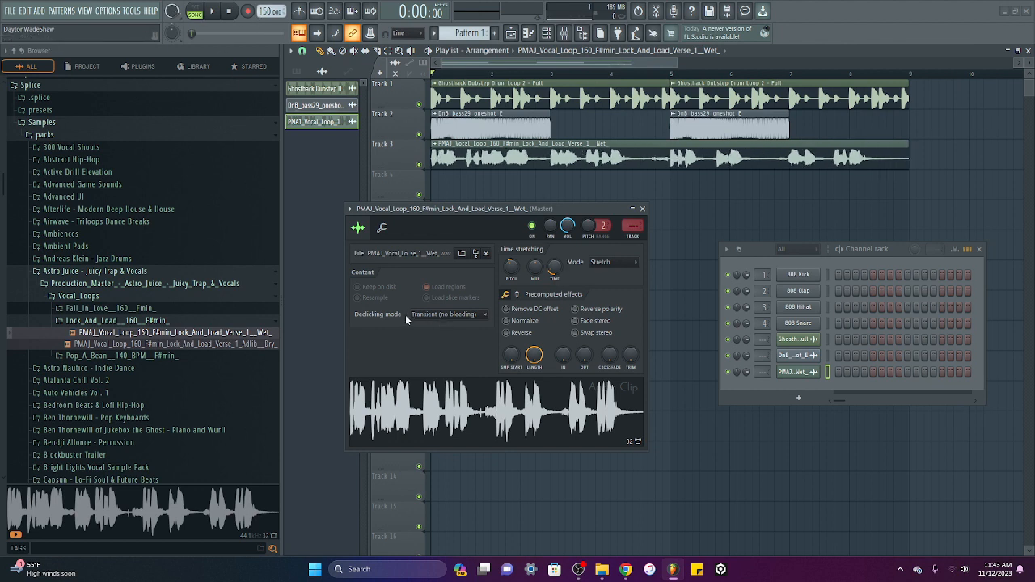
{"action": "left_click", "coordinate": [434, 317]}
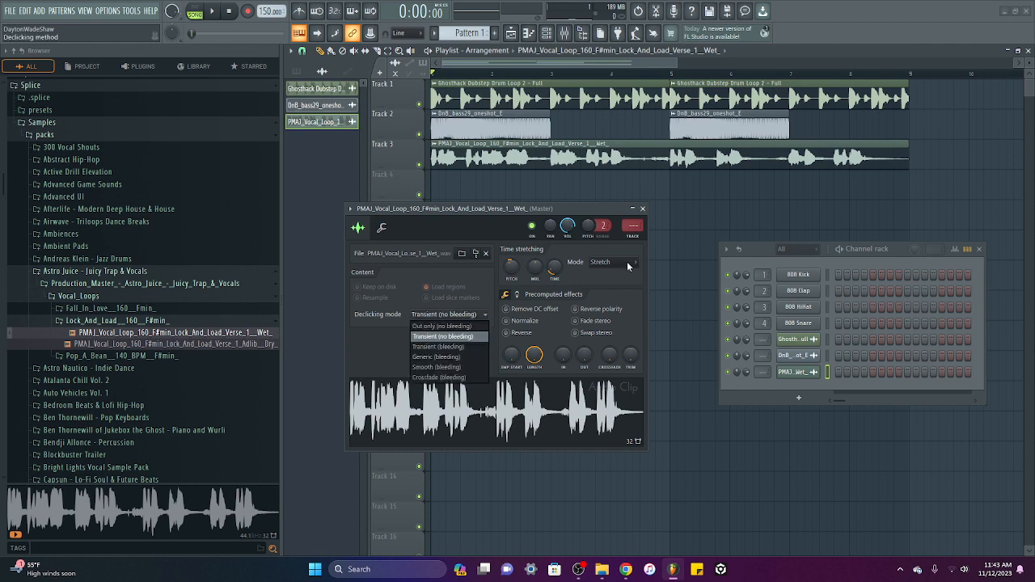
Place another DnB_bass29_oneshot_E clip on Track 2 just before bar 7, overlapping the end of the preceding bass clip.
{"action": "left_click", "coordinate": [730, 131]}
{"action": "left_click_drag", "start_coordinate": [810, 131], "coordinate": [782, 132]}
{"action": "scroll", "coordinate": [781, 77], "scroll_direction": "up", "scroll_amount": 5}
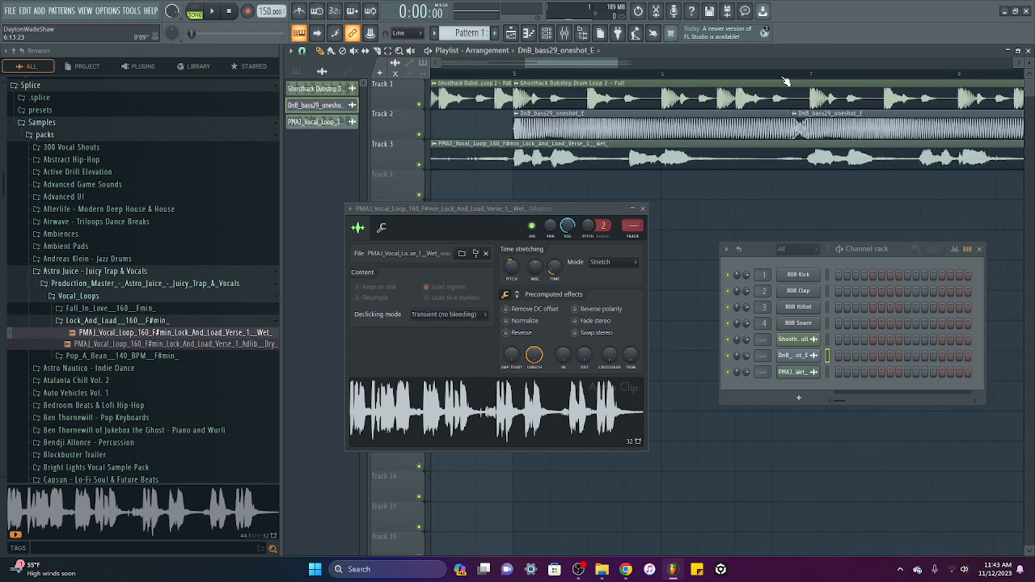
Review the vocal clip's declicking modes again, including Crossfade (bleeding), keeping the current choice.
{"action": "left_click", "coordinate": [468, 314]}
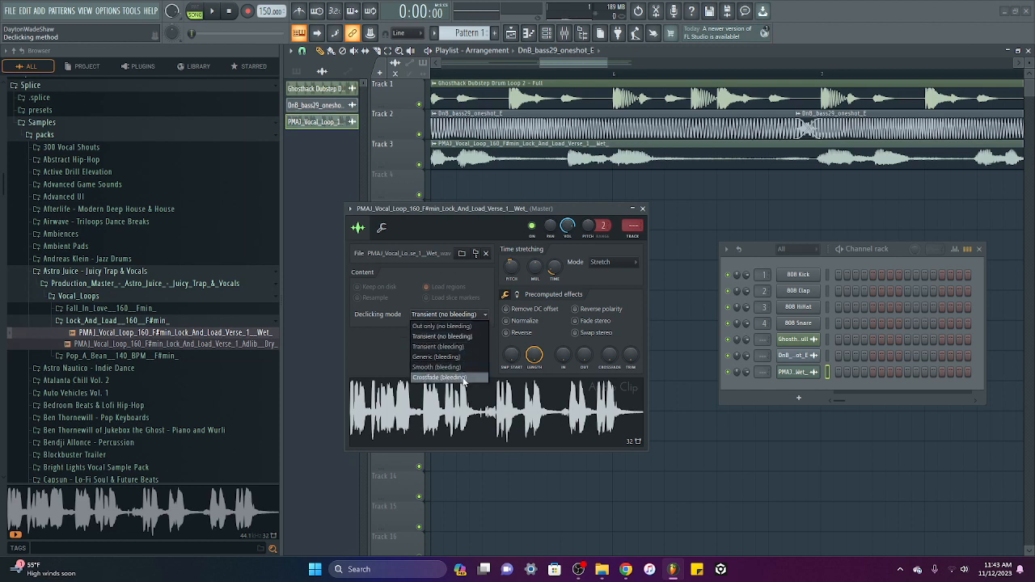
{"action": "left_click", "coordinate": [465, 318]}
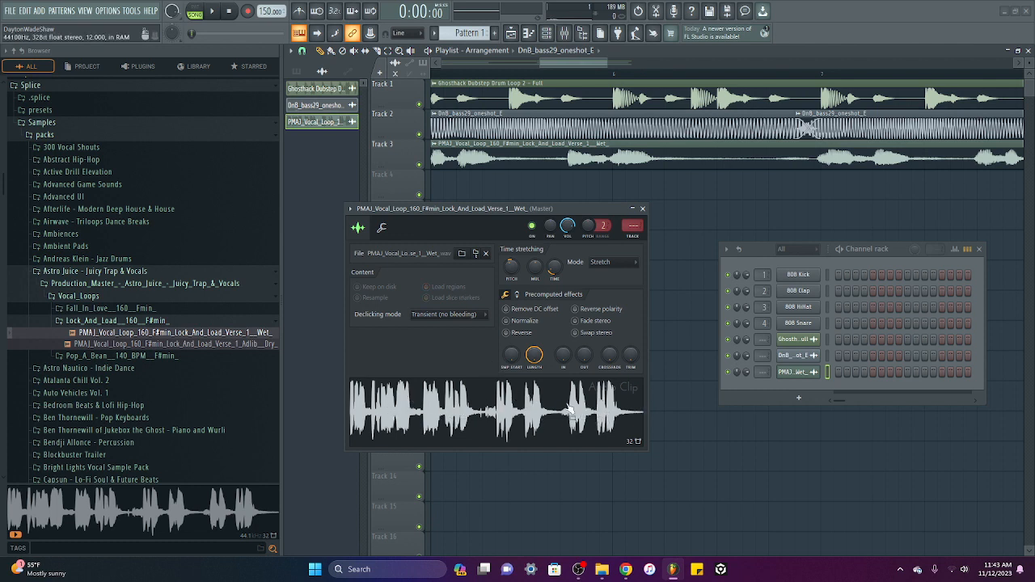
View the vocal clip's sound file chooser, dismiss it and locate the loaded sample in the browser.
{"action": "left_click", "coordinate": [464, 255]}
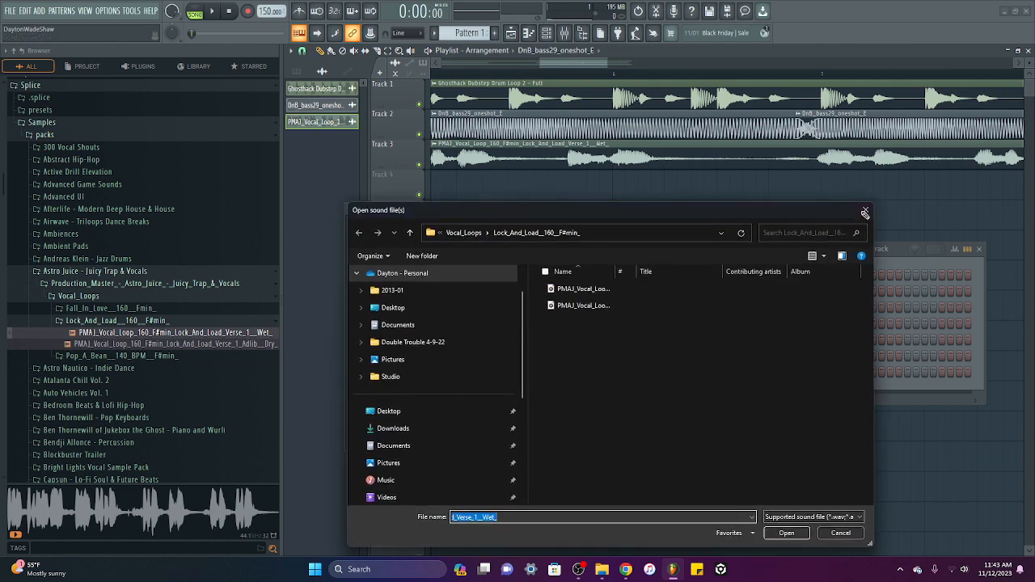
{"action": "key", "text": "Escape"}
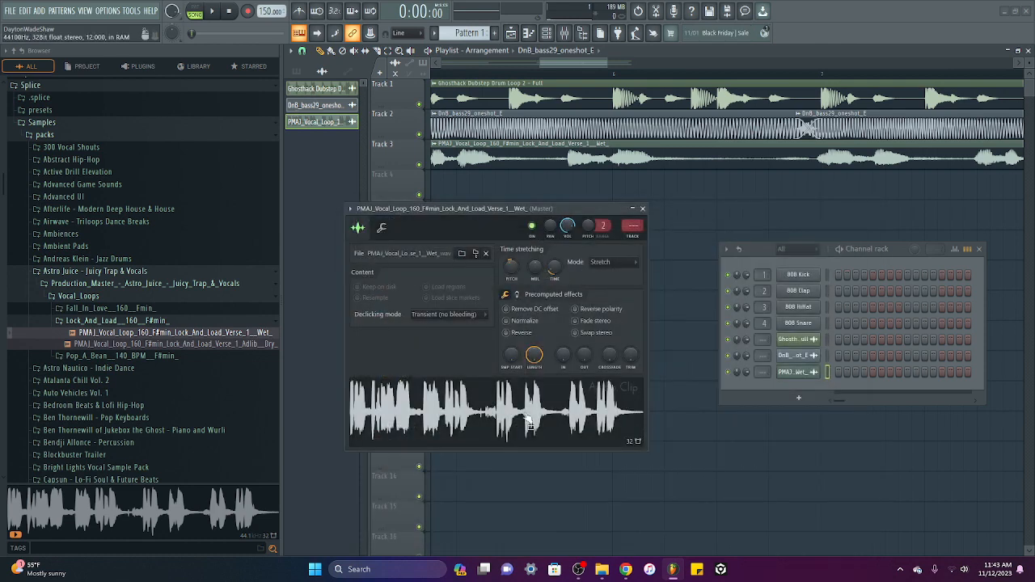
{"action": "left_click", "coordinate": [476, 253]}
{"action": "scroll", "coordinate": [116, 437], "scroll_direction": "up", "scroll_amount": 3}
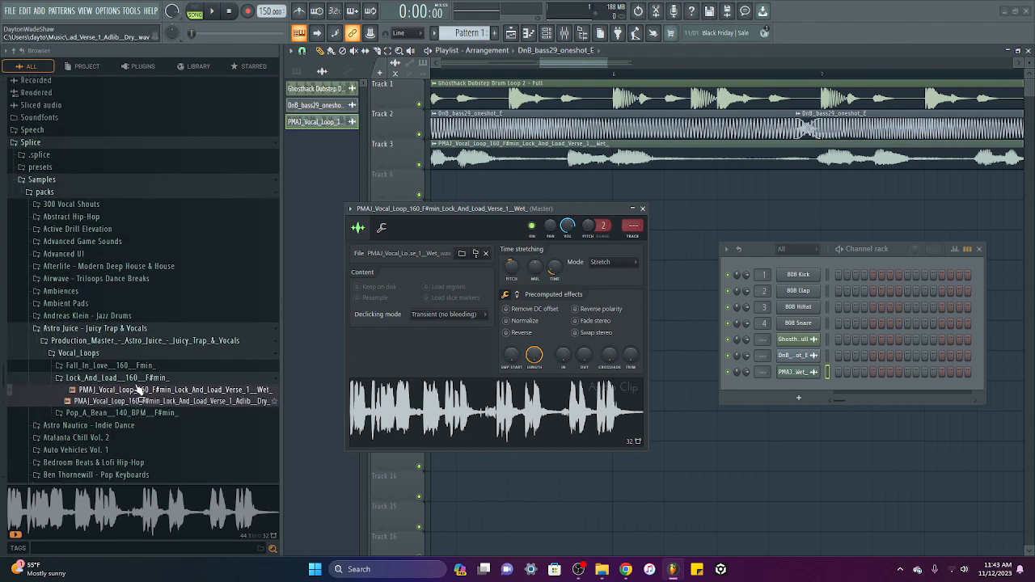
View the vocal clip's miscellaneous settings and return to its sample settings.
{"action": "scroll", "coordinate": [139, 391], "scroll_direction": "up", "scroll_amount": 2}
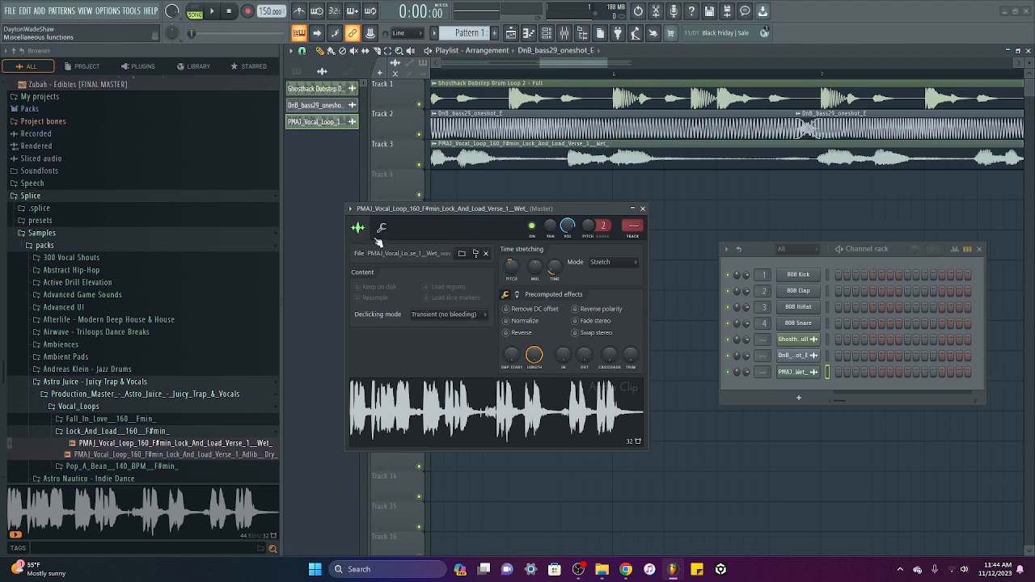
{"action": "left_click", "coordinate": [381, 229]}
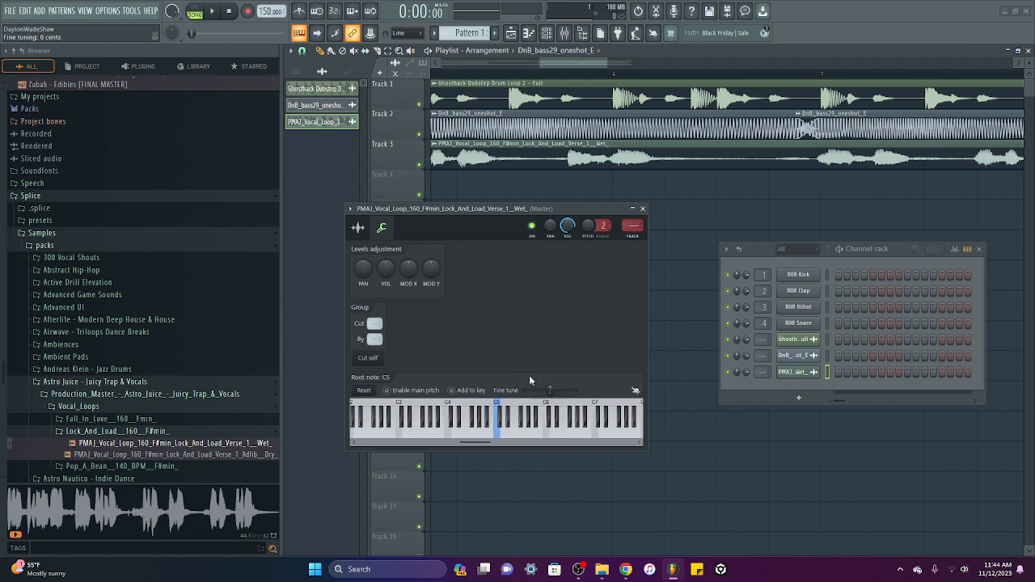
{"action": "left_click", "coordinate": [358, 227]}
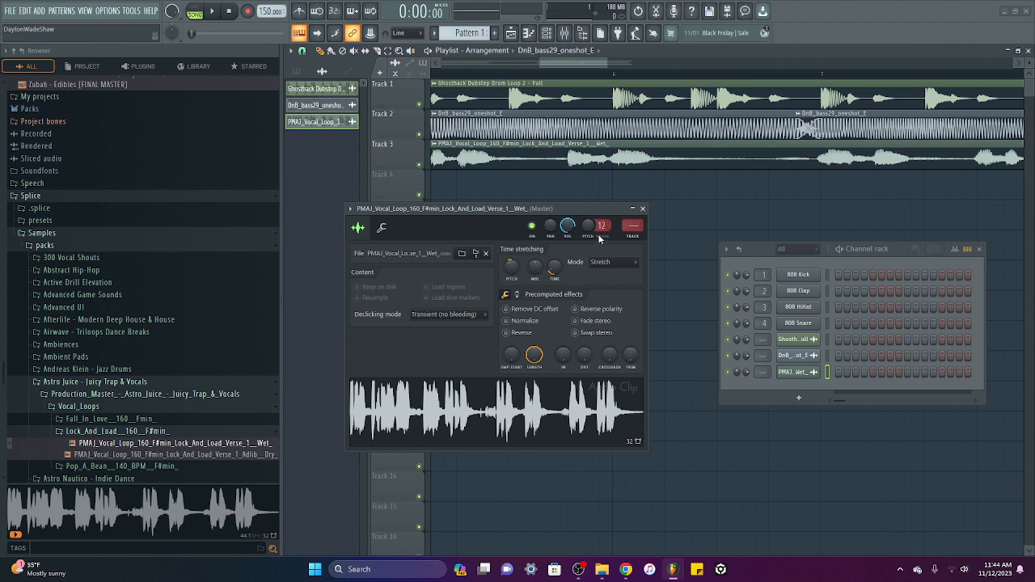
Play the arrangement, delete the overlapping bass clip near bar 7 and try the vocal's channel pitch at different ranges up to 24 semitones.
{"action": "key", "text": "space"}
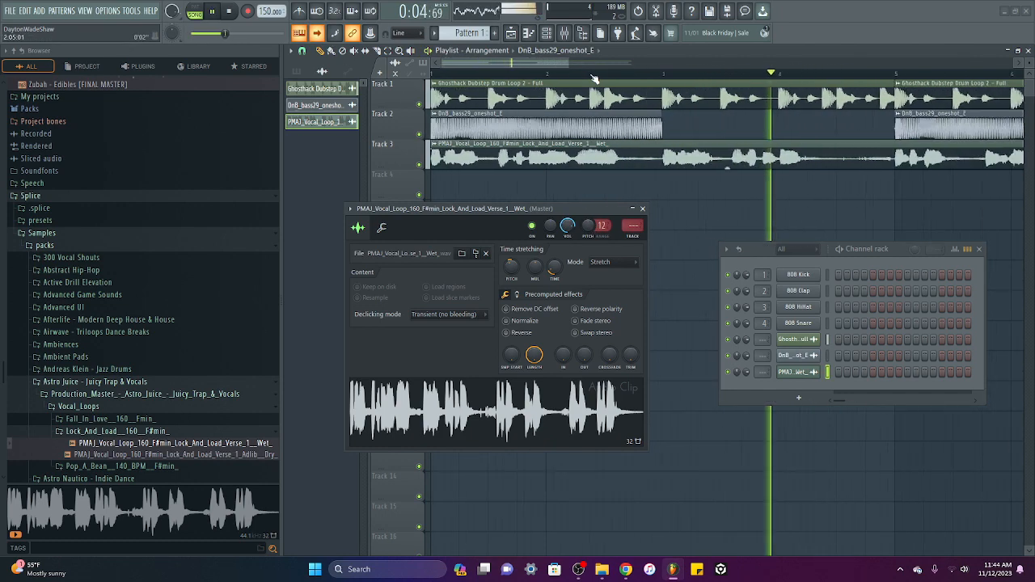
{"action": "scroll", "coordinate": [595, 78], "scroll_direction": "down", "scroll_amount": 2}
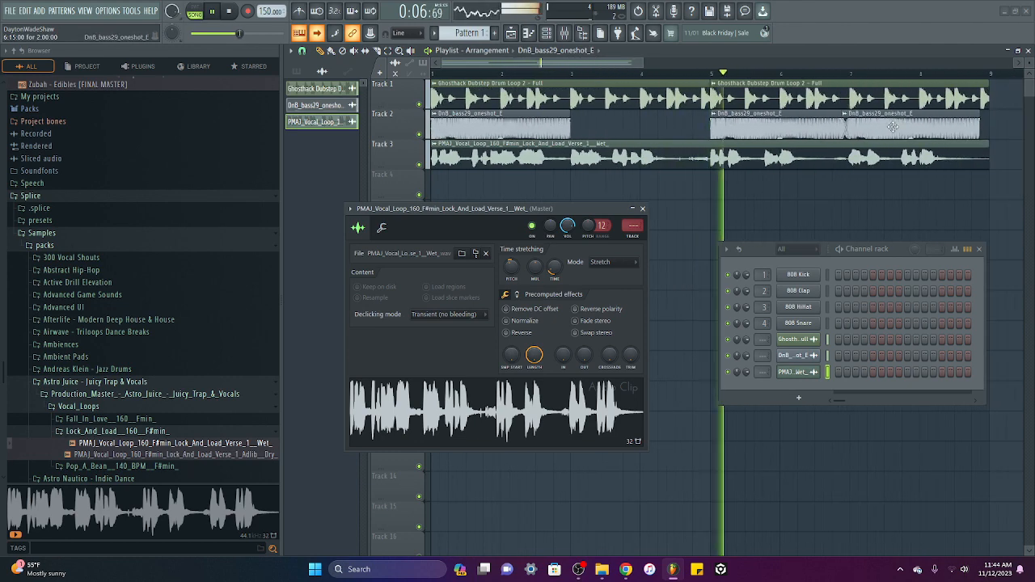
{"action": "left_click_drag", "start_coordinate": [589, 225], "coordinate": [589, 264]}
{"action": "left_click_drag", "start_coordinate": [602, 225], "coordinate": [589, 262]}
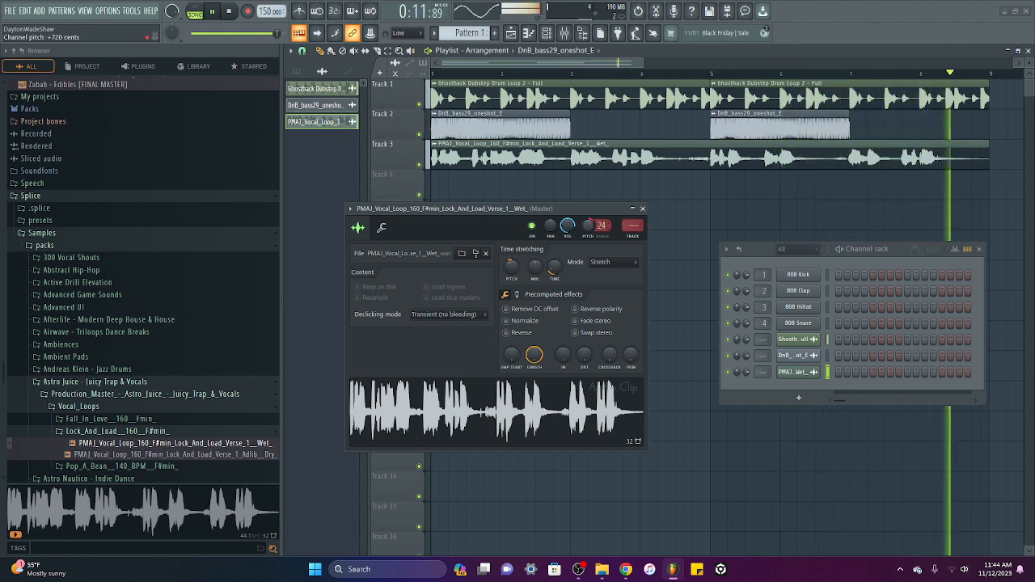
{"action": "left_click_drag", "start_coordinate": [589, 262], "coordinate": [602, 246]}
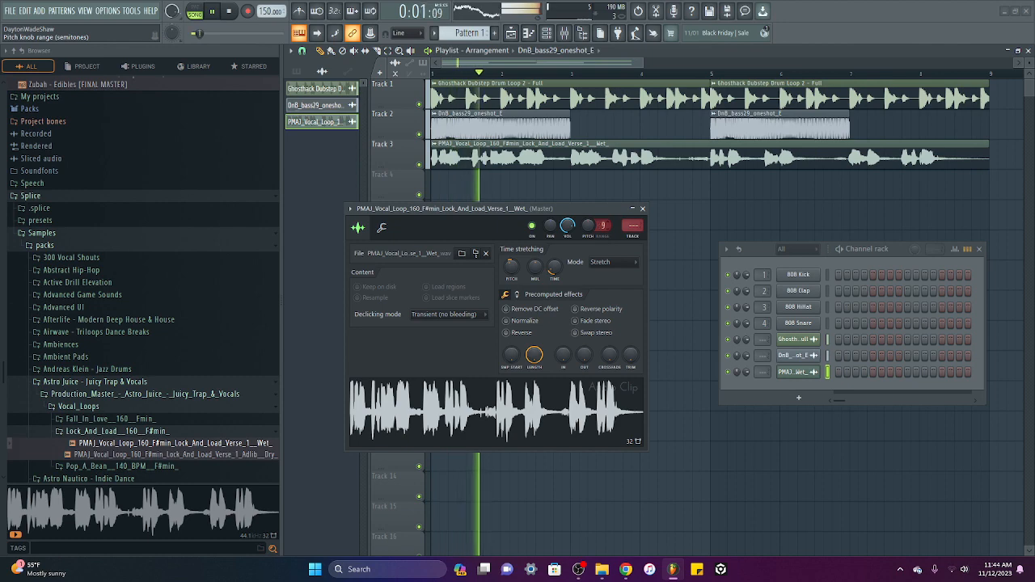
{"action": "key", "text": "space"}
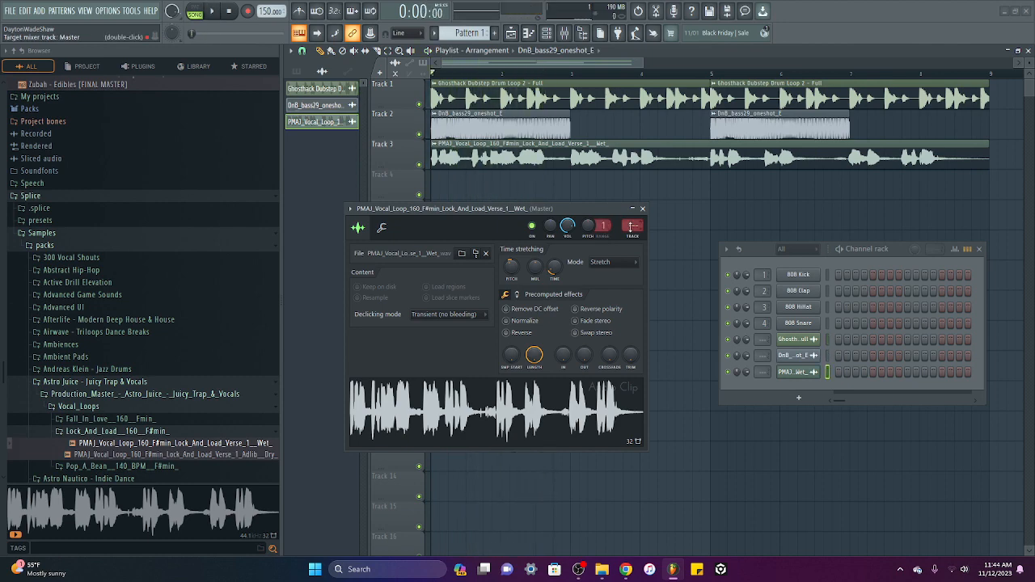
Try routing the vocal clip to mixer track Insert 6, view it in the mixer and route it back to Master.
{"action": "left_click_drag", "start_coordinate": [615, 212], "coordinate": [340, 210]}
{"action": "left_click", "coordinate": [563, 32]}
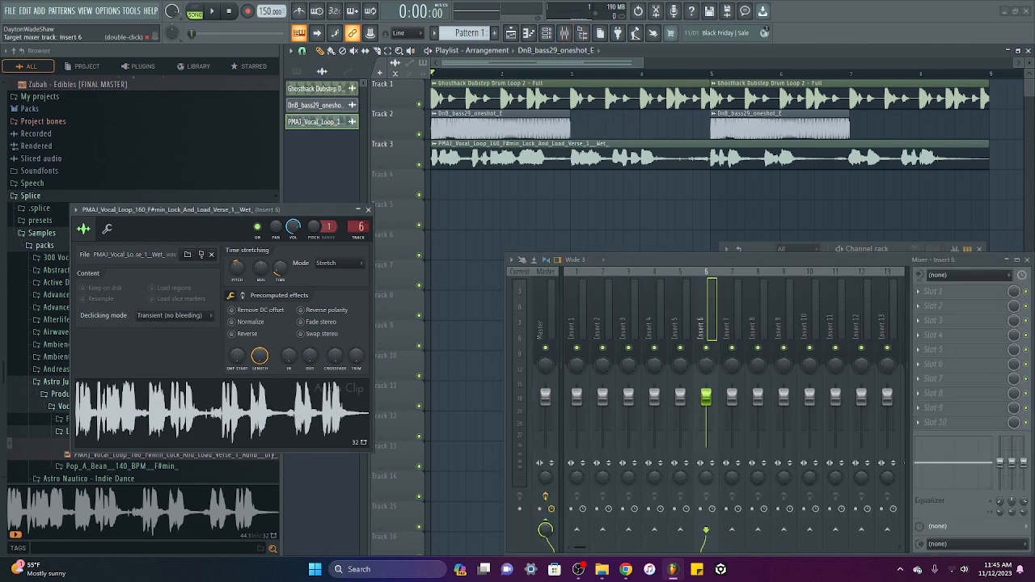
{"action": "left_click", "coordinate": [545, 315]}
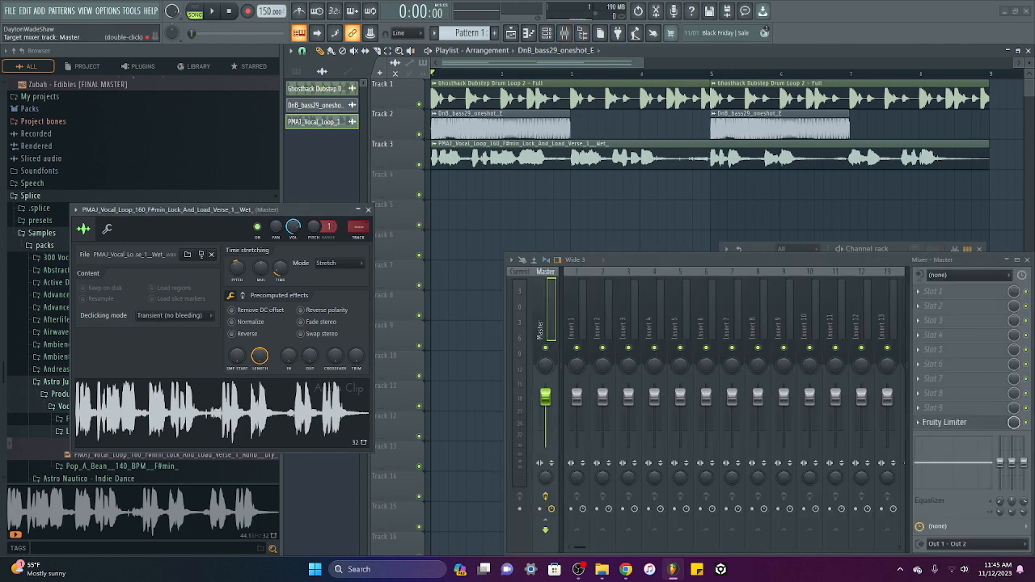
{"action": "key", "text": "F9"}
Close the Channel rack and set the vocal clip's pitch knob range to 12 semitones.
{"action": "left_click_drag", "start_coordinate": [885, 251], "coordinate": [906, 245]}
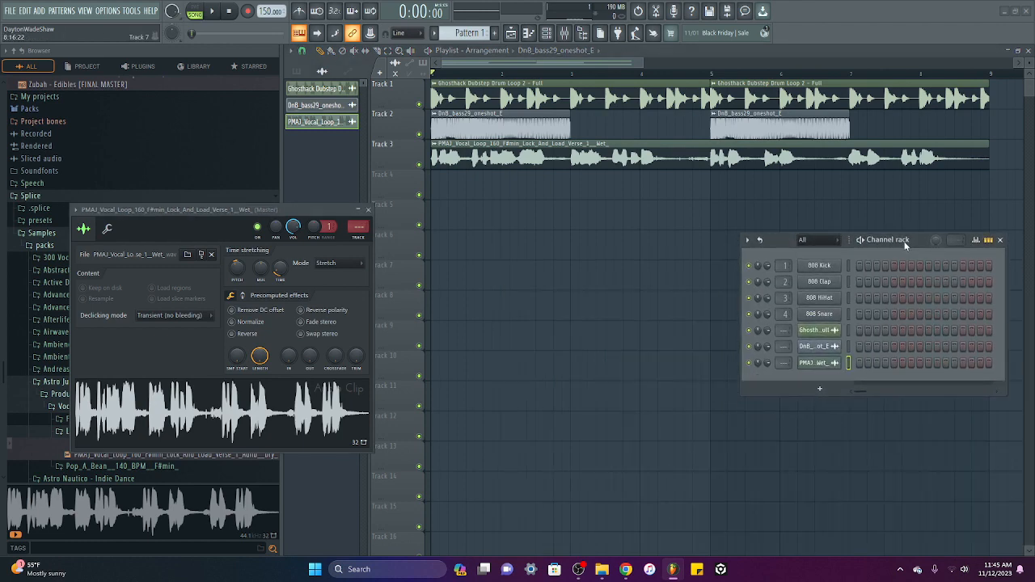
{"action": "left_click", "coordinate": [1000, 239]}
{"action": "mouse_move", "coordinate": [325, 213]}
{"action": "left_mouse_down"}
{"action": "mouse_move", "coordinate": [752, 228]}
{"action": "mouse_move", "coordinate": [688, 226]}
{"action": "left_mouse_up"}
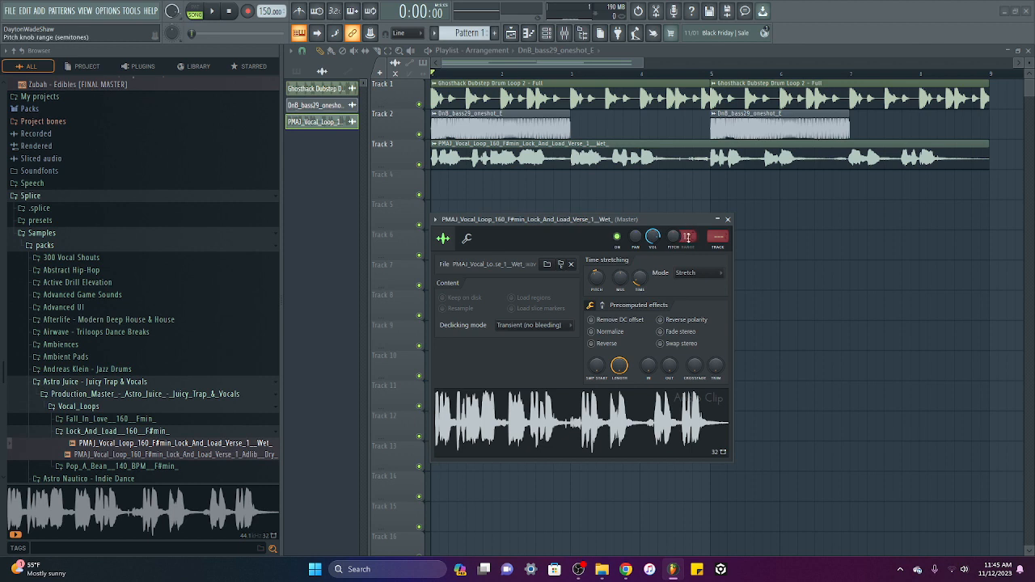
{"action": "left_click_drag", "start_coordinate": [688, 236], "coordinate": [688, 230]}
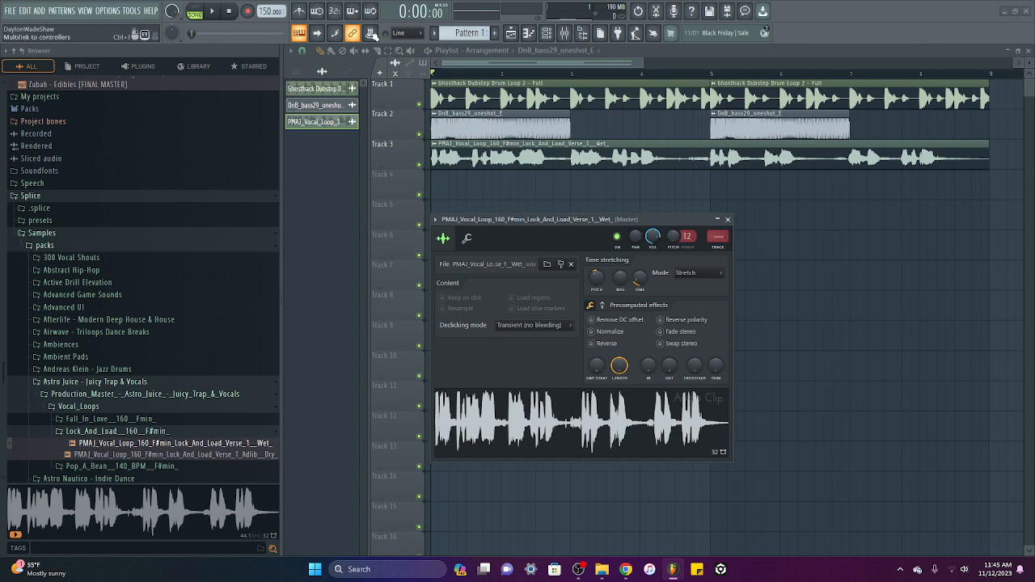
View the automation and link options for the last tweaked parameters without choosing any.
{"action": "right_click", "coordinate": [373, 38]}
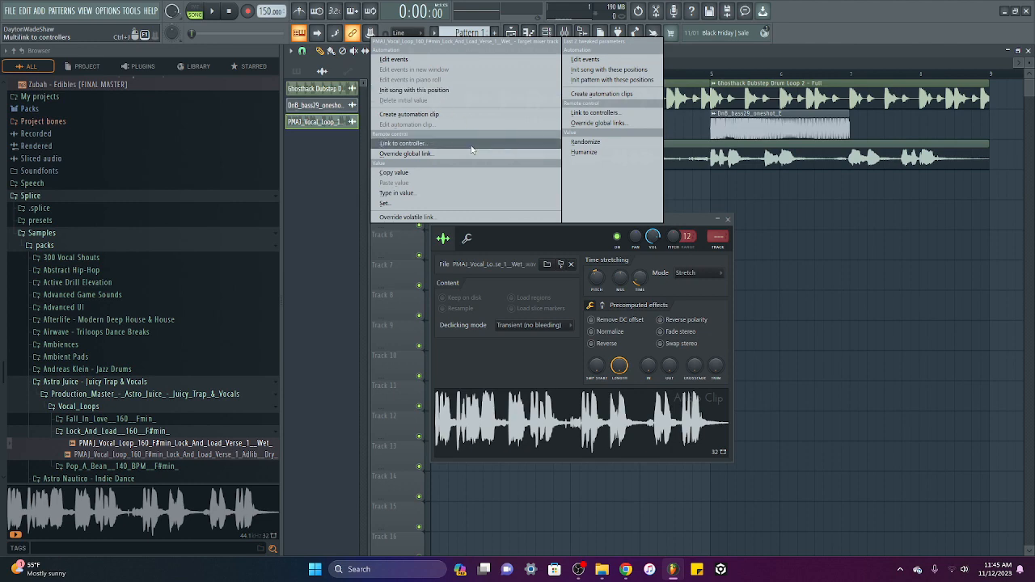
{"action": "left_click", "coordinate": [354, 70]}
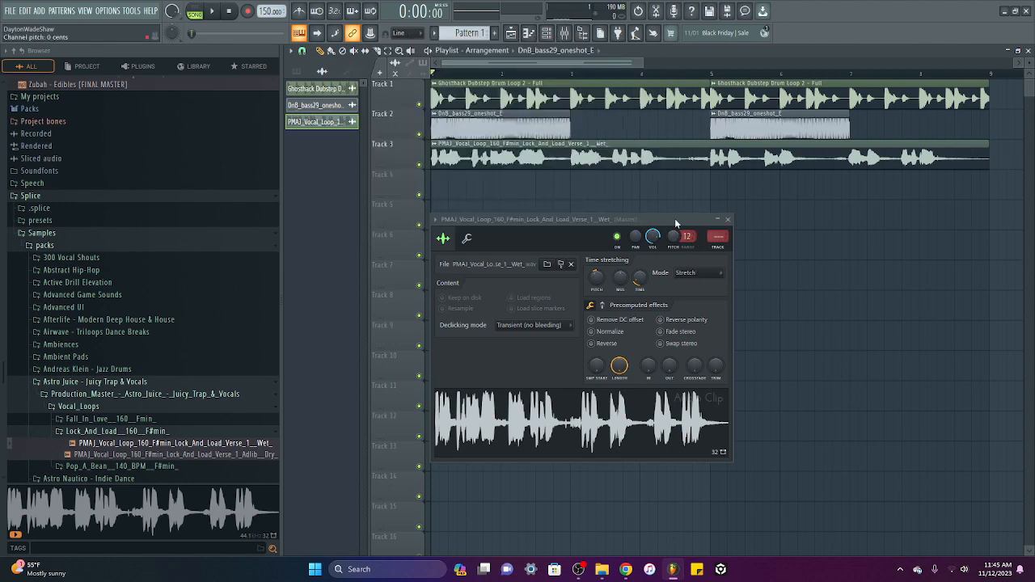
{"action": "left_click_drag", "start_coordinate": [674, 218], "coordinate": [655, 204]}
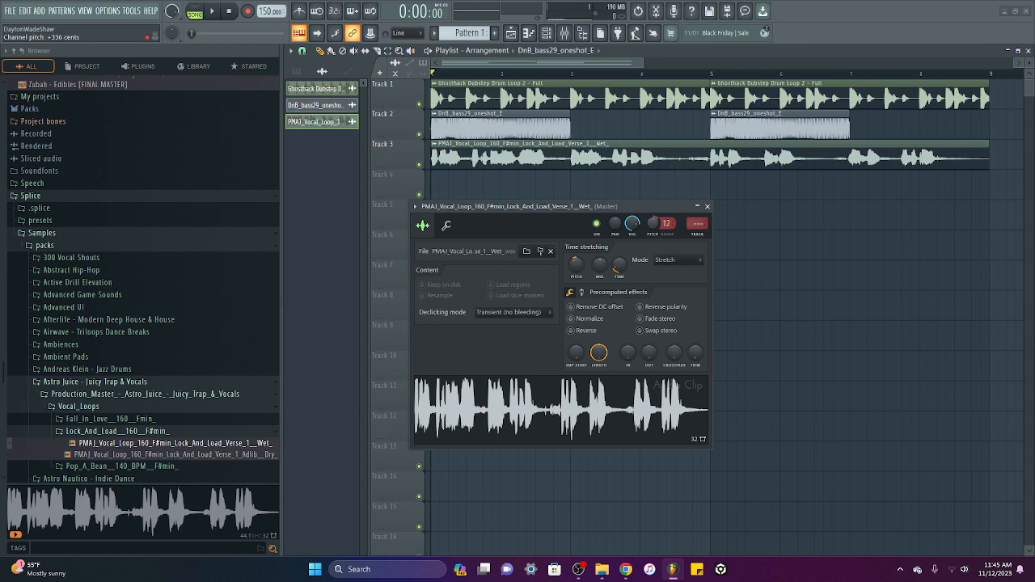
Create an automation clip for the vocal's channel pitch on Track 4 and enlarge that track's height.
{"action": "right_click", "coordinate": [656, 230]}
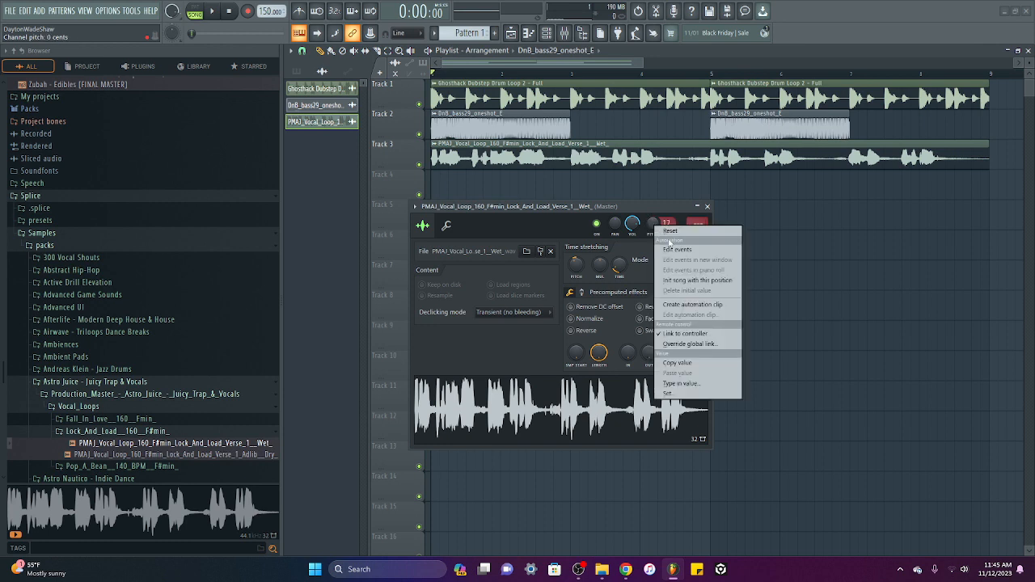
{"action": "left_click", "coordinate": [698, 305]}
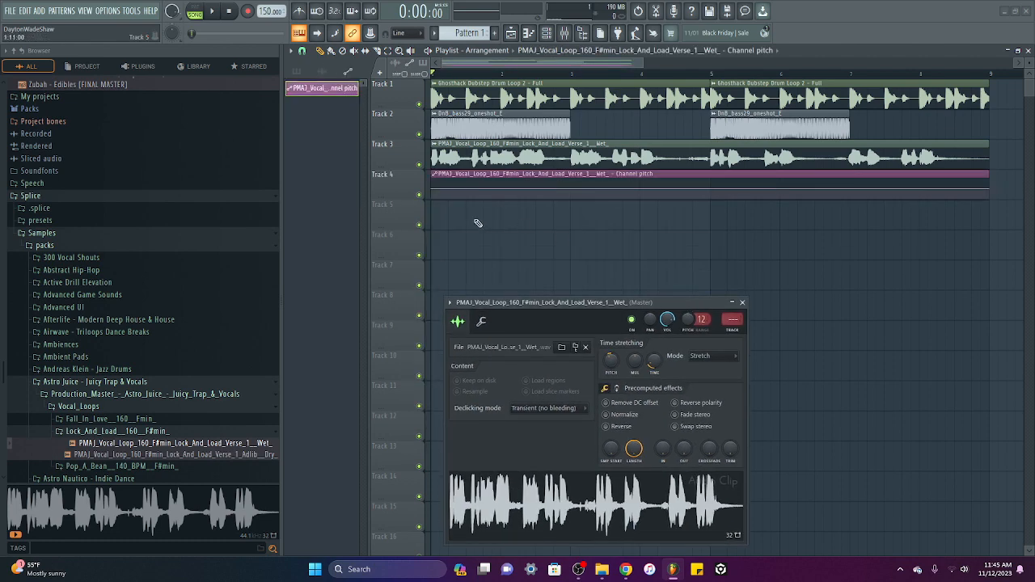
{"action": "left_click_drag", "start_coordinate": [411, 198], "coordinate": [411, 260]}
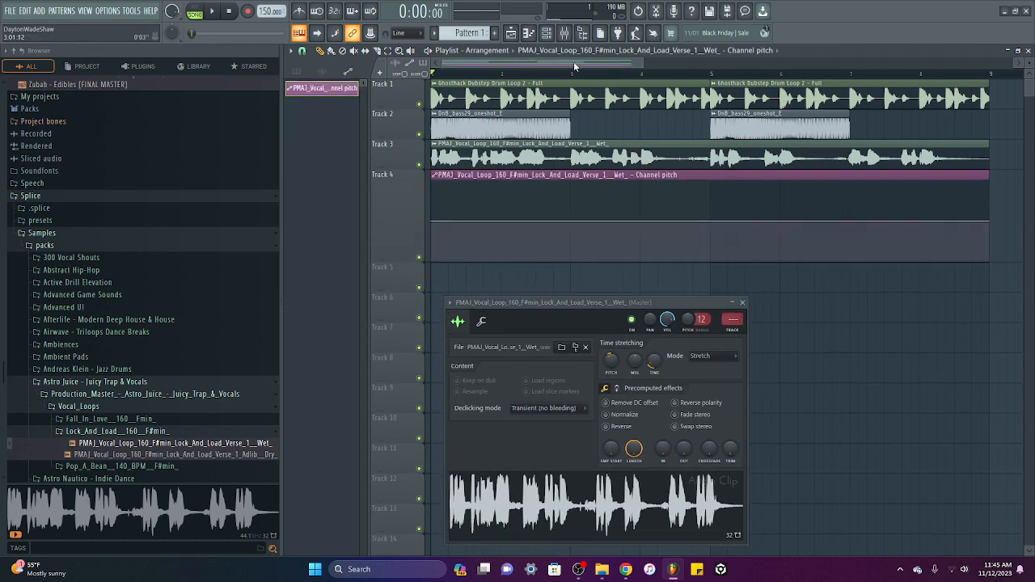
{"action": "left_click_drag", "start_coordinate": [645, 68], "coordinate": [632, 68]}
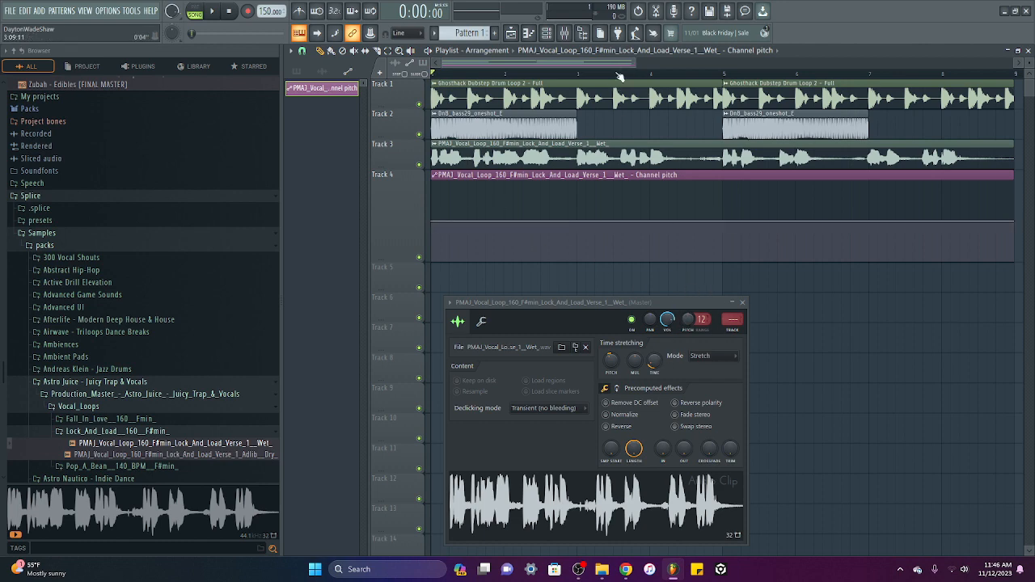
{"action": "scroll", "coordinate": [620, 75], "scroll_direction": "down", "scroll_amount": 2}
{"action": "left_click_drag", "start_coordinate": [404, 261], "coordinate": [405, 238]}
{"action": "scroll", "coordinate": [462, 75], "scroll_direction": "up", "scroll_amount": 2}
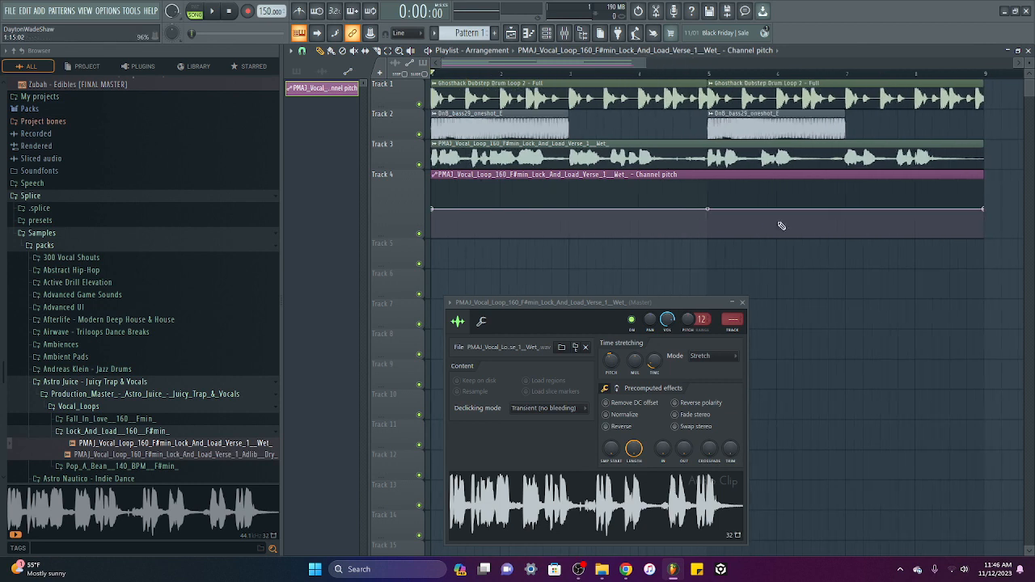
Add pitch automation points at bars 3 and 5 using the first point's copied value, and lower the curve at bar 4 to just under 30%.
{"action": "right_click", "coordinate": [436, 210]}
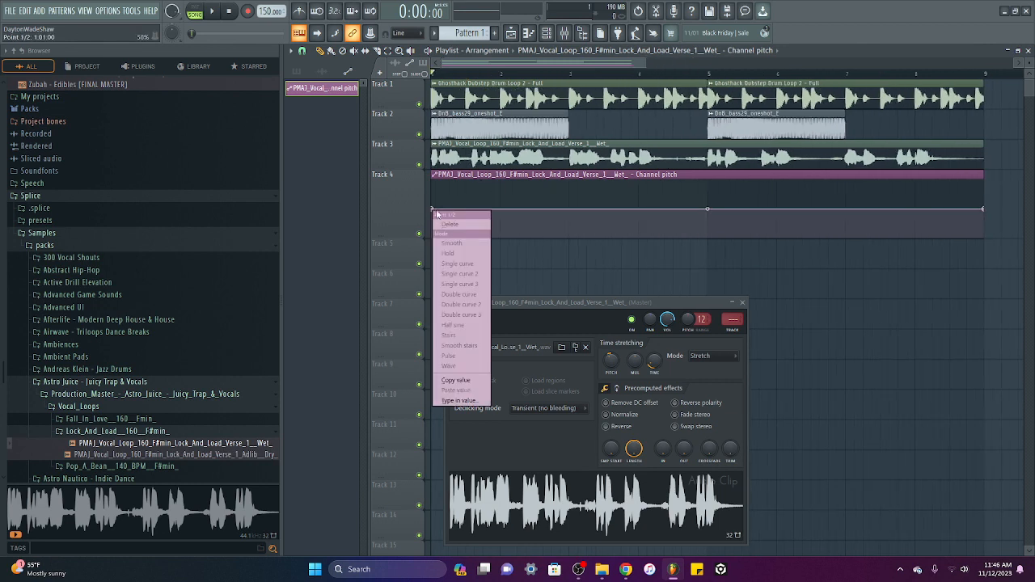
{"action": "left_click", "coordinate": [480, 381]}
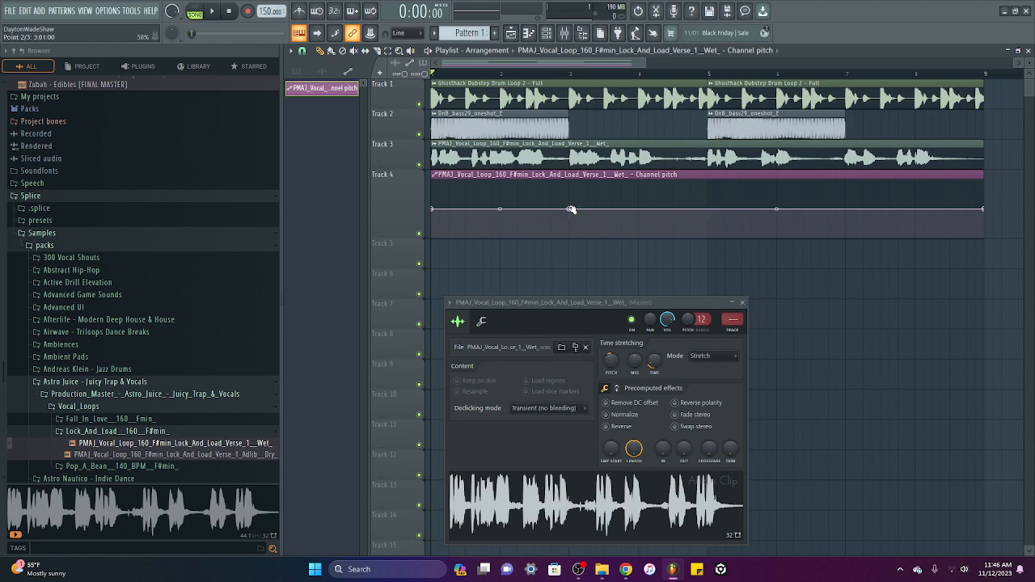
{"action": "right_click", "coordinate": [571, 209]}
{"action": "left_click", "coordinate": [602, 396]}
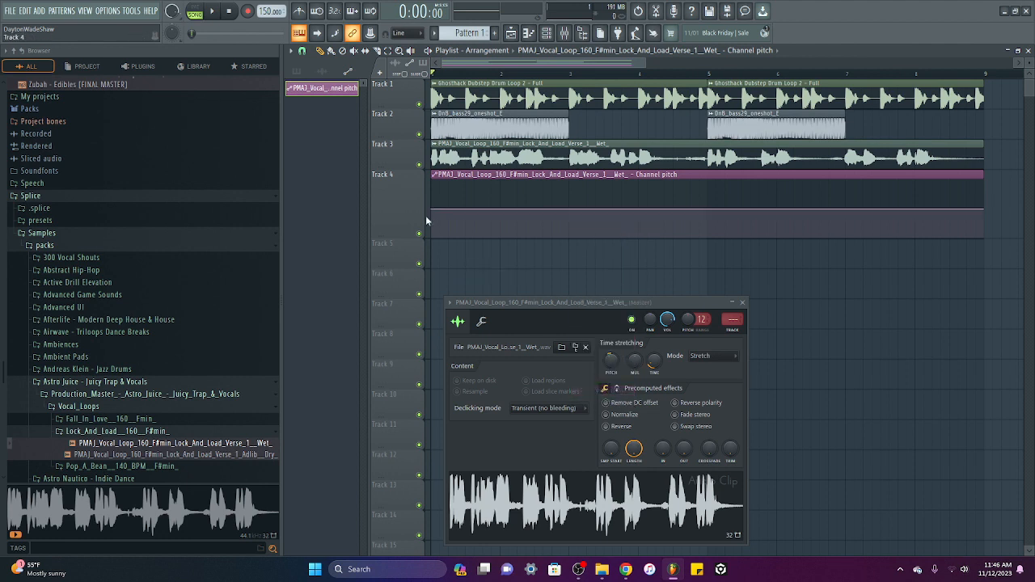
{"action": "right_click", "coordinate": [708, 211]}
{"action": "left_click", "coordinate": [755, 395]}
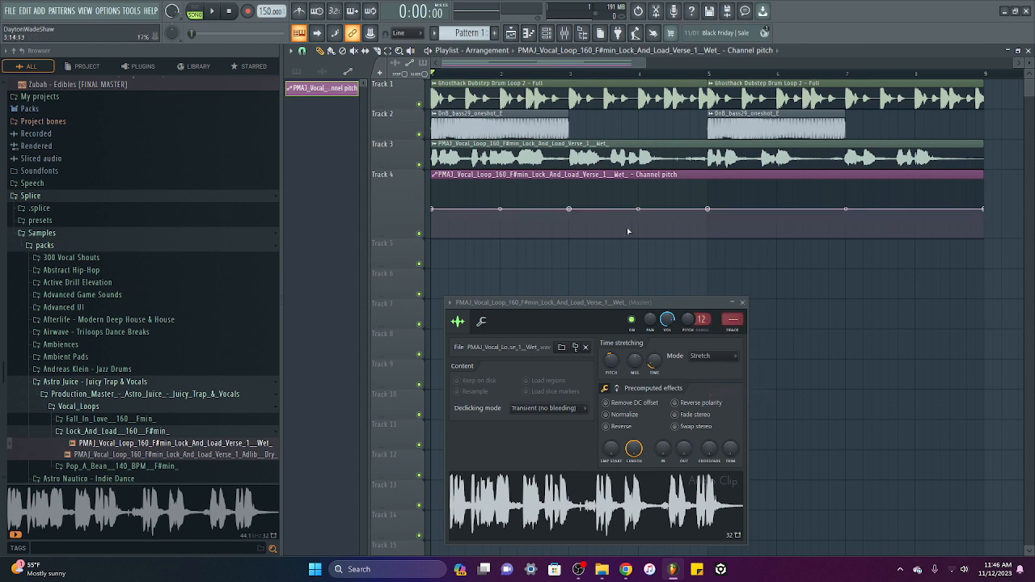
{"action": "left_click_drag", "start_coordinate": [638, 210], "coordinate": [639, 220]}
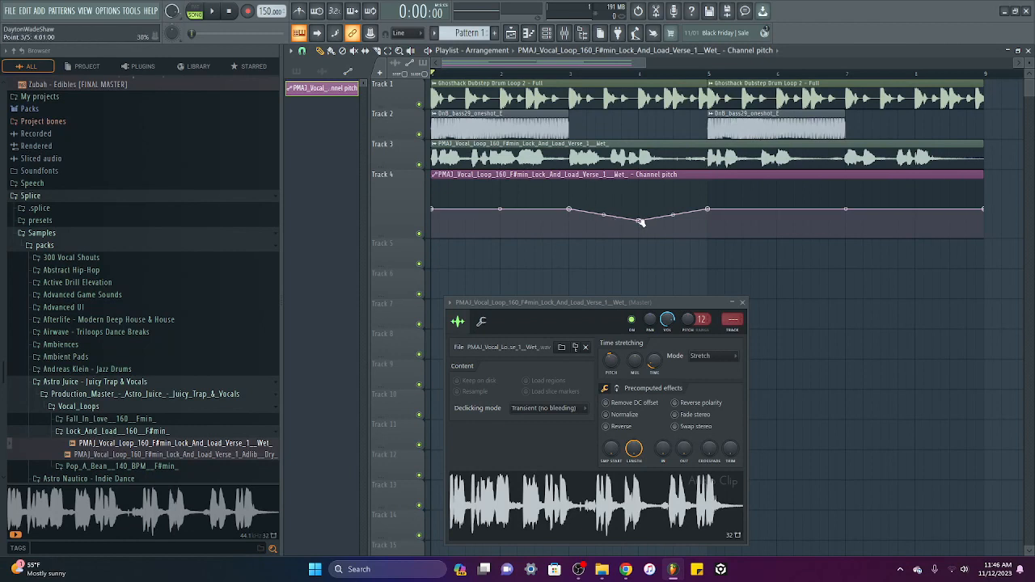
{"action": "left_click_drag", "start_coordinate": [640, 221], "coordinate": [640, 224]}
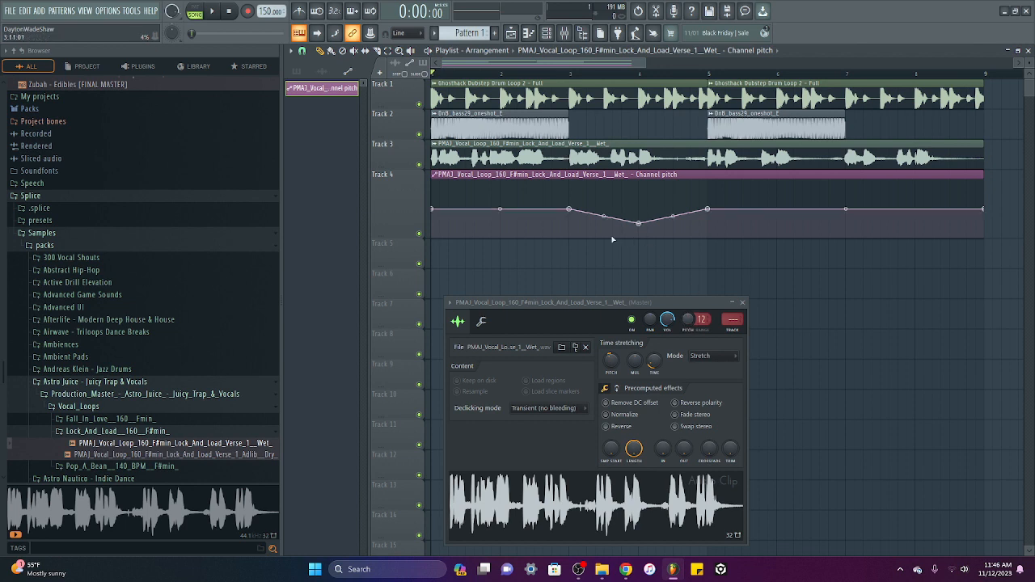
Review the channel pitch knob's automation options and play the arrangement to hear the pitch dip on the vocal.
{"action": "right_click", "coordinate": [695, 328]}
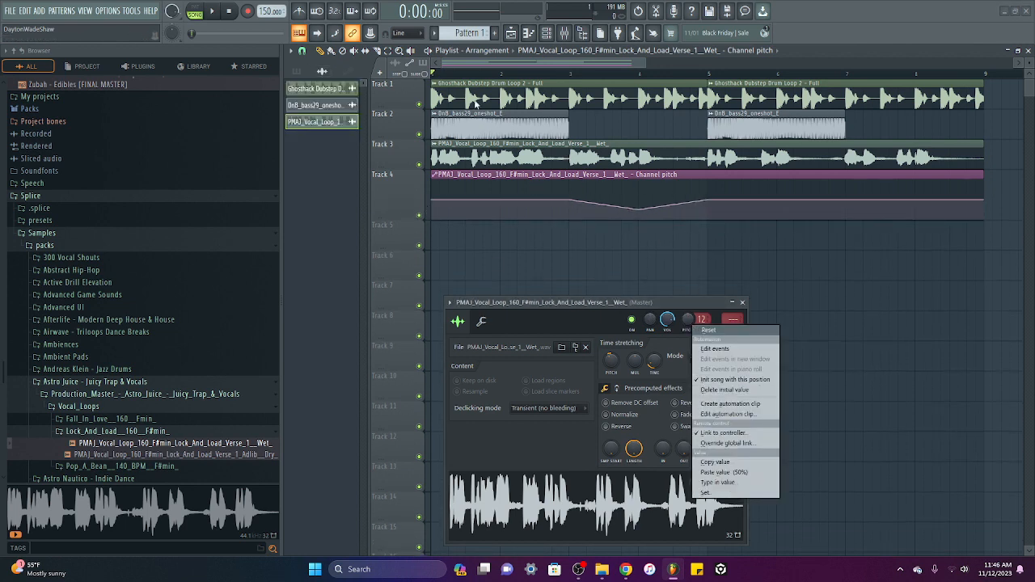
{"action": "left_click", "coordinate": [453, 63]}
{"action": "key", "text": "space"}
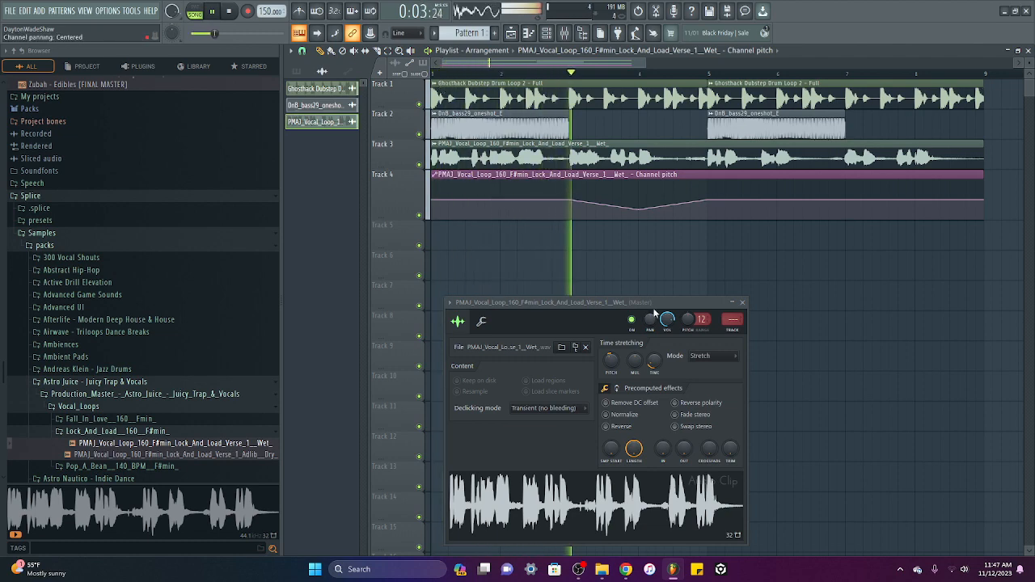
{"action": "left_click_drag", "start_coordinate": [665, 306], "coordinate": [659, 264]}
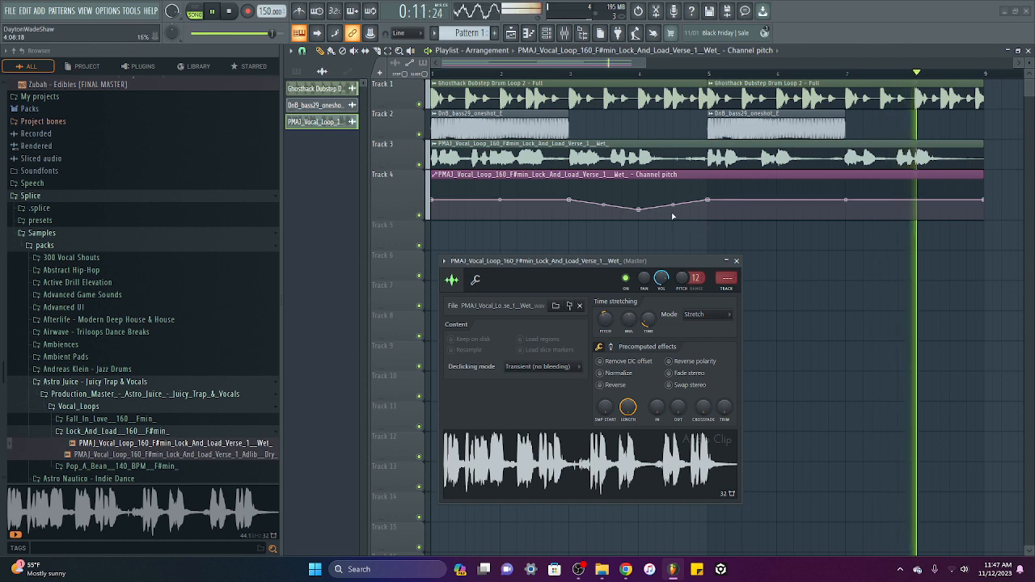
{"action": "key", "text": "space"}
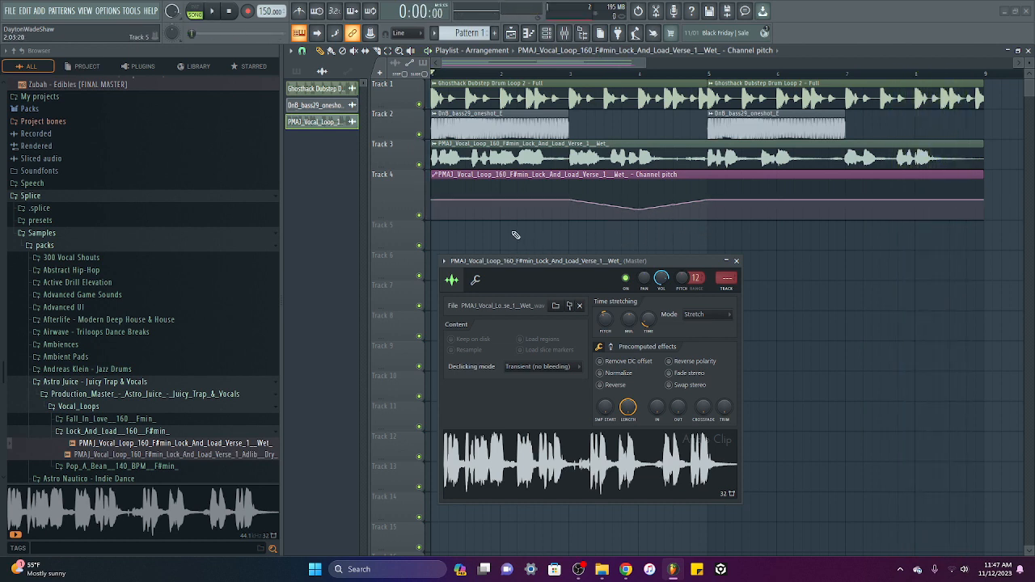
Slice the channel pitch automation clip at bar 5 and delete its second half.
{"action": "left_click", "coordinate": [296, 72]}
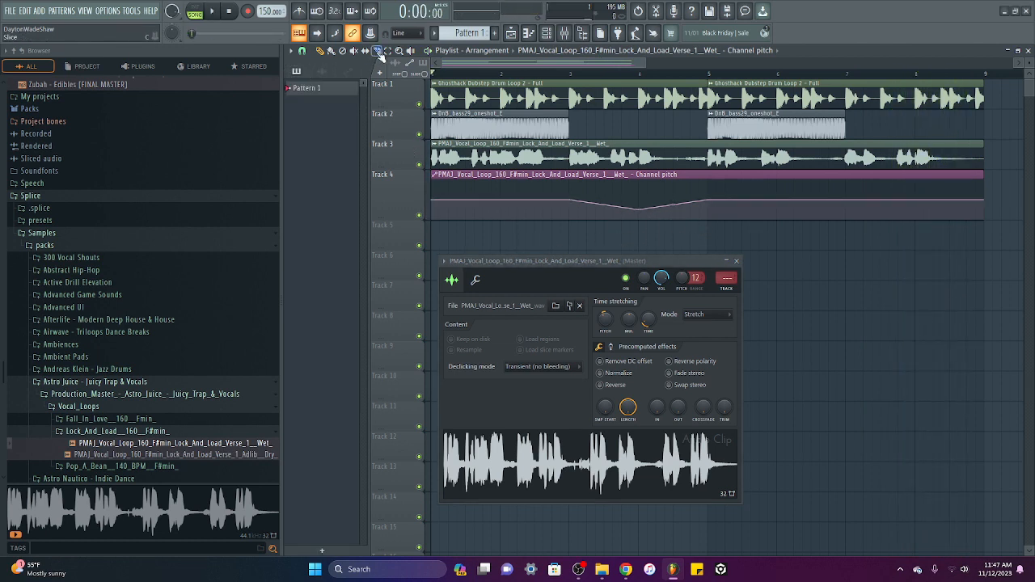
{"action": "left_click_drag", "start_coordinate": [715, 177], "coordinate": [711, 230]}
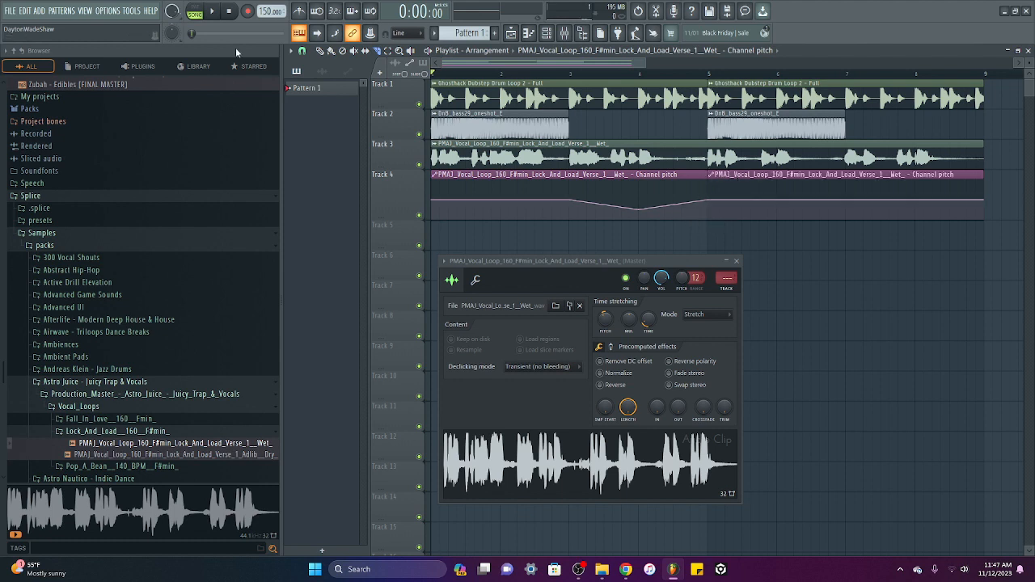
{"action": "right_click", "coordinate": [740, 174]}
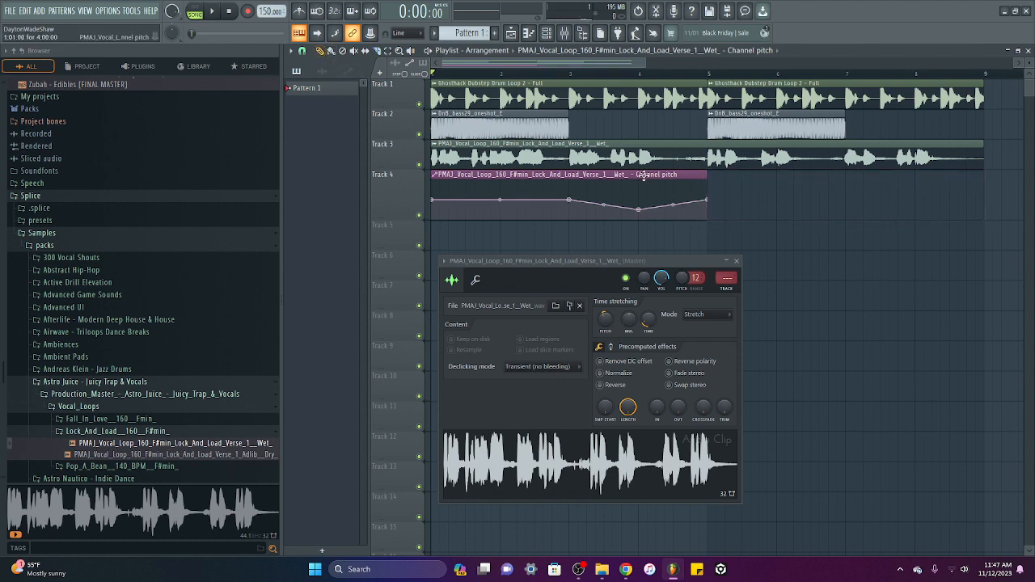
Place a copy of the remaining channel pitch automation clip on Track 4 at bar 5.
{"action": "left_click", "coordinate": [740, 214]}
{"action": "left_click_drag", "start_coordinate": [740, 214], "coordinate": [710, 219]}
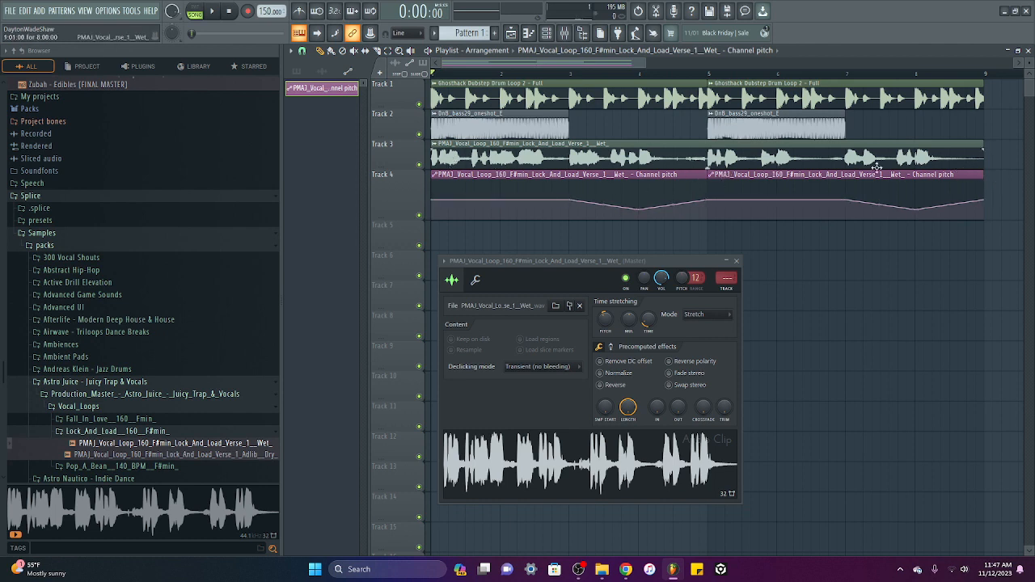
Play the arrangement to hear the repeated channel pitch automation on the vocal through to the end of bar 8.
{"action": "key", "text": "space"}
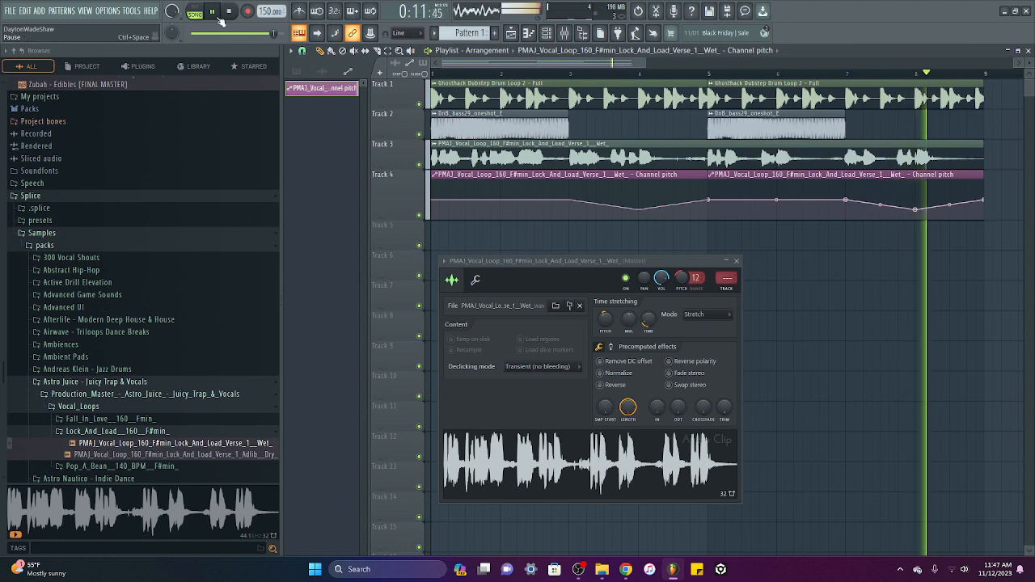
{"action": "key", "text": "space"}
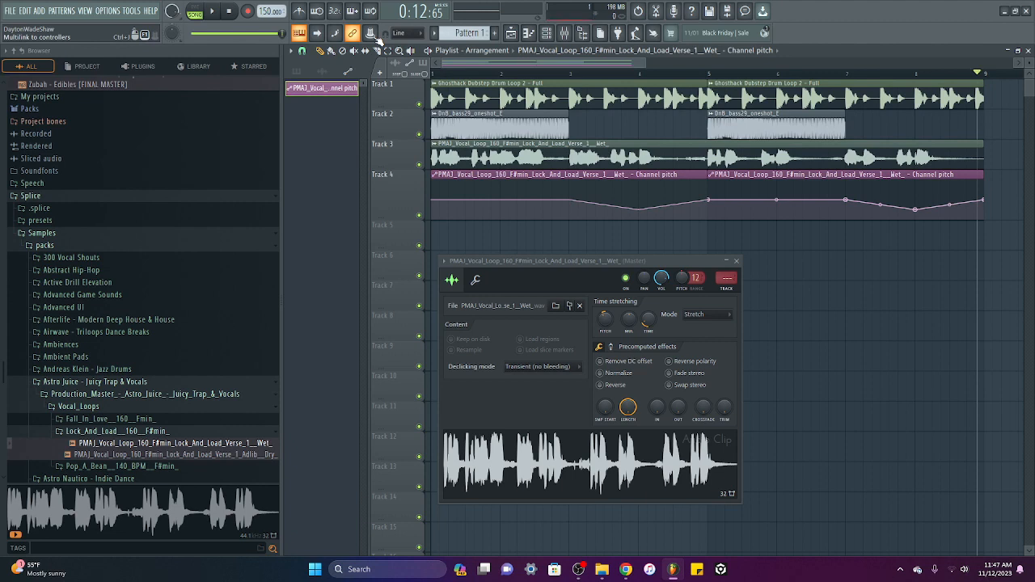
Add a Serum channel to the channel rack, detach its plugin window, and position it clear of the browser.
{"action": "left_click", "coordinate": [555, 36]}
{"action": "left_click_drag", "start_coordinate": [885, 241], "coordinate": [845, 200]}
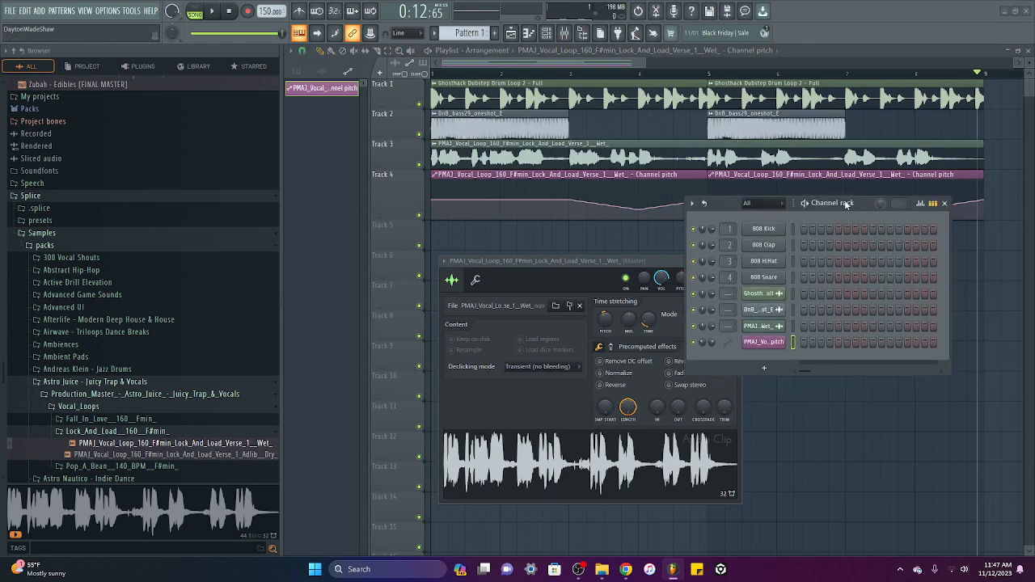
{"action": "left_click", "coordinate": [748, 366]}
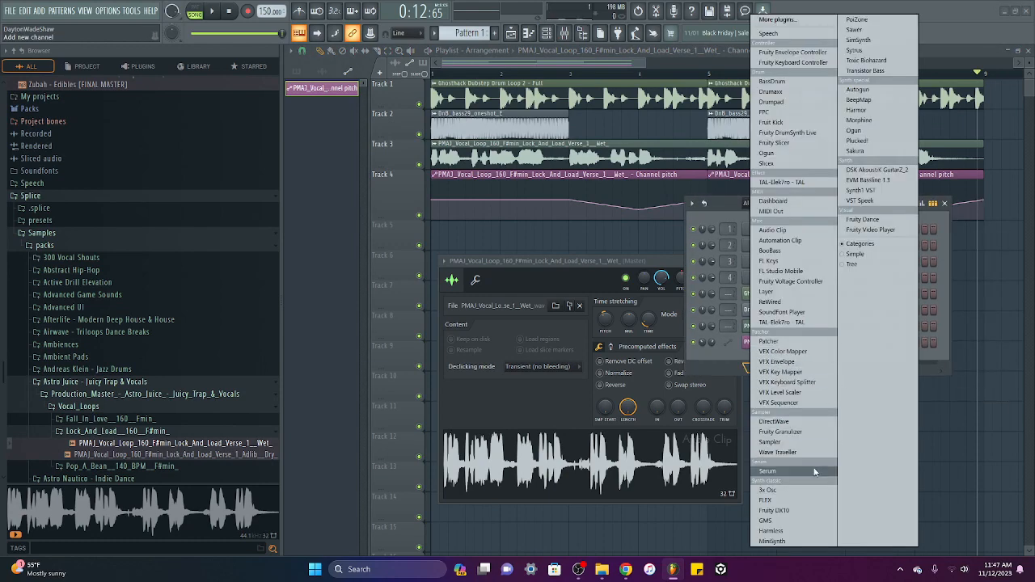
{"action": "left_click", "coordinate": [776, 470]}
{"action": "left_click", "coordinate": [338, 143]}
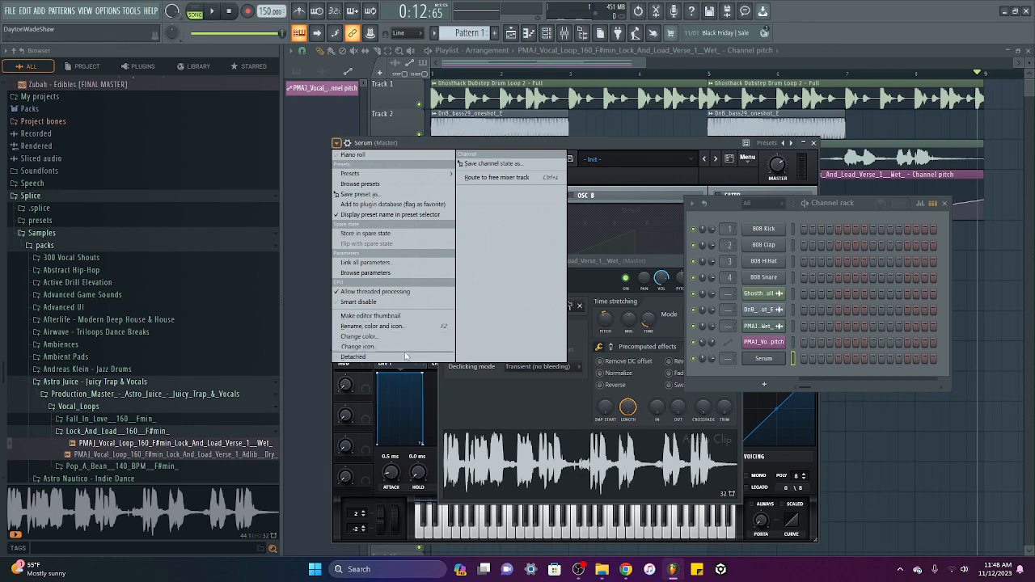
{"action": "left_click", "coordinate": [356, 357]}
{"action": "left_click_drag", "start_coordinate": [484, 143], "coordinate": [530, 123]}
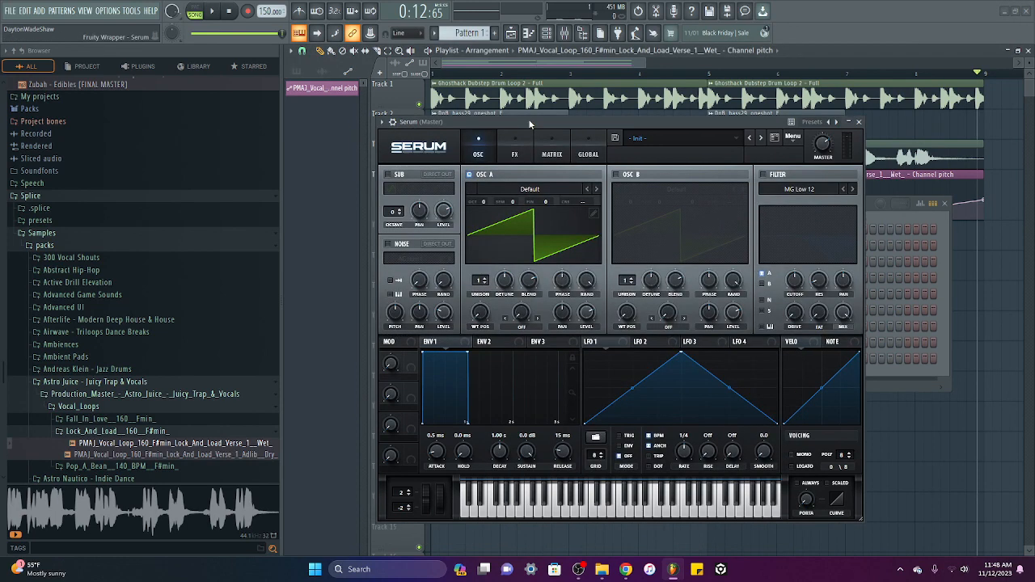
Review the options Serum offers for oscillator B's wavetable position and unison detune knobs, then dismiss them.
{"action": "right_click", "coordinate": [636, 319]}
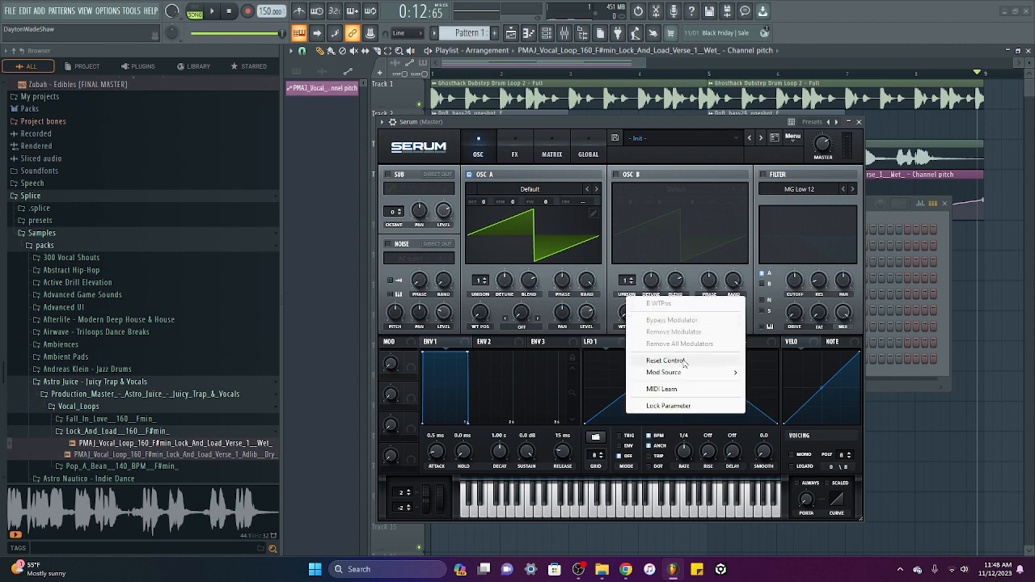
{"action": "left_click", "coordinate": [621, 308]}
{"action": "right_click", "coordinate": [659, 294]}
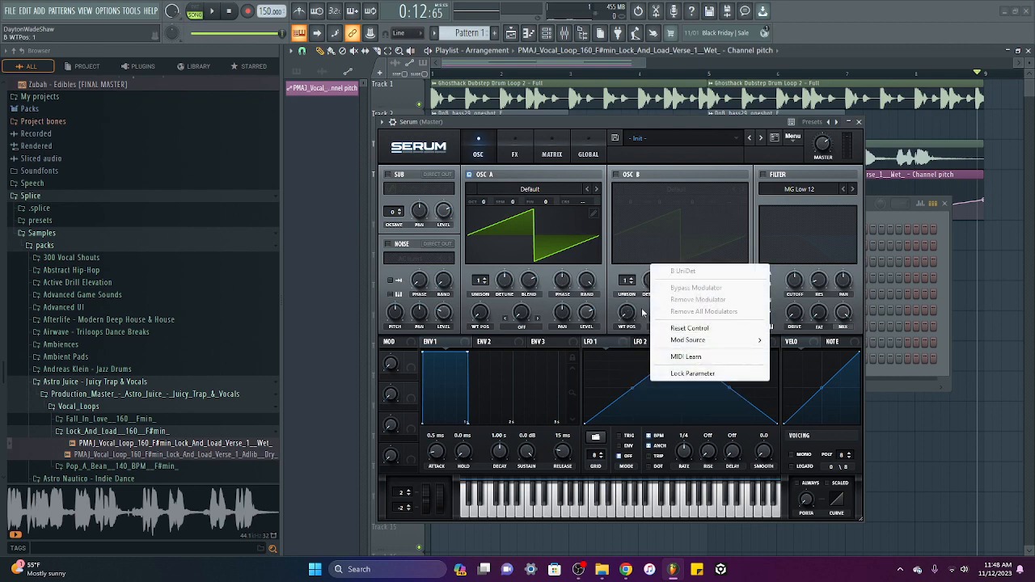
{"action": "left_click", "coordinate": [645, 313]}
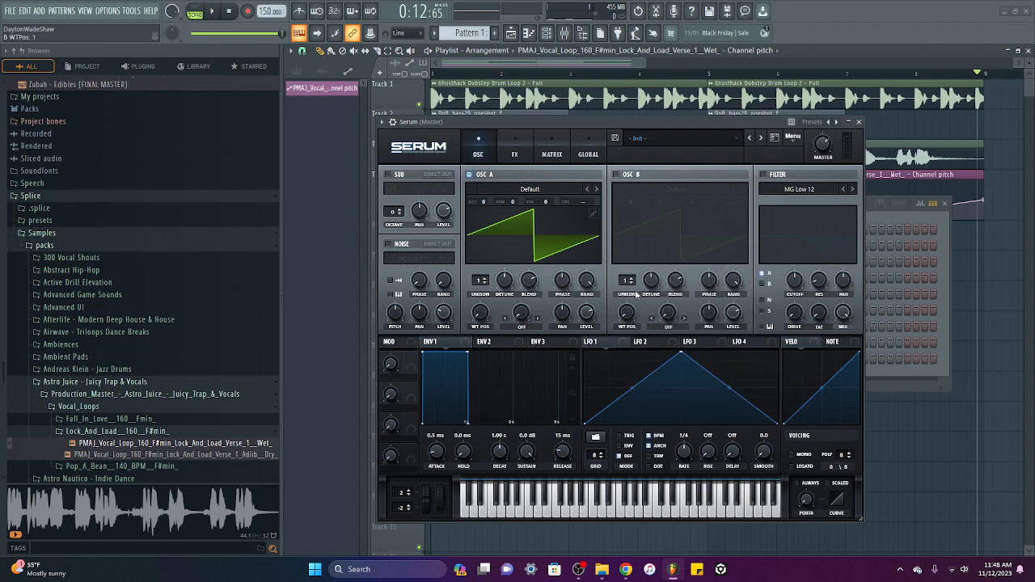
Create an automation clip for the last tweaked Serum parameter, A Vol, using the multilink options.
{"action": "left_click", "coordinate": [371, 33]}
{"action": "right_click", "coordinate": [370, 34]}
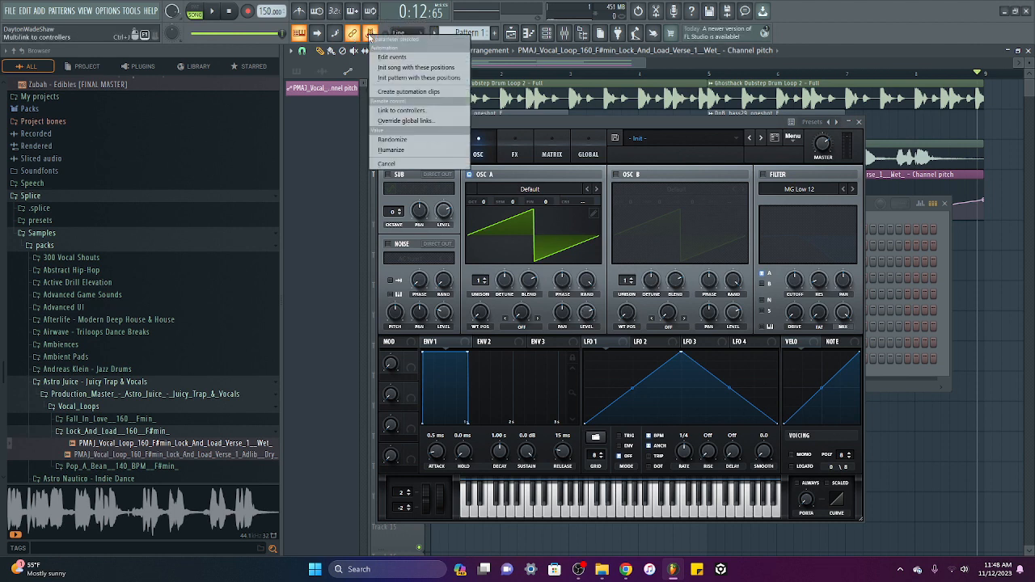
{"action": "left_click", "coordinate": [433, 92]}
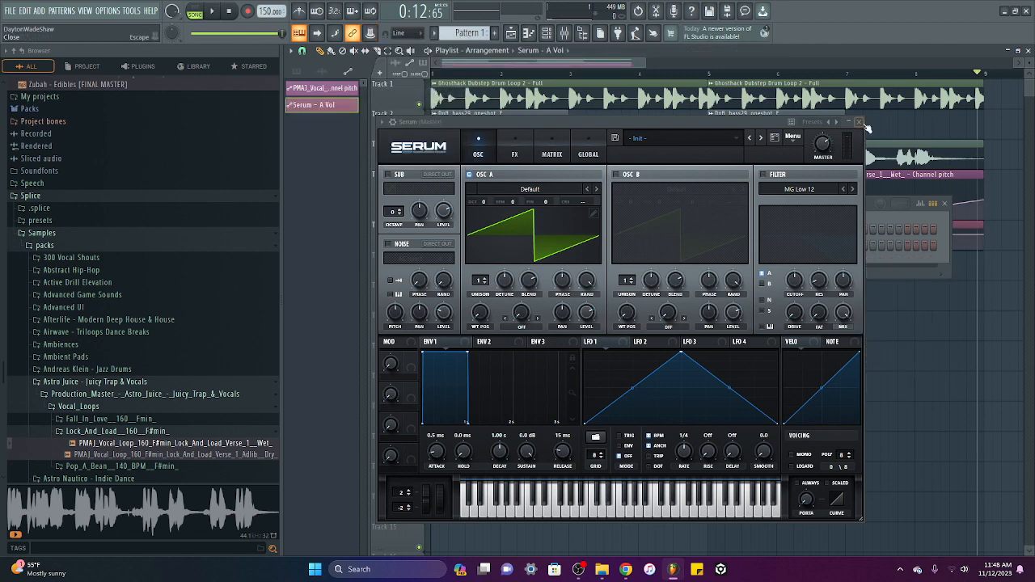
Close the Serum, channel rack and vocal clip windows, and enlarge Track 5 in the playlist.
{"action": "left_click", "coordinate": [859, 122]}
{"action": "left_click", "coordinate": [947, 203]}
{"action": "left_click", "coordinate": [737, 261]}
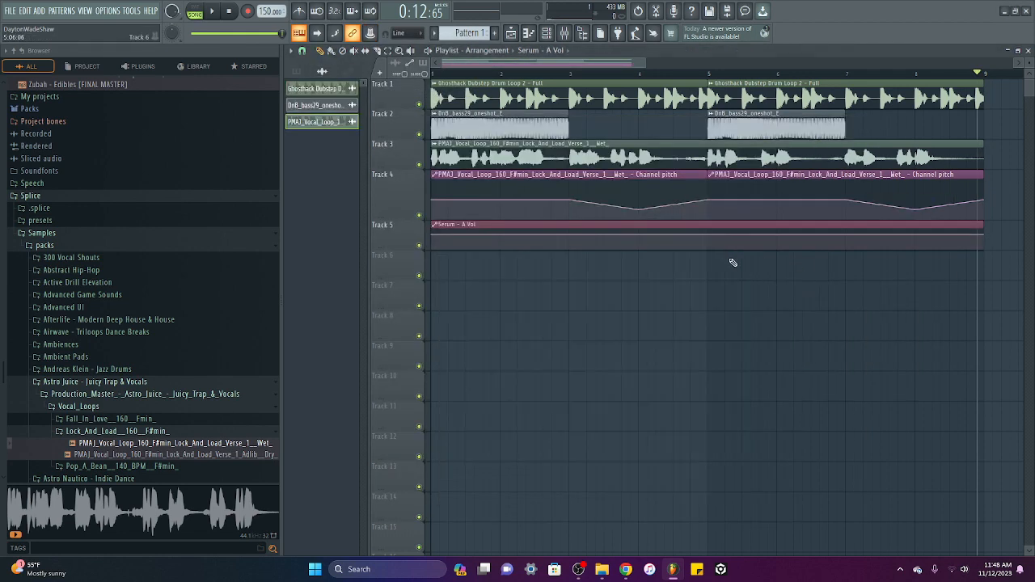
{"action": "left_click_drag", "start_coordinate": [397, 251], "coordinate": [389, 308]}
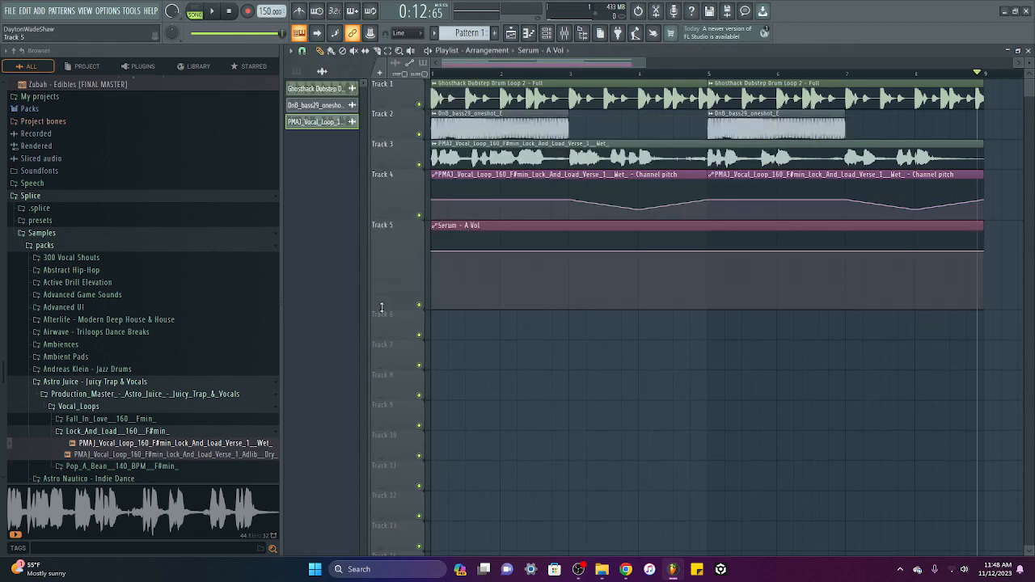
Show all channels in the channel rack and review the automation options for the Serum - A Vol channel's volume knob.
{"action": "left_click", "coordinate": [547, 33]}
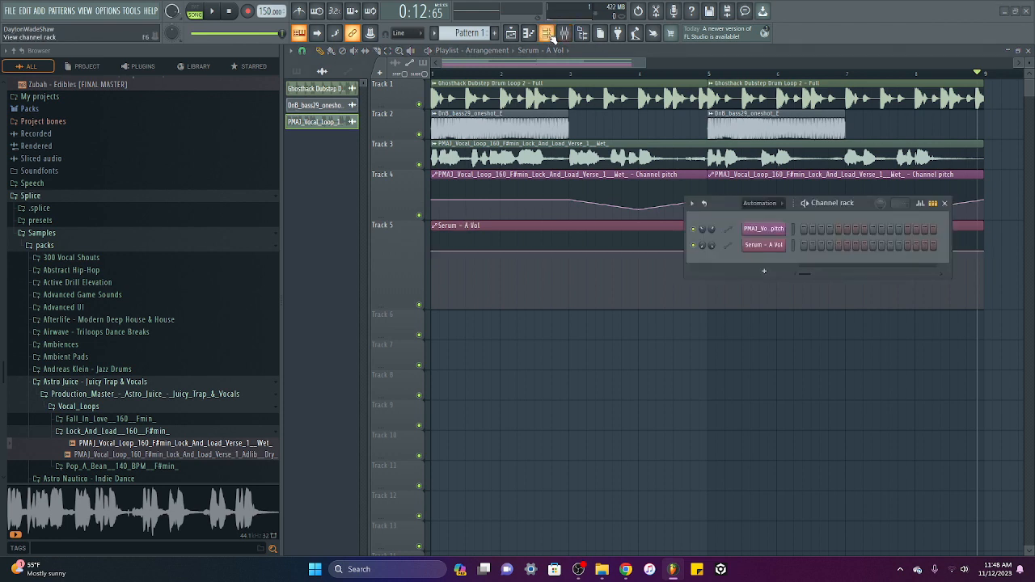
{"action": "left_click", "coordinate": [765, 205]}
{"action": "left_click", "coordinate": [760, 215]}
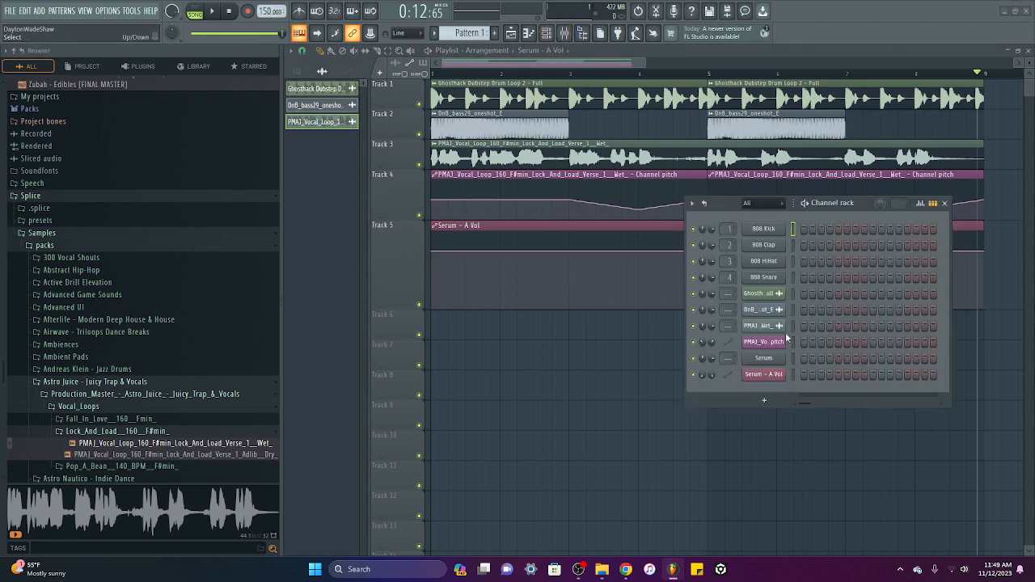
{"action": "right_click", "coordinate": [712, 375]}
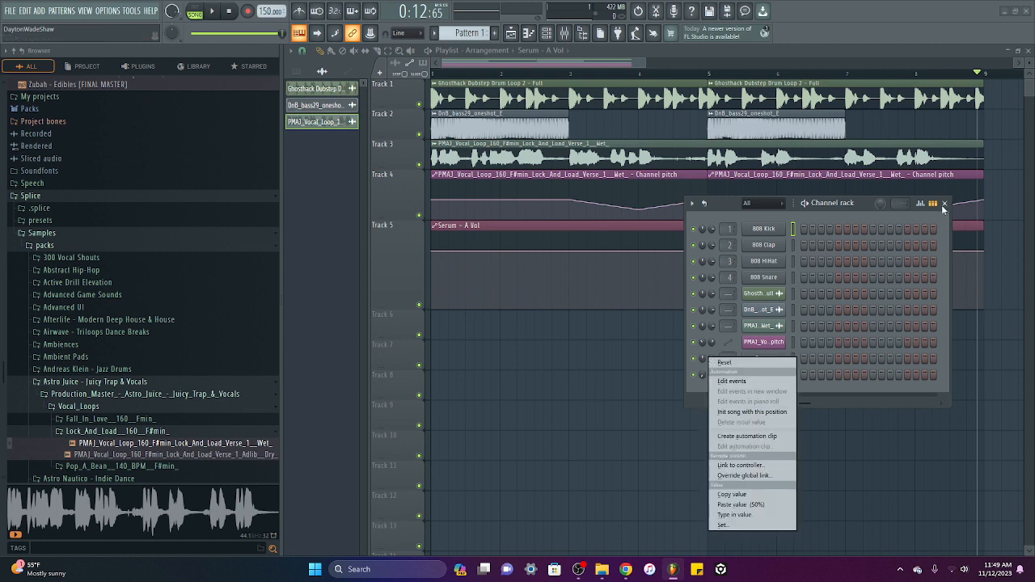
{"action": "left_click", "coordinate": [944, 204]}
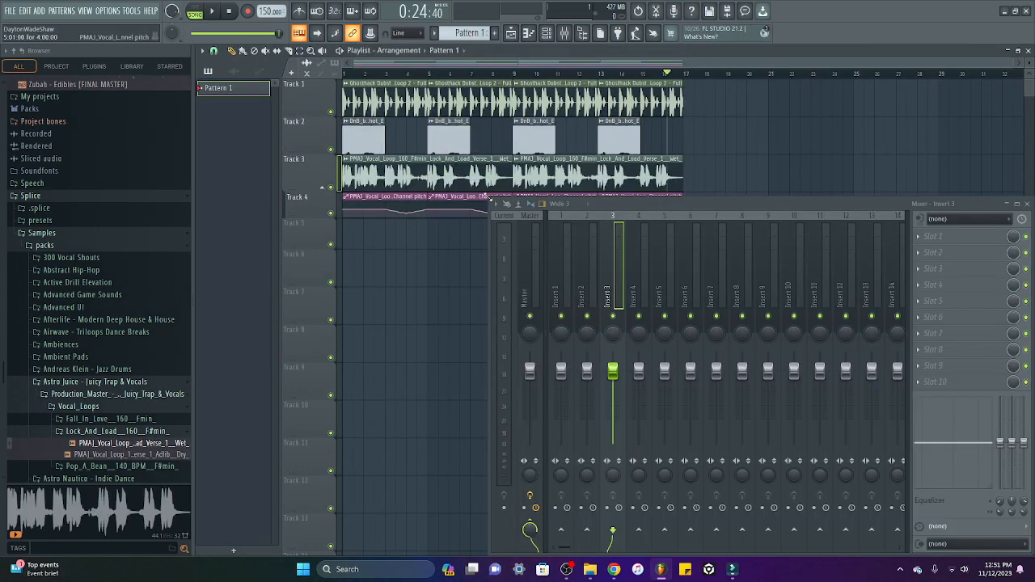
Shrink the mixer, open the controller link settings for Serum's A Vol, examine the internal controller choices, and close without linking.
{"action": "left_click_drag", "start_coordinate": [486, 214], "coordinate": [489, 221]}
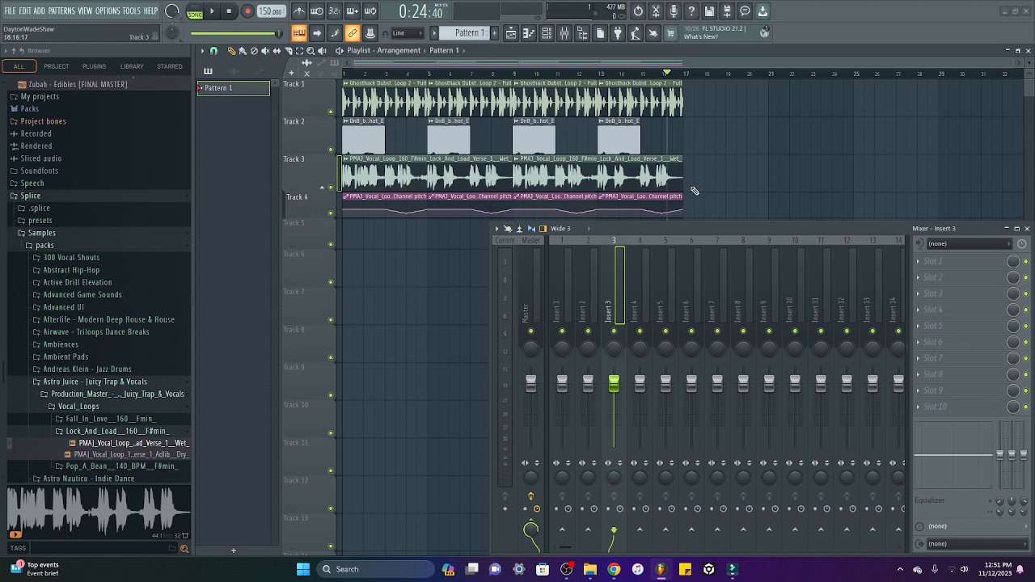
{"action": "left_click", "coordinate": [374, 37]}
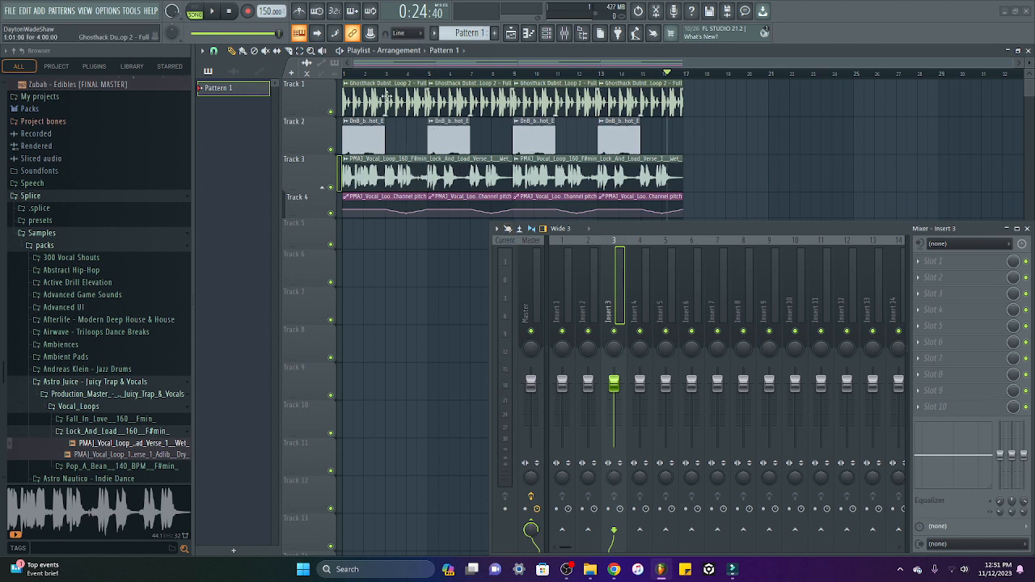
{"action": "left_click", "coordinate": [371, 34]}
{"action": "right_click", "coordinate": [373, 39]}
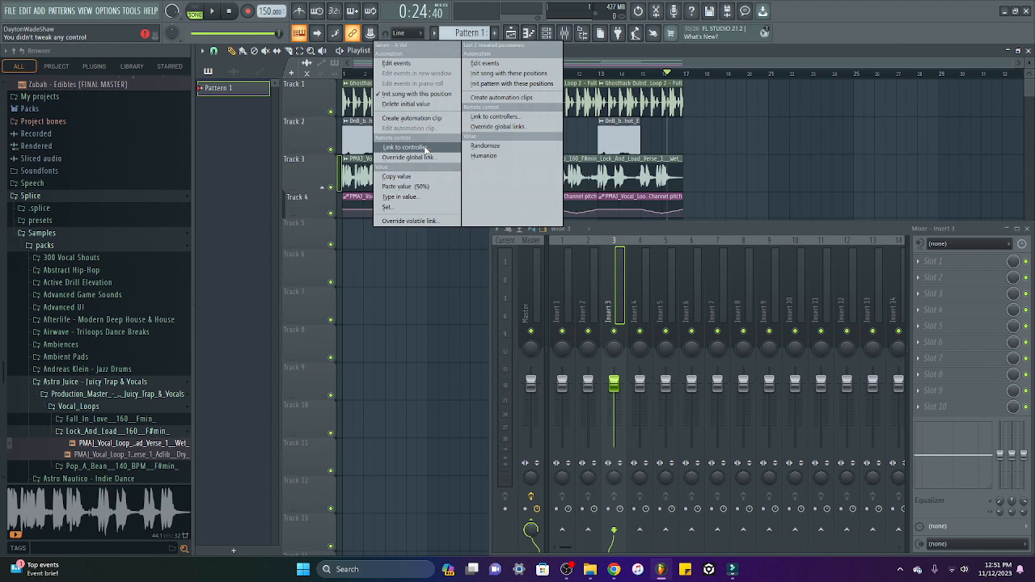
{"action": "left_click", "coordinate": [425, 148]}
{"action": "left_click", "coordinate": [519, 266]}
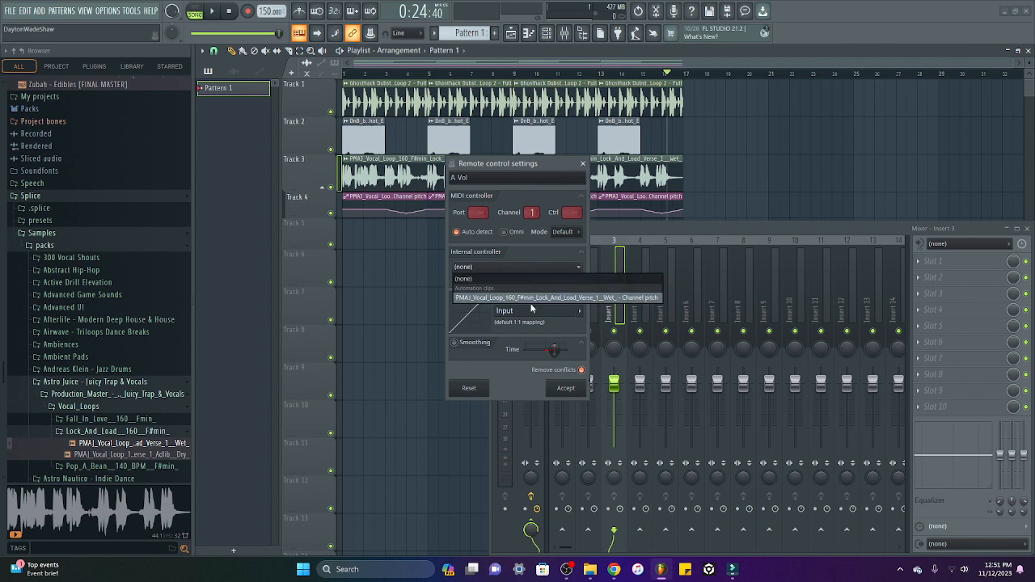
{"action": "left_click", "coordinate": [534, 258]}
{"action": "left_click_drag", "start_coordinate": [546, 181], "coordinate": [322, 255]}
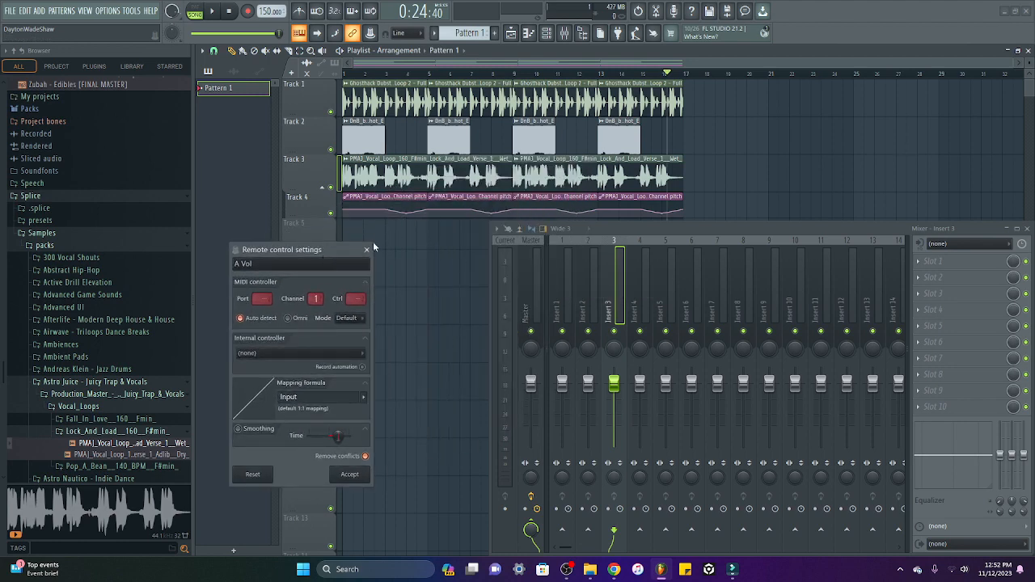
{"action": "left_click", "coordinate": [341, 355]}
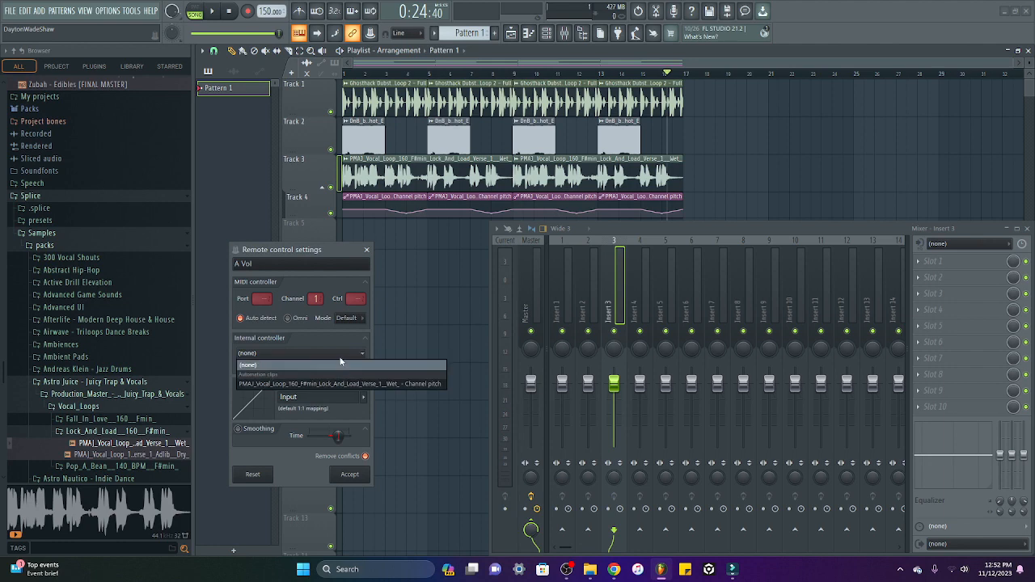
{"action": "left_click", "coordinate": [341, 362]}
{"action": "left_click", "coordinate": [367, 250]}
Collapse the browser's open folders and expand the Current project folder.
{"action": "scroll", "coordinate": [73, 202], "scroll_direction": "up", "scroll_amount": 3}
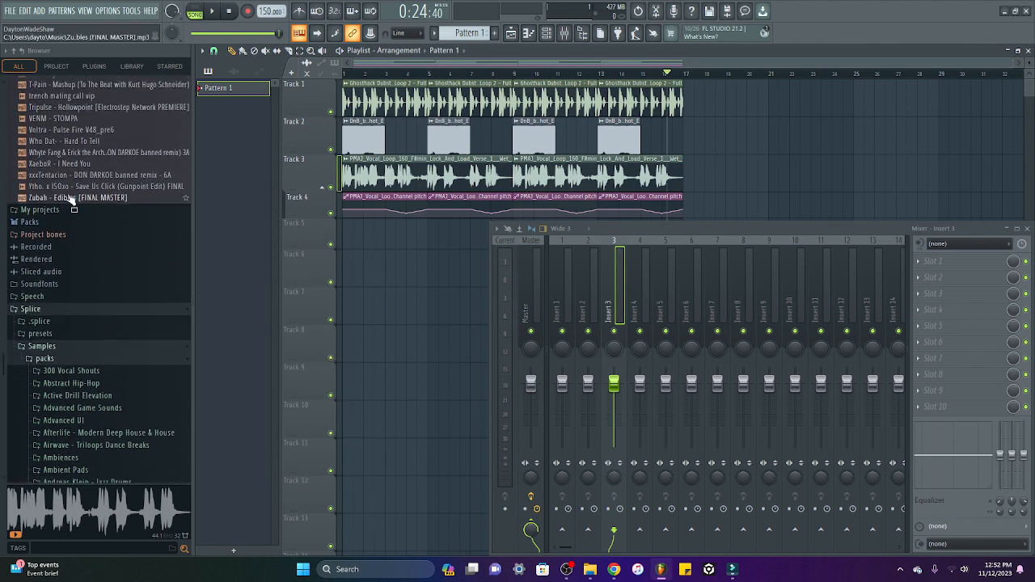
{"action": "scroll", "coordinate": [71, 199], "scroll_direction": "up", "scroll_amount": 1}
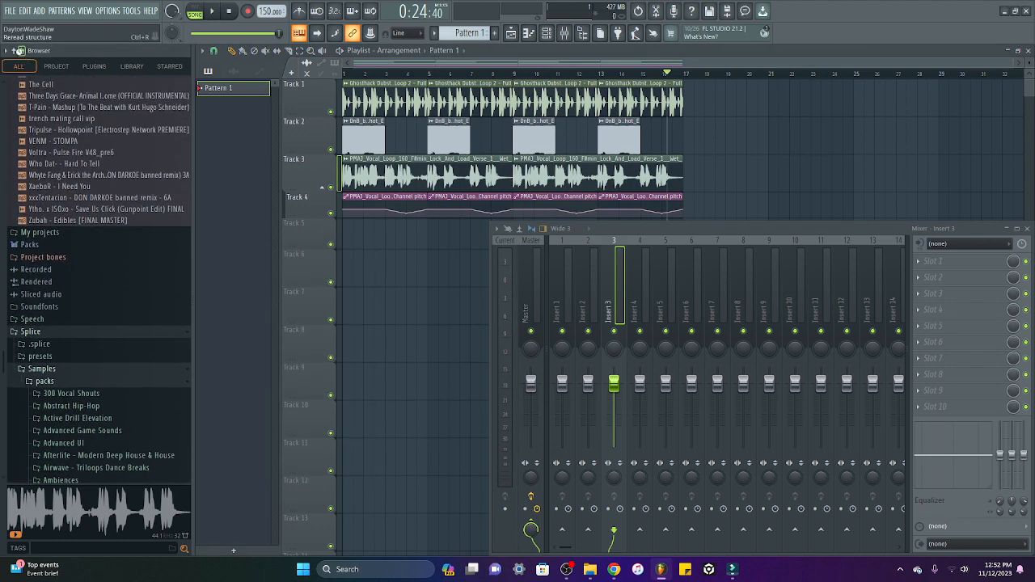
{"action": "left_click", "coordinate": [22, 51]}
{"action": "left_click", "coordinate": [15, 52]}
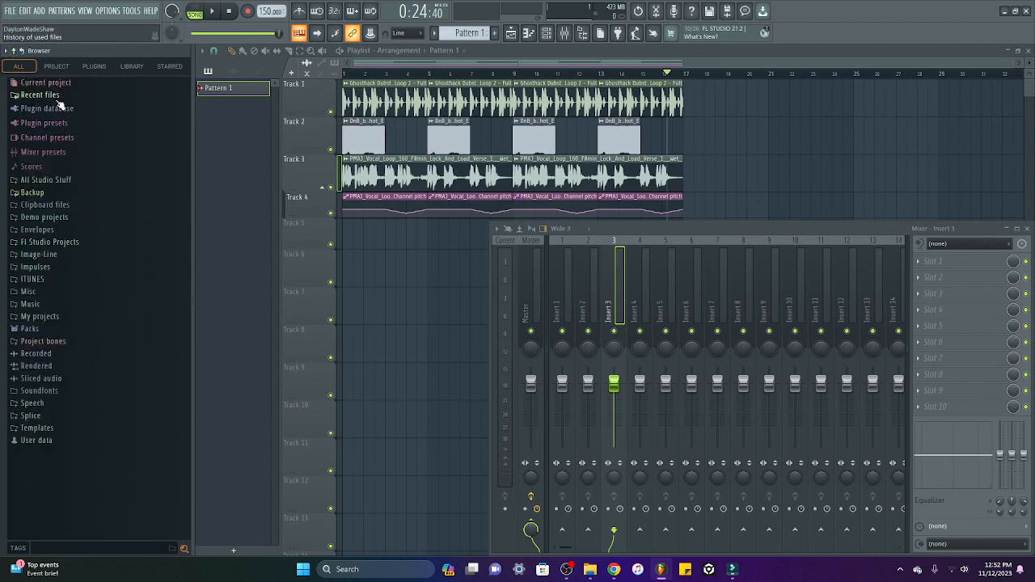
{"action": "left_click", "coordinate": [57, 84]}
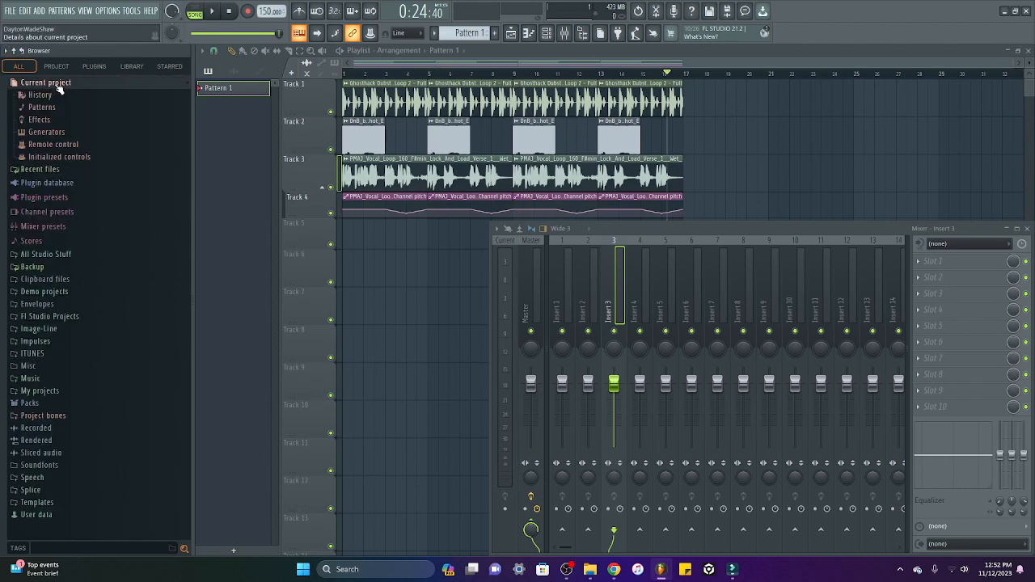
Examine the current project's Remote control and Initialized controls entries, then collapse both folders.
{"action": "left_click", "coordinate": [94, 148]}
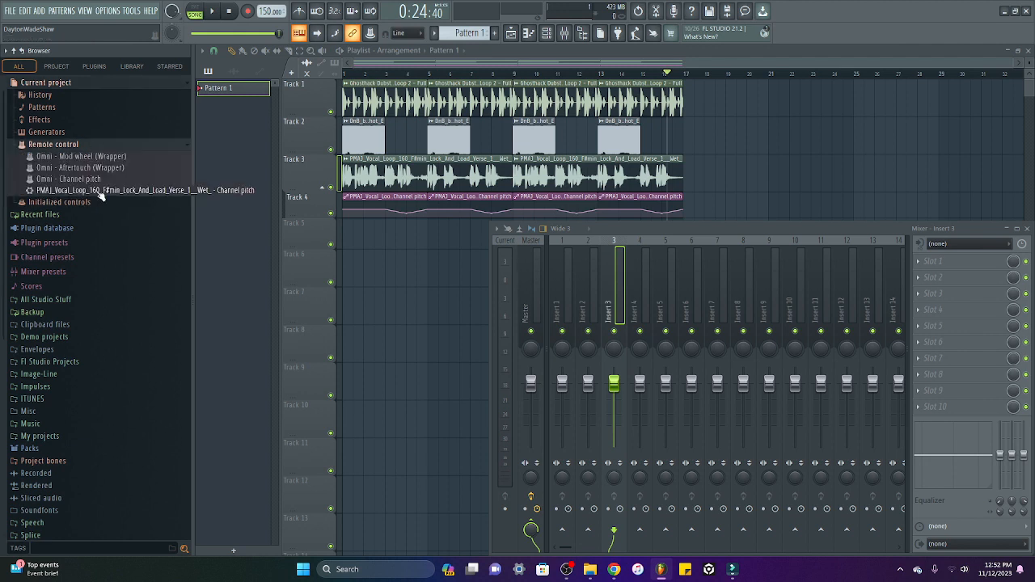
{"action": "left_click", "coordinate": [97, 202]}
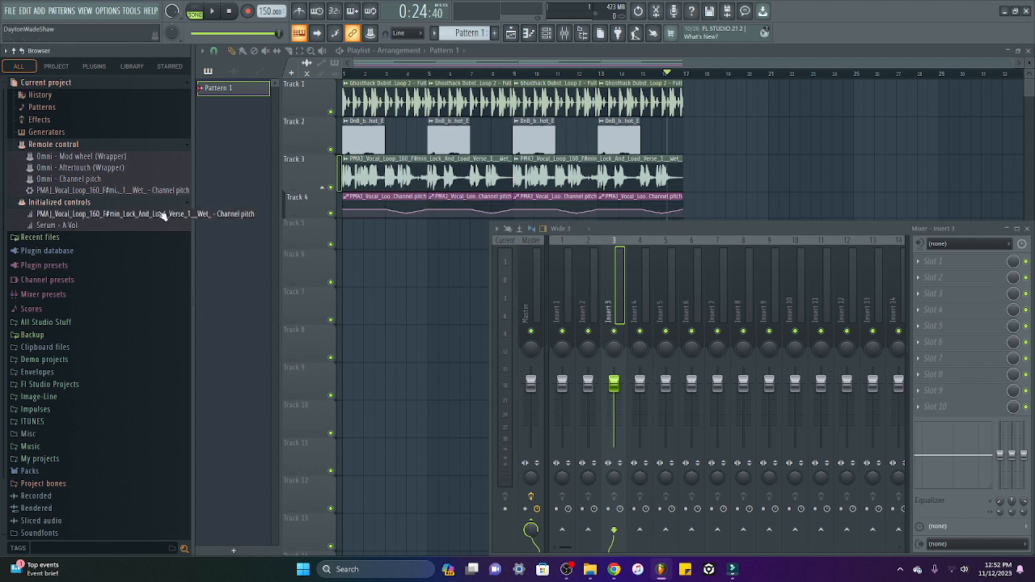
{"action": "left_click", "coordinate": [53, 144]}
{"action": "left_click", "coordinate": [60, 157]}
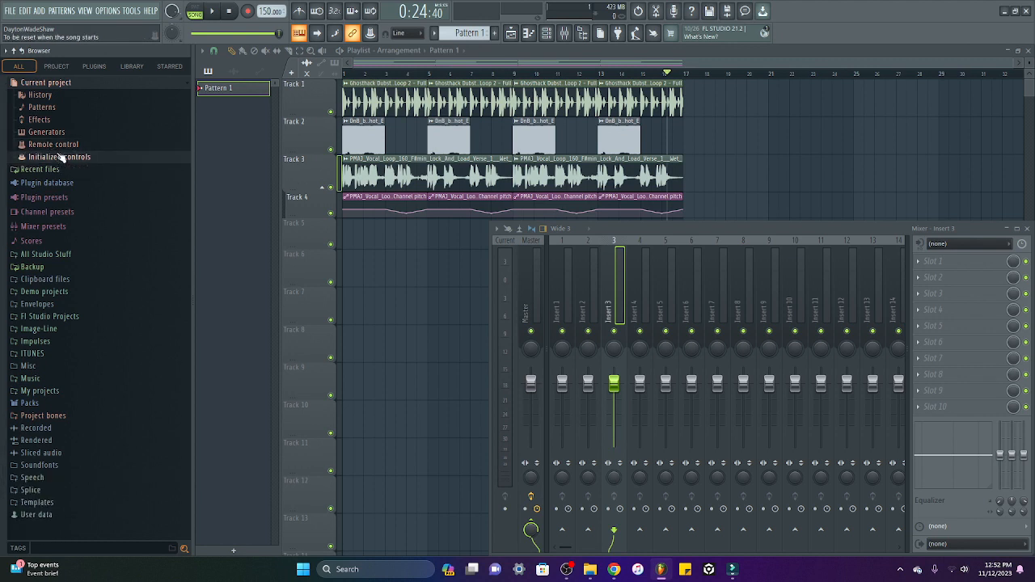
Collapse the Current project folder and link A Vol to the vocal loop's Channel pitch automation clip as its internal controller.
{"action": "left_click", "coordinate": [80, 82]}
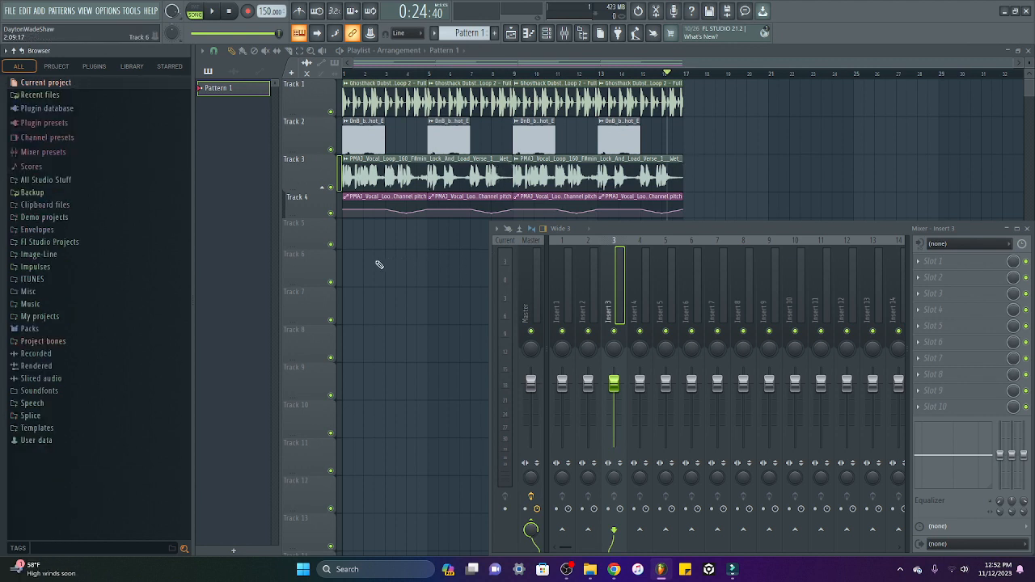
{"action": "left_click", "coordinate": [375, 36]}
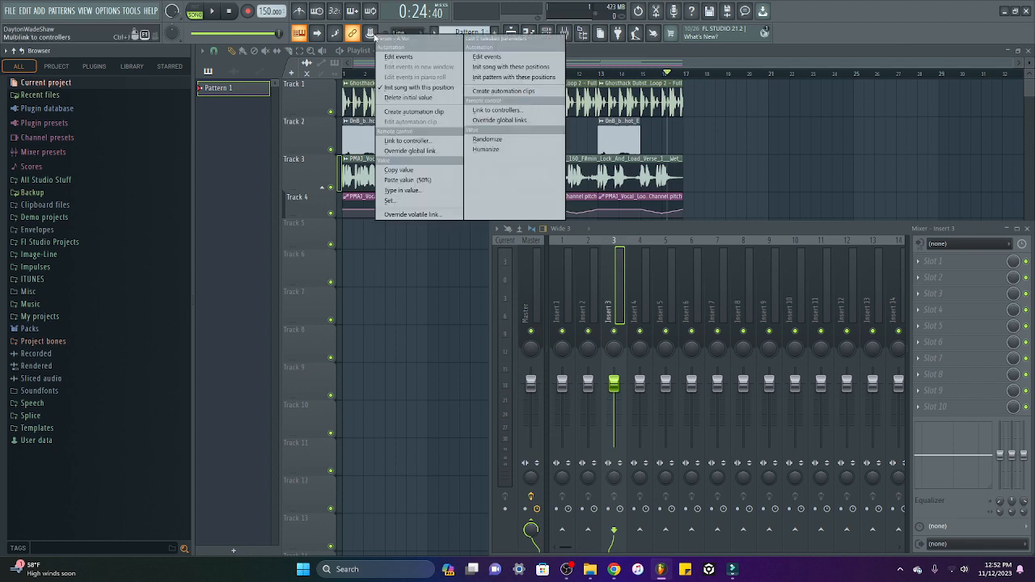
{"action": "left_click", "coordinate": [407, 141]}
{"action": "left_click_drag", "start_coordinate": [501, 164], "coordinate": [282, 173]}
{"action": "left_click", "coordinate": [318, 275]}
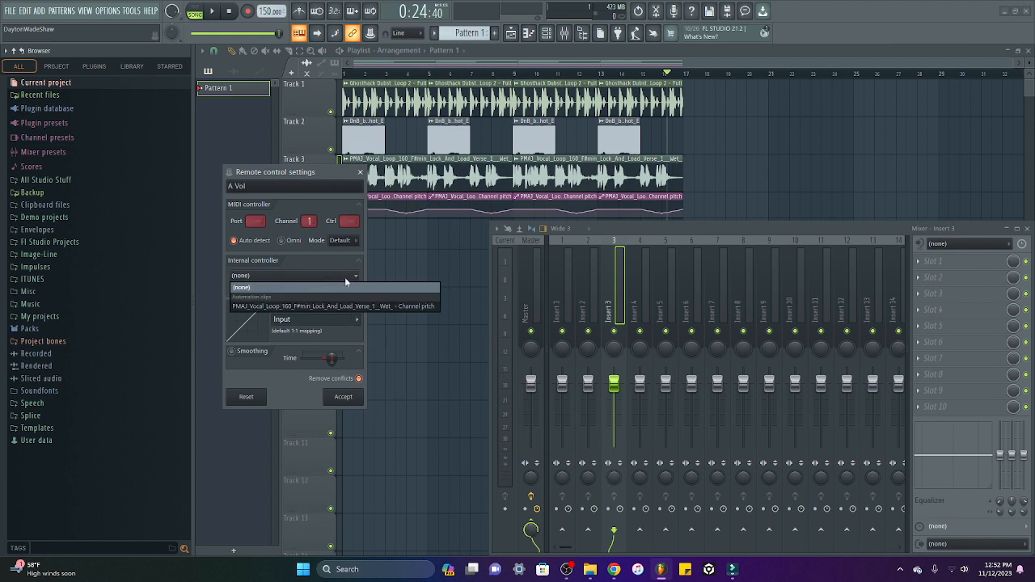
{"action": "left_click", "coordinate": [403, 307]}
{"action": "left_click", "coordinate": [343, 396]}
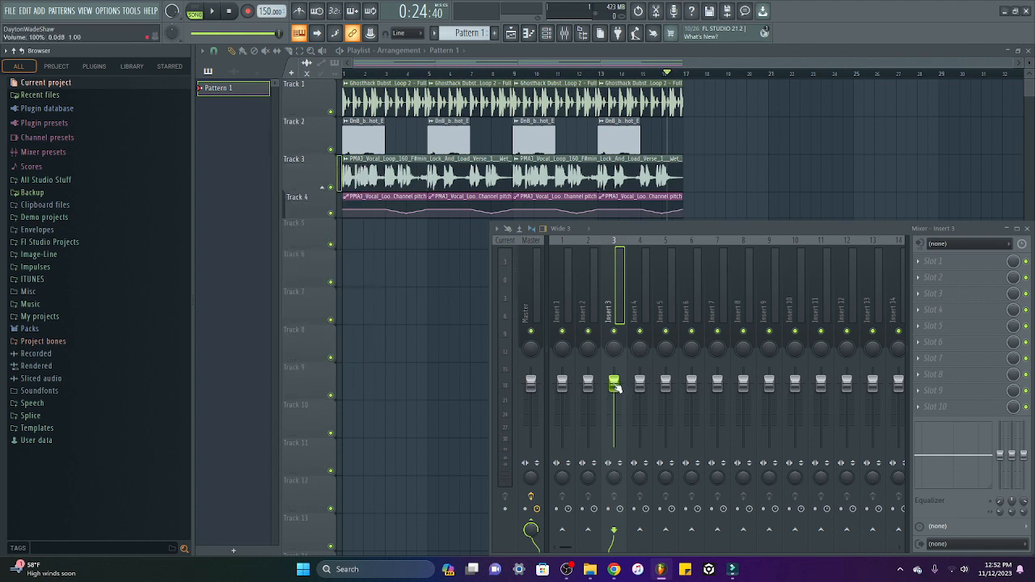
Create an automation clip for the volume fader of mixer Insert 3 and close the mixer.
{"action": "right_click", "coordinate": [615, 386]}
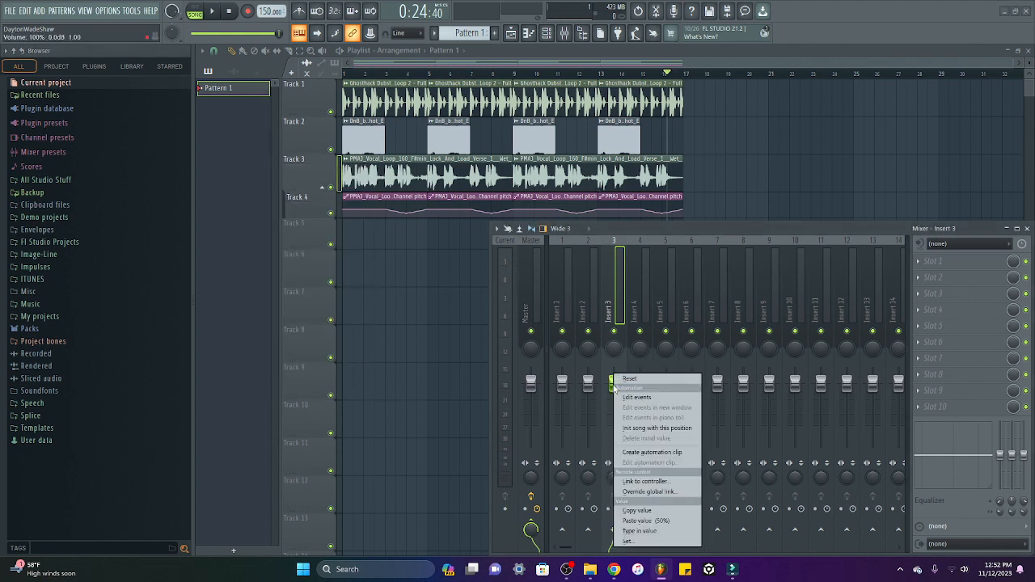
{"action": "left_click", "coordinate": [658, 455]}
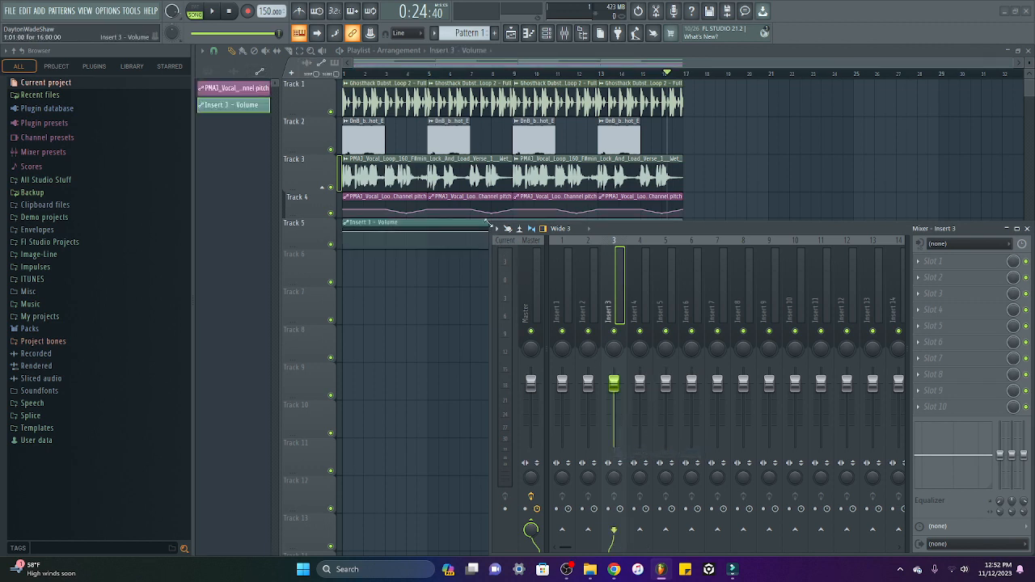
{"action": "left_click", "coordinate": [1027, 229]}
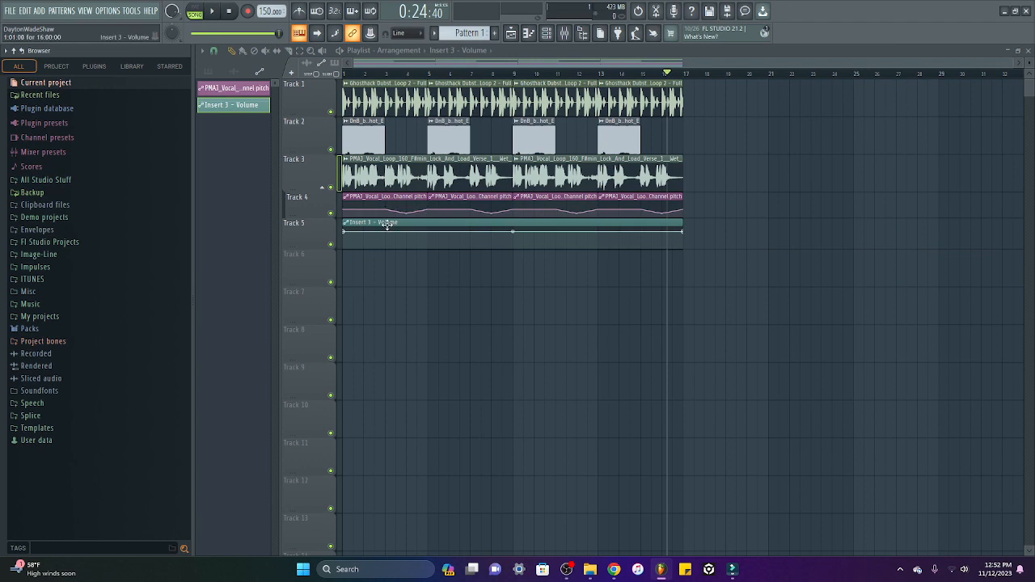
Open the remote control settings for A Vol, examine the available internal controllers, and close the settings.
{"action": "left_click", "coordinate": [374, 37]}
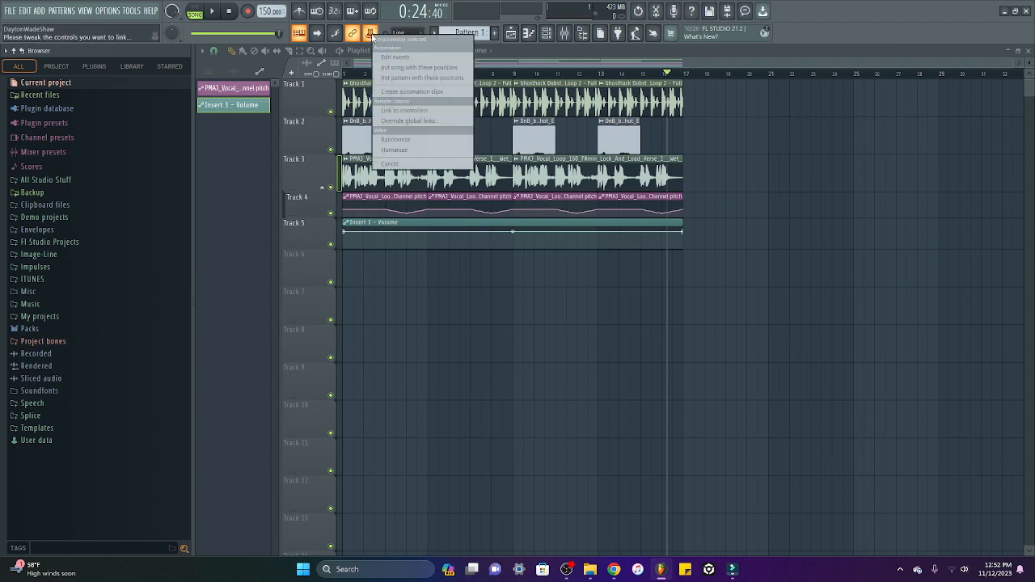
{"action": "left_click", "coordinate": [373, 37]}
{"action": "left_click", "coordinate": [371, 34]}
{"action": "left_click", "coordinate": [427, 143]}
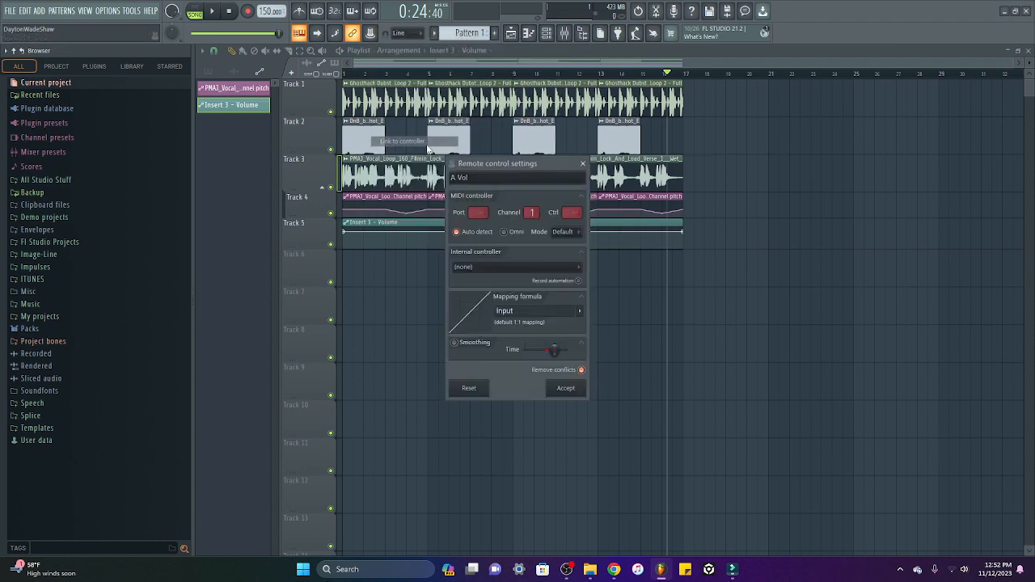
{"action": "left_click", "coordinate": [561, 270]}
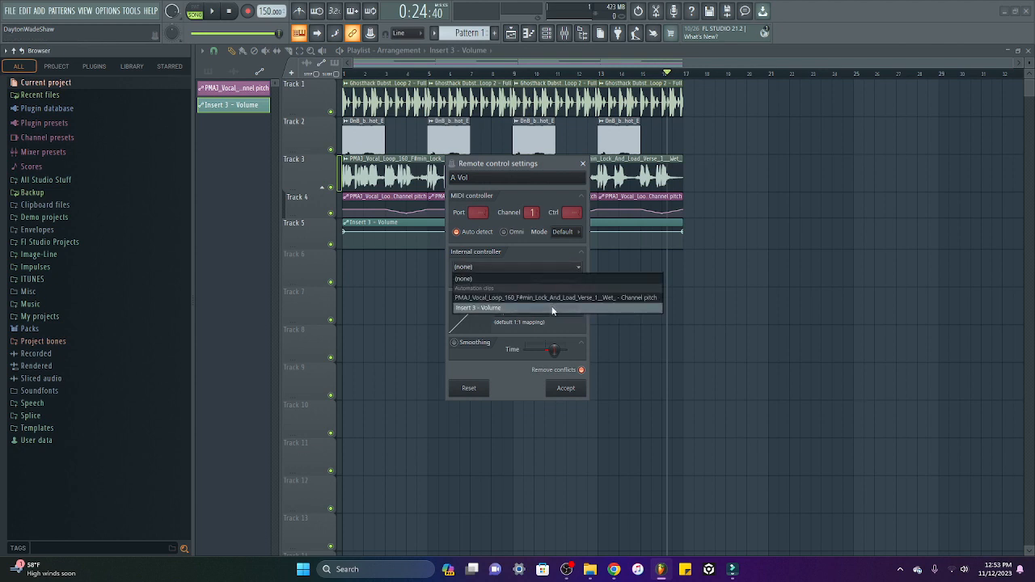
{"action": "left_click", "coordinate": [518, 309]}
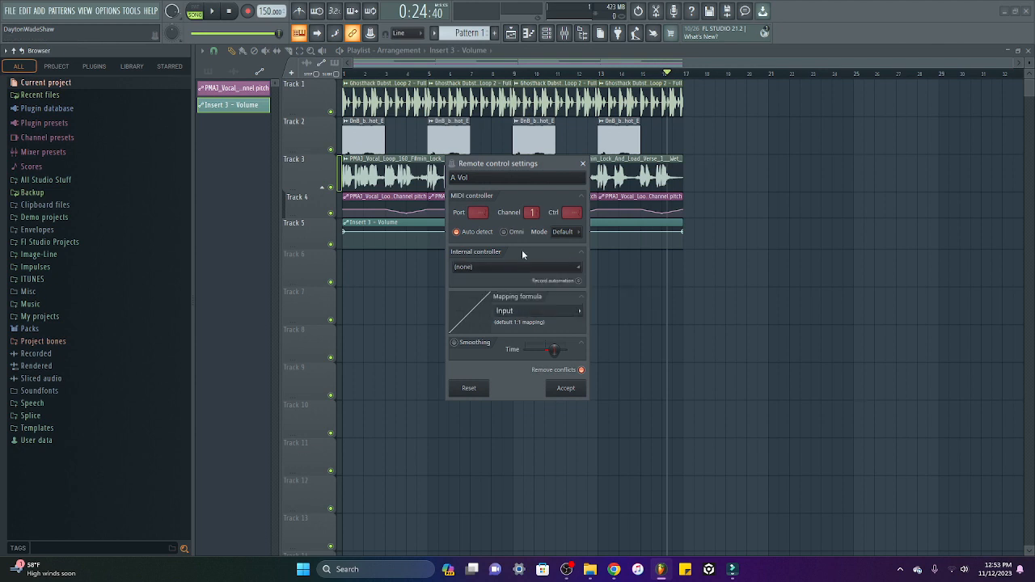
{"action": "left_click_drag", "start_coordinate": [517, 165], "coordinate": [714, 238]}
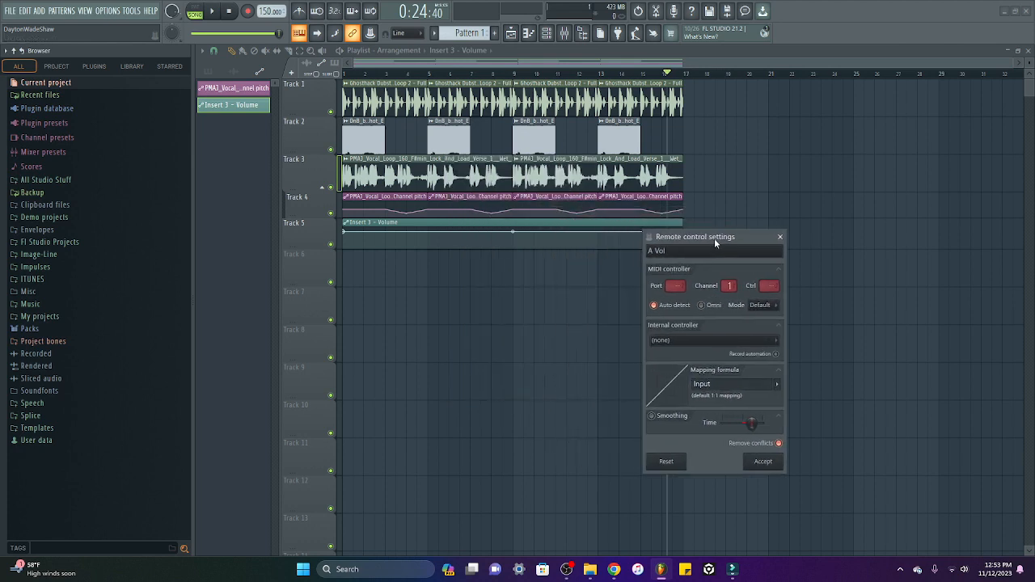
{"action": "left_click", "coordinate": [780, 237]}
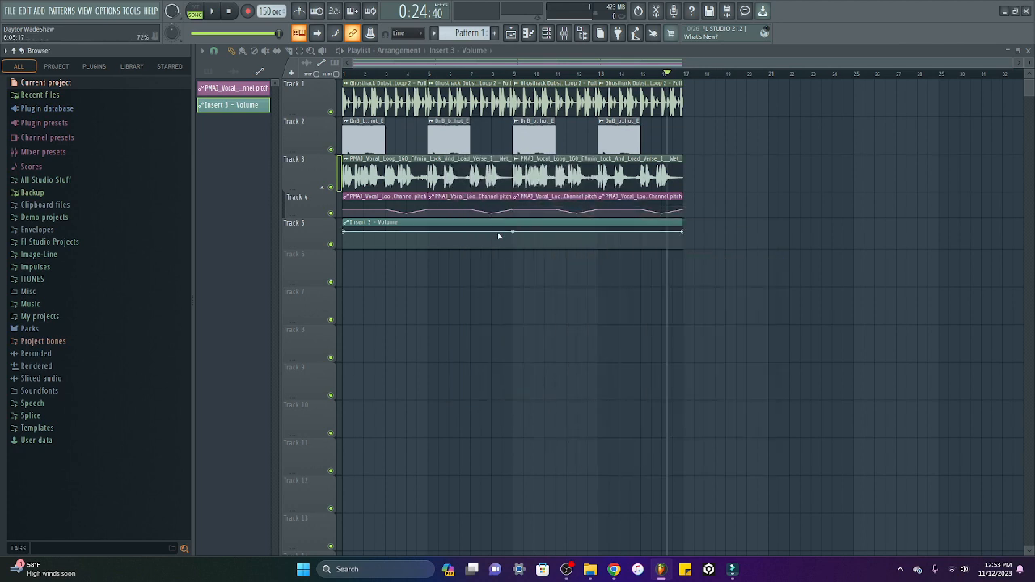
Lower the middle point of the Insert 3 - Volume automation clip at bar 9 to the clip's lower edge.
{"action": "left_click_drag", "start_coordinate": [513, 235], "coordinate": [514, 248]}
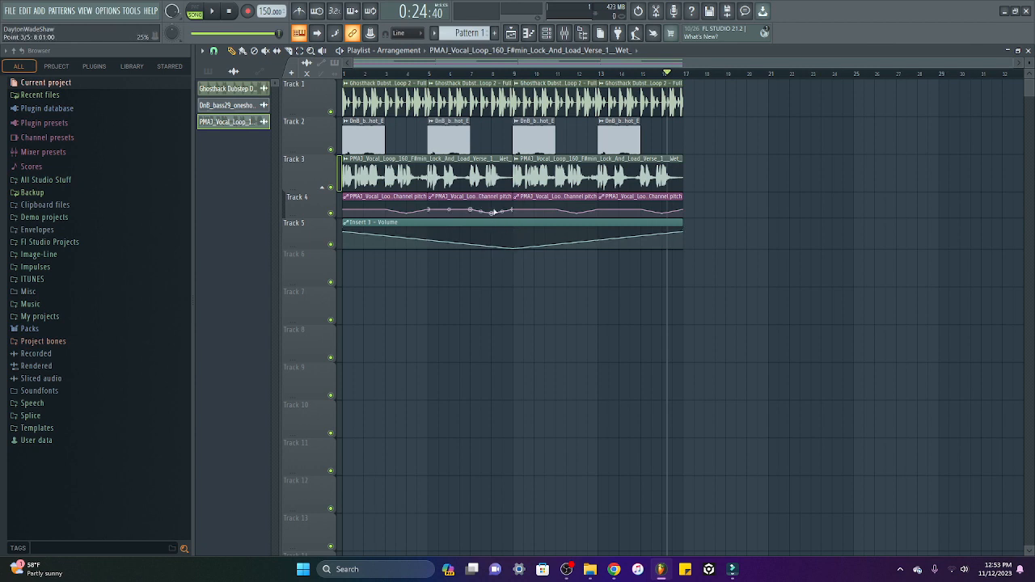
Open the vocal loop's channel settings and examine the internal controllers available for its channel pitch.
{"action": "double_click", "coordinate": [484, 166]}
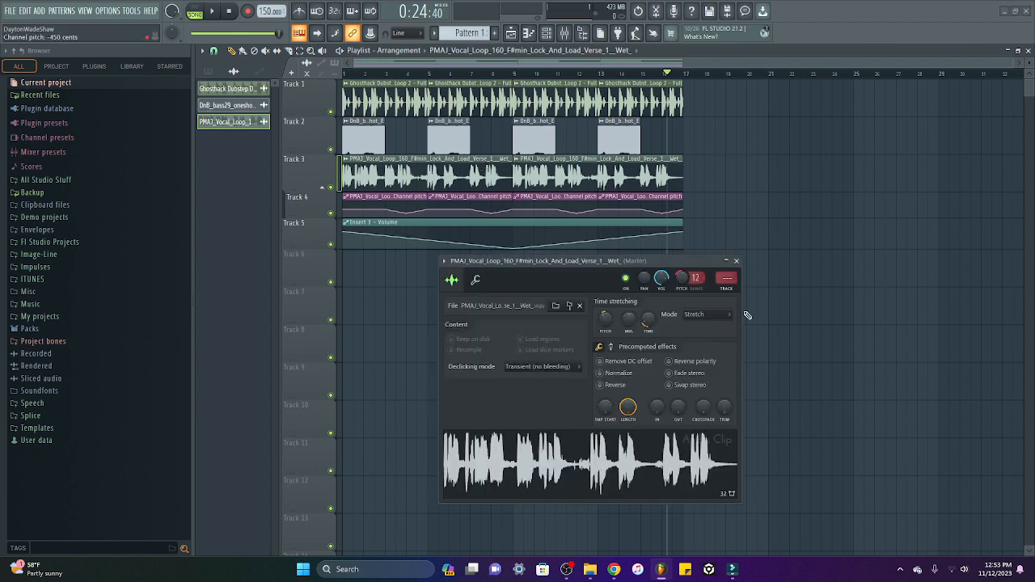
{"action": "scroll", "coordinate": [684, 281], "scroll_direction": "up", "scroll_amount": 9}
{"action": "right_click", "coordinate": [681, 285]}
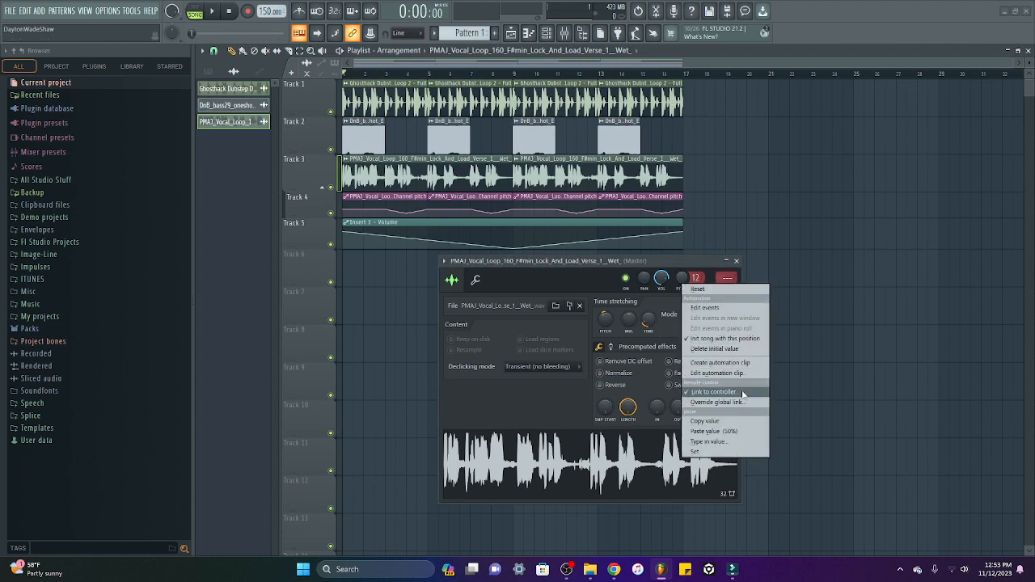
{"action": "left_click", "coordinate": [687, 392]}
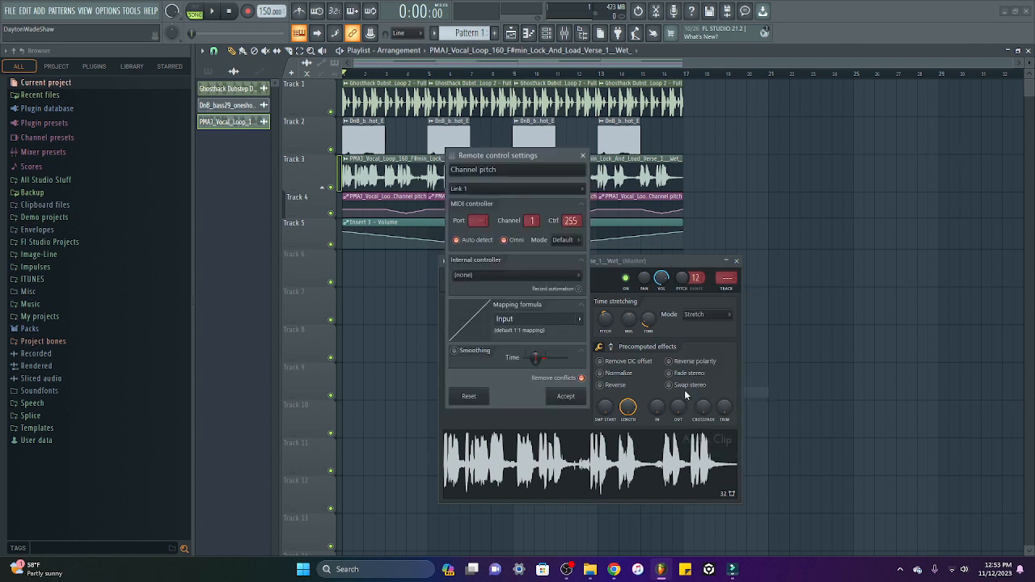
{"action": "left_click", "coordinate": [544, 278]}
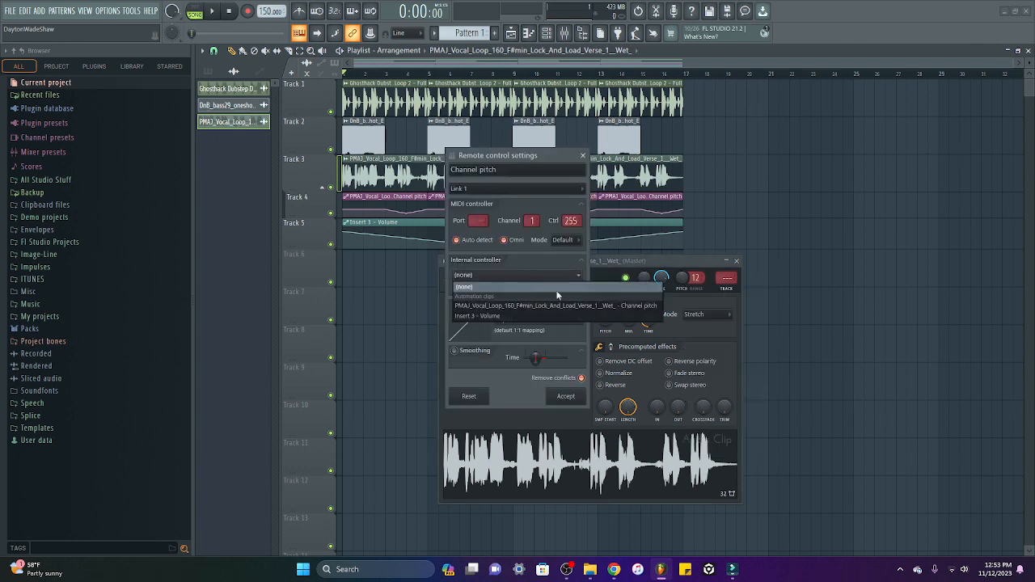
{"action": "left_click", "coordinate": [583, 156]}
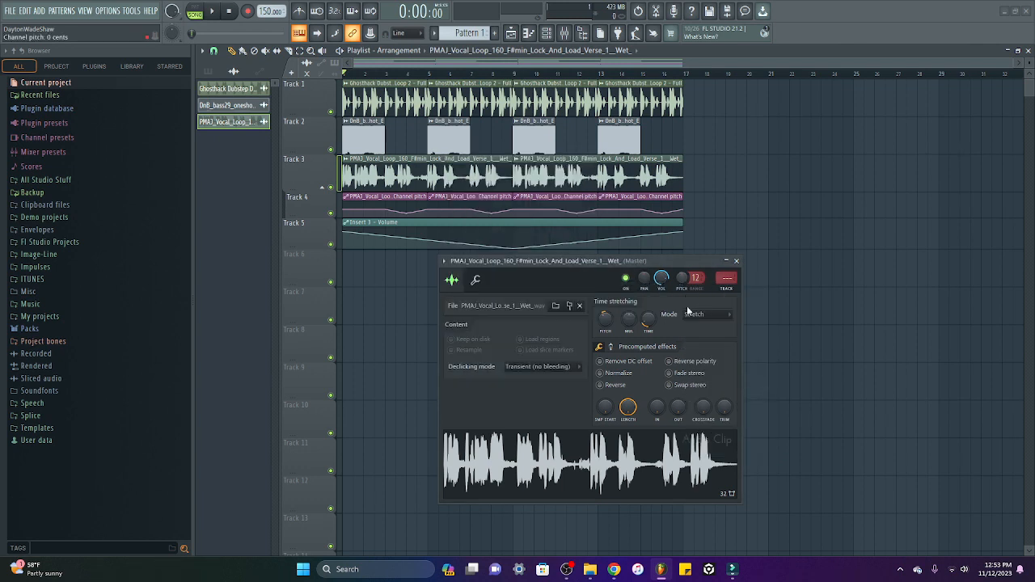
Link the vocal loop's channel pitch to the Insert 3 - Volume automation clip as internal controller, and close the channel settings.
{"action": "right_click", "coordinate": [684, 283]}
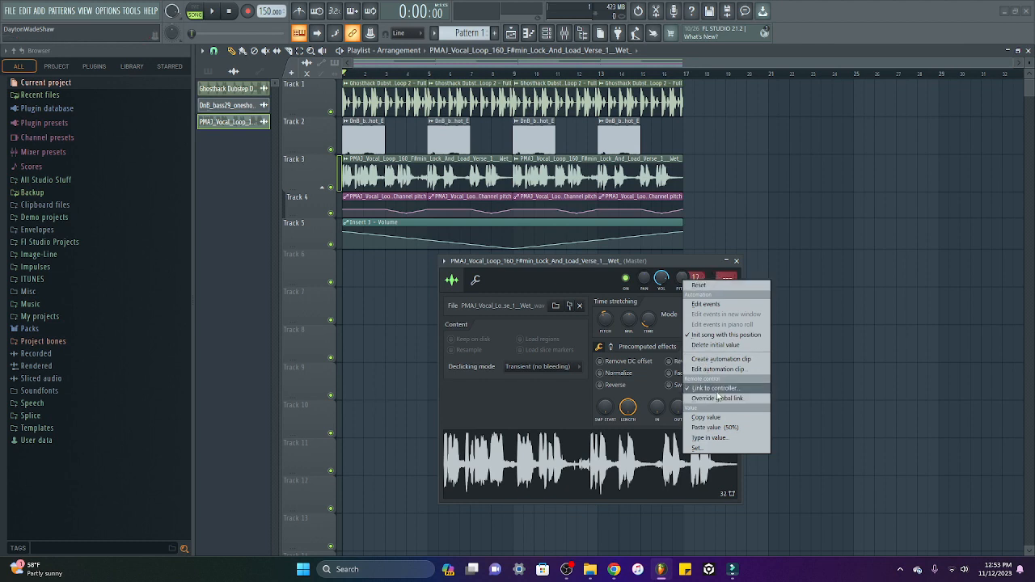
{"action": "left_click", "coordinate": [712, 389]}
{"action": "left_click", "coordinate": [502, 275]}
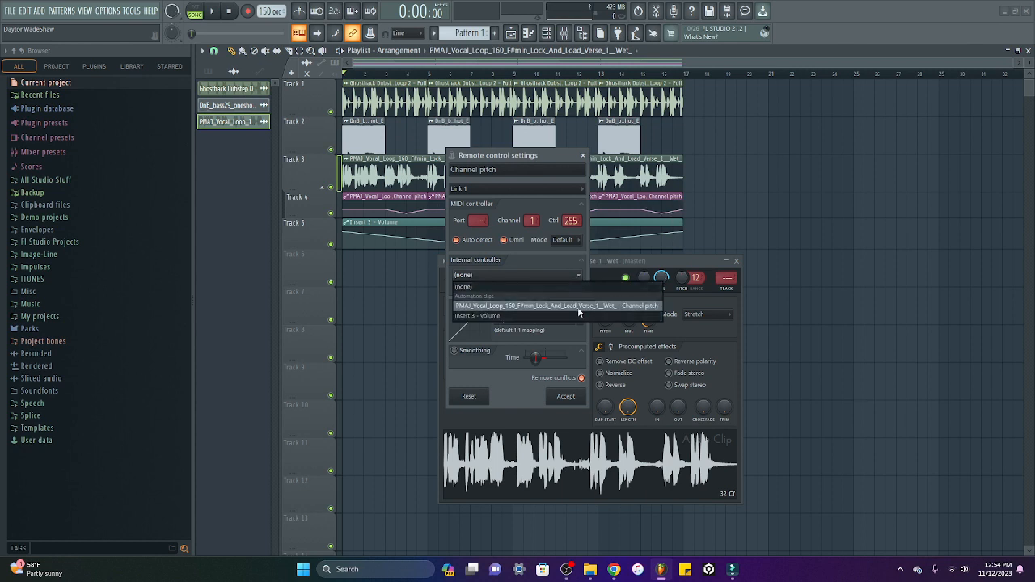
{"action": "left_click", "coordinate": [569, 318]}
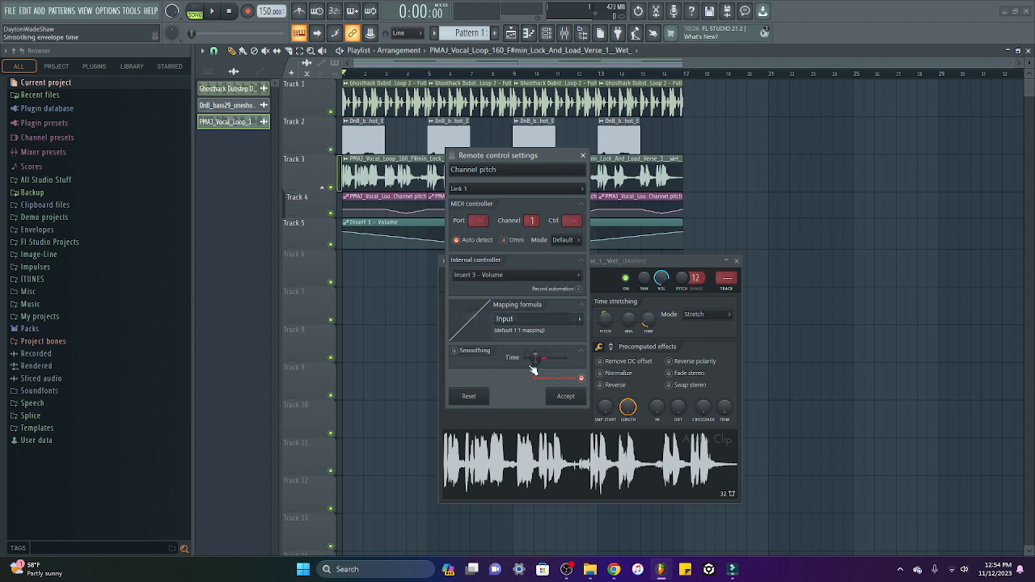
{"action": "left_click", "coordinate": [566, 396]}
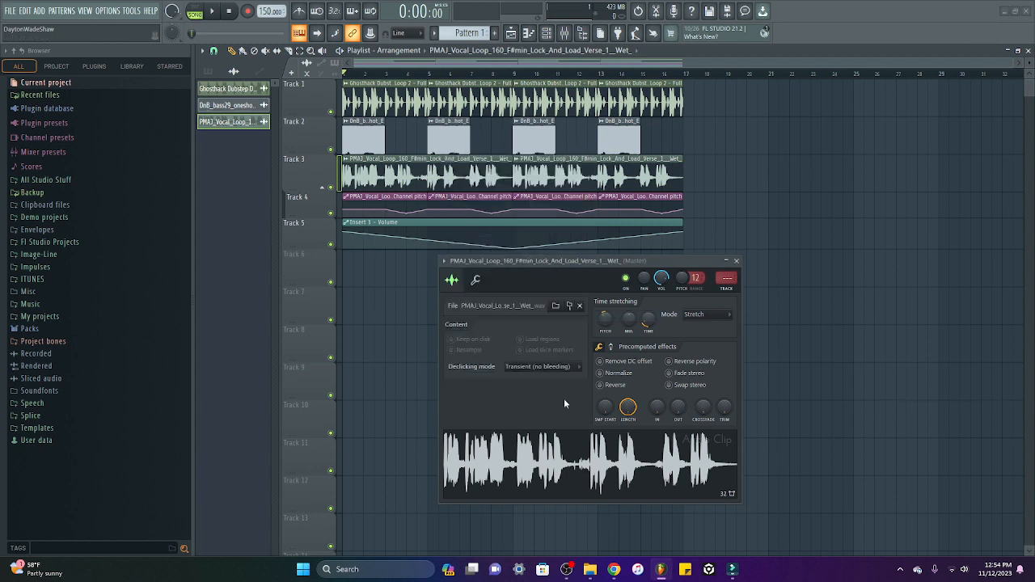
{"action": "left_click", "coordinate": [736, 260]}
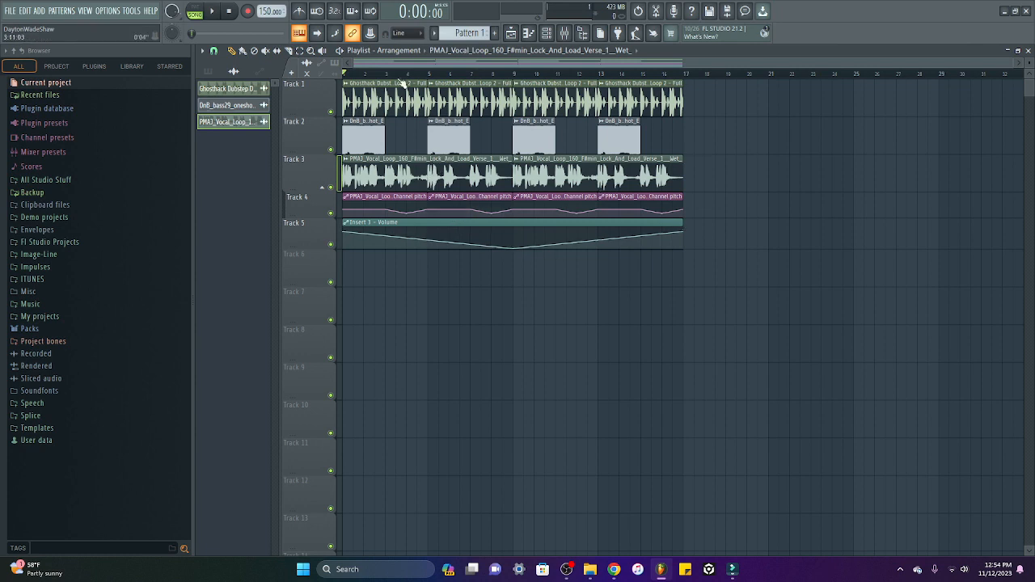
Reopen the multilink remote control settings for A Vol to view them, and close them without changes.
{"action": "scroll", "coordinate": [408, 60], "scroll_direction": "up", "scroll_amount": 1}
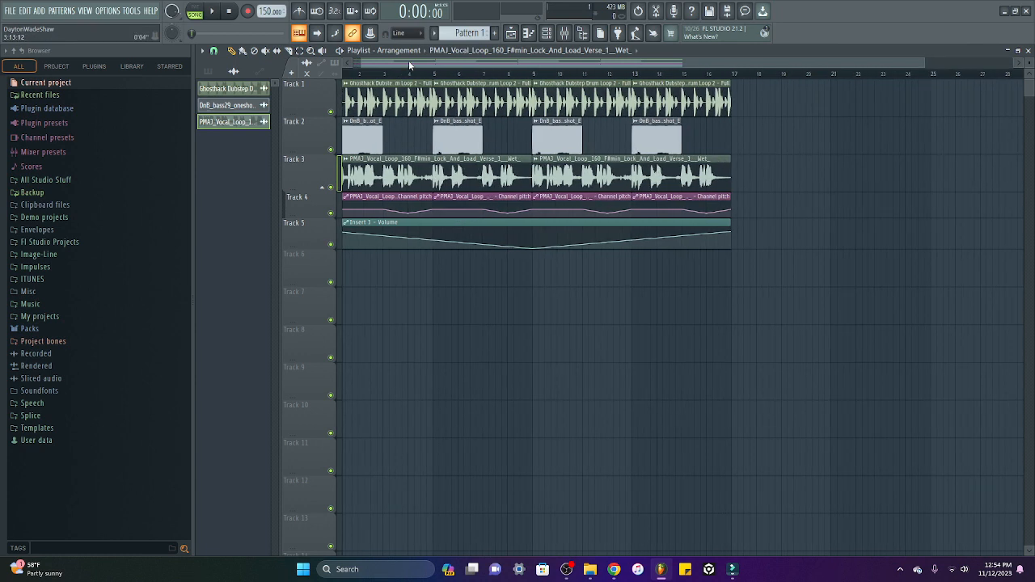
{"action": "right_click", "coordinate": [374, 34]}
{"action": "left_click", "coordinate": [407, 139]}
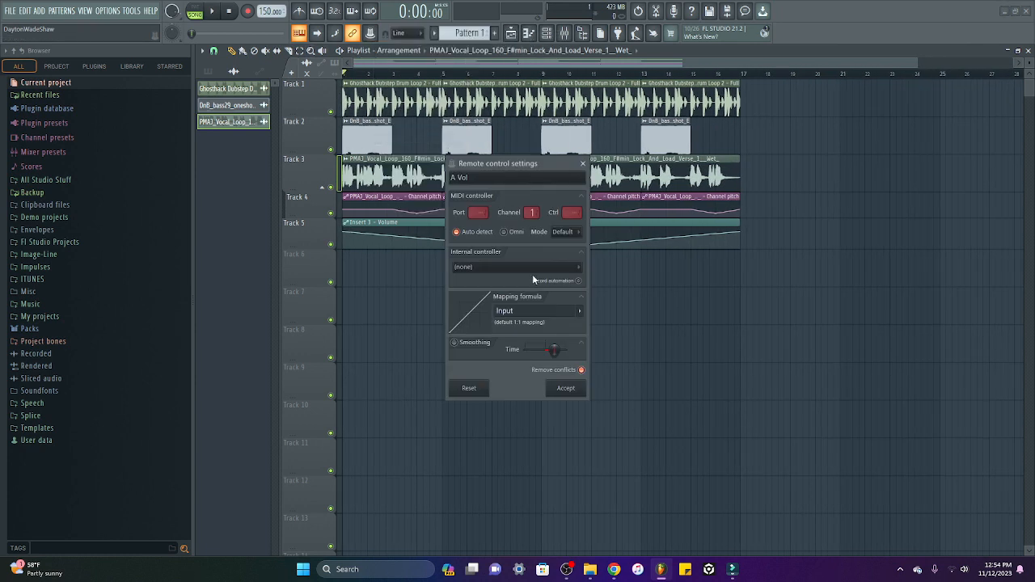
{"action": "left_click", "coordinate": [584, 163]}
Enlarge Tracks 4 and 5, and raise the Insert 3 - Volume clip's middle point to 30% during song playback.
{"action": "scroll", "coordinate": [454, 62], "scroll_direction": "up", "scroll_amount": 1}
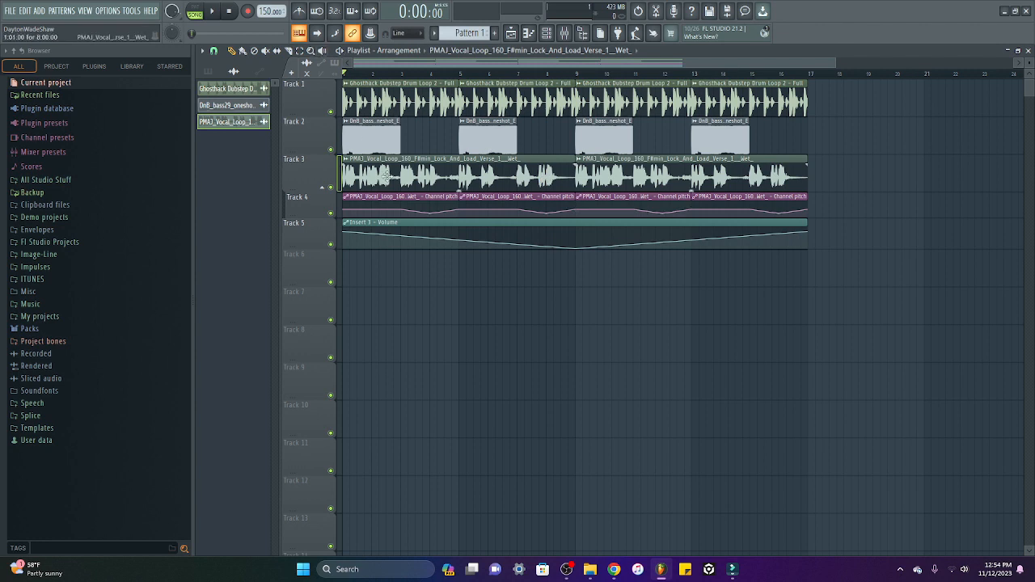
{"action": "left_click_drag", "start_coordinate": [320, 214], "coordinate": [316, 277]}
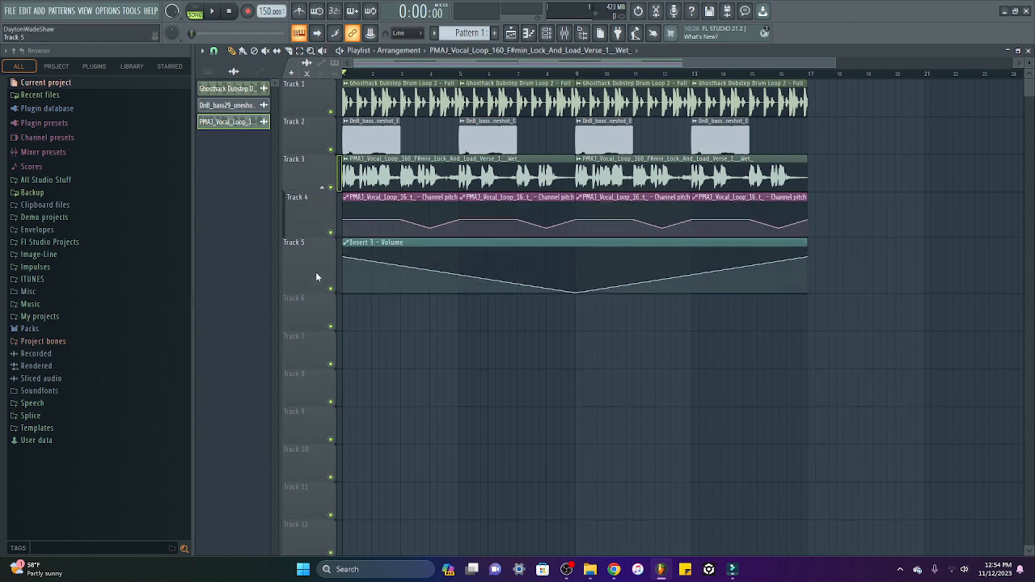
{"action": "left_click", "coordinate": [214, 12]}
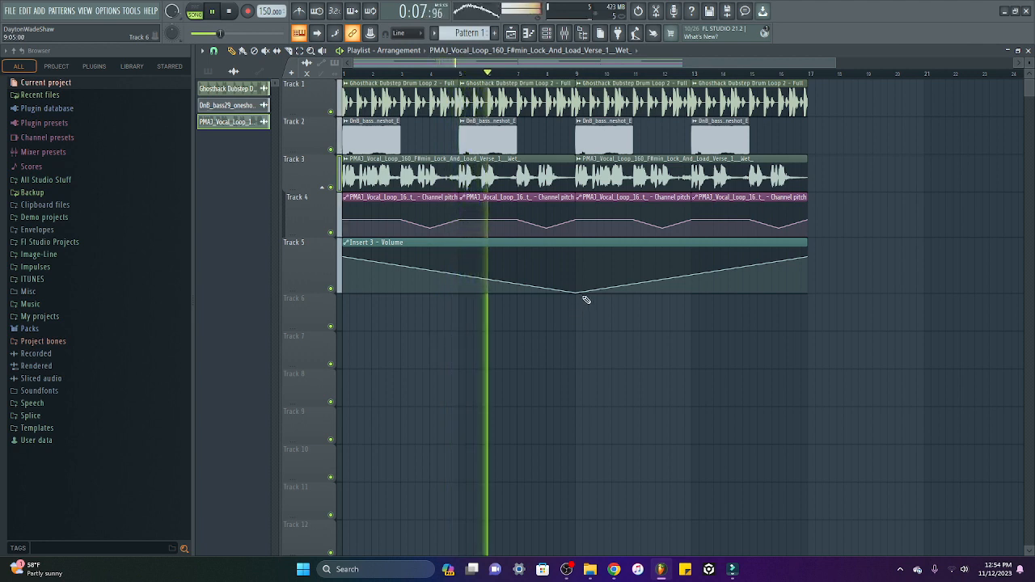
{"action": "left_click_drag", "start_coordinate": [577, 293], "coordinate": [579, 280]}
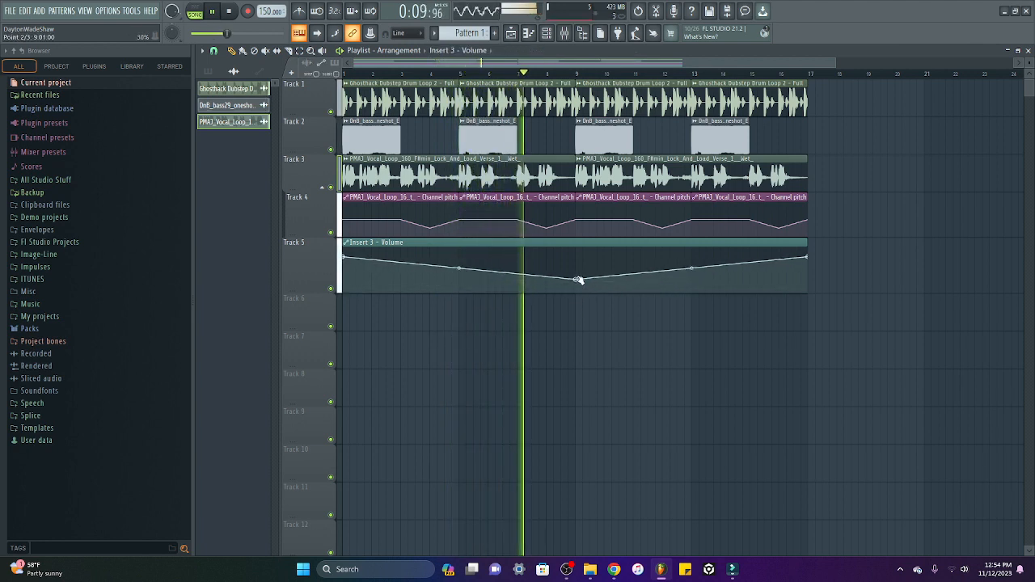
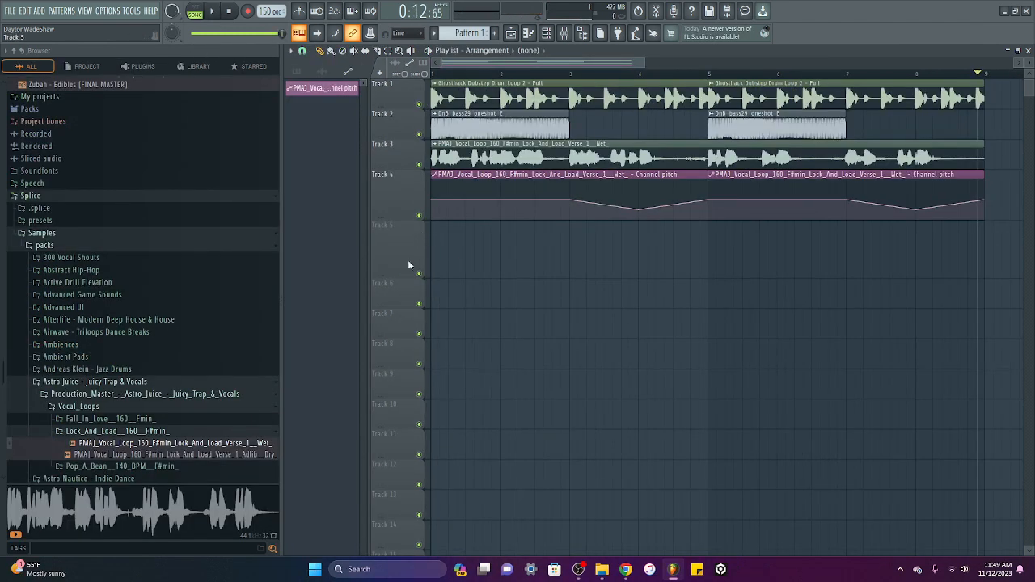
Reduce the height of Track 4 and show the patterns in the playlist's picker.
{"action": "left_click_drag", "start_coordinate": [402, 215], "coordinate": [402, 205]}
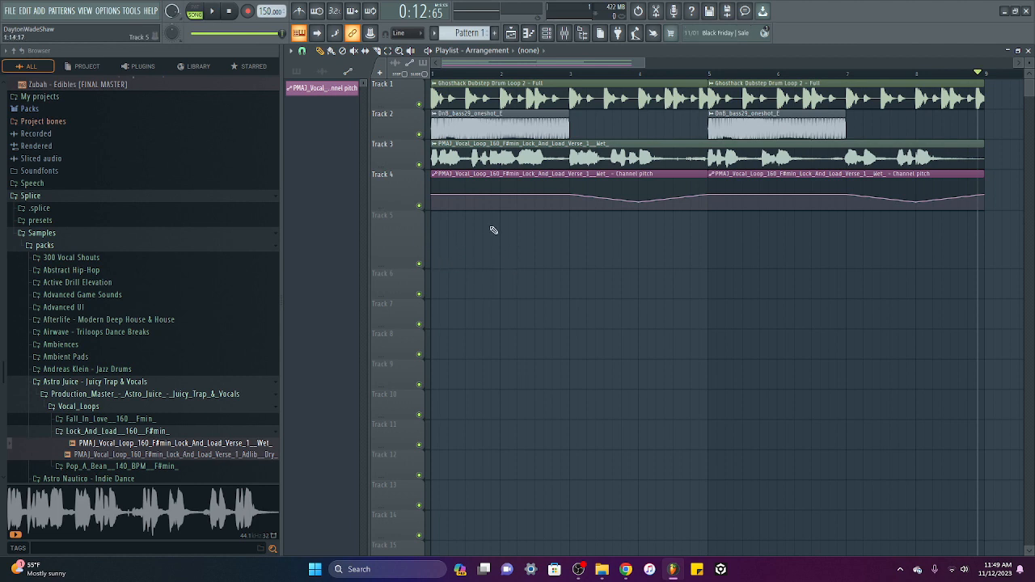
{"action": "left_click", "coordinate": [296, 72]}
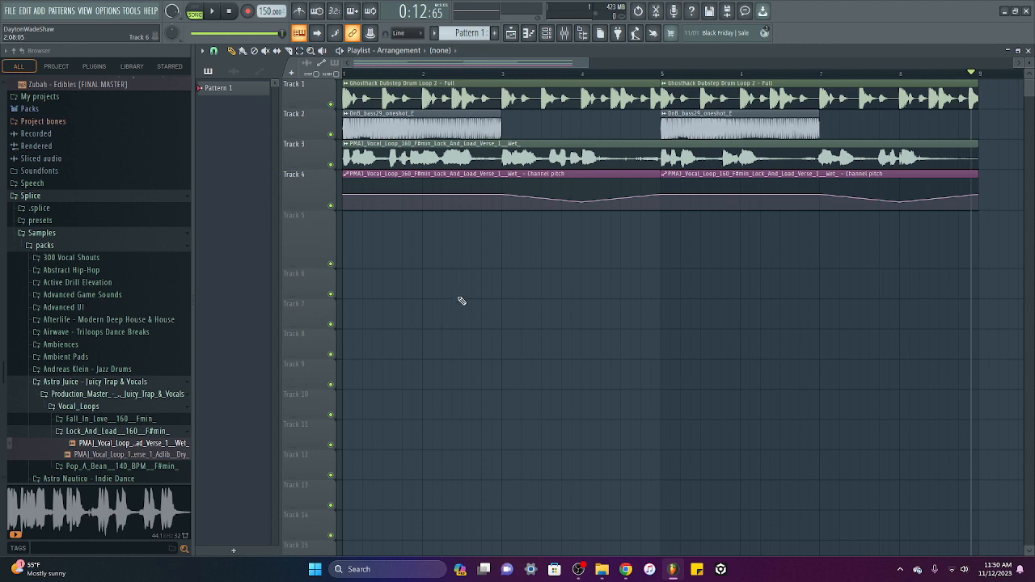
{"action": "scroll", "coordinate": [461, 301], "scroll_direction": "down", "scroll_amount": 4}
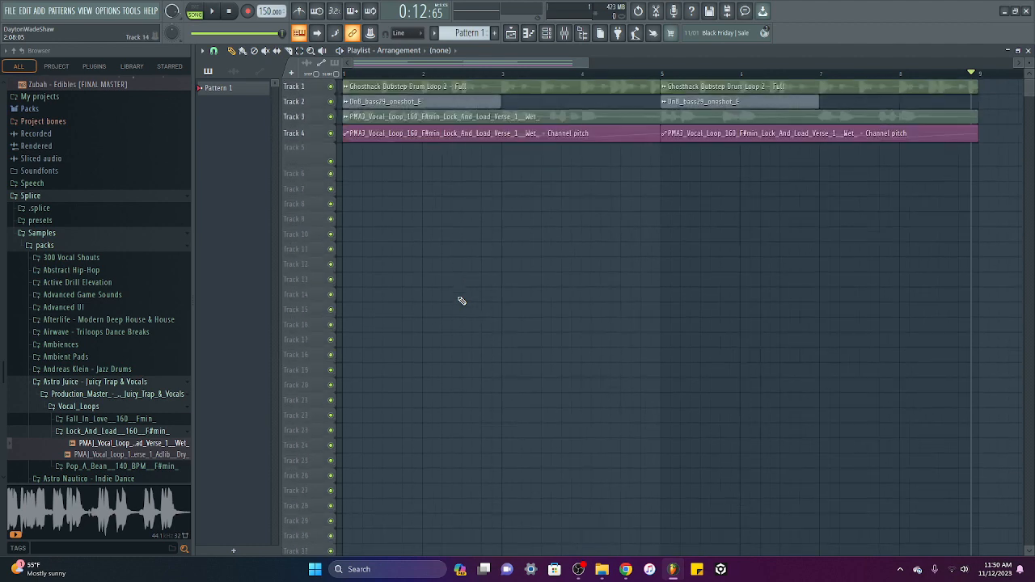
{"action": "scroll", "coordinate": [461, 301], "scroll_direction": "up", "scroll_amount": 3}
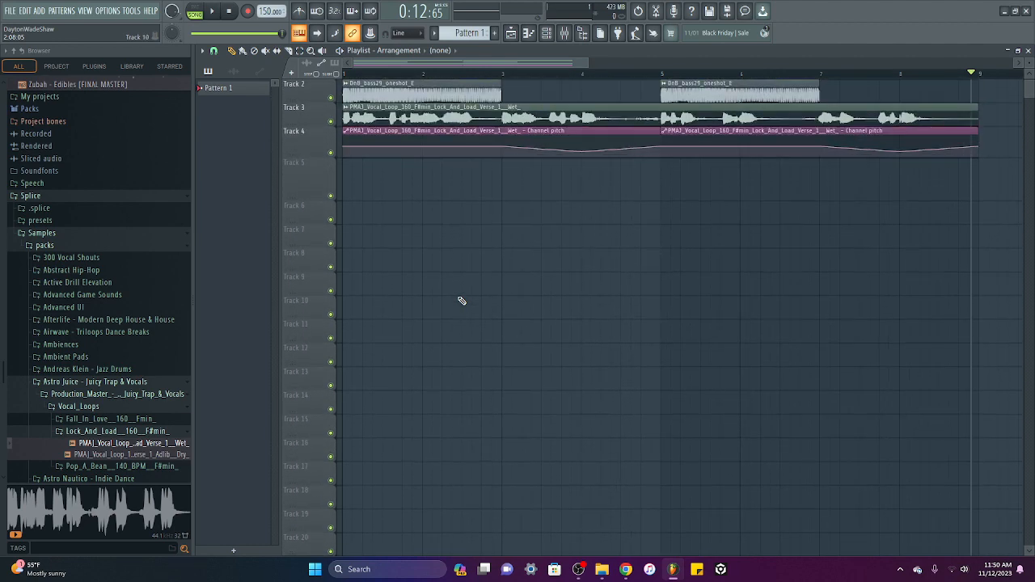
Zoom the playlist timeline in and out, and enlarge the height of all playlist tracks.
{"action": "scroll", "coordinate": [461, 301], "scroll_direction": "up", "scroll_amount": 2}
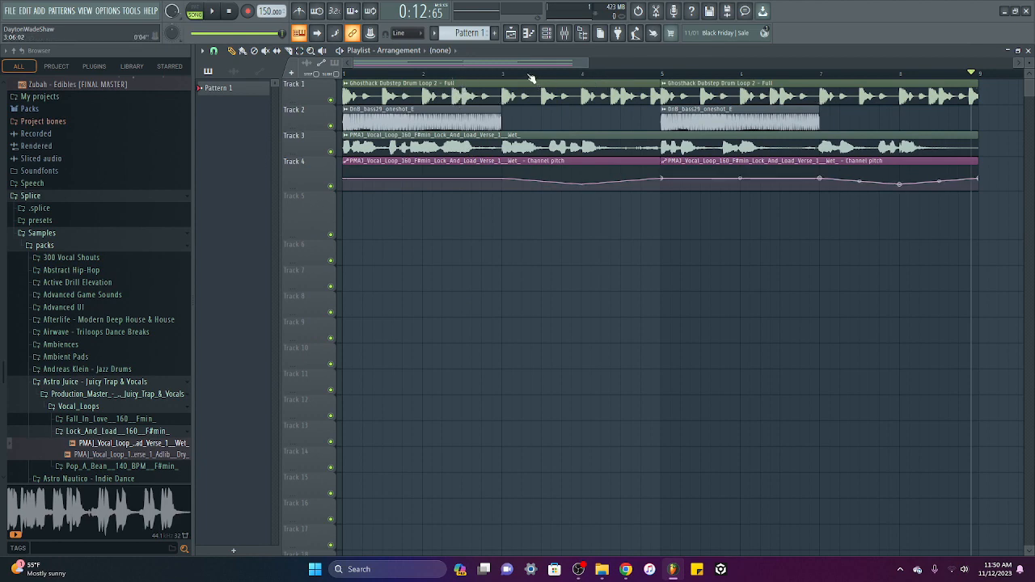
{"action": "scroll", "coordinate": [531, 78], "scroll_direction": "down", "scroll_amount": 3}
{"action": "scroll", "coordinate": [531, 78], "scroll_direction": "up", "scroll_amount": 3}
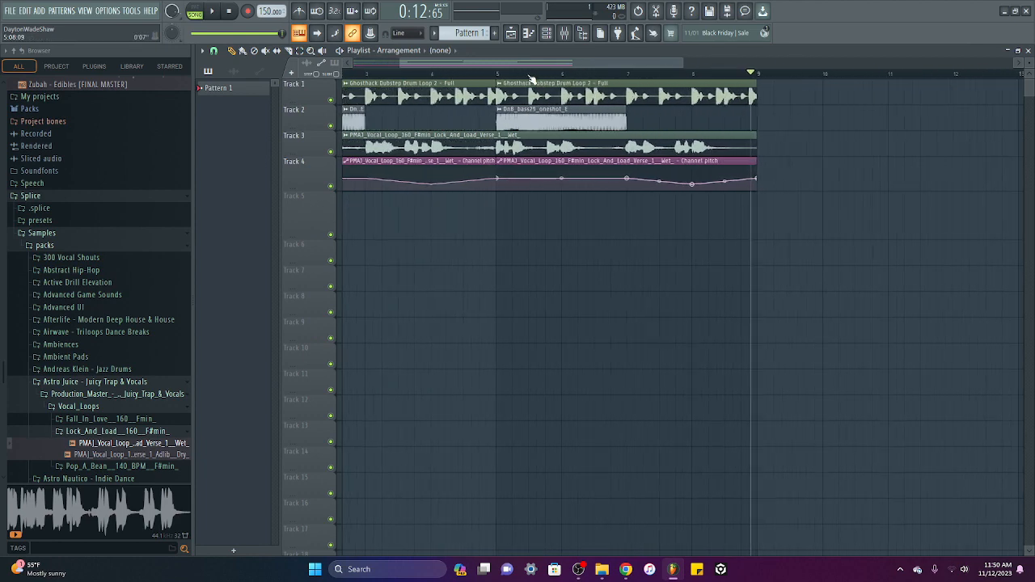
{"action": "scroll", "coordinate": [650, 72], "scroll_direction": "down", "scroll_amount": 2}
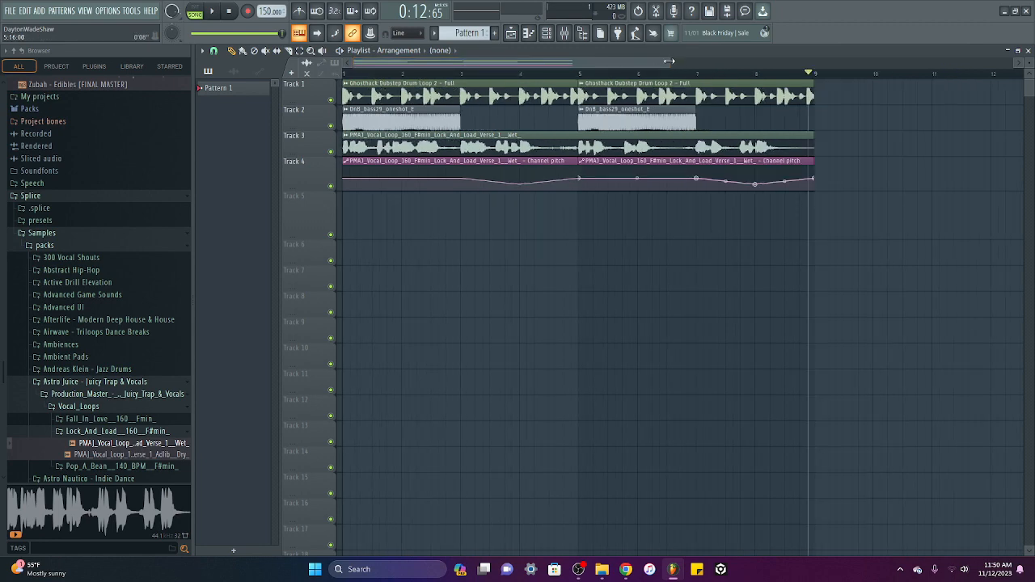
{"action": "scroll", "coordinate": [669, 60], "scroll_direction": "up", "scroll_amount": 2}
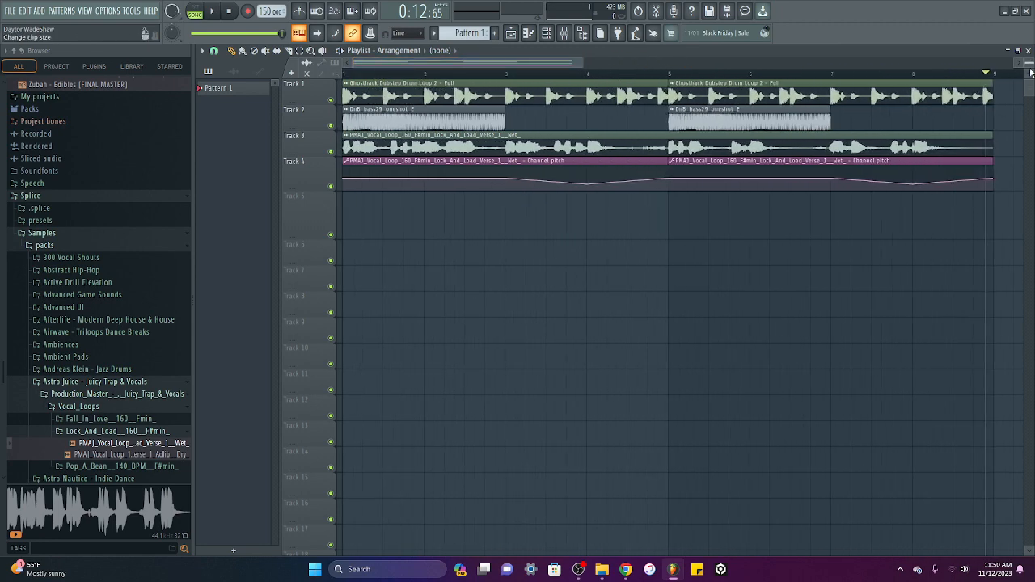
{"action": "mouse_move", "coordinate": [1029, 63]}
{"action": "left_mouse_down"}
{"action": "mouse_move", "coordinate": [1029, 81]}
{"action": "mouse_move", "coordinate": [1029, 48]}
{"action": "mouse_move", "coordinate": [1029, 68]}
{"action": "left_mouse_up"}
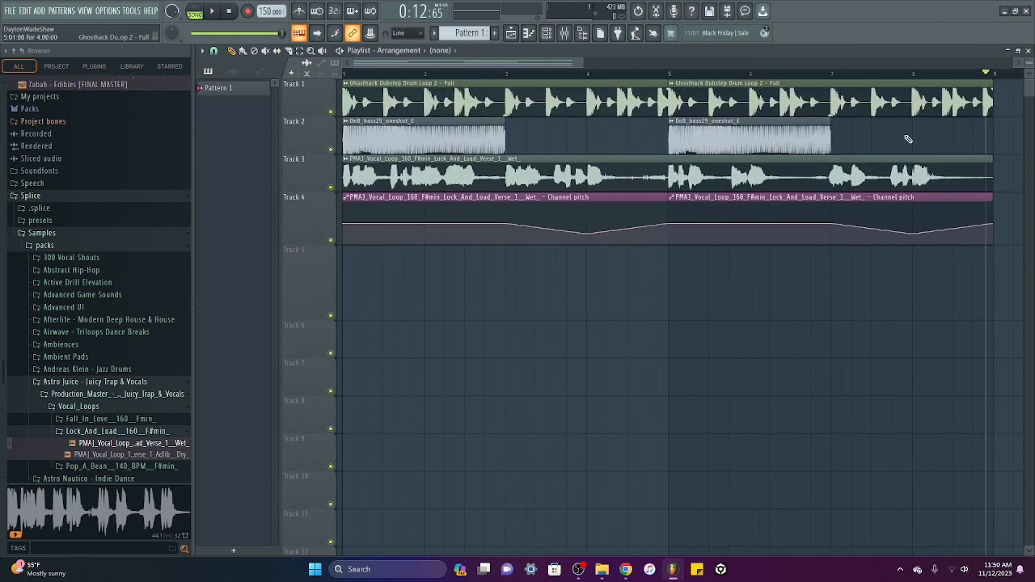
Open the 808 Kick piano roll, view its keys and note grid, and close it.
{"action": "left_click", "coordinate": [541, 39]}
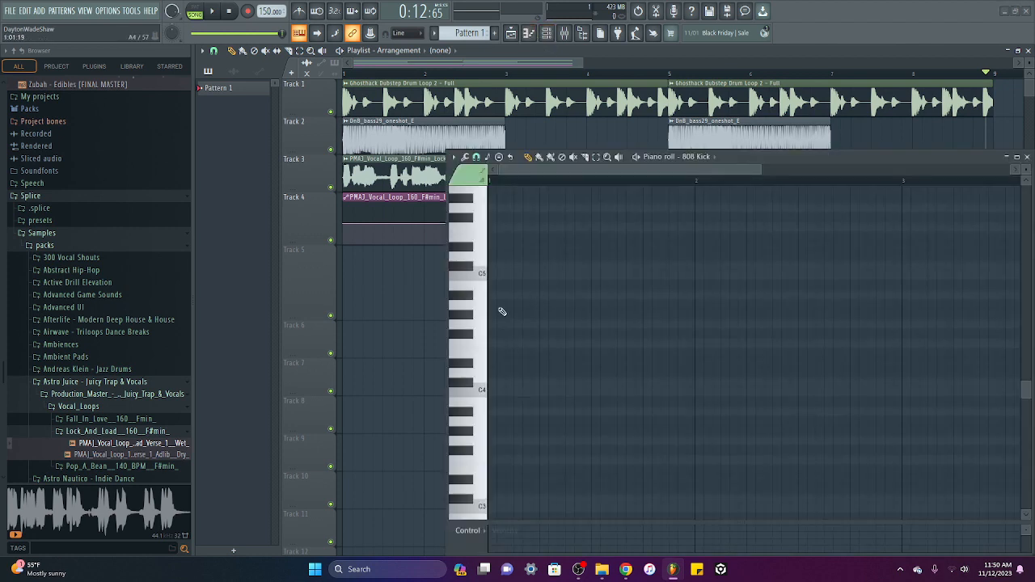
{"action": "scroll", "coordinate": [482, 321], "scroll_direction": "down", "scroll_amount": 3}
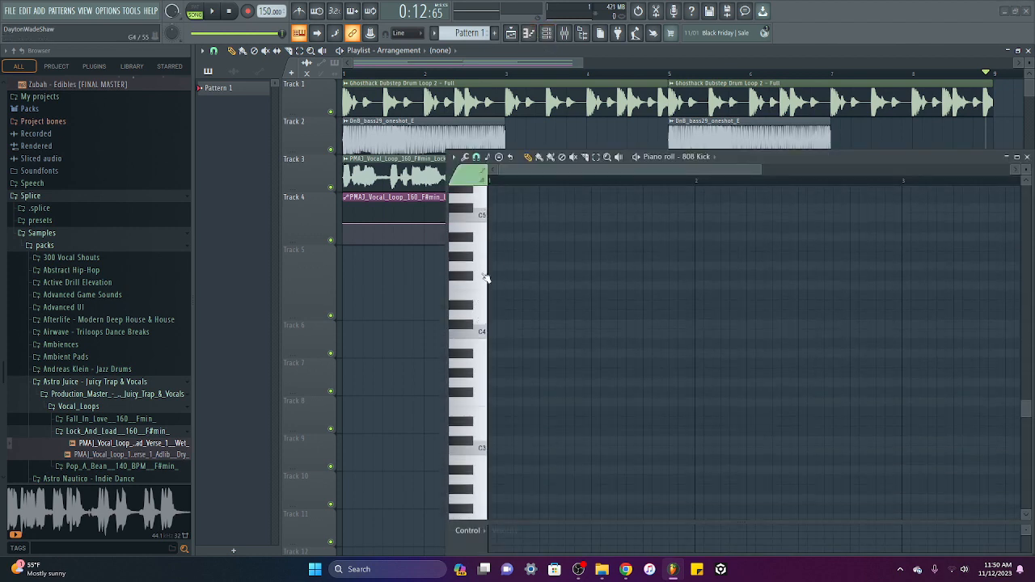
{"action": "left_click_drag", "start_coordinate": [485, 271], "coordinate": [486, 293]}
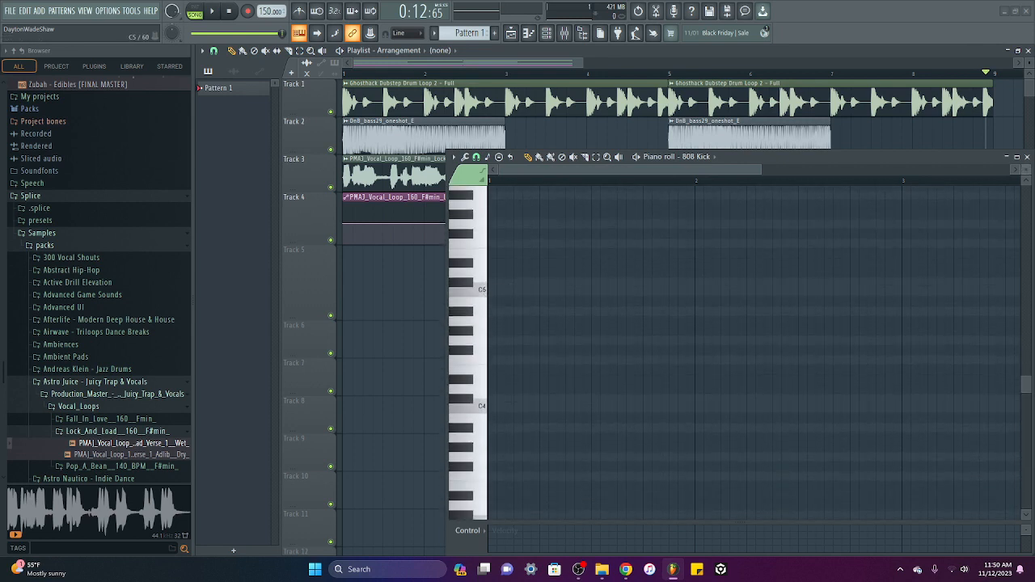
{"action": "left_click_drag", "start_coordinate": [1027, 169], "coordinate": [1026, 172]}
{"action": "left_click", "coordinate": [1028, 157]}
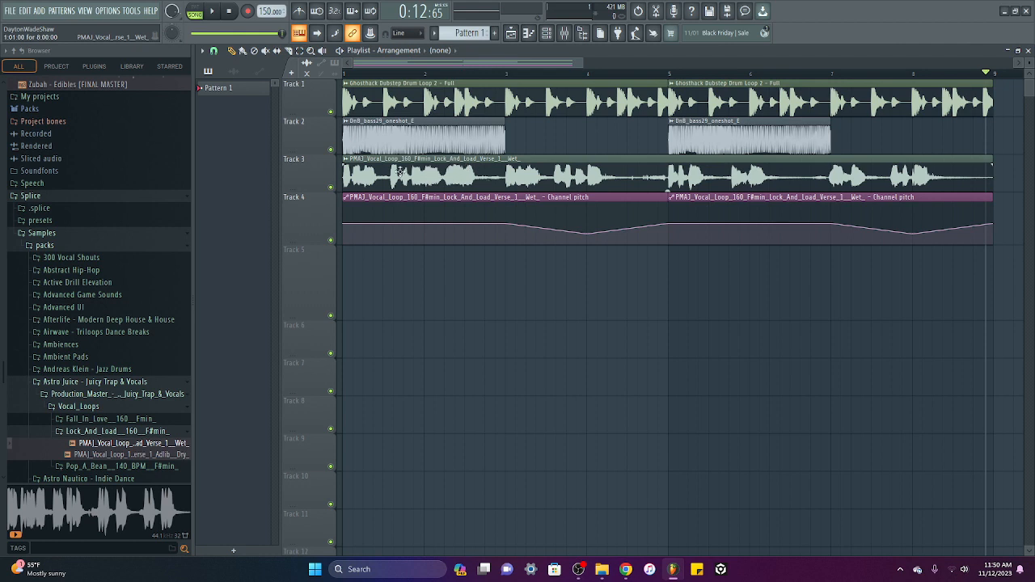
Group Track 4 with the track above it and make it shorter, testing the collapse and expansion of the group.
{"action": "right_click", "coordinate": [310, 216]}
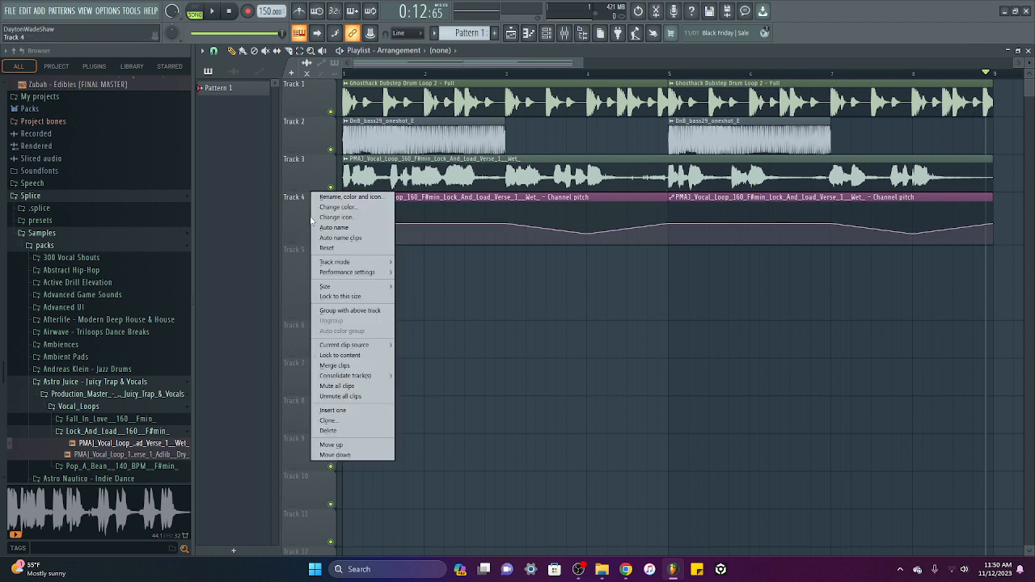
{"action": "left_click", "coordinate": [369, 310]}
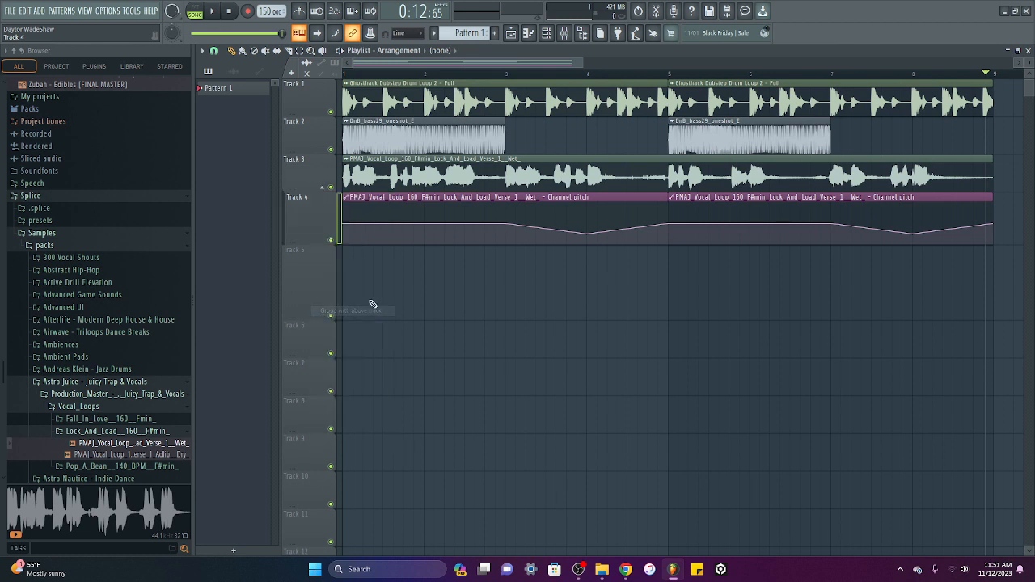
{"action": "left_click", "coordinate": [323, 188]}
{"action": "left_click", "coordinate": [322, 188]}
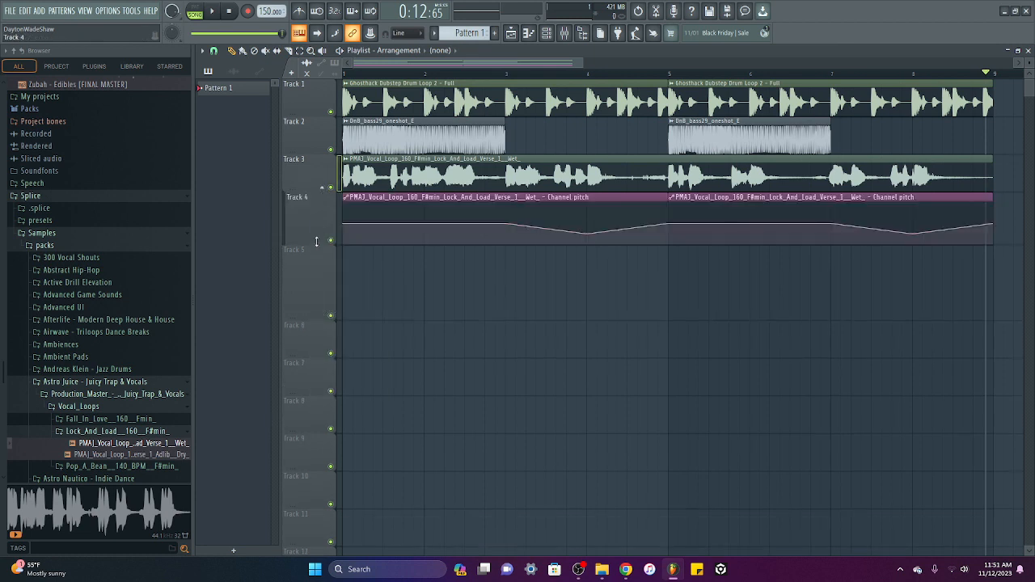
{"action": "left_click", "coordinate": [325, 190]}
{"action": "left_click", "coordinate": [324, 189]}
Select the time range from bar 5 to bar 9 and play that section of the song.
{"action": "left_click_drag", "start_coordinate": [573, 63], "coordinate": [709, 64]}
{"action": "left_click_drag", "start_coordinate": [766, 79], "coordinate": [571, 101]}
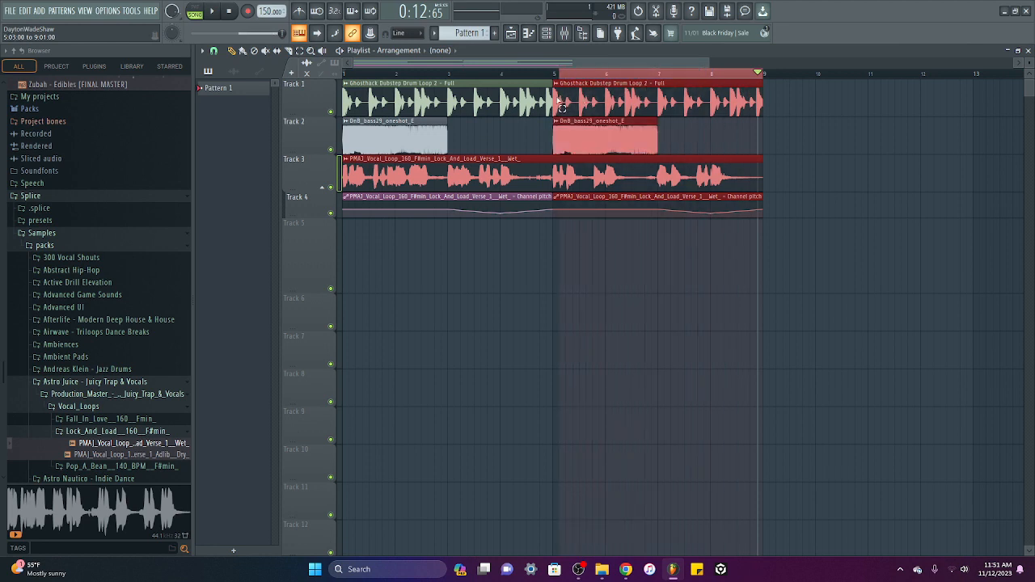
{"action": "left_click", "coordinate": [832, 249]}
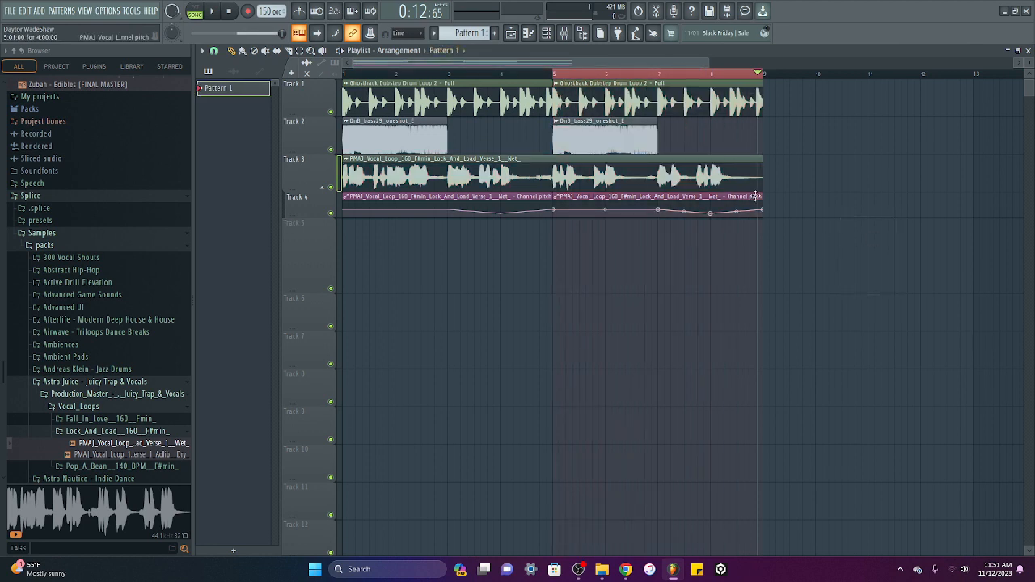
{"action": "key", "text": "space"}
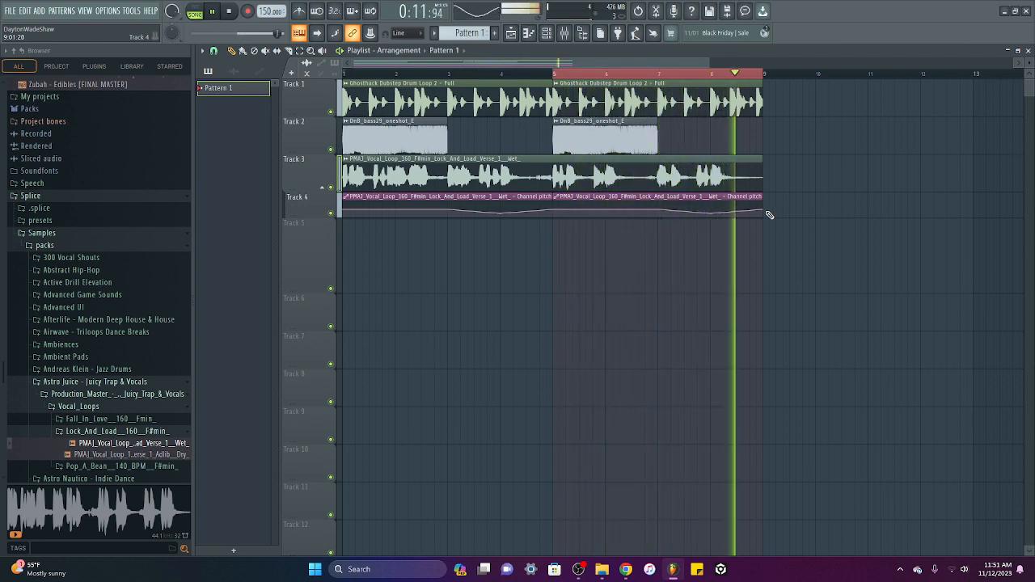
{"action": "key", "text": "space"}
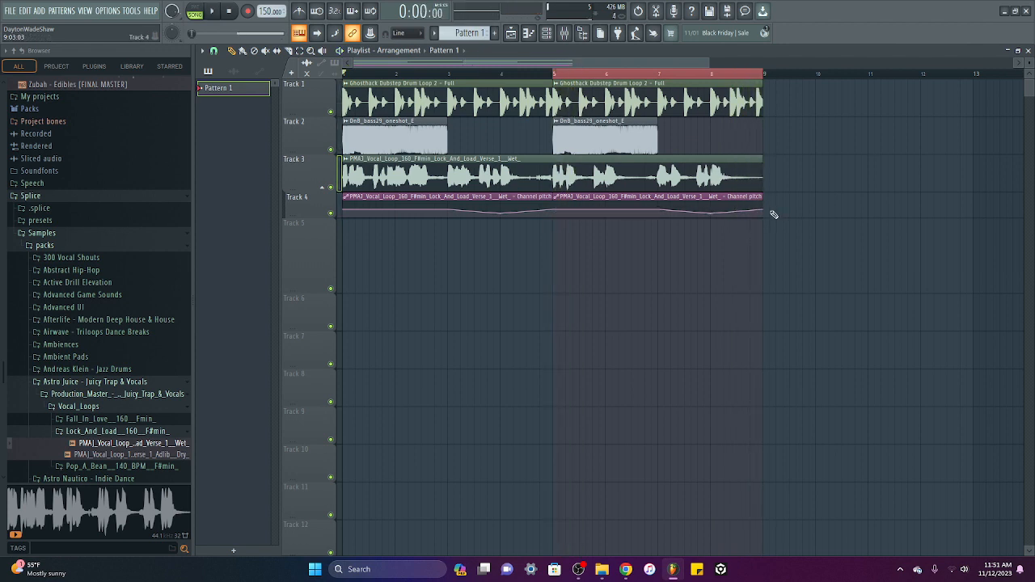
Duplicate all clips from bars 1 to 9 directly after bar 9, and clear the time selection.
{"action": "left_click_drag", "start_coordinate": [553, 78], "coordinate": [342, 88]}
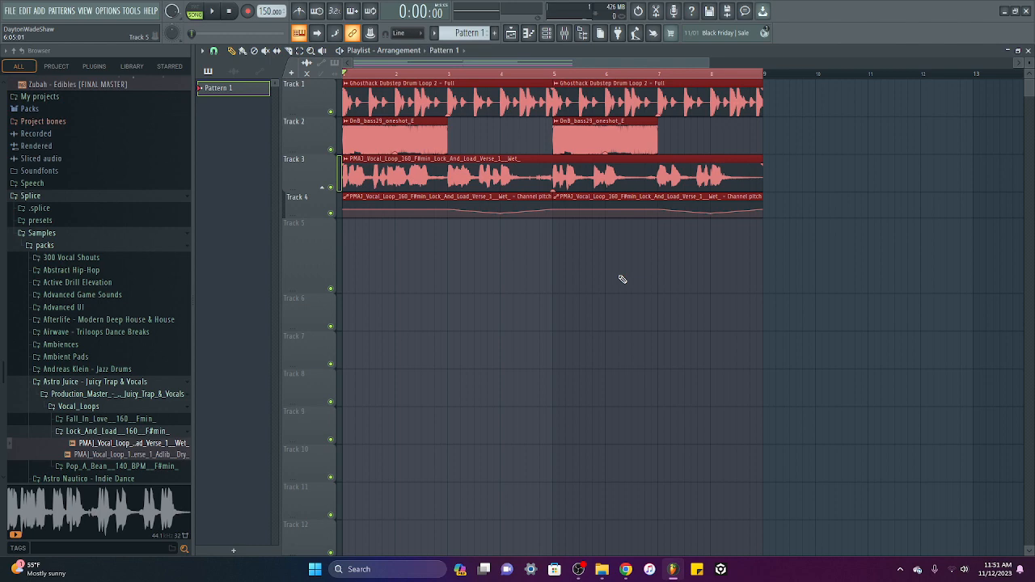
{"action": "key", "text": "ctrl+b"}
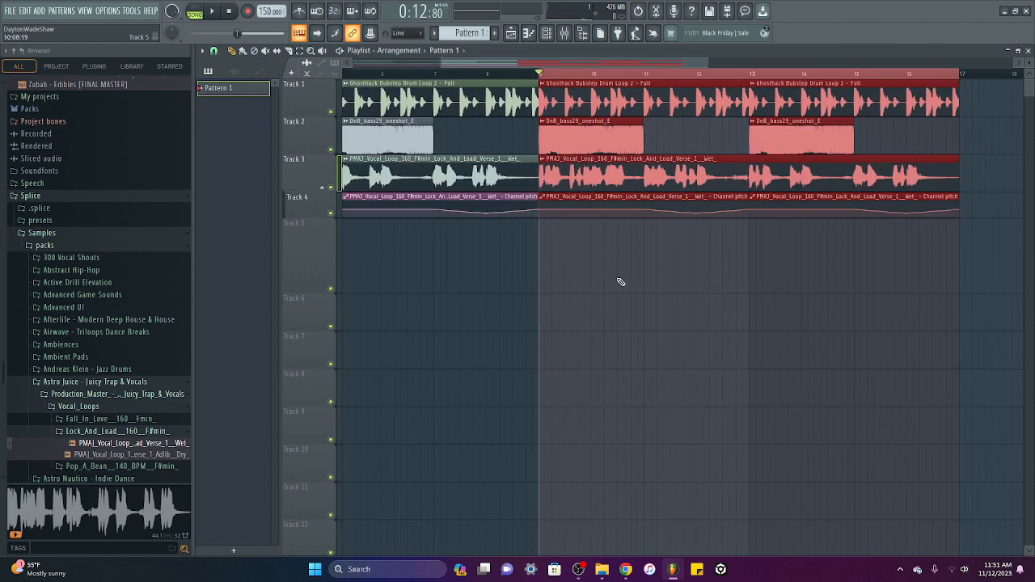
{"action": "scroll", "coordinate": [621, 281], "scroll_direction": "down", "scroll_amount": 3, "text": "ctrl"}
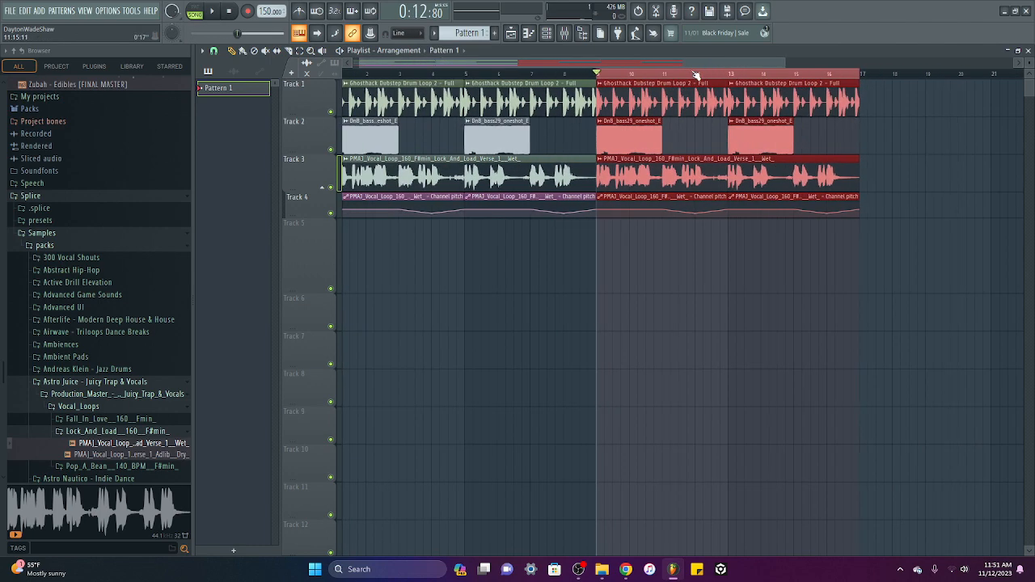
{"action": "left_click", "coordinate": [858, 150]}
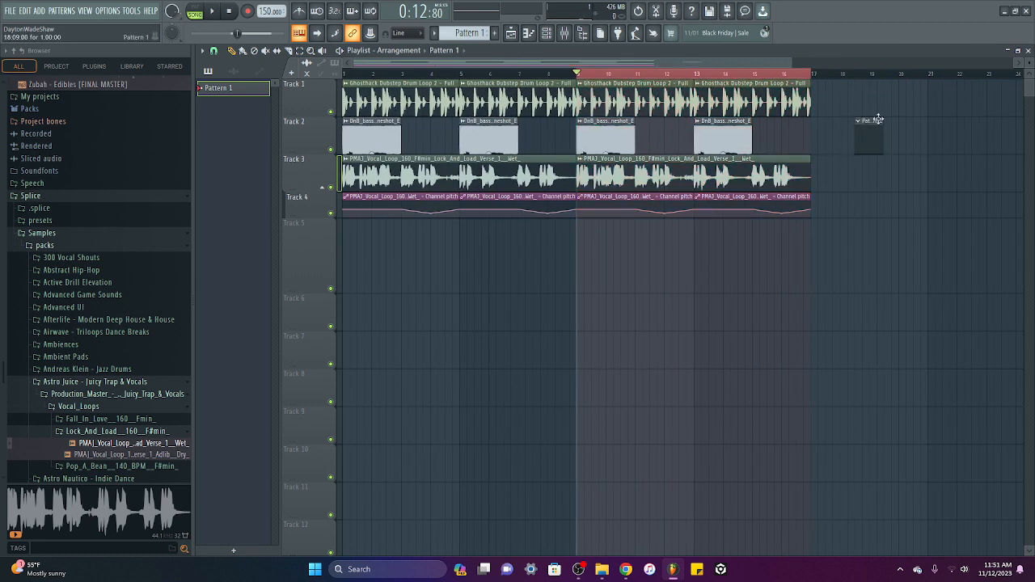
{"action": "left_click", "coordinate": [788, 74]}
{"action": "left_click", "coordinate": [844, 143]}
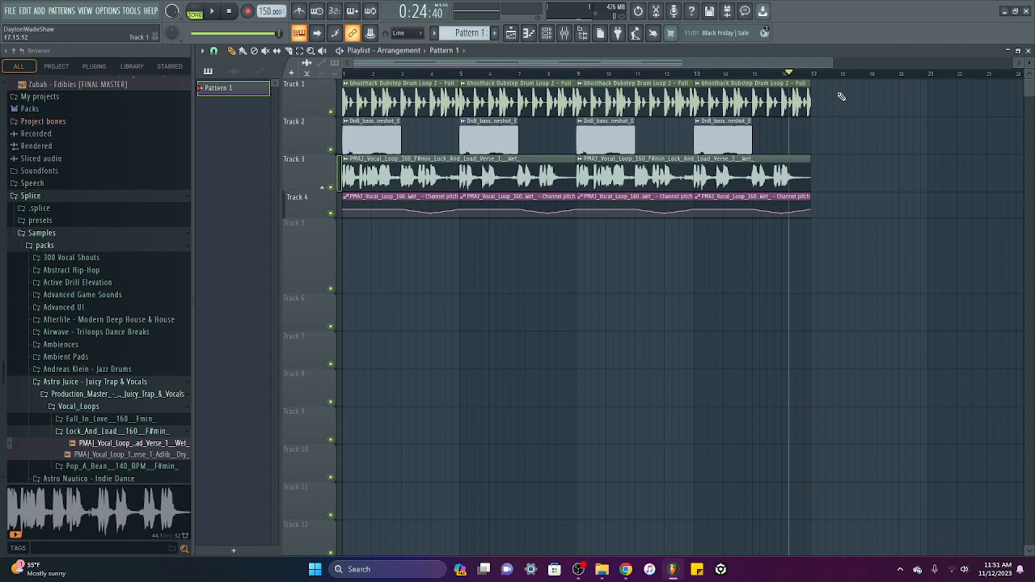
Try duplicating the last drum loop clip on Track 1 twice, and undo both duplicates.
{"action": "left_click_drag", "start_coordinate": [841, 97], "coordinate": [696, 117]}
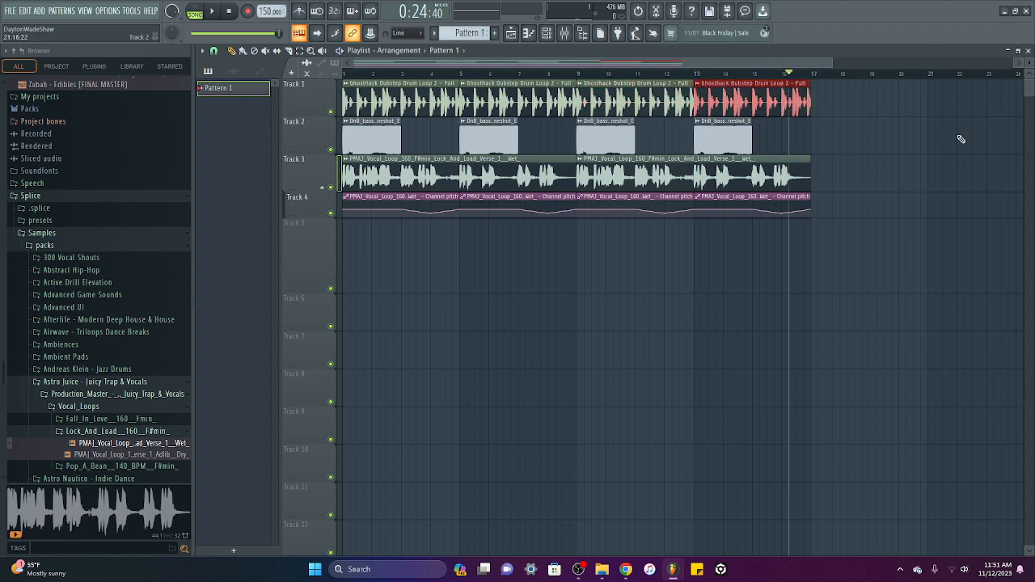
{"action": "key", "text": "ctrl+b"}
{"action": "key", "text": "ctrl+b"}
{"action": "scroll", "coordinate": [963, 157], "scroll_direction": "down", "scroll_amount": 2}
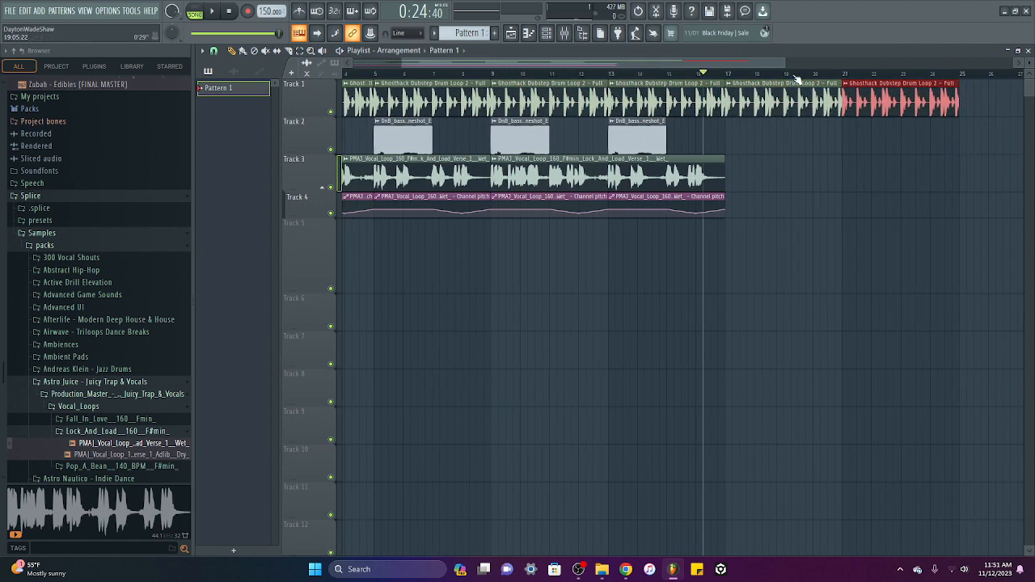
{"action": "scroll", "coordinate": [797, 81], "scroll_direction": "down", "scroll_amount": 1}
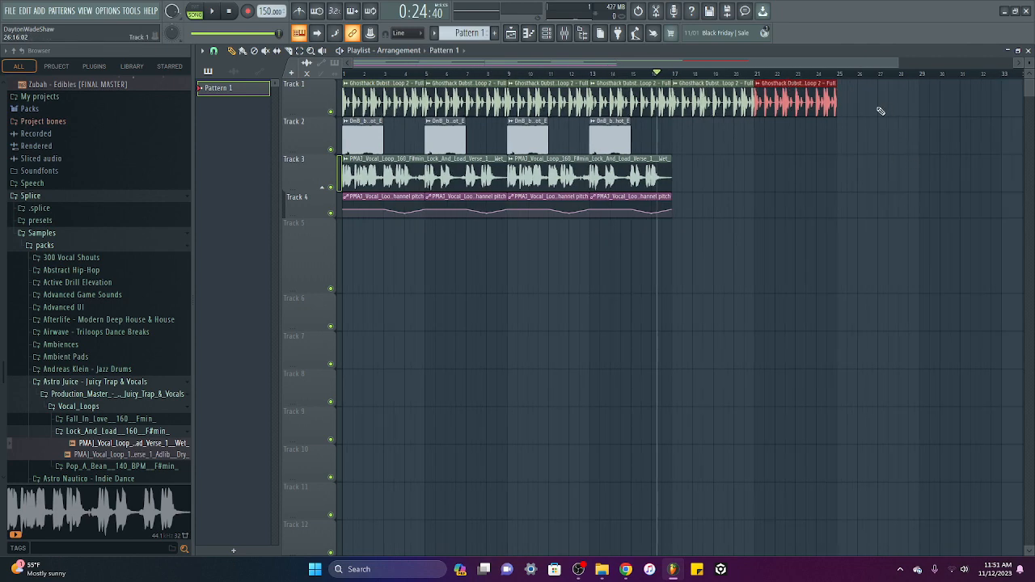
{"action": "key", "text": "ctrl+alt+z"}
{"action": "key", "text": "ctrl+alt+z"}
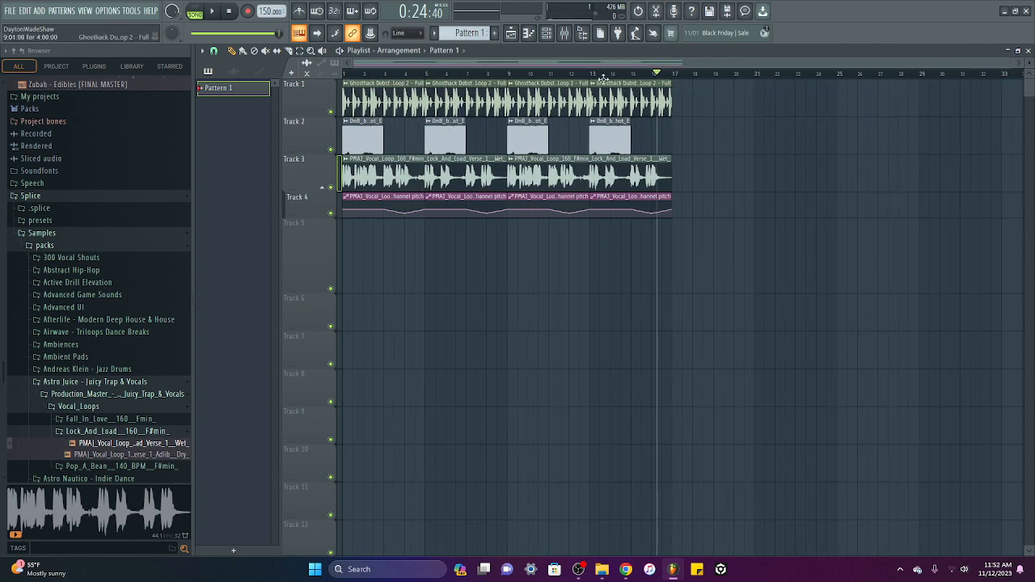
Reduce the height of the empty Track 5.
{"action": "left_click_drag", "start_coordinate": [1012, 64], "coordinate": [839, 79]}
{"action": "scroll", "coordinate": [518, 76], "scroll_direction": "down", "scroll_amount": 3}
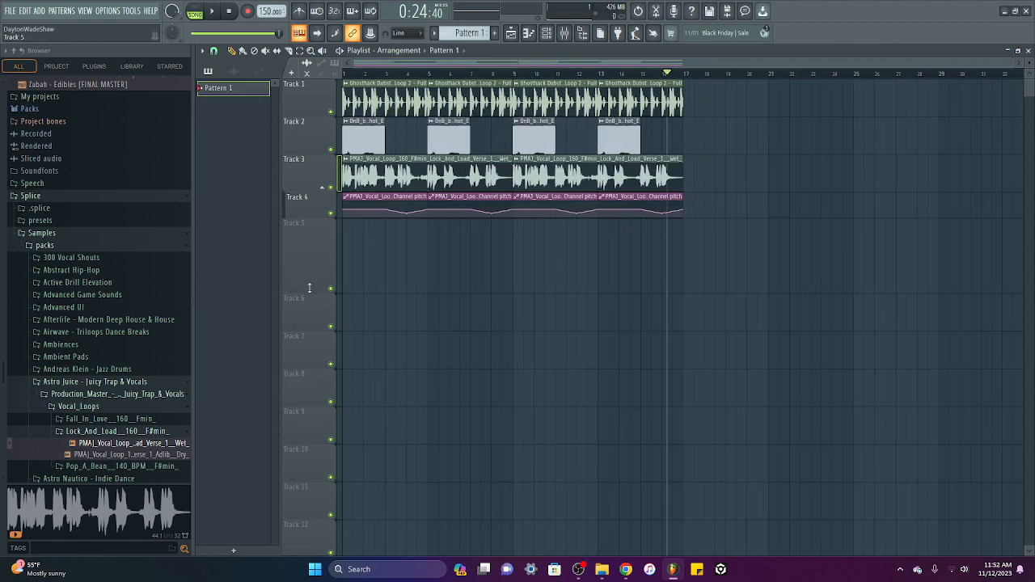
{"action": "left_click_drag", "start_coordinate": [309, 288], "coordinate": [309, 244]}
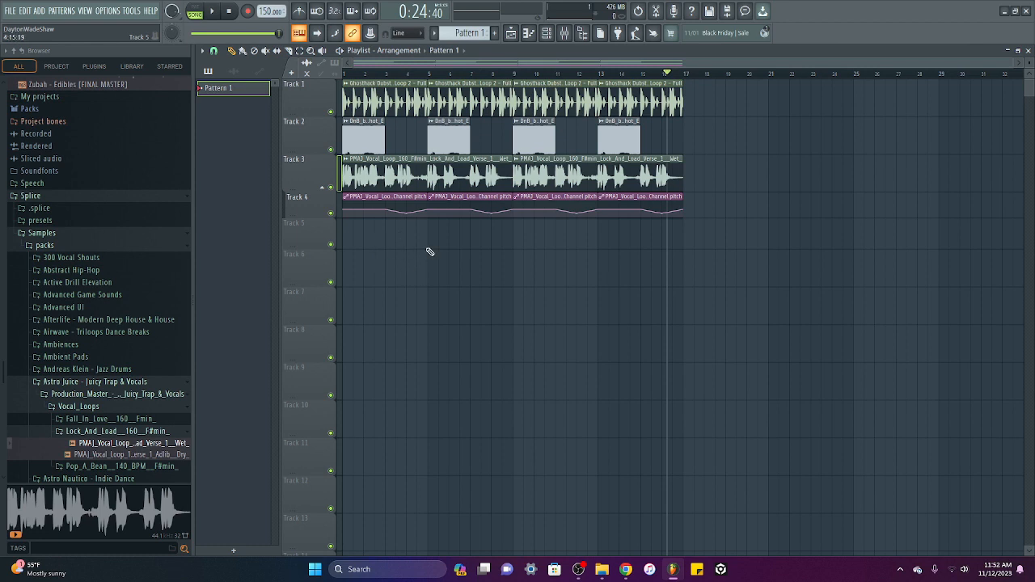
Clone the current arrangement as Arrangement_2.
{"action": "left_click", "coordinate": [411, 53]}
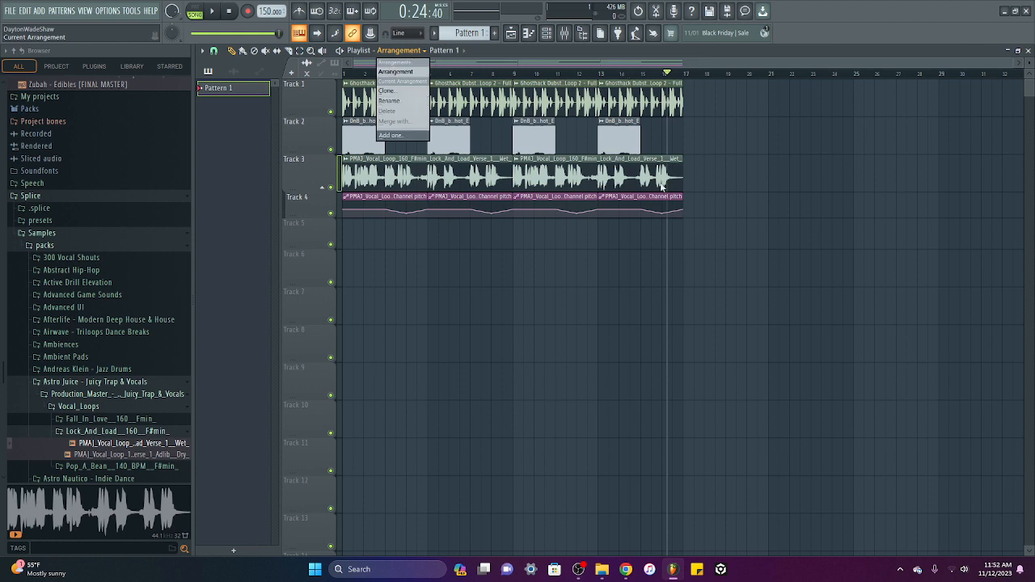
{"action": "left_click", "coordinate": [414, 92]}
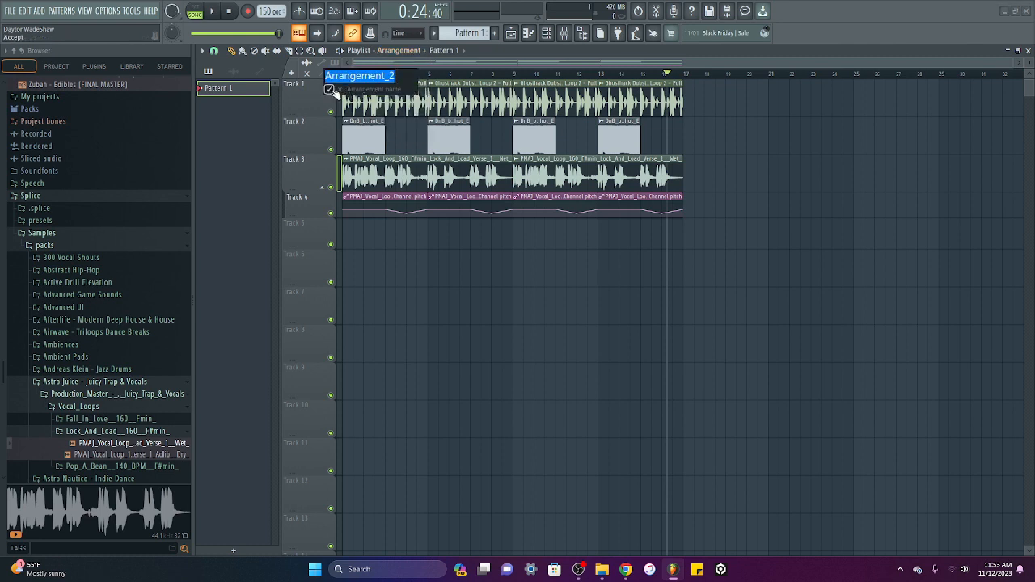
{"action": "left_click", "coordinate": [330, 89]}
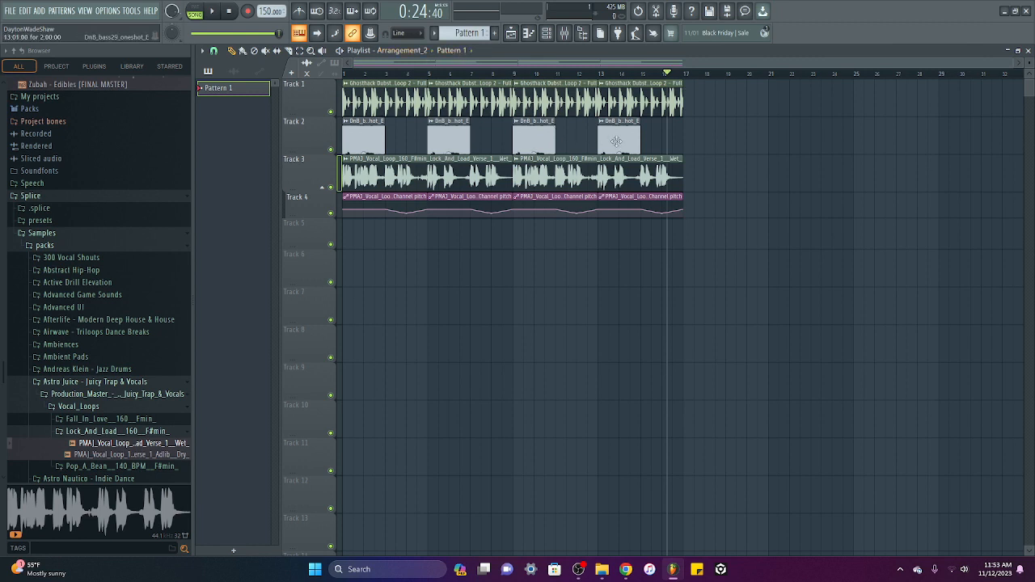
Duplicate all clips from bars 9 to 17 of Arrangement_2 directly after bar 17, and clear the selection.
{"action": "left_click_drag", "start_coordinate": [701, 80], "coordinate": [521, 237]}
{"action": "key", "text": "ctrl+b"}
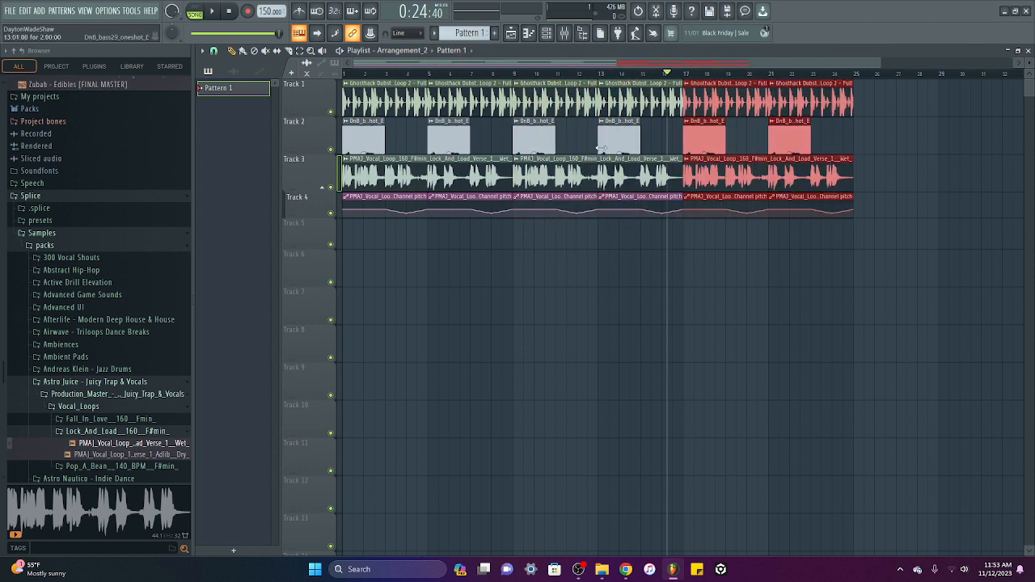
{"action": "left_click", "coordinate": [876, 146]}
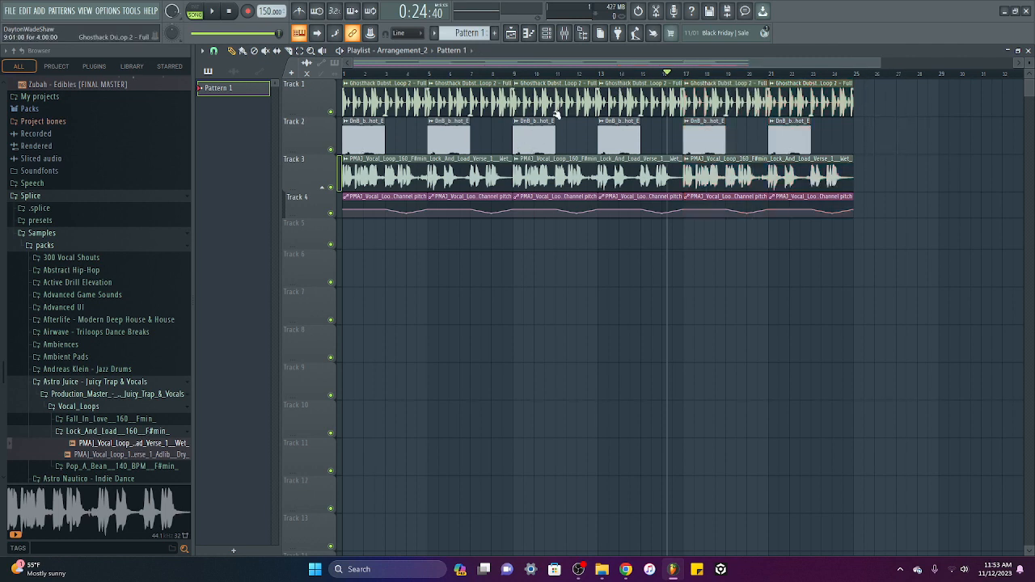
Switch to the original arrangement and back to Arrangement_2 to compare the two.
{"action": "left_click", "coordinate": [421, 55]}
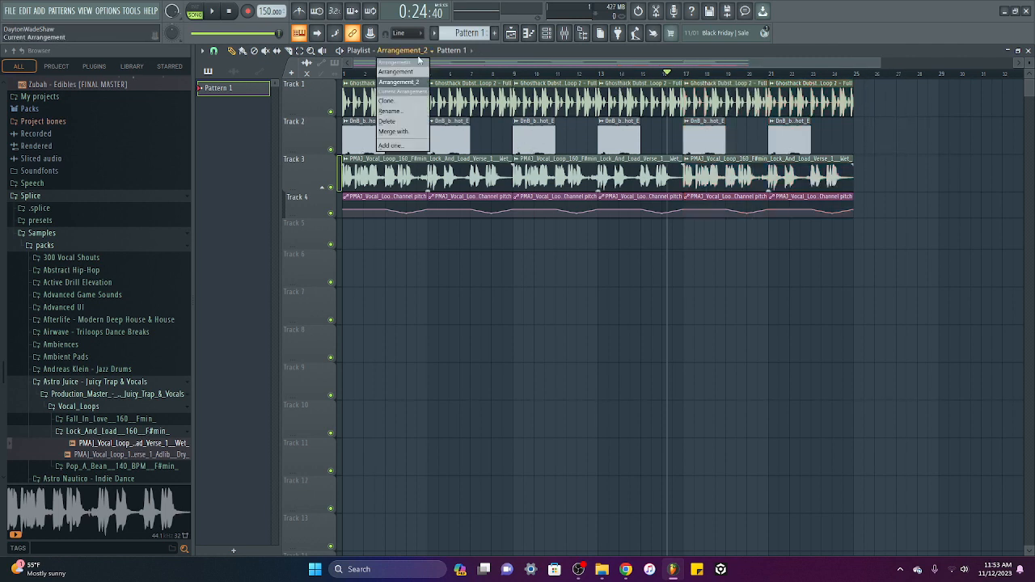
{"action": "left_click", "coordinate": [413, 77]}
{"action": "left_click", "coordinate": [396, 51]}
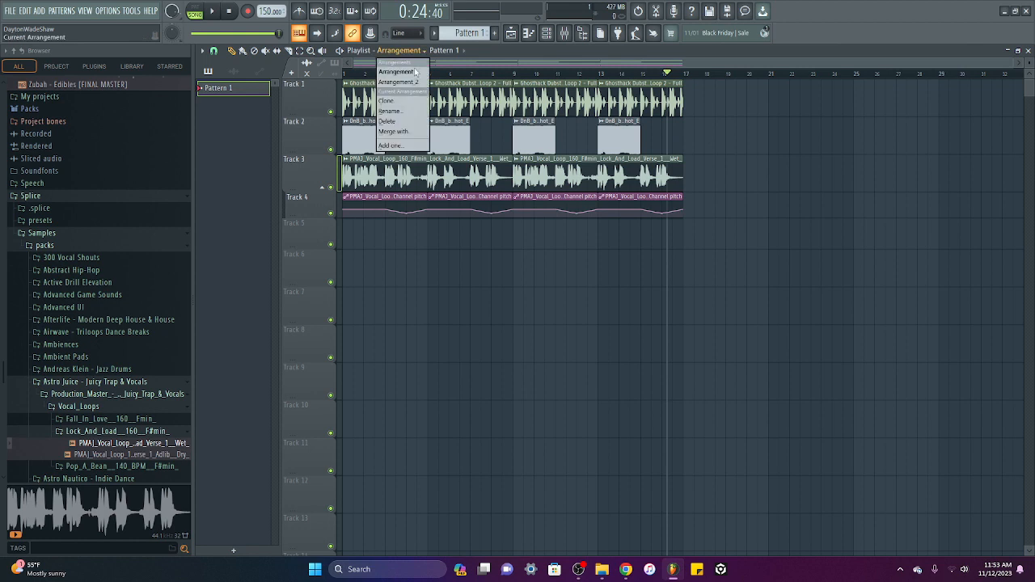
{"action": "left_click", "coordinate": [408, 87]}
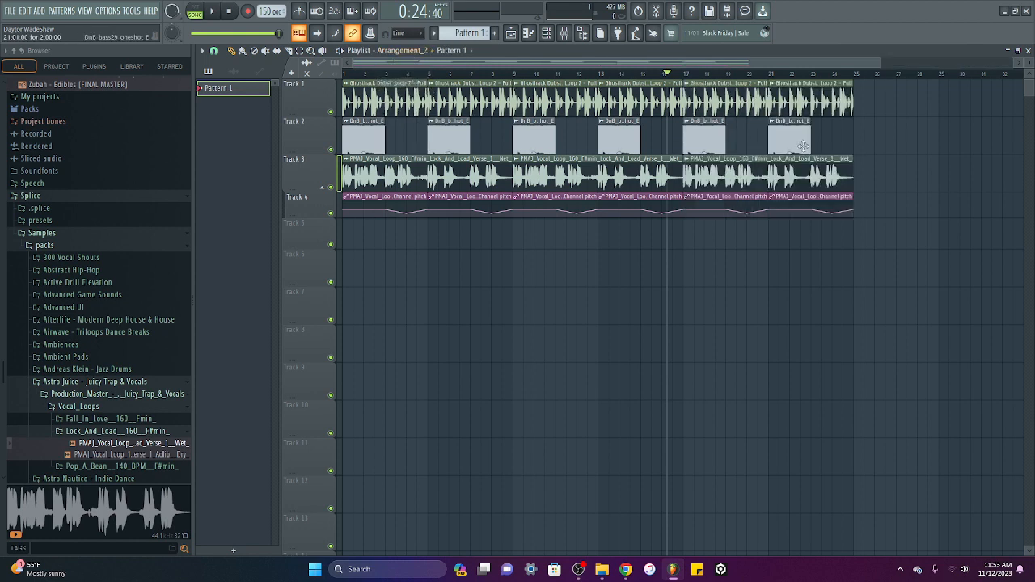
Switch from Arrangement_2 to the original arrangement, back to Arrangement_2, and return to the original to compare their clips.
{"action": "left_click", "coordinate": [411, 57]}
{"action": "left_click", "coordinate": [411, 76]}
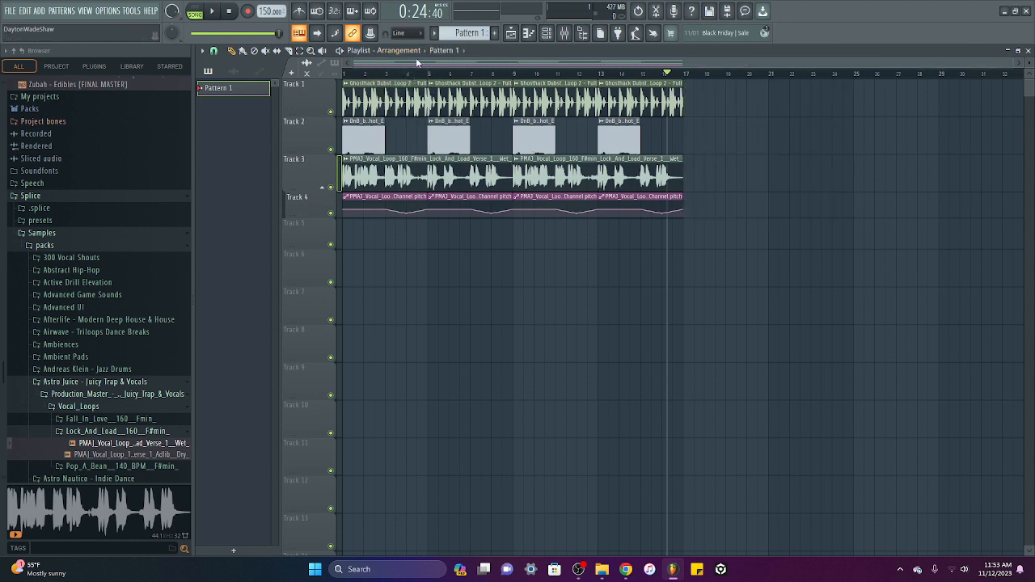
{"action": "left_click", "coordinate": [417, 59]}
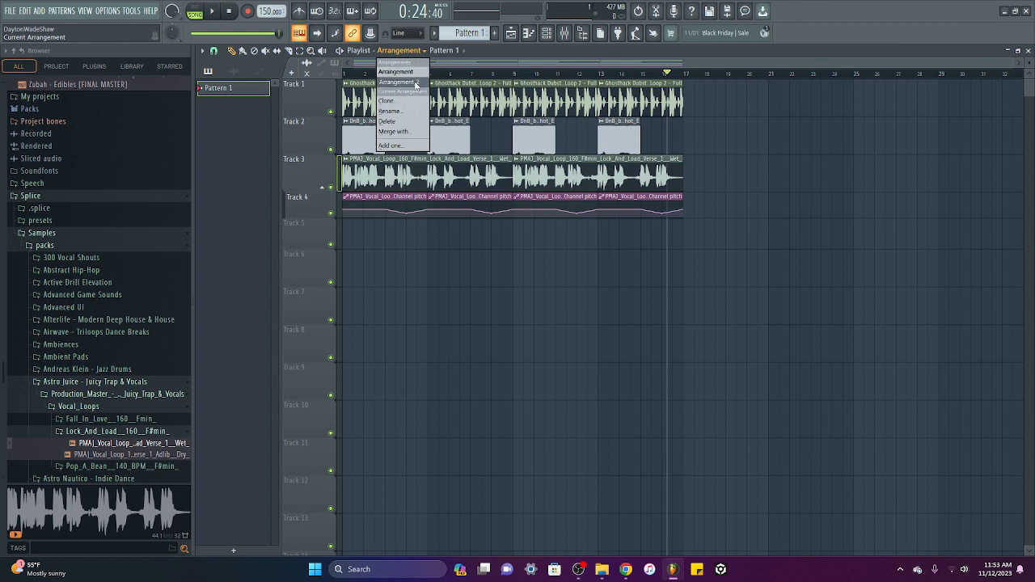
{"action": "left_click", "coordinate": [417, 84]}
{"action": "left_click", "coordinate": [416, 59]}
{"action": "left_click", "coordinate": [411, 74]}
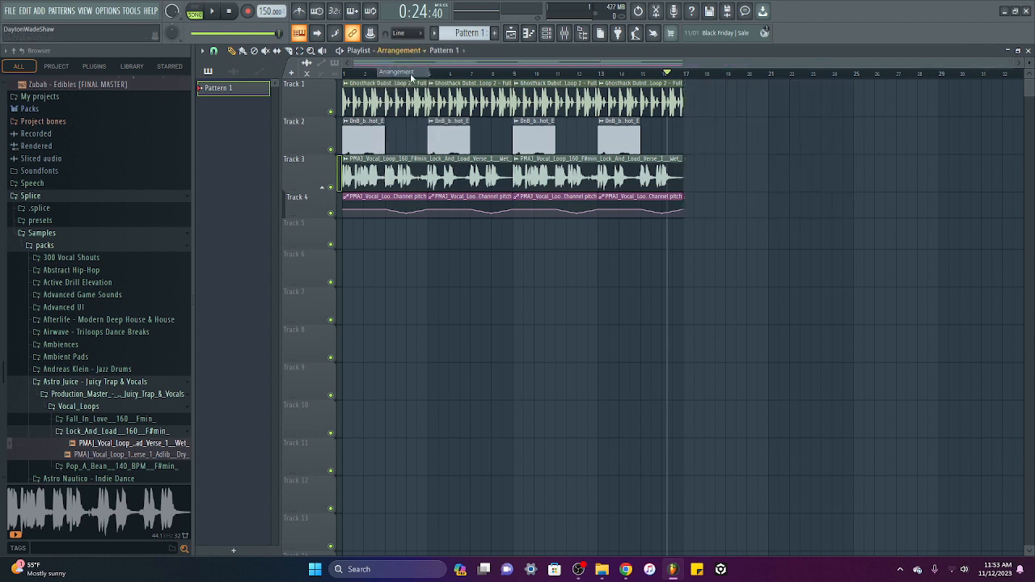
Open and enlarge the mixer, and select inserts 1, 2 and 3 in turn to view them.
{"action": "left_click", "coordinate": [565, 32]}
{"action": "left_click_drag", "start_coordinate": [507, 260], "coordinate": [490, 199]}
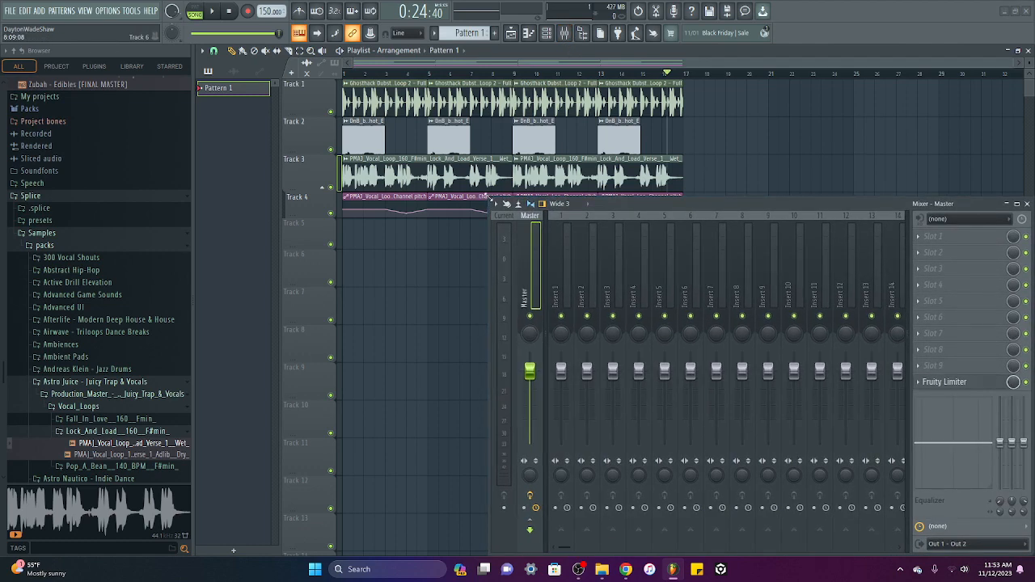
{"action": "left_click", "coordinate": [575, 278]}
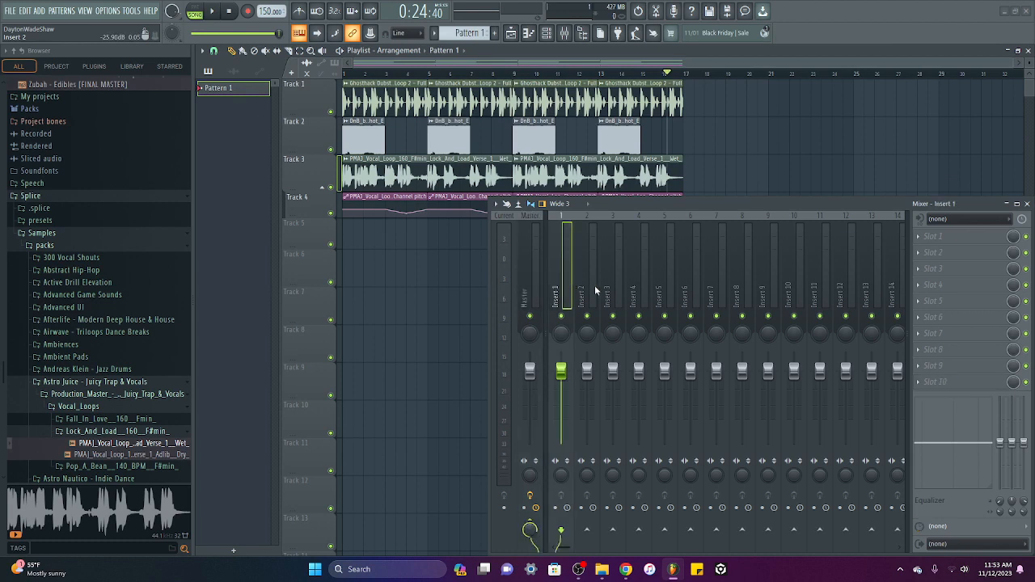
{"action": "left_click", "coordinate": [595, 285]}
{"action": "left_click", "coordinate": [615, 290]}
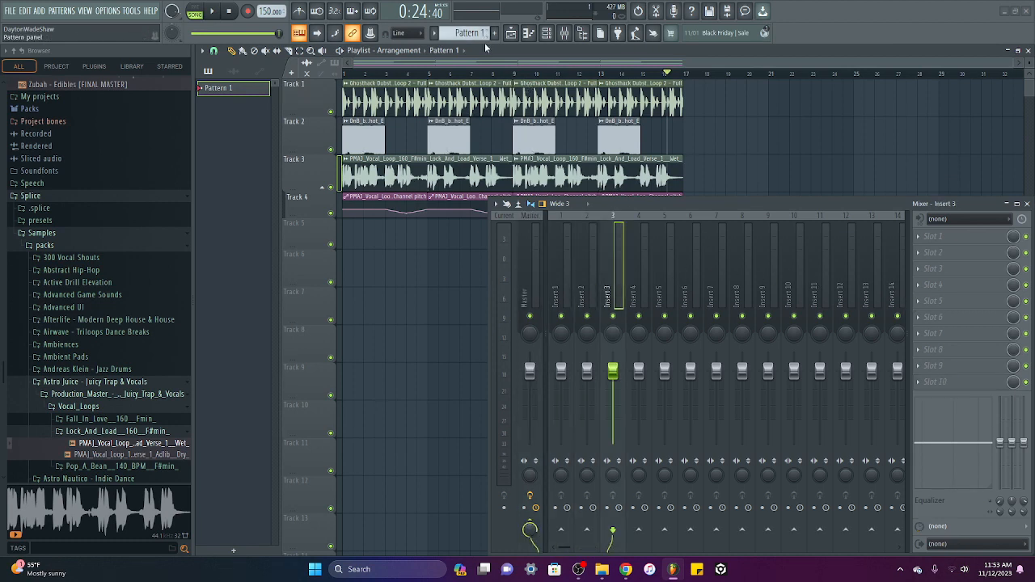
With the mixer open, alternate between Arrangement_2 and the original arrangement to compare mixer and playlist, ending on the original.
{"action": "left_click", "coordinate": [418, 55]}
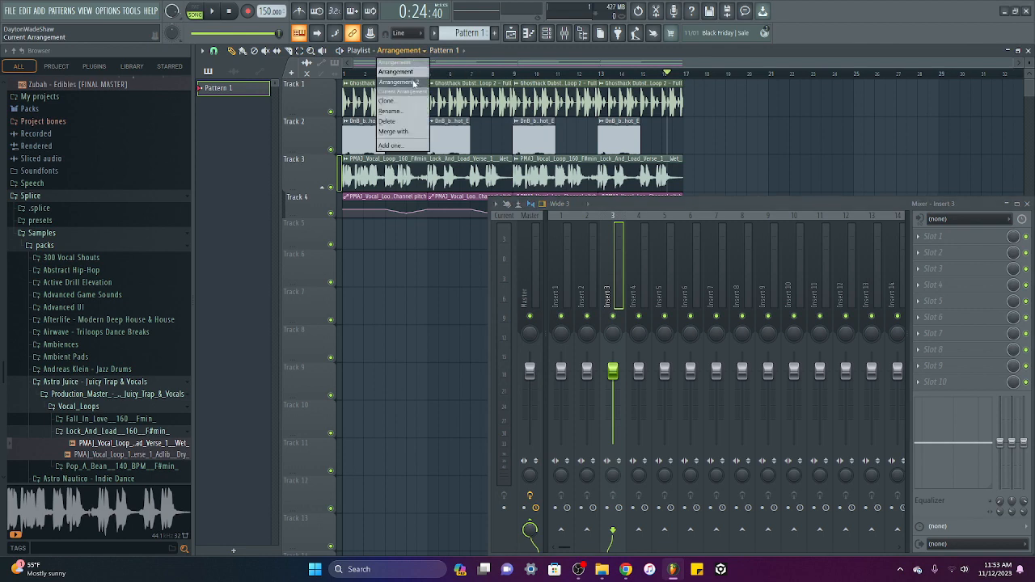
{"action": "left_click", "coordinate": [401, 84]}
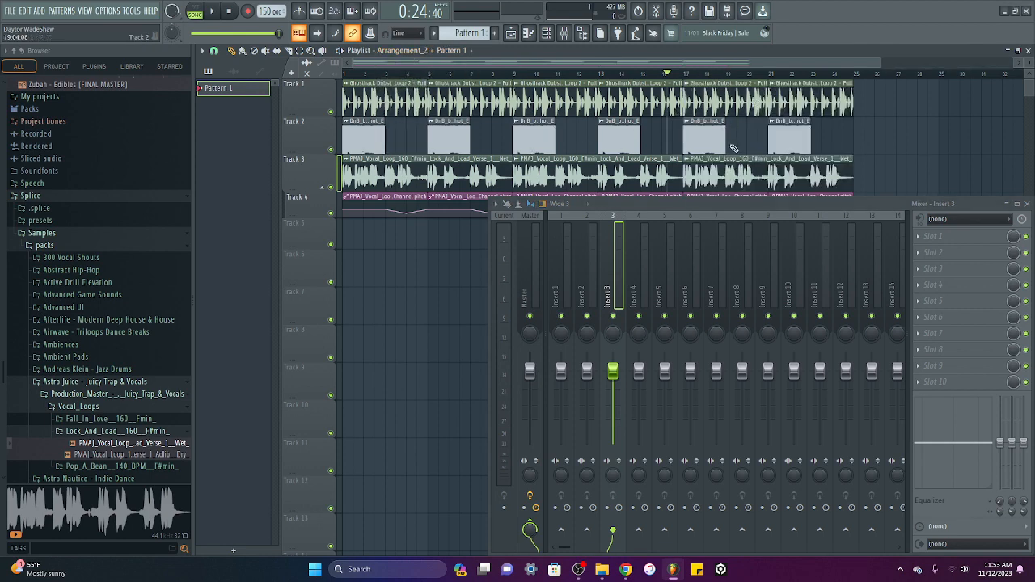
{"action": "scroll", "coordinate": [843, 159], "scroll_direction": "up", "scroll_amount": 1}
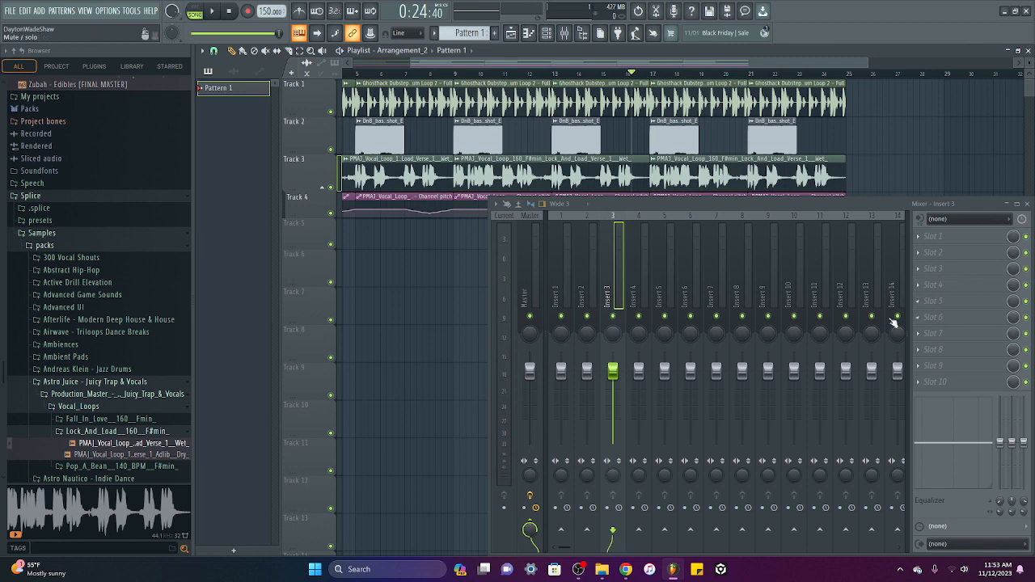
{"action": "left_click", "coordinate": [421, 51]}
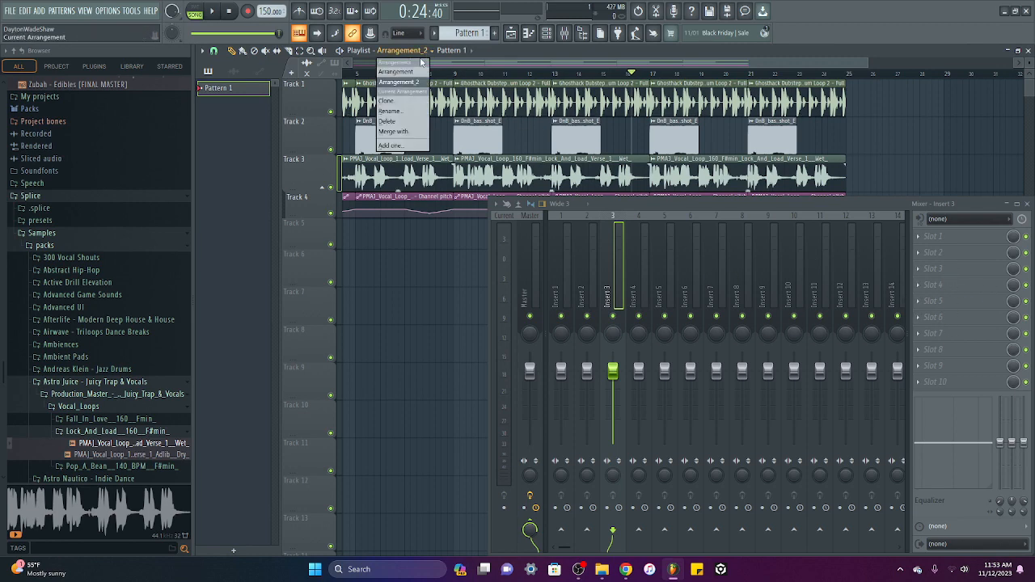
{"action": "left_click", "coordinate": [423, 62]}
{"action": "left_click", "coordinate": [414, 50]}
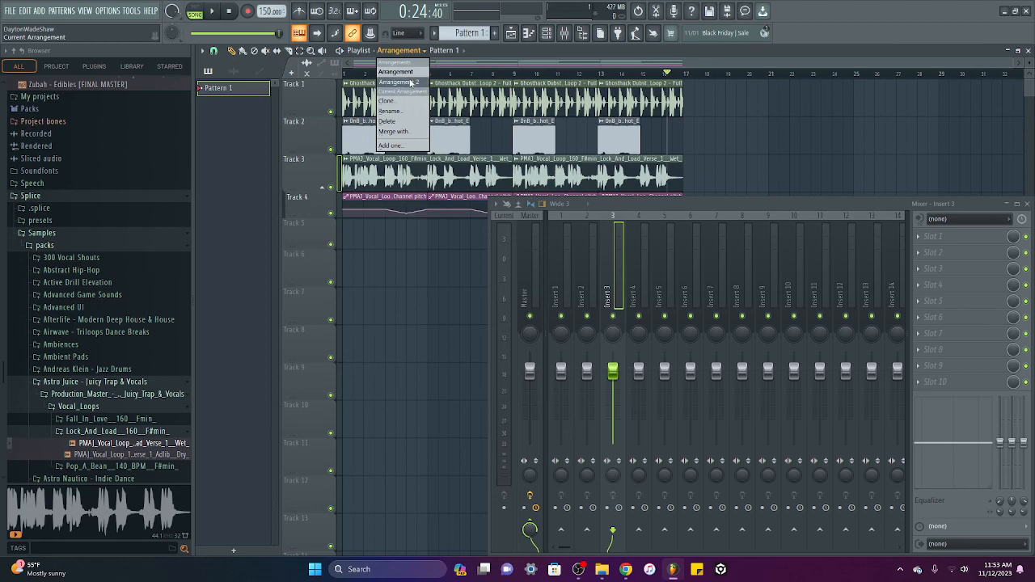
{"action": "left_click", "coordinate": [409, 72]}
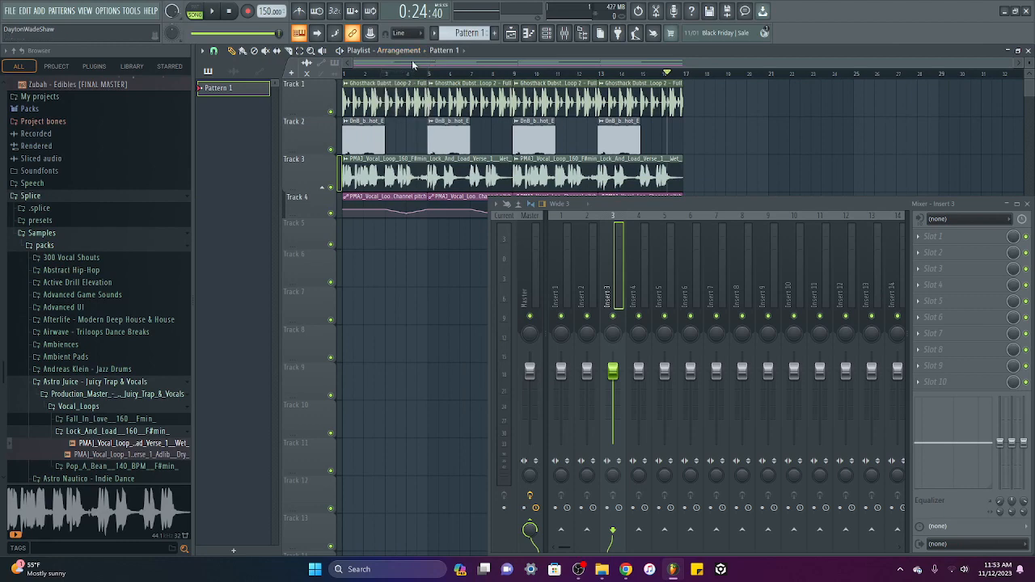
{"action": "left_click", "coordinate": [412, 53]}
{"action": "left_click", "coordinate": [414, 83]}
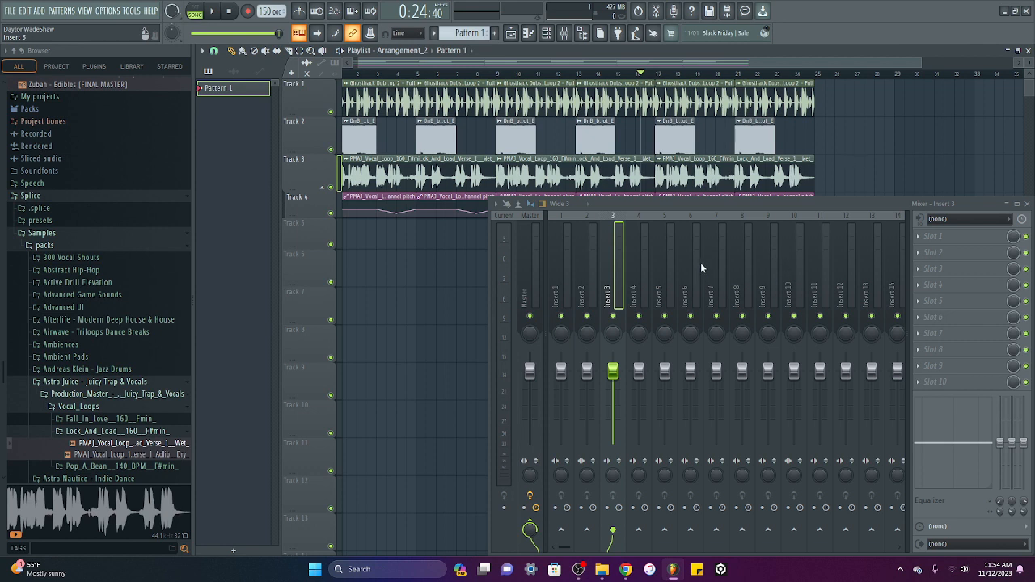
{"action": "left_click", "coordinate": [408, 51]}
{"action": "left_click", "coordinate": [415, 73]}
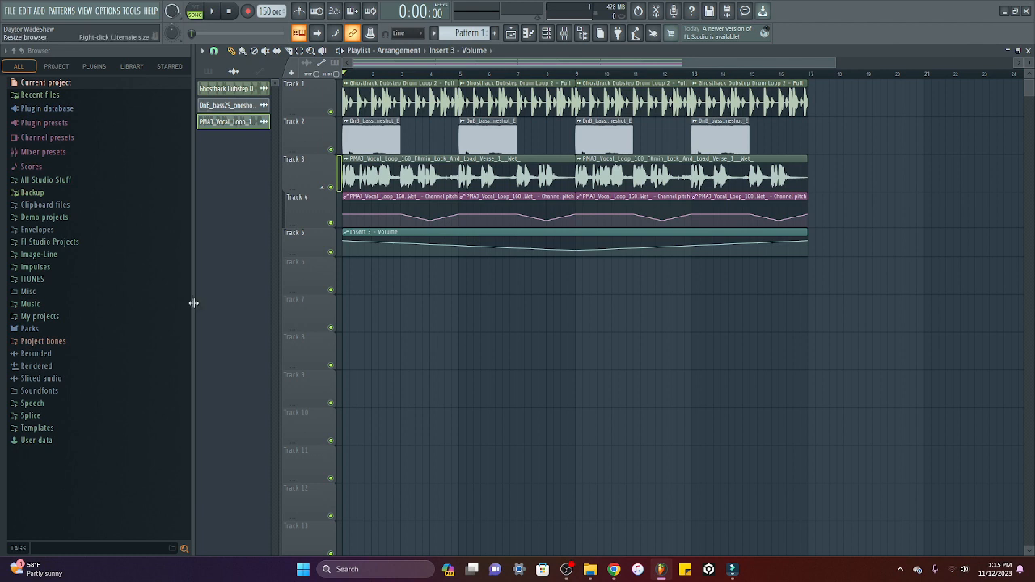
Narrow the browser and show the patterns in the playlist's picker.
{"action": "left_click_drag", "start_coordinate": [191, 302], "coordinate": [114, 309]}
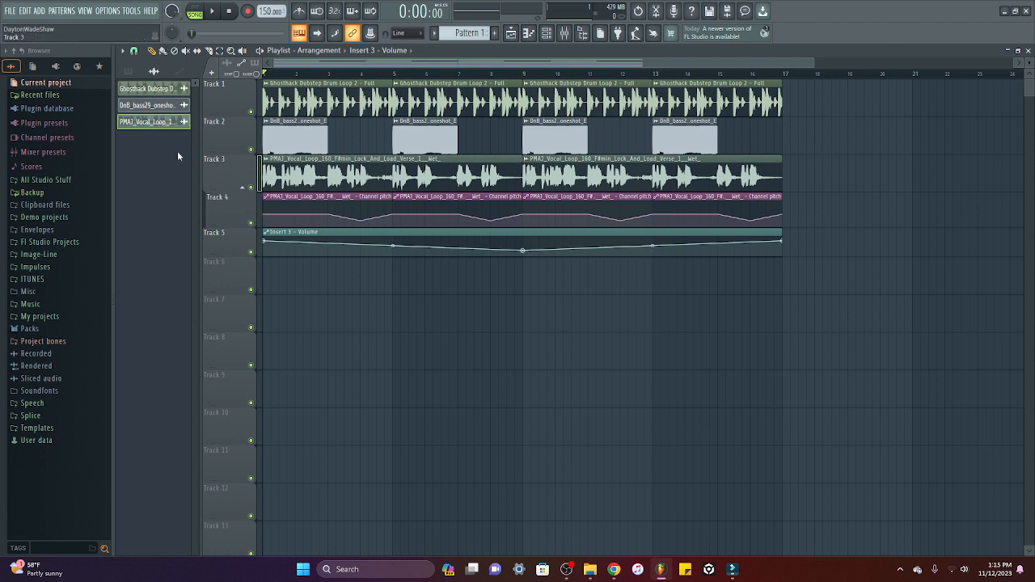
{"action": "left_click", "coordinate": [128, 71]}
Show all channels in the channel rack and widen its step grid to 32 steps.
{"action": "left_click", "coordinate": [546, 33]}
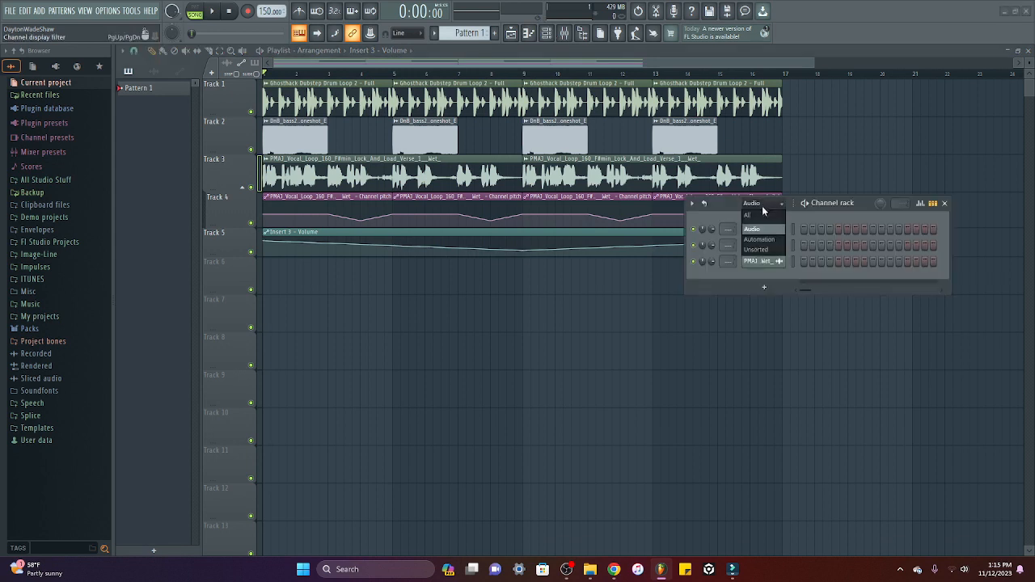
{"action": "left_click_drag", "start_coordinate": [732, 221], "coordinate": [656, 227]}
{"action": "left_click_drag", "start_coordinate": [751, 388], "coordinate": [923, 387]}
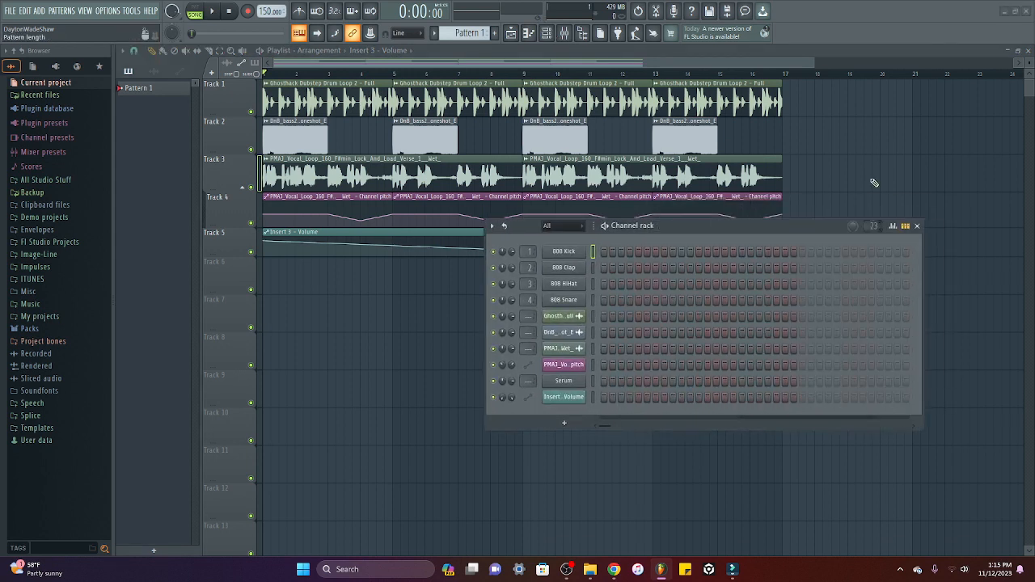
Program the 808 Kick on steps 1, 9, 17 and 25, and the 808 Clap on steps 9 and 25.
{"action": "left_click", "coordinate": [603, 252]}
{"action": "left_click", "coordinate": [673, 251]}
{"action": "left_click", "coordinate": [741, 251]}
{"action": "left_click", "coordinate": [811, 252]}
{"action": "left_click", "coordinate": [673, 267]}
{"action": "left_click", "coordinate": [811, 267]}
Mute the Insert 3 - Volume automation clip on Track 5.
{"action": "left_click", "coordinate": [185, 51]}
{"action": "left_click", "coordinate": [283, 244]}
Fill the 808 HiHat on every second step and program the 808 Snare on steps 6, 9, 22 and 25.
{"action": "right_click", "coordinate": [564, 284]}
{"action": "left_click", "coordinate": [595, 360]}
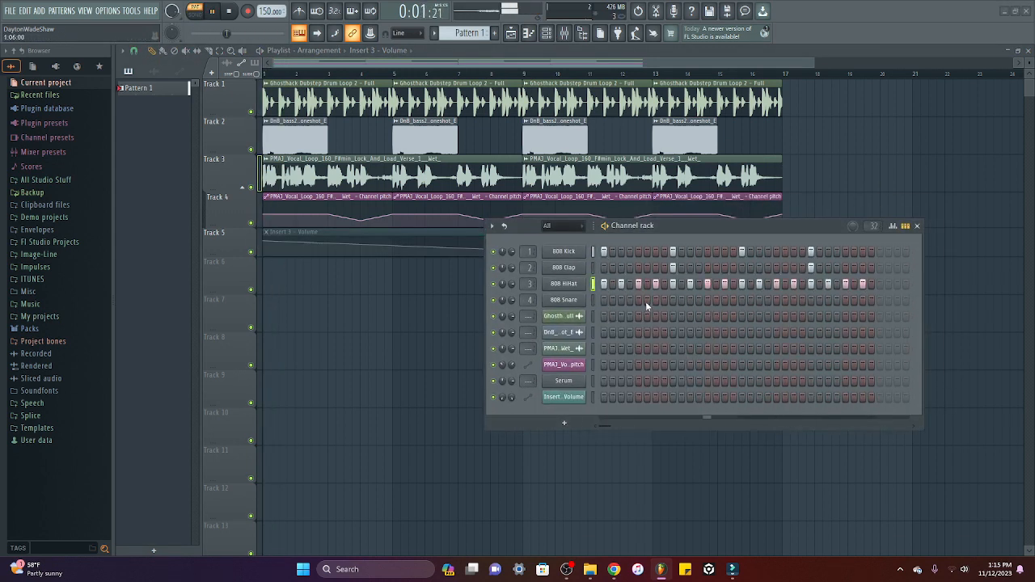
{"action": "left_click", "coordinate": [648, 301]}
{"action": "left_click", "coordinate": [673, 300]}
{"action": "left_click", "coordinate": [786, 300]}
{"action": "left_click", "coordinate": [812, 300]}
Place Drums pattern clips on Track 6 from bar 1 to bar 17, and move them down to Track 7.
{"action": "left_click_drag", "start_coordinate": [154, 87], "coordinate": [258, 278]}
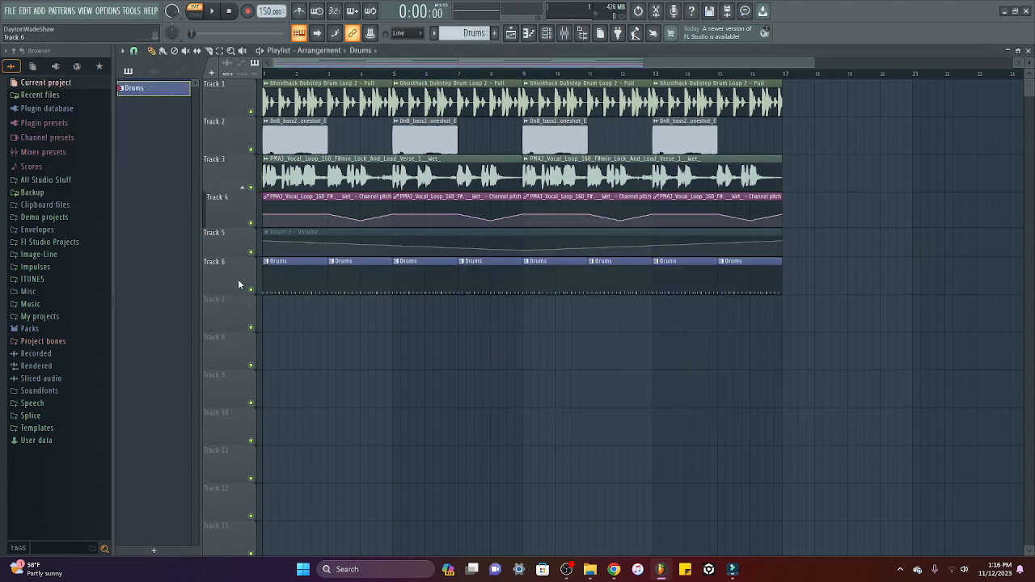
{"action": "left_click_drag", "start_coordinate": [247, 277], "coordinate": [248, 315]}
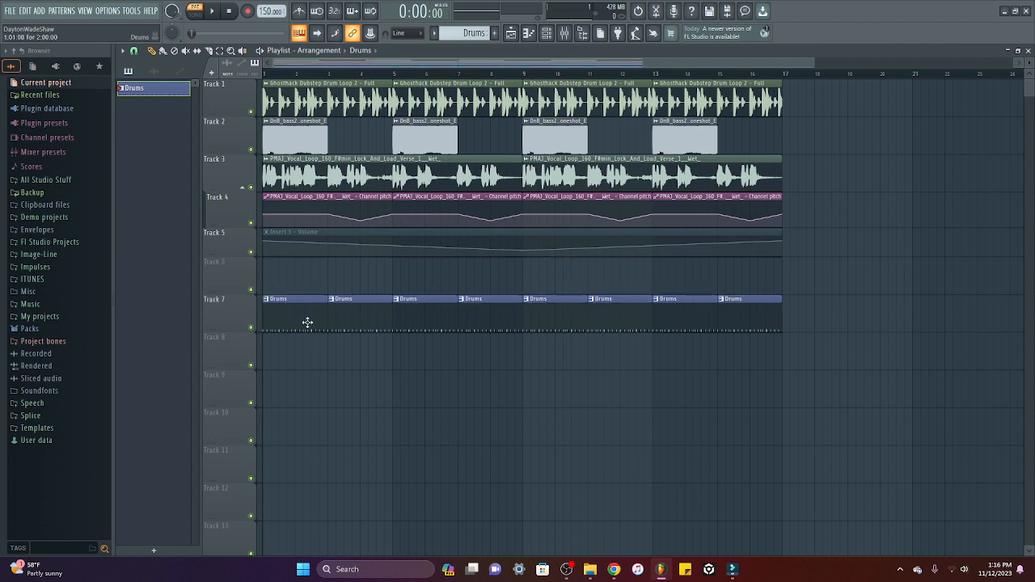
Consolidate Track 7 from the track start into a WAV audio clip, and undo the stray clip placed on Track 10.
{"action": "scroll", "coordinate": [323, 72], "scroll_direction": "up", "scroll_amount": 3}
{"action": "left_click_drag", "start_coordinate": [332, 64], "coordinate": [267, 67]}
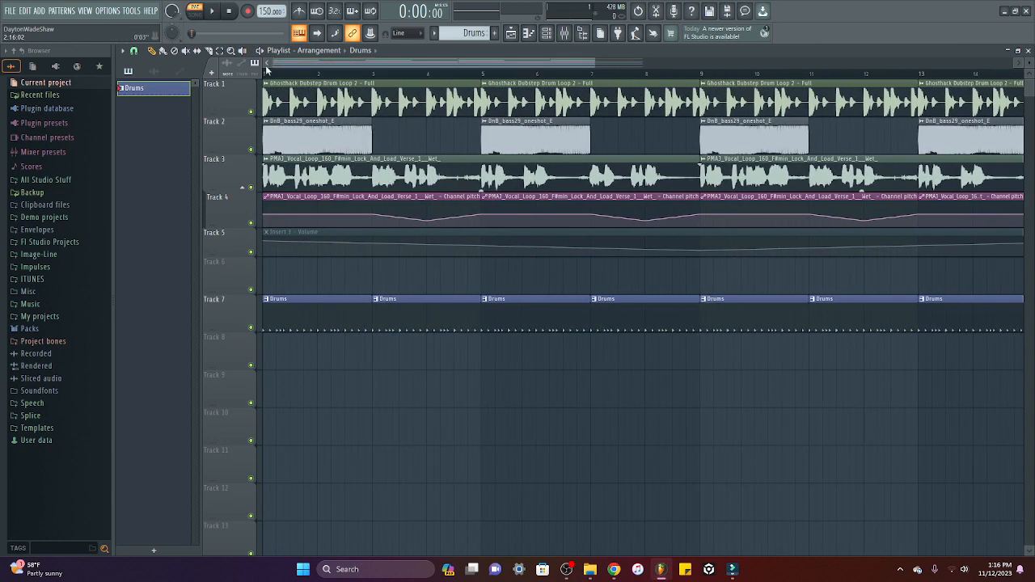
{"action": "scroll", "coordinate": [266, 70], "scroll_direction": "up", "scroll_amount": 3}
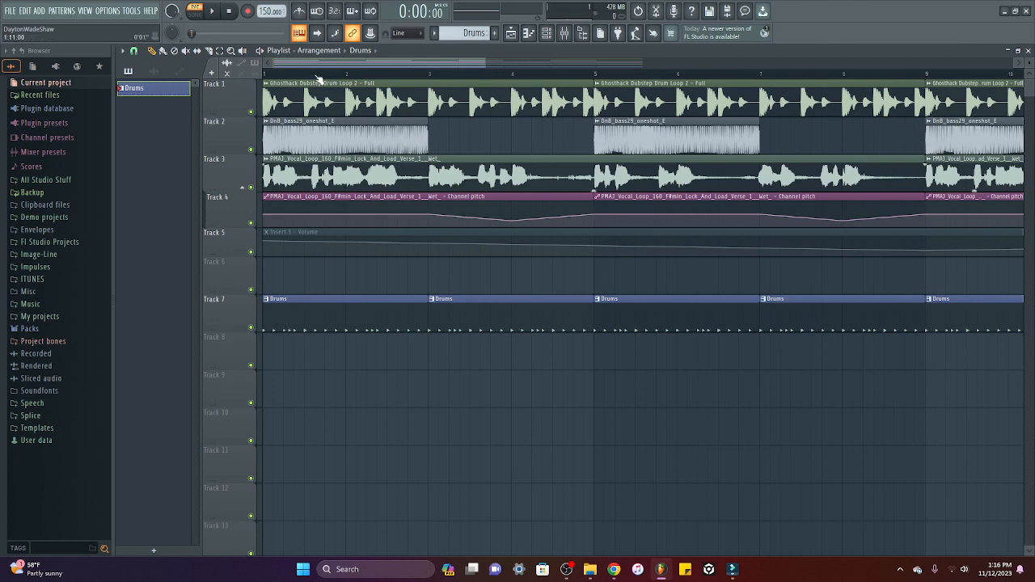
{"action": "scroll", "coordinate": [320, 78], "scroll_direction": "down", "scroll_amount": 4}
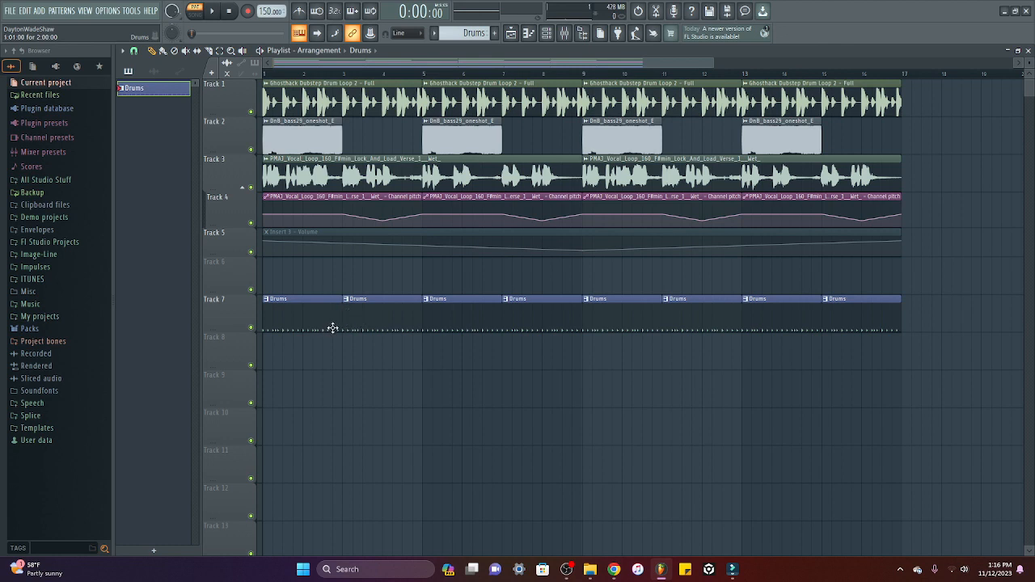
{"action": "right_click", "coordinate": [238, 316]}
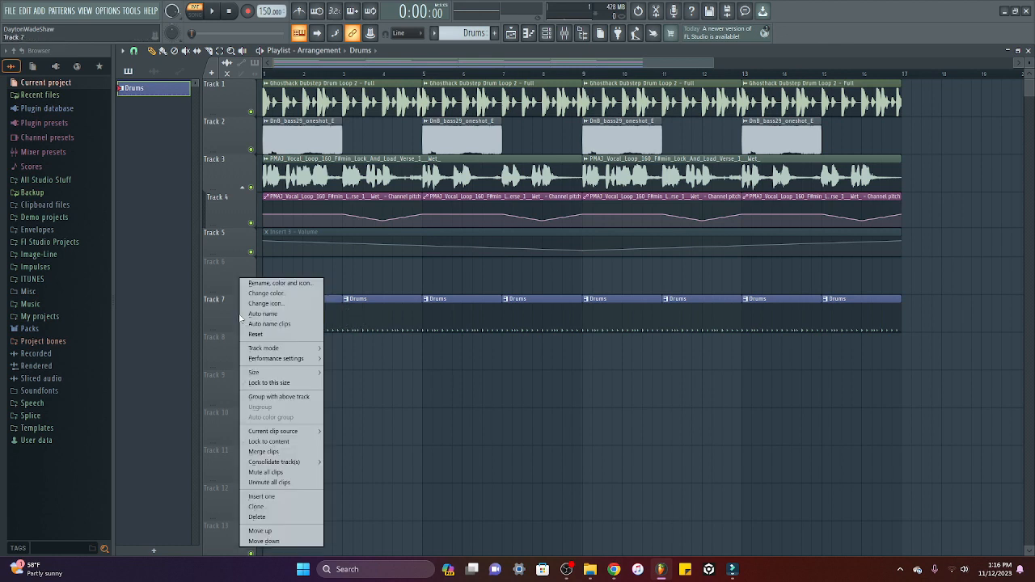
{"action": "mouse_move", "coordinate": [292, 467]}
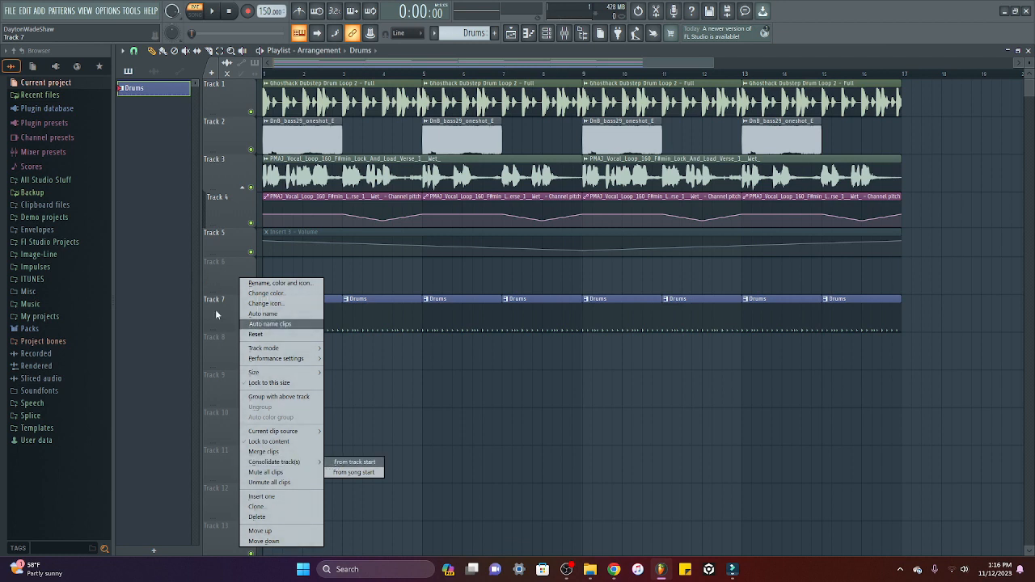
{"action": "left_click", "coordinate": [352, 462]}
{"action": "left_click", "coordinate": [617, 433]}
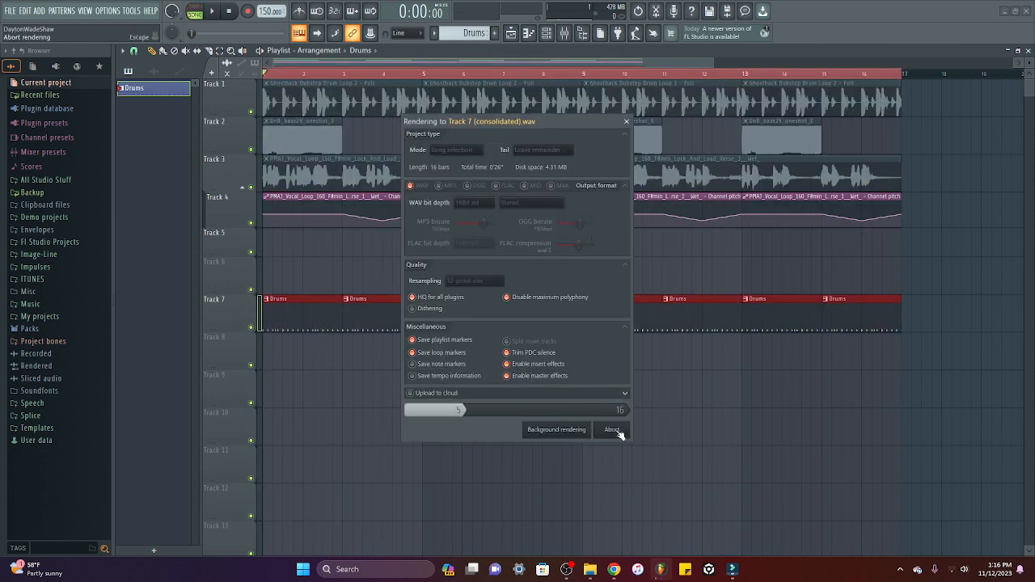
{"action": "left_click", "coordinate": [617, 433]}
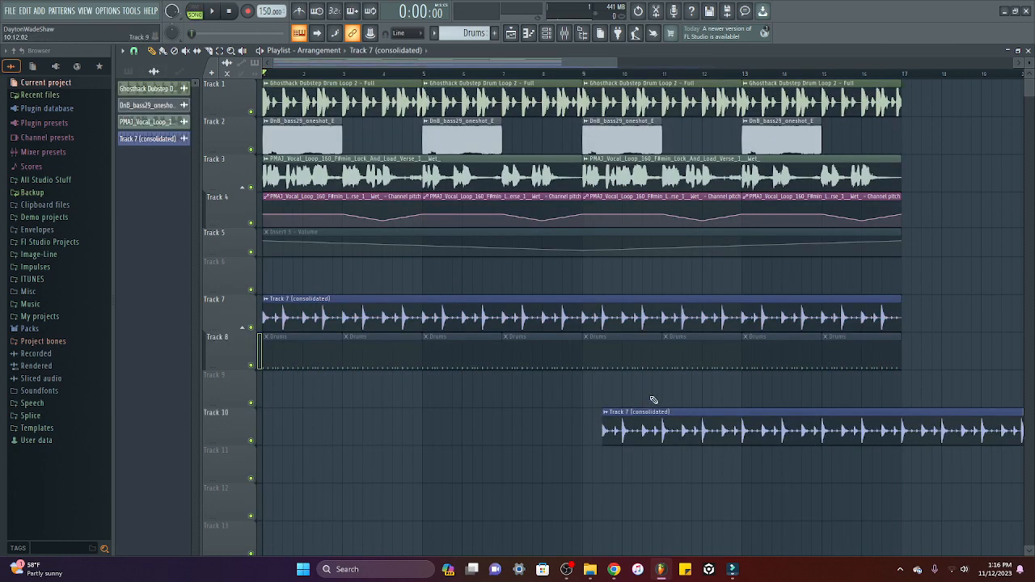
{"action": "key", "text": "ctrl+z"}
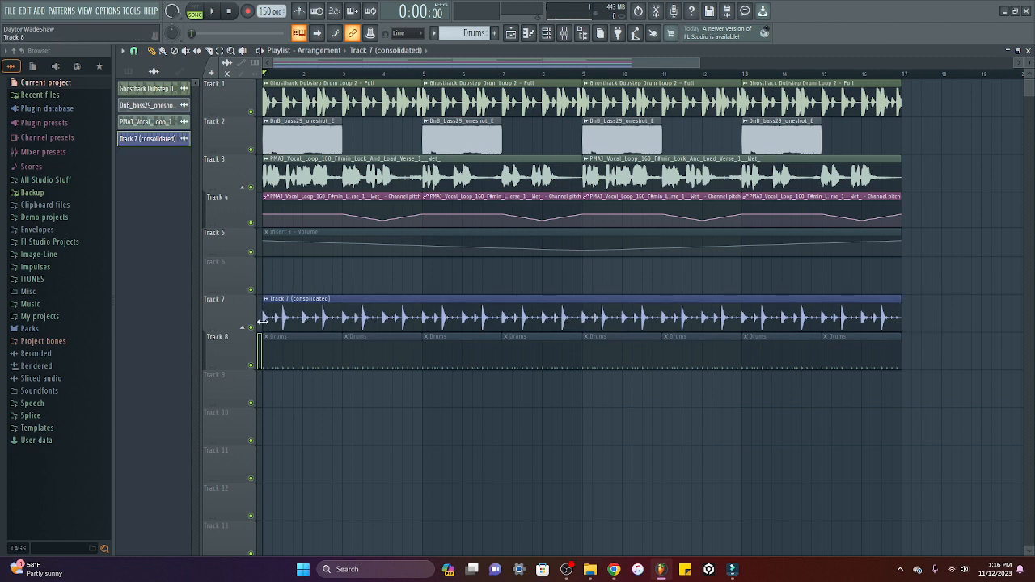
Mute the consolidated audio clip on Track 7 and unmute all Drums pattern clips on Track 8.
{"action": "left_click", "coordinate": [192, 50]}
{"action": "left_click", "coordinate": [280, 317]}
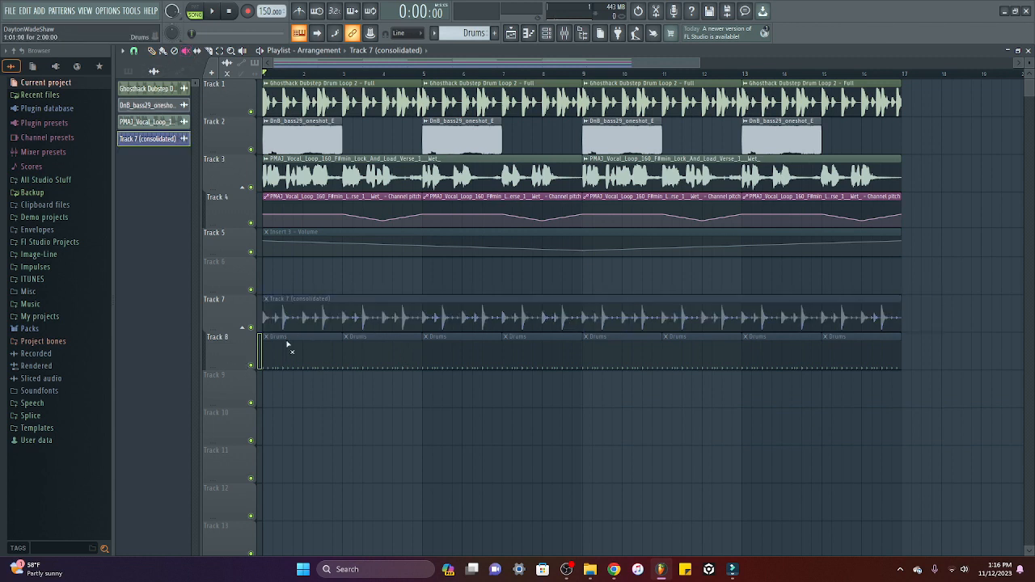
{"action": "mouse_move", "coordinate": [286, 348]}
{"action": "left_mouse_down"}
{"action": "mouse_move", "coordinate": [451, 359]}
{"action": "mouse_move", "coordinate": [863, 357]}
{"action": "left_mouse_up"}
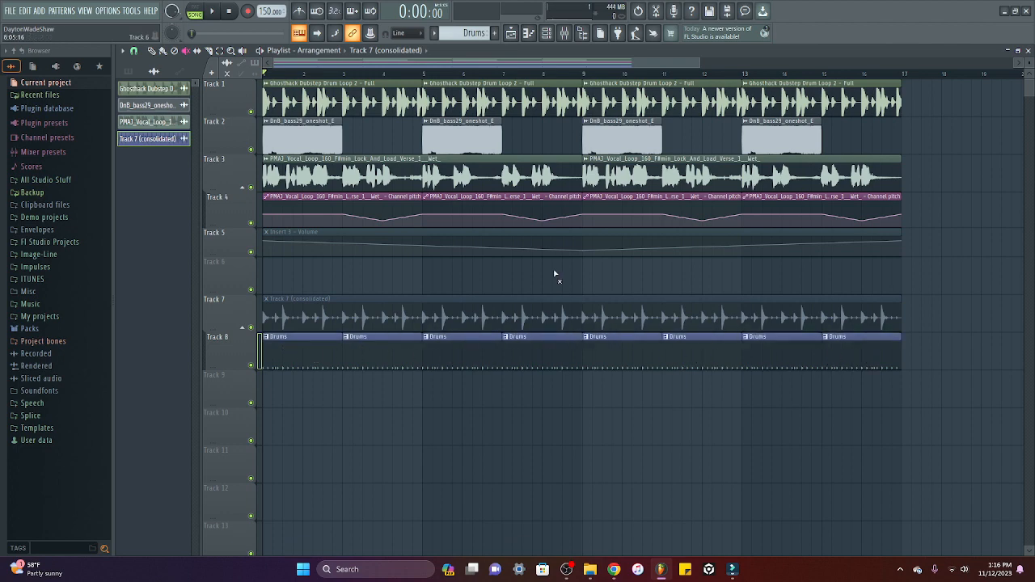
Select bars 1 to 17 in the playlist and arm recording.
{"action": "key", "text": "r"}
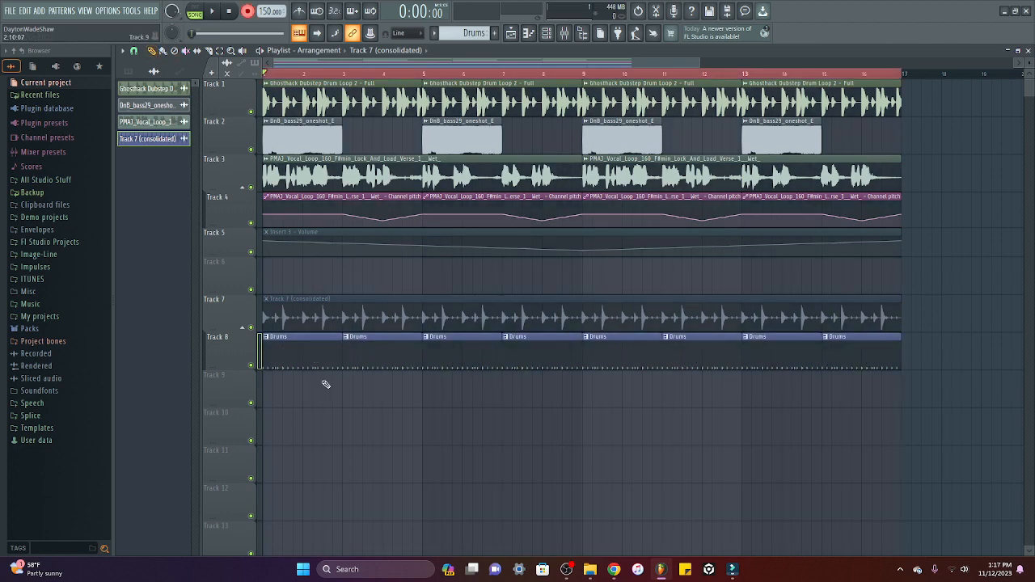
{"action": "scroll", "coordinate": [434, 390], "scroll_direction": "down", "scroll_amount": 1}
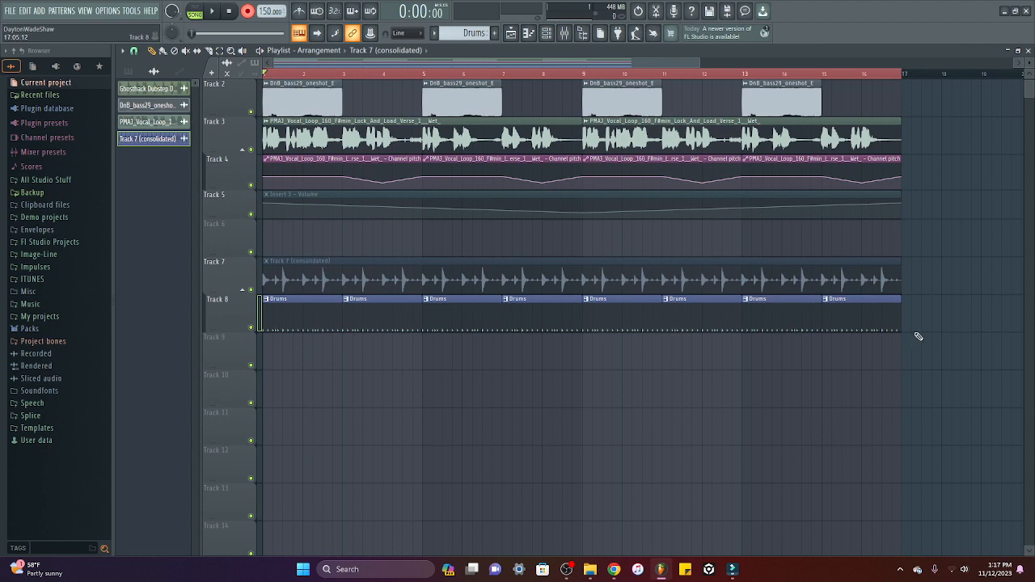
{"action": "left_click_drag", "start_coordinate": [910, 322], "coordinate": [267, 355]}
{"action": "left_click", "coordinate": [350, 361]}
Arrange the mixer and the channel rack side by side, with all channels shown in the rack.
{"action": "left_click", "coordinate": [564, 33]}
{"action": "left_click_drag", "start_coordinate": [488, 225], "coordinate": [522, 249]}
{"action": "scroll", "coordinate": [461, 219], "scroll_direction": "down", "scroll_amount": 2}
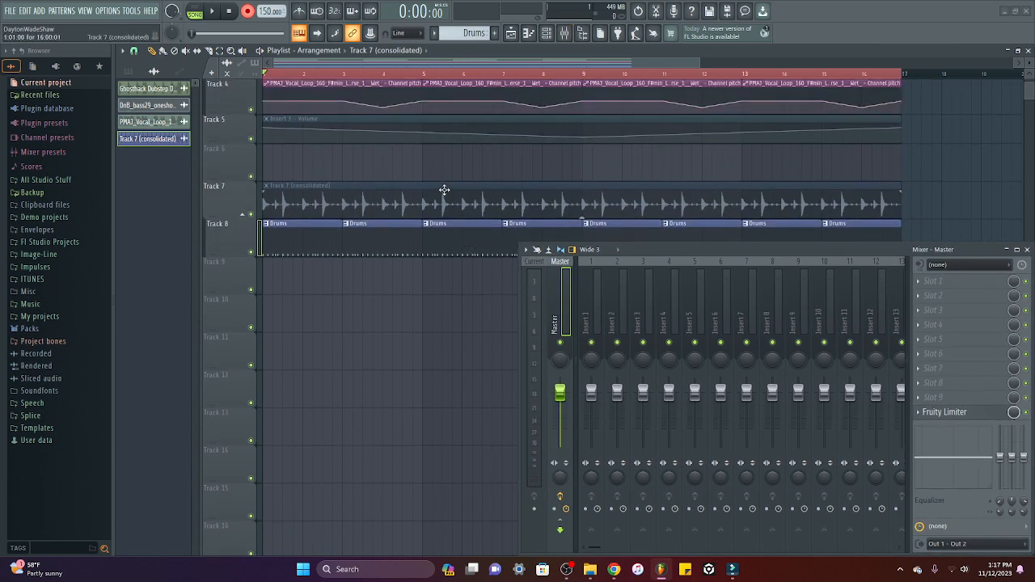
{"action": "left_click", "coordinate": [546, 33]}
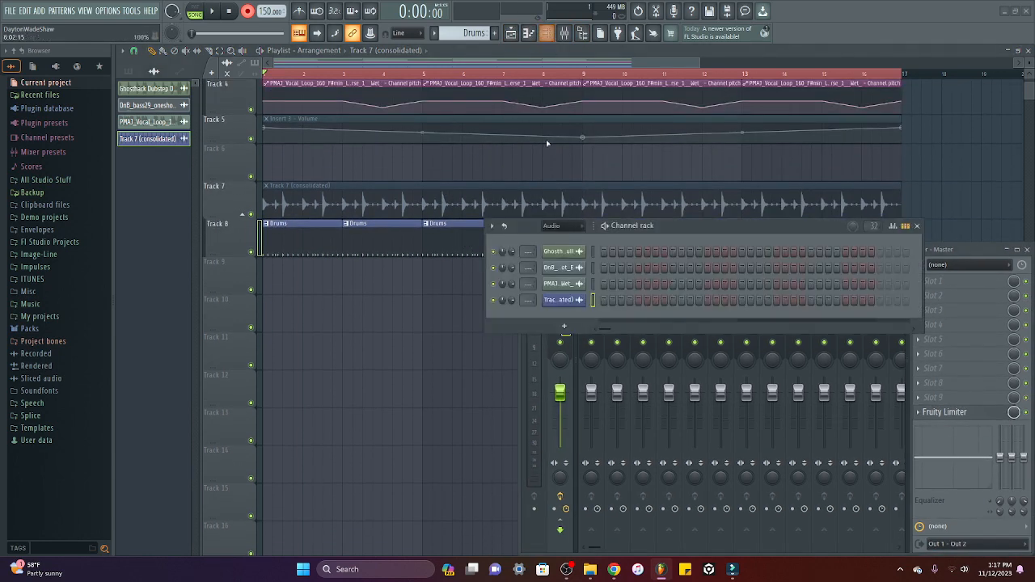
{"action": "left_click", "coordinate": [552, 226]}
{"action": "left_click", "coordinate": [576, 265]}
{"action": "left_click_drag", "start_coordinate": [623, 226], "coordinate": [219, 275]}
Step through mixer Inserts 1 to 4, solo Track 8, and briefly play the Drums pattern to check the inserts' levels.
{"action": "key", "text": "Right"}
{"action": "key", "text": "Right"}
{"action": "key", "text": "Right"}
{"action": "key", "text": "Right"}
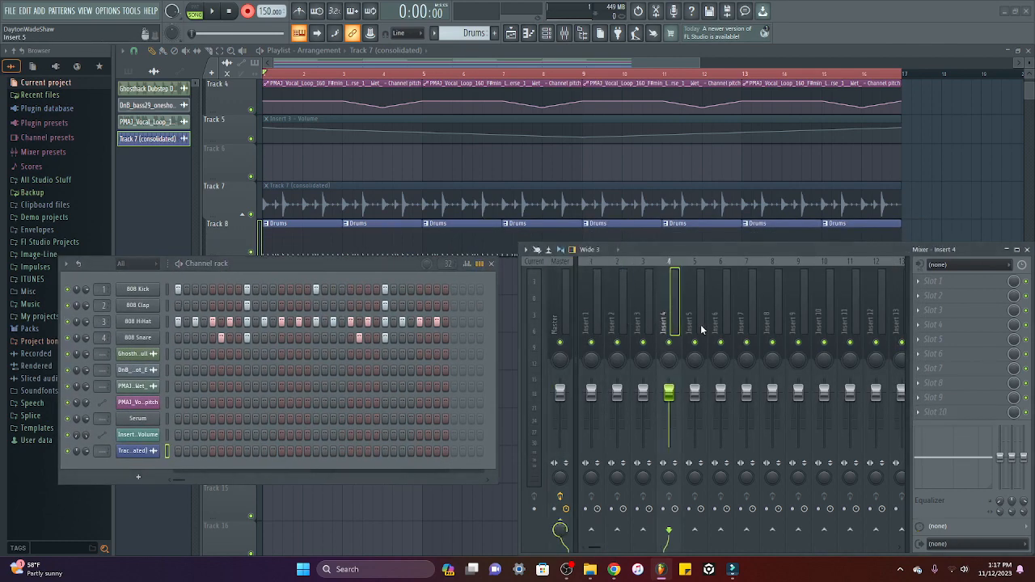
{"action": "right_click", "coordinate": [253, 254]}
{"action": "key", "text": "space"}
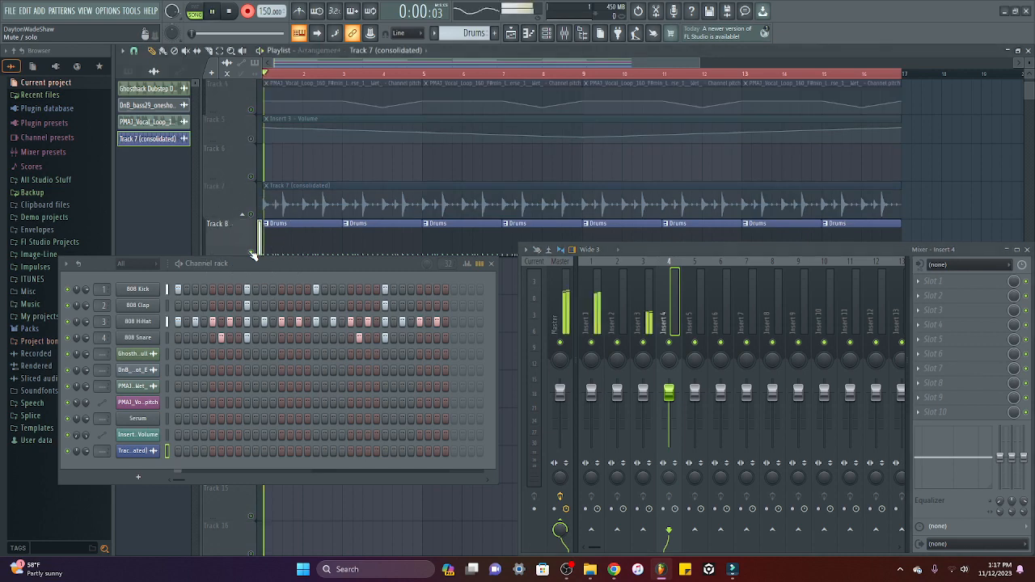
{"action": "scroll", "coordinate": [639, 306], "scroll_direction": "down", "scroll_amount": 1}
{"action": "scroll", "coordinate": [638, 306], "scroll_direction": "up", "scroll_amount": 1}
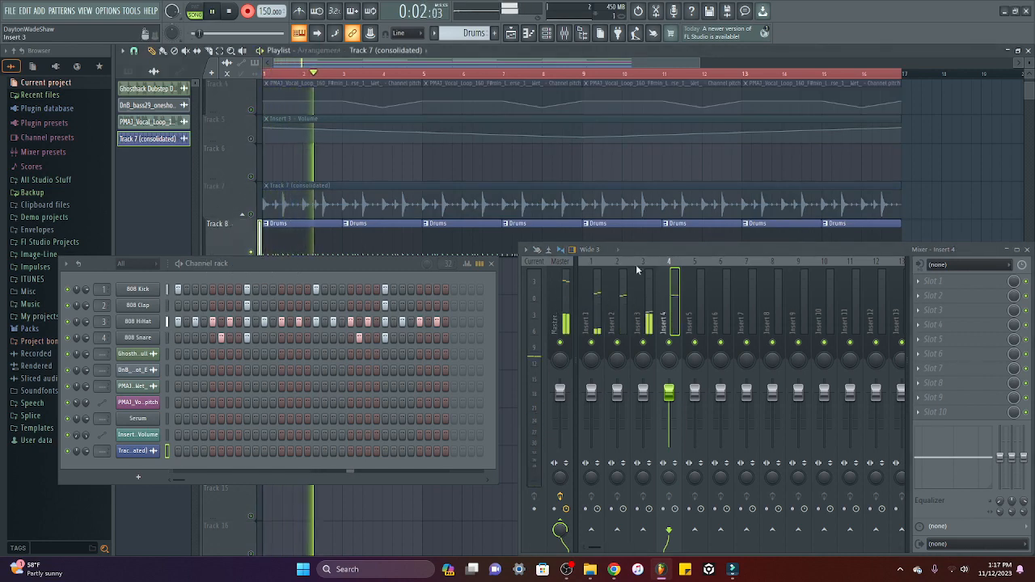
{"action": "left_click", "coordinate": [214, 12]}
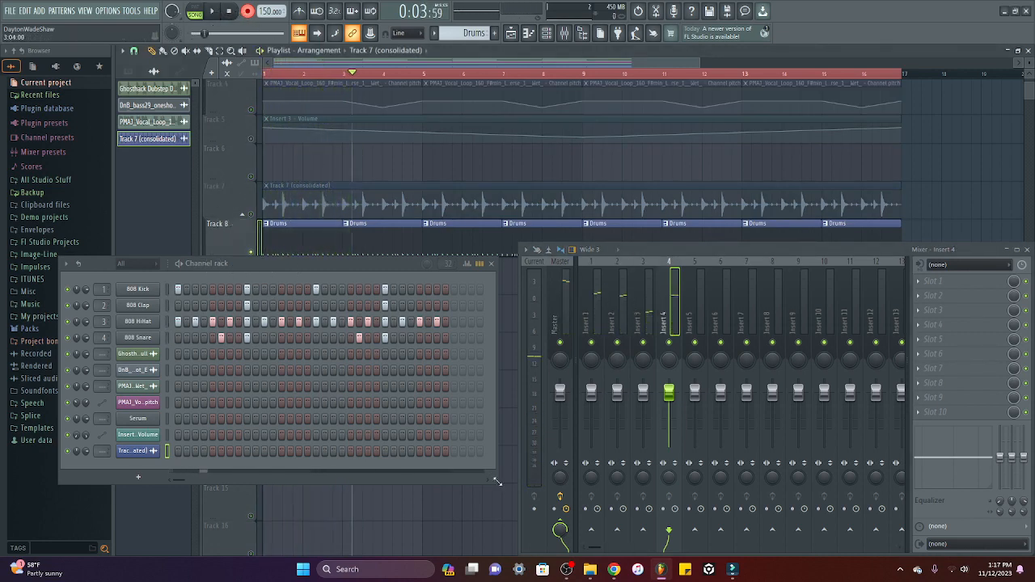
Arm mixer Insert 1 and render it to an audio clip over the selected bars, placing the clip on Track 9.
{"action": "left_click", "coordinate": [587, 509]}
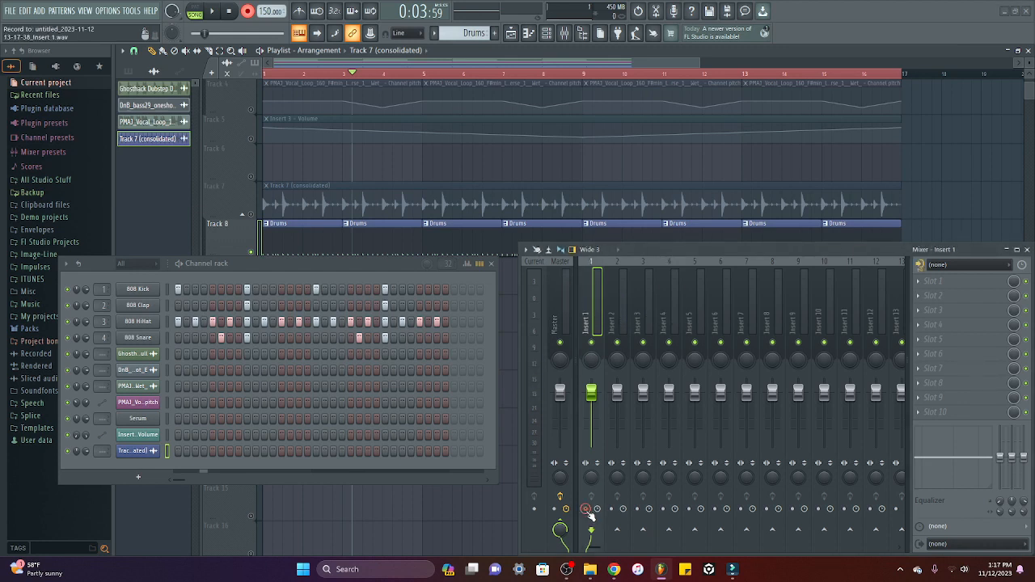
{"action": "key", "text": "alt+r"}
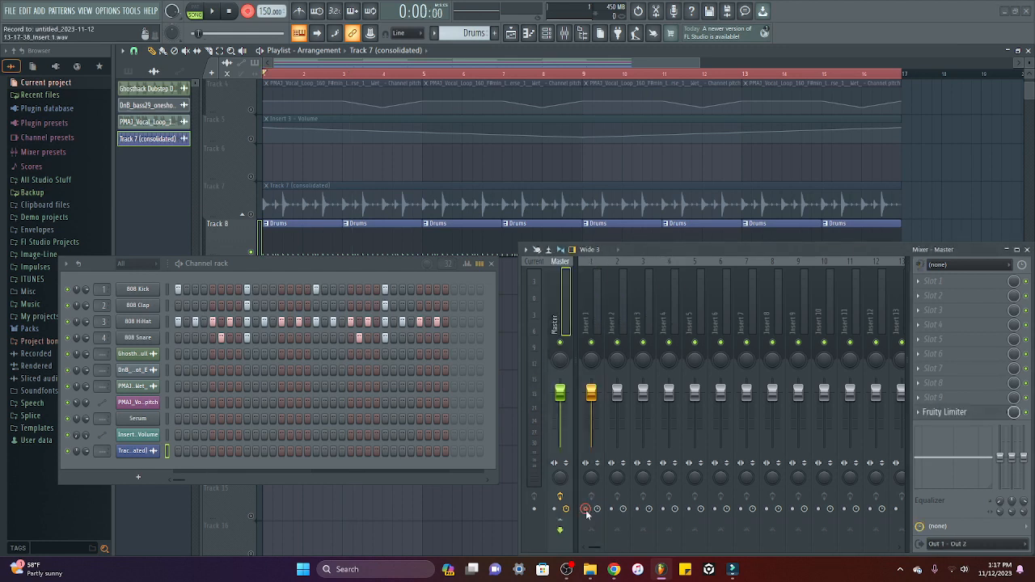
{"action": "left_click", "coordinate": [616, 377]}
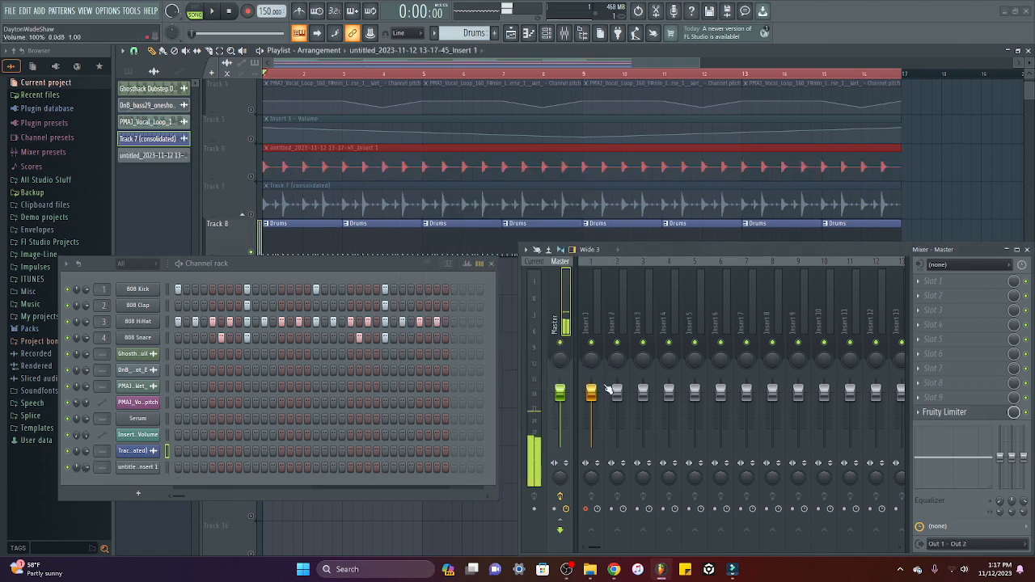
{"action": "scroll", "coordinate": [499, 227], "scroll_direction": "down", "scroll_amount": 1}
{"action": "left_click_drag", "start_coordinate": [520, 120], "coordinate": [448, 213]}
{"action": "scroll", "coordinate": [399, 189], "scroll_direction": "down", "scroll_amount": 2}
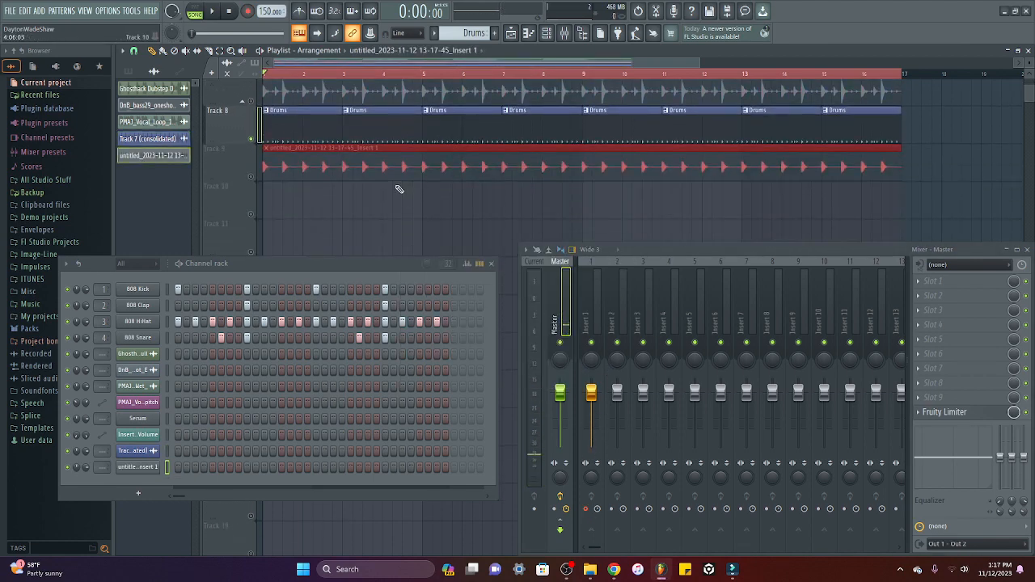
Solo Track 9 and briefly play the rendered Insert 1 clip, checking the Insert 1 mixer channel.
{"action": "right_click", "coordinate": [252, 177]}
{"action": "key", "text": "space"}
{"action": "left_click", "coordinate": [593, 314]}
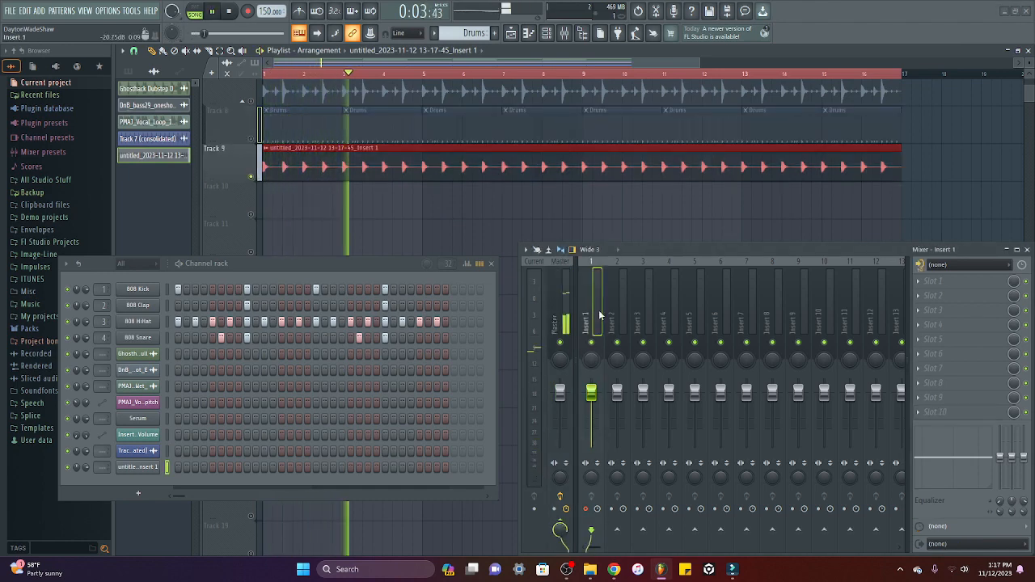
{"action": "key", "text": "space"}
{"action": "scroll", "coordinate": [243, 185], "scroll_direction": "up", "scroll_amount": 2}
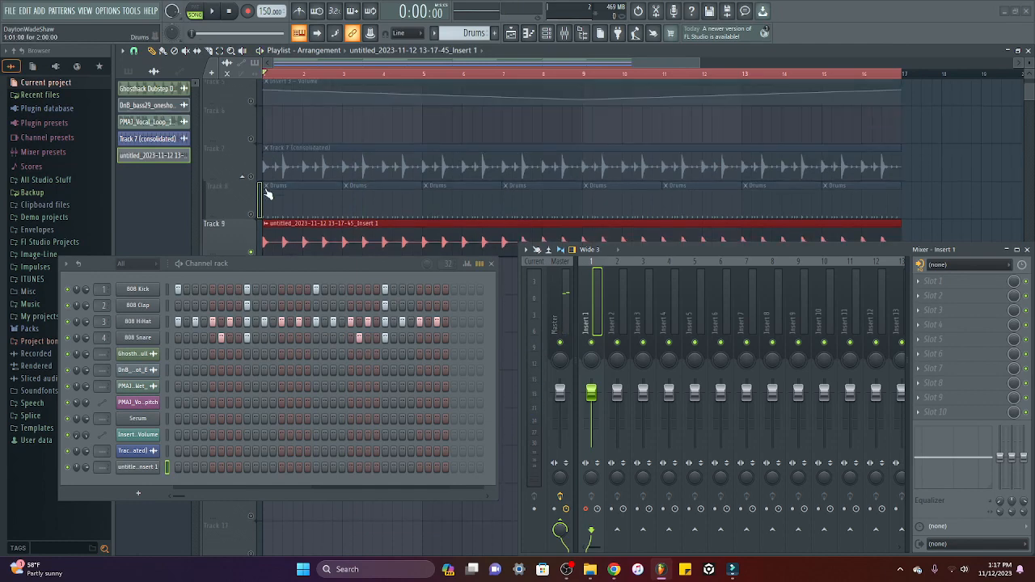
Unsolo Track 9, mute the rendered Insert 1 clip, and move it up to Track 7 above the consolidated clip.
{"action": "right_click", "coordinate": [252, 253]}
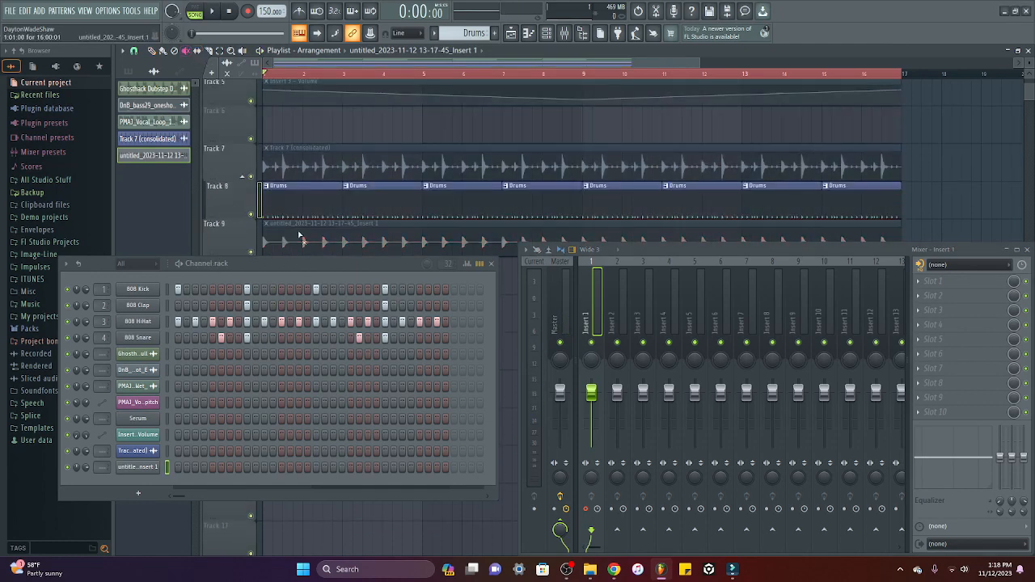
{"action": "scroll", "coordinate": [565, 105], "scroll_direction": "up", "scroll_amount": 3}
{"action": "scroll", "coordinate": [564, 106], "scroll_direction": "down", "scroll_amount": 5}
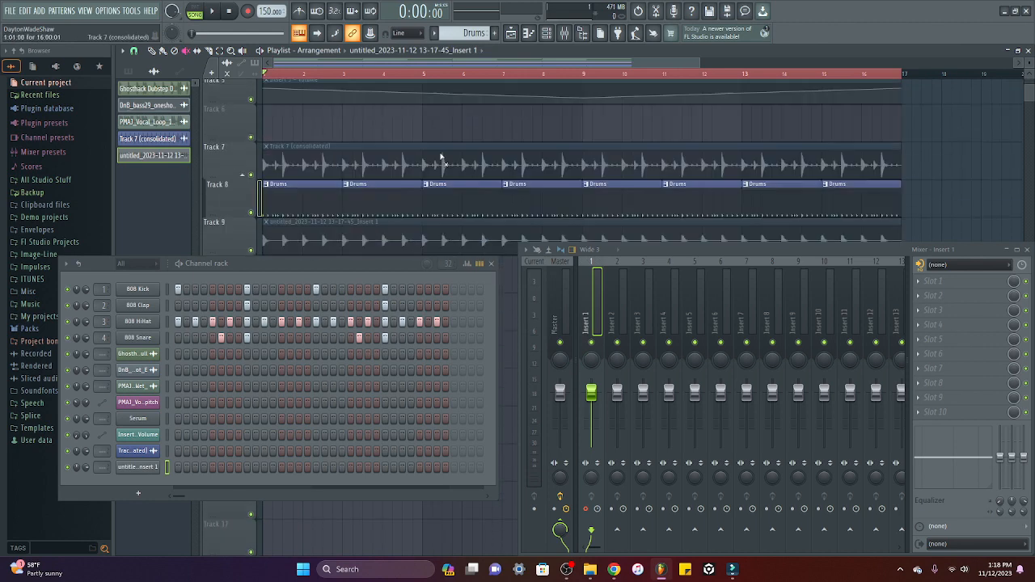
Arm the Master mixer track and render the selected bars of the Drums pattern into an audio clip on Track 10.
{"action": "left_click", "coordinate": [560, 514]}
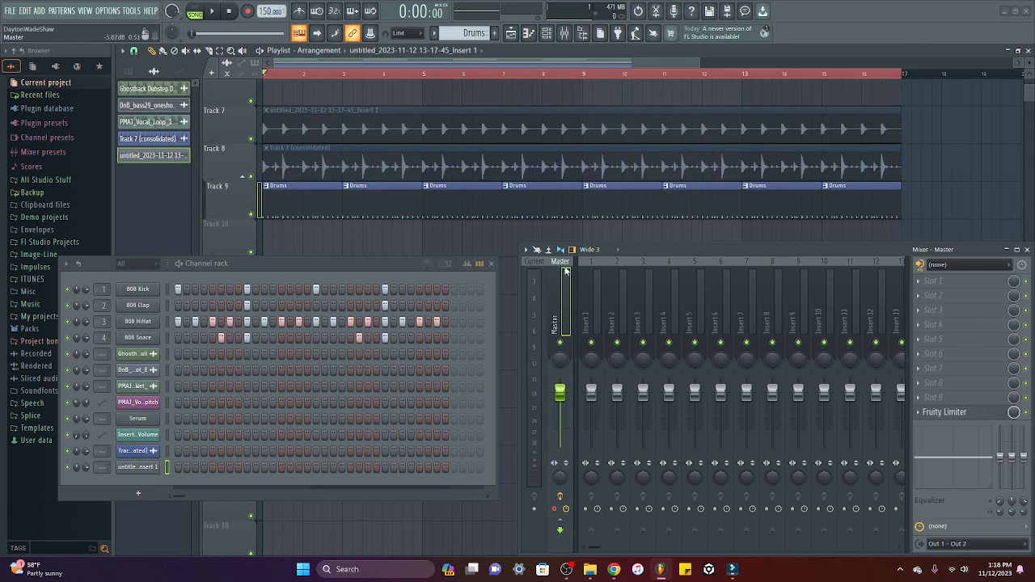
{"action": "scroll", "coordinate": [513, 74], "scroll_direction": "down", "scroll_amount": 2}
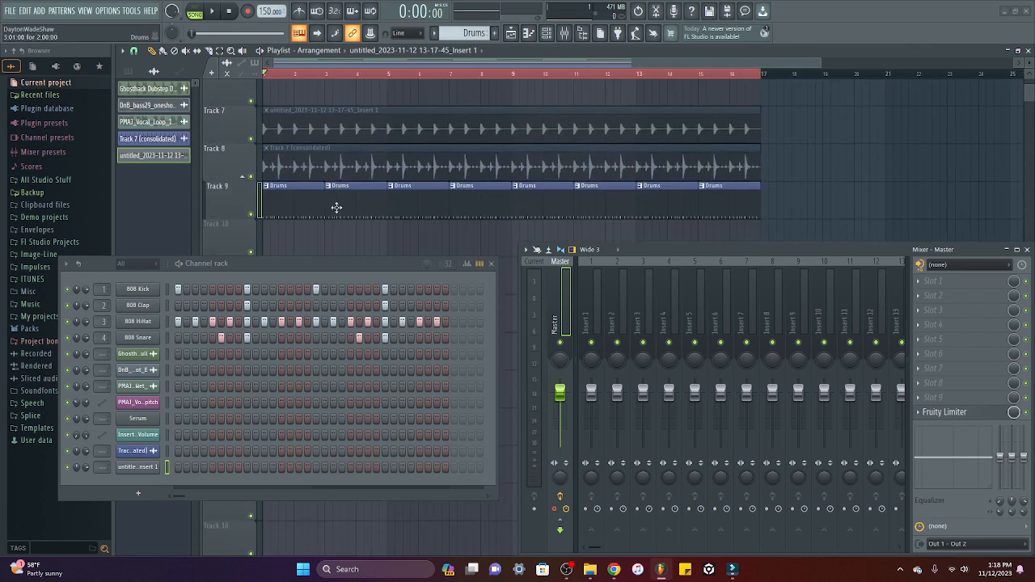
{"action": "scroll", "coordinate": [482, 195], "scroll_direction": "up", "scroll_amount": 6}
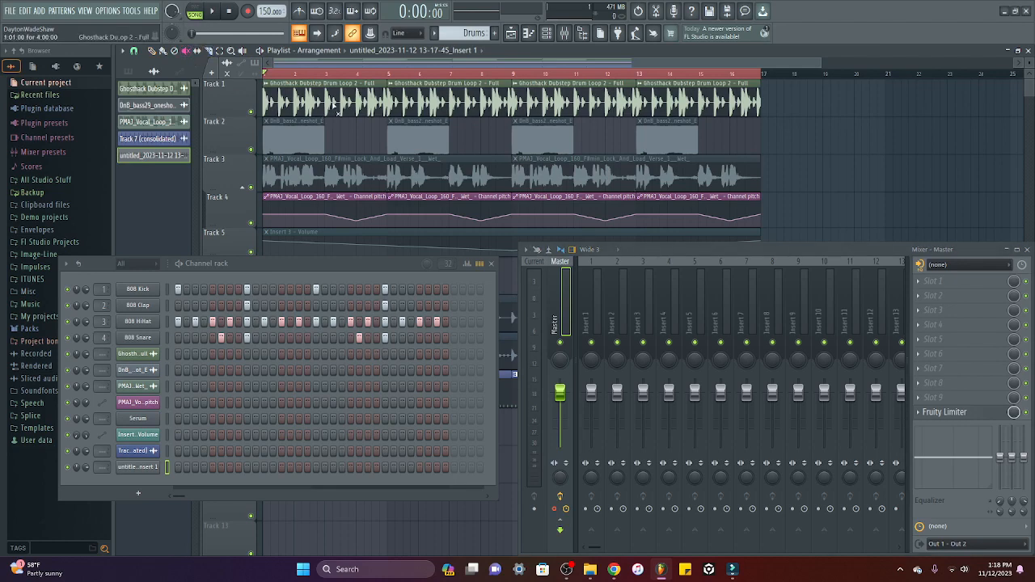
{"action": "scroll", "coordinate": [501, 181], "scroll_direction": "down", "scroll_amount": 8}
{"action": "scroll", "coordinate": [500, 179], "scroll_direction": "up", "scroll_amount": 1}
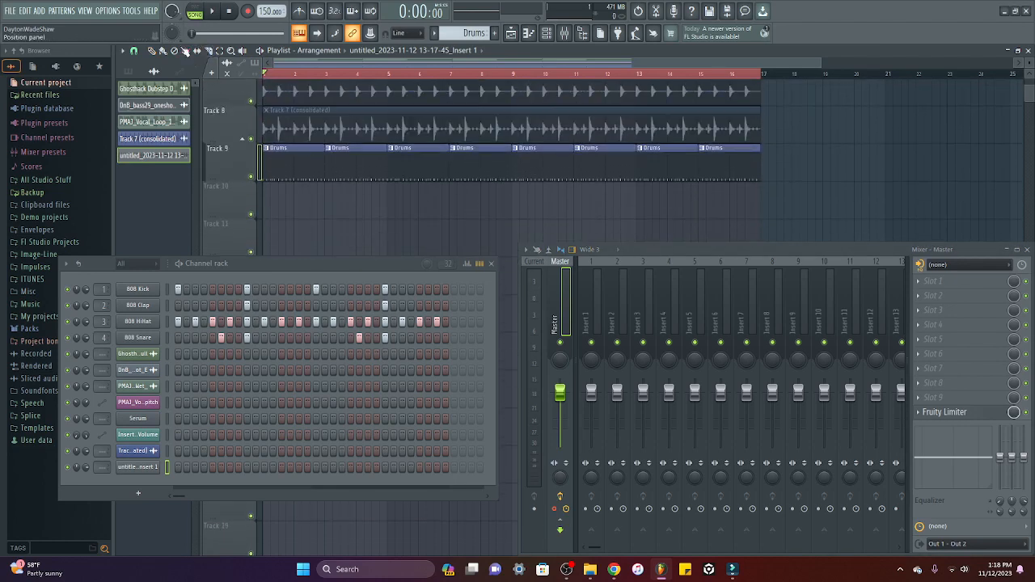
{"action": "left_click", "coordinate": [554, 509]}
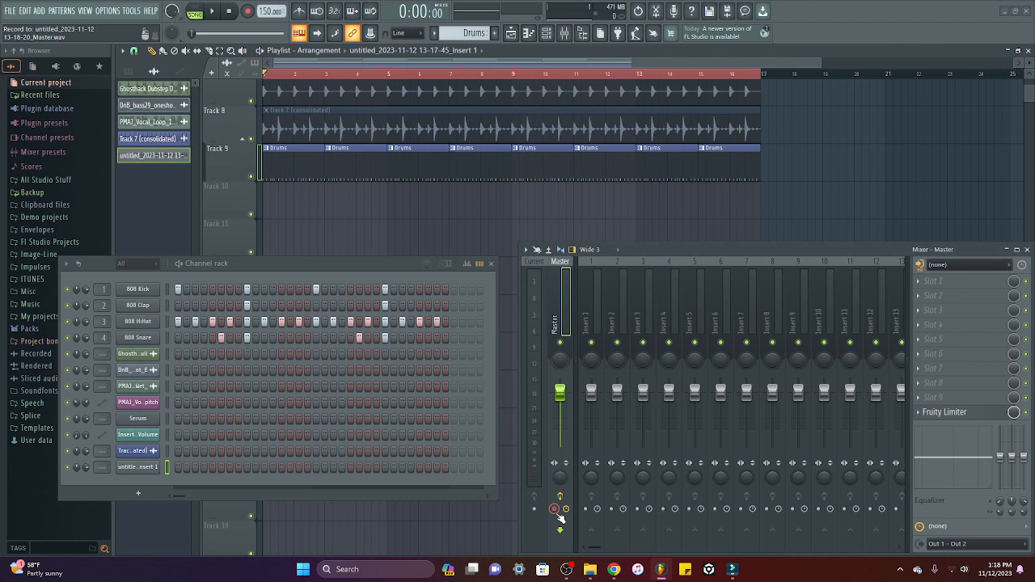
{"action": "key", "text": "alt+r"}
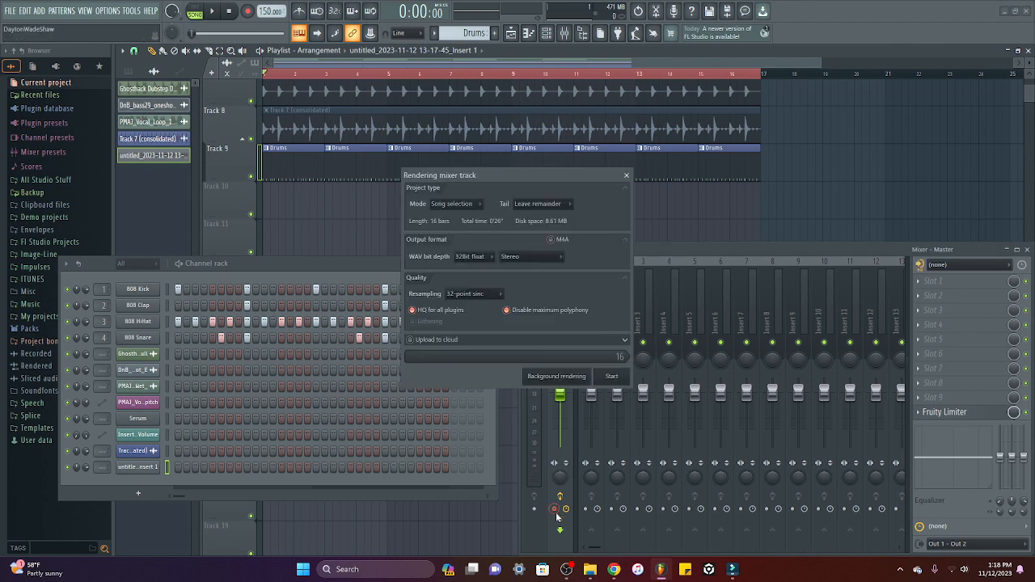
{"action": "left_click", "coordinate": [612, 376]}
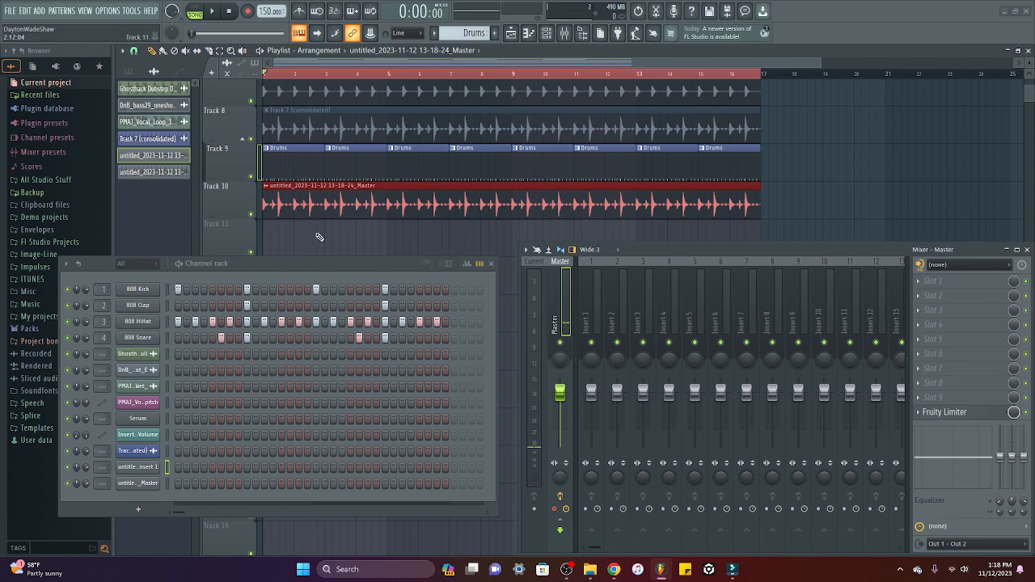
Mute Track 9 to briefly play the rendered Master clip on Track 10, stop playback, and unmute Track 9.
{"action": "scroll", "coordinate": [285, 186], "scroll_direction": "down", "scroll_amount": 1}
{"action": "scroll", "coordinate": [285, 186], "scroll_direction": "up", "scroll_amount": 1}
{"action": "scroll", "coordinate": [587, 201], "scroll_direction": "down", "scroll_amount": 1}
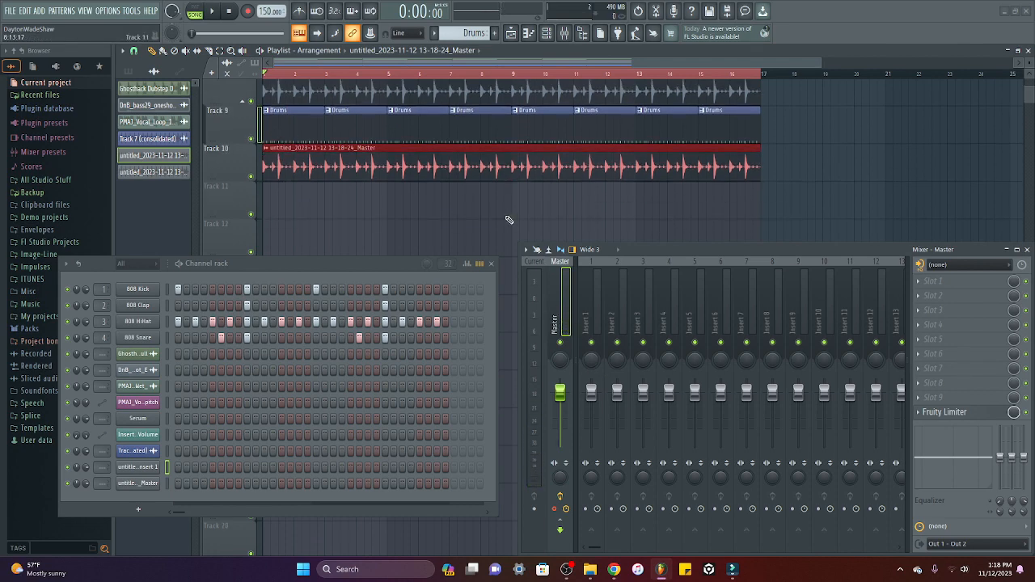
{"action": "left_click", "coordinate": [534, 212]}
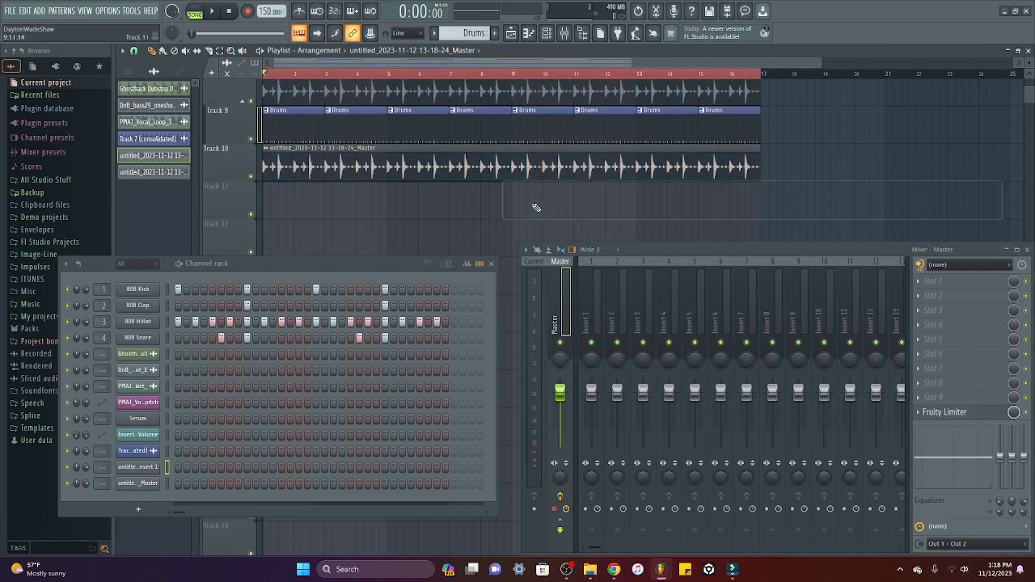
{"action": "left_click", "coordinate": [251, 139]}
{"action": "key", "text": "space"}
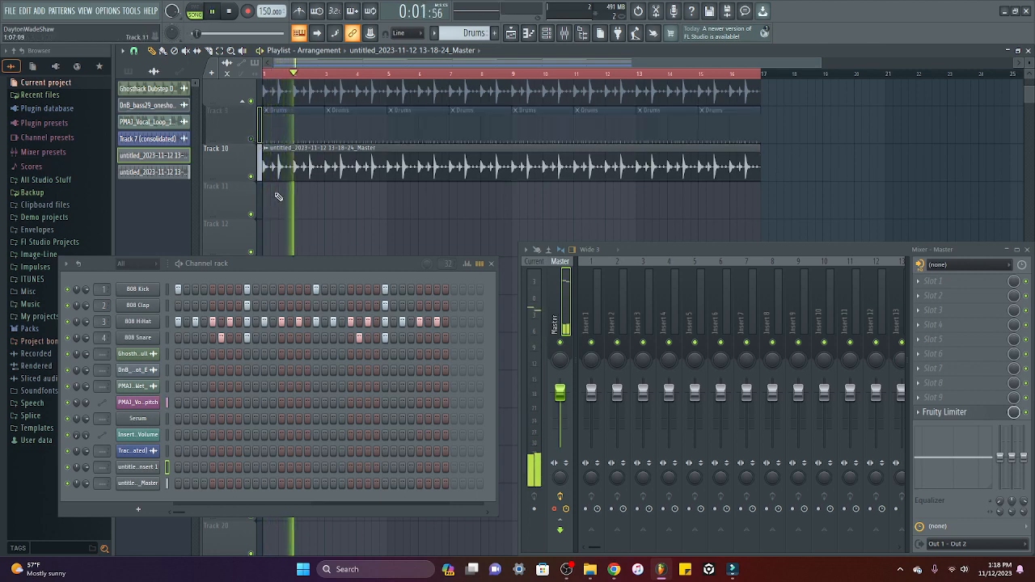
{"action": "key", "text": "space"}
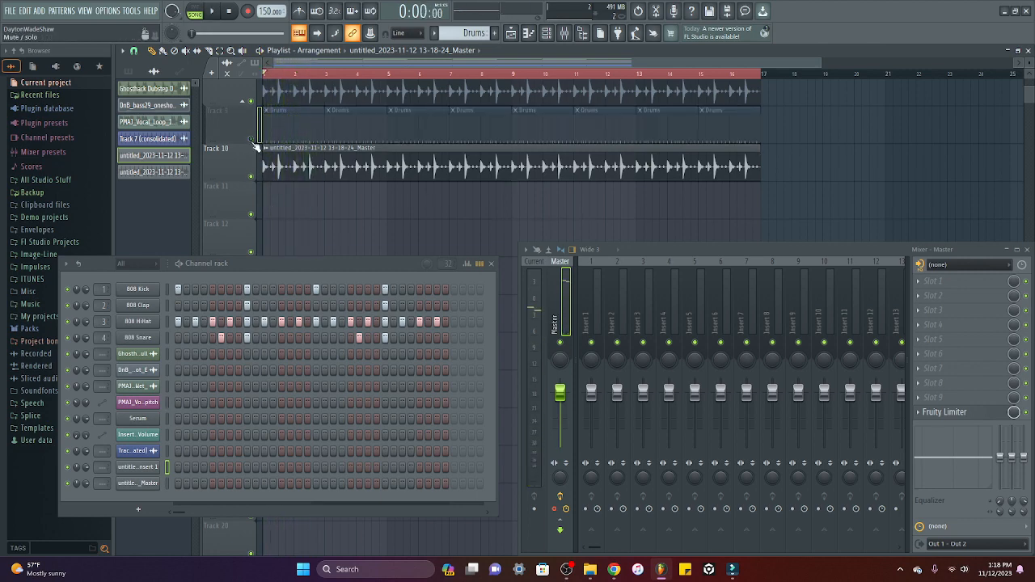
{"action": "left_click", "coordinate": [252, 139]}
Mute all the Drums pattern clips on Track 9 and the rendered Master clip on Track 10.
{"action": "scroll", "coordinate": [368, 220], "scroll_direction": "up", "scroll_amount": 2}
{"action": "scroll", "coordinate": [368, 220], "scroll_direction": "down", "scroll_amount": 1}
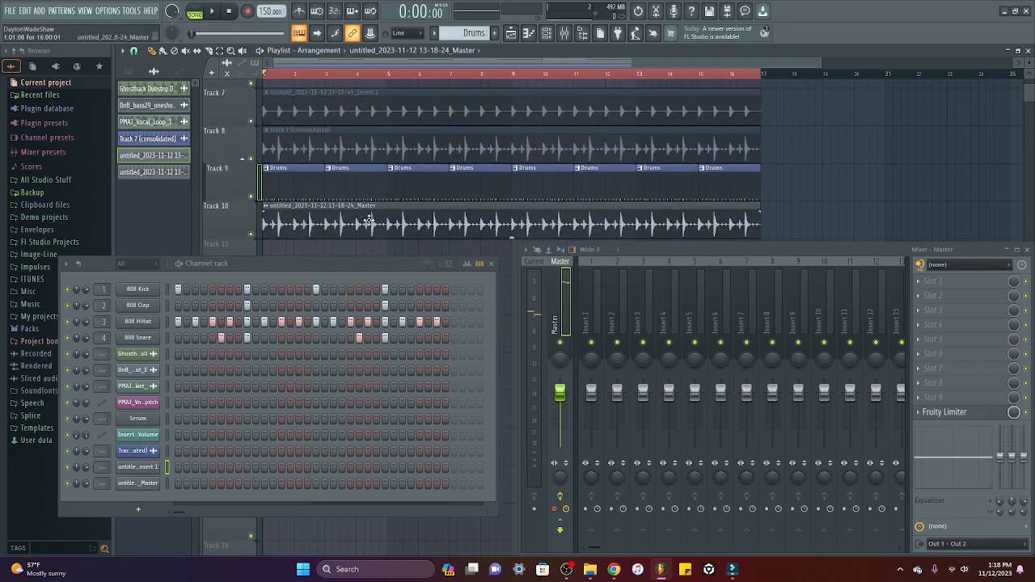
{"action": "scroll", "coordinate": [369, 220], "scroll_direction": "up", "scroll_amount": 1}
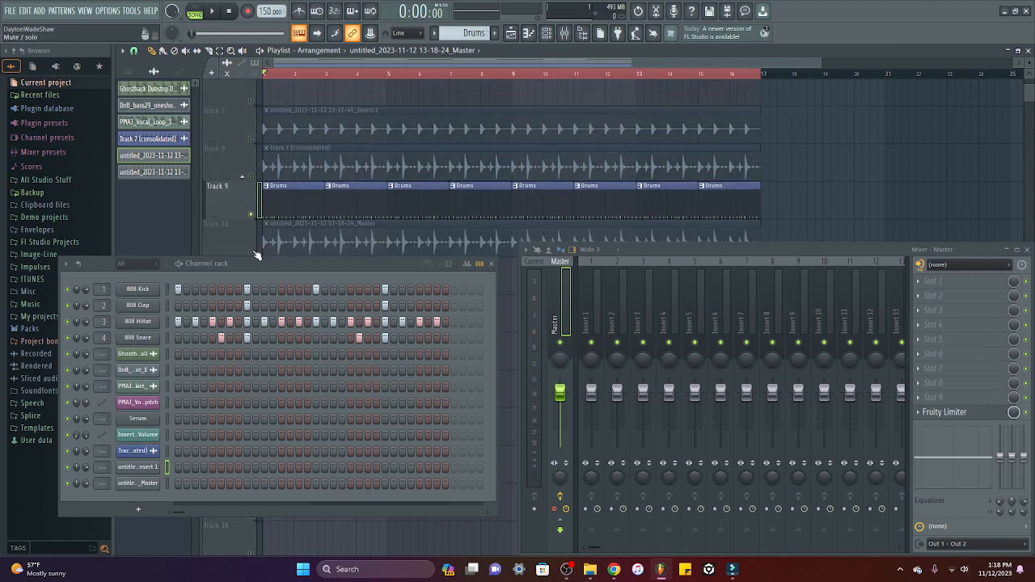
{"action": "scroll", "coordinate": [254, 216], "scroll_direction": "up", "scroll_amount": 1}
{"action": "scroll", "coordinate": [254, 234], "scroll_direction": "down", "scroll_amount": 1}
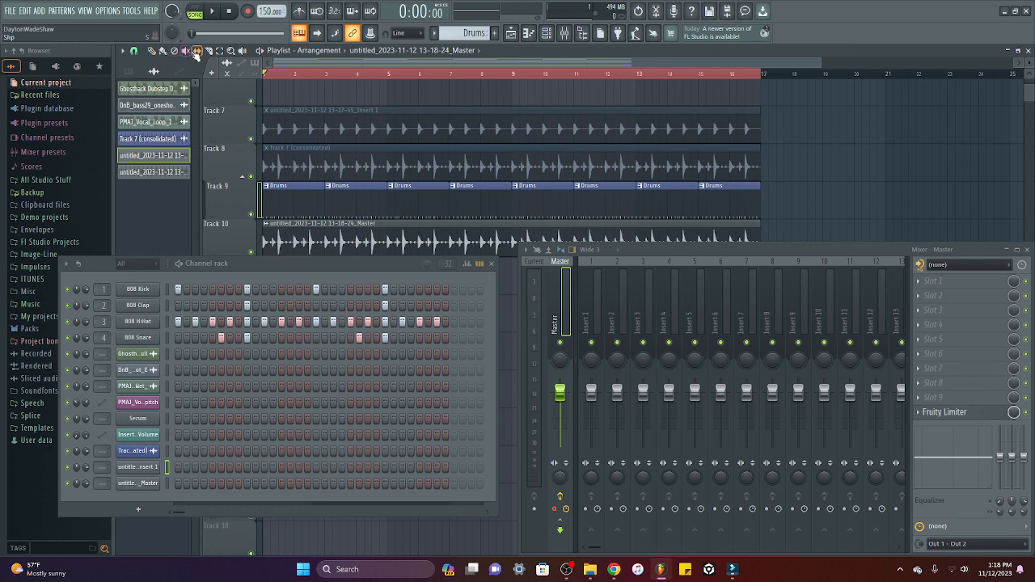
{"action": "scroll", "coordinate": [321, 174], "scroll_direction": "down", "scroll_amount": 2}
{"action": "mouse_move", "coordinate": [317, 167]}
{"action": "left_mouse_down"}
{"action": "mouse_move", "coordinate": [354, 132]}
{"action": "mouse_move", "coordinate": [738, 151]}
{"action": "left_mouse_up"}
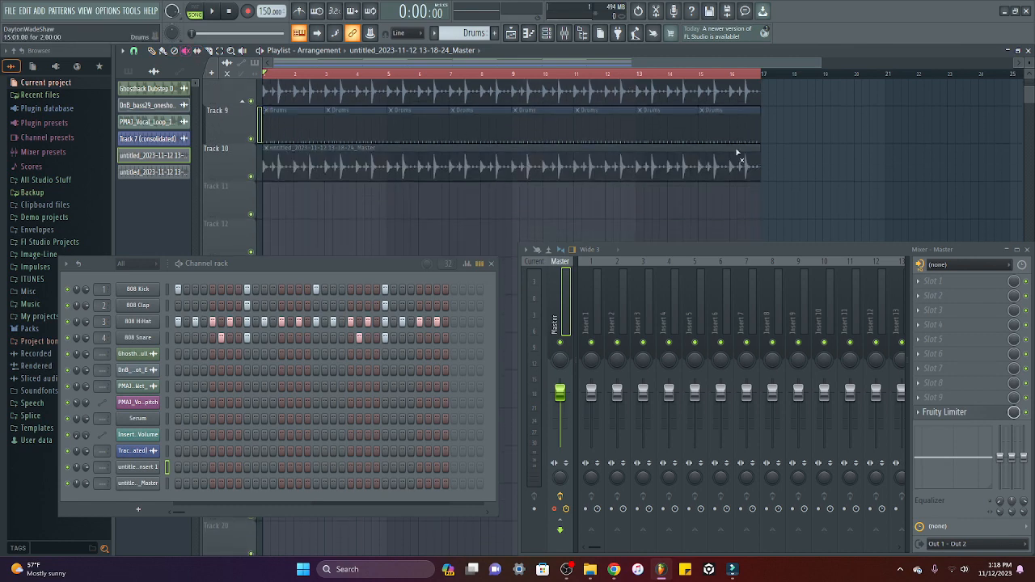
Close the channel rack and shrink the mixer window to uncover more of the playlist.
{"action": "scroll", "coordinate": [453, 130], "scroll_direction": "up", "scroll_amount": 3}
{"action": "scroll", "coordinate": [371, 122], "scroll_direction": "up", "scroll_amount": 1}
{"action": "left_click", "coordinate": [490, 264]}
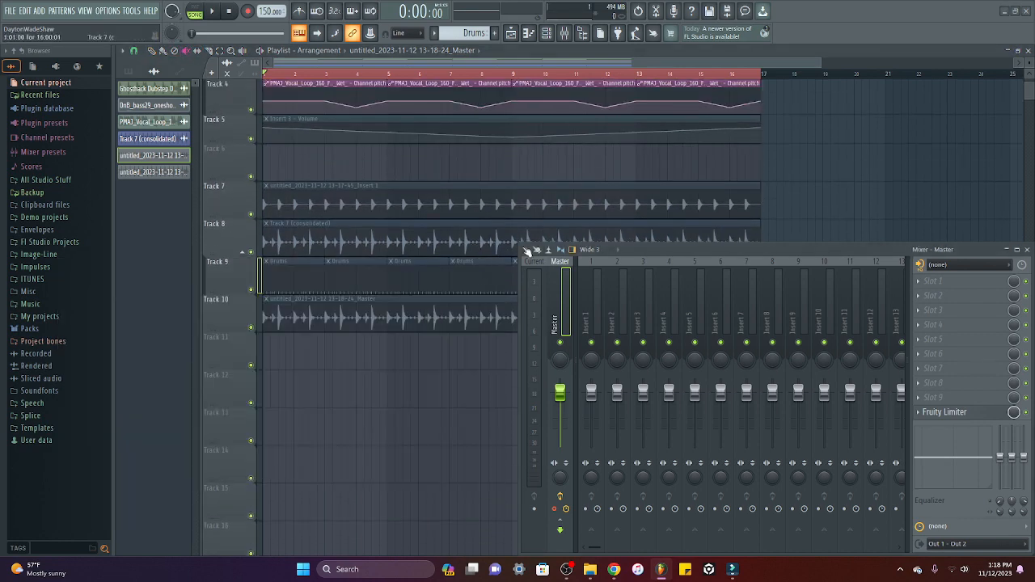
{"action": "left_click_drag", "start_coordinate": [518, 241], "coordinate": [504, 301]}
Unmute all audio clips on Tracks 1 to 3 and render the Master mixer track into an audio clip on Track 6.
{"action": "scroll", "coordinate": [572, 139], "scroll_direction": "up", "scroll_amount": 3}
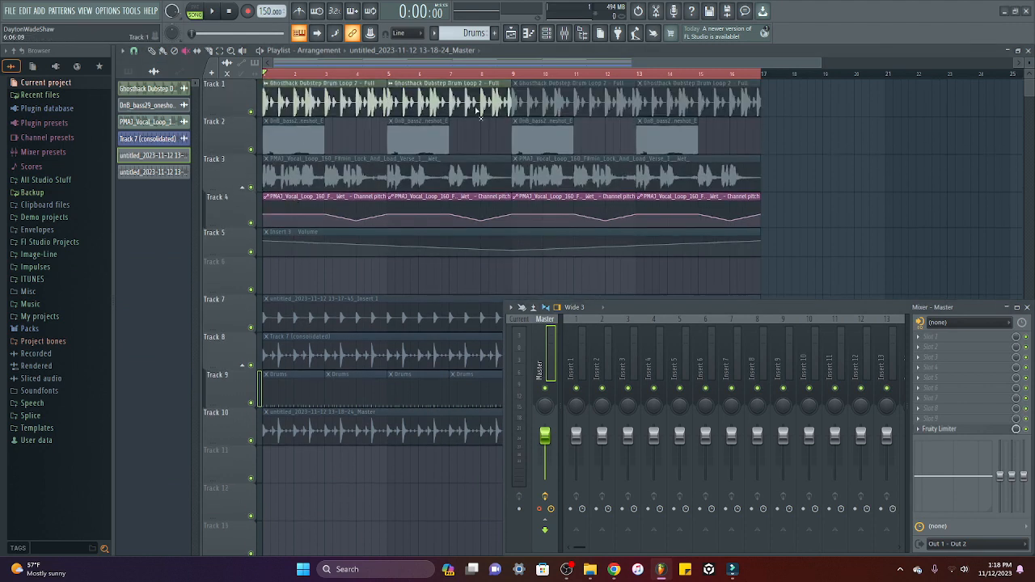
{"action": "mouse_move", "coordinate": [572, 139]}
{"action": "left_mouse_down"}
{"action": "mouse_move", "coordinate": [291, 139]}
{"action": "mouse_move", "coordinate": [429, 179]}
{"action": "mouse_move", "coordinate": [650, 182]}
{"action": "left_mouse_up"}
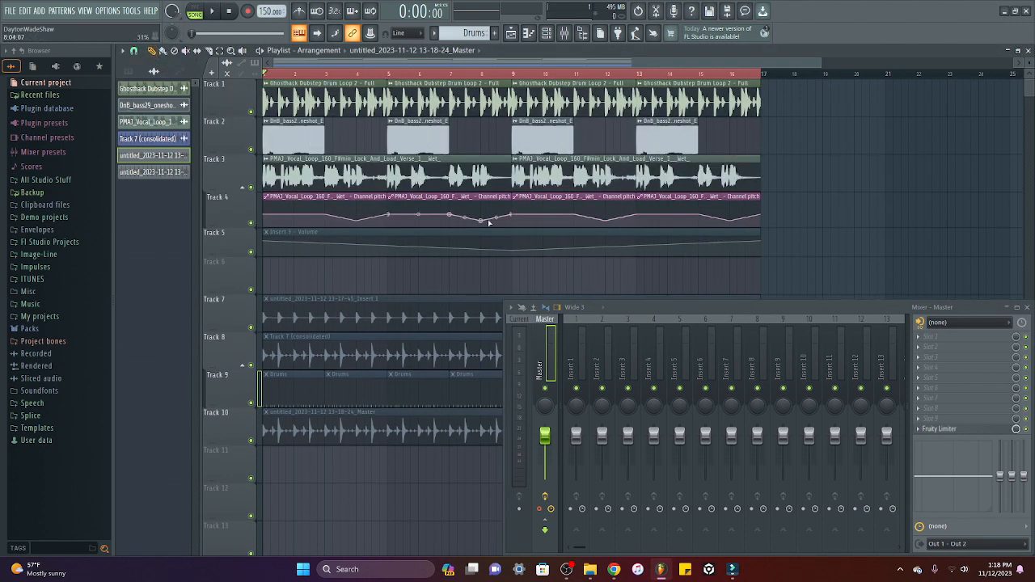
{"action": "left_click", "coordinate": [541, 511]}
{"action": "left_click", "coordinate": [612, 376]}
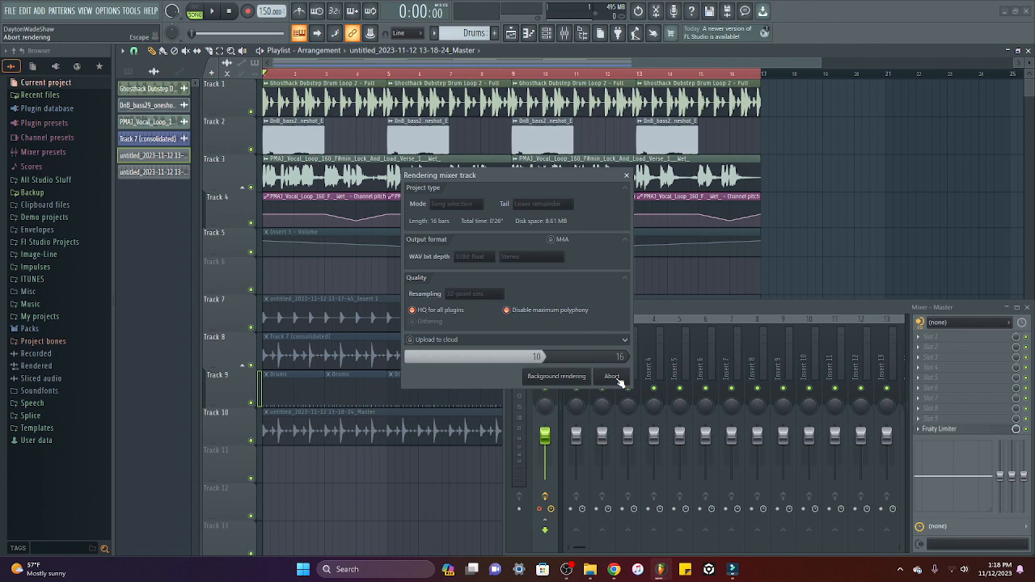
{"action": "left_click", "coordinate": [801, 261]}
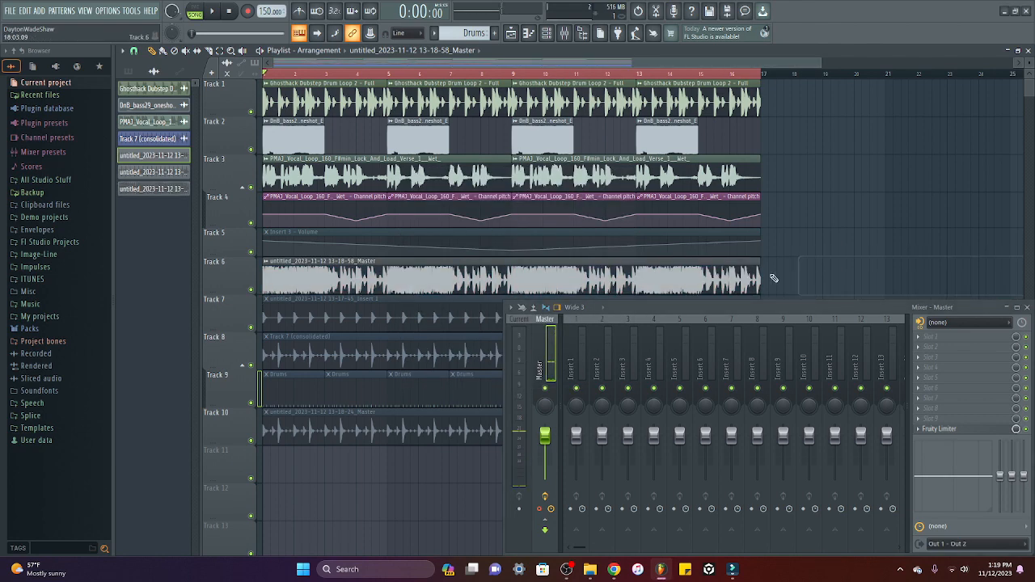
Solo Track 6, which holds the newly rendered Master audio clip.
{"action": "right_click", "coordinate": [251, 290]}
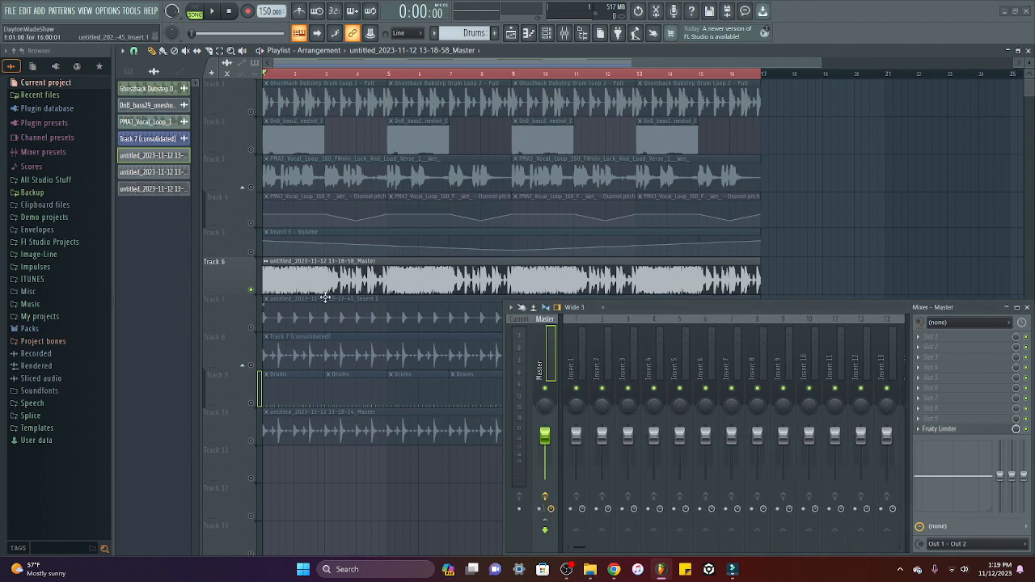
{"action": "scroll", "coordinate": [271, 251], "scroll_direction": "down", "scroll_amount": 1}
{"action": "scroll", "coordinate": [316, 71], "scroll_direction": "up", "scroll_amount": 2}
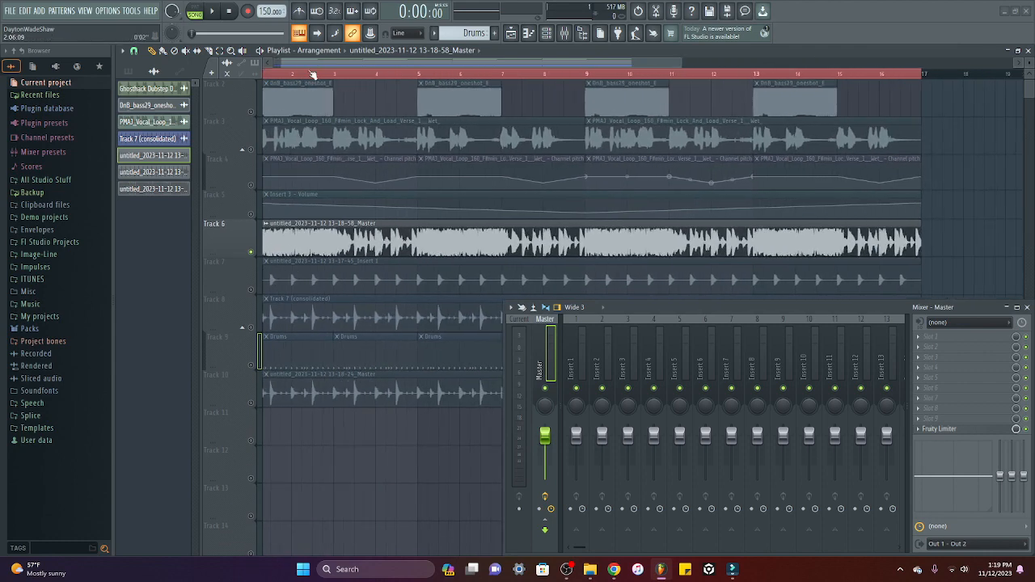
{"action": "scroll", "coordinate": [326, 57], "scroll_direction": "up", "scroll_amount": 2}
{"action": "scroll", "coordinate": [388, 122], "scroll_direction": "up", "scroll_amount": 1}
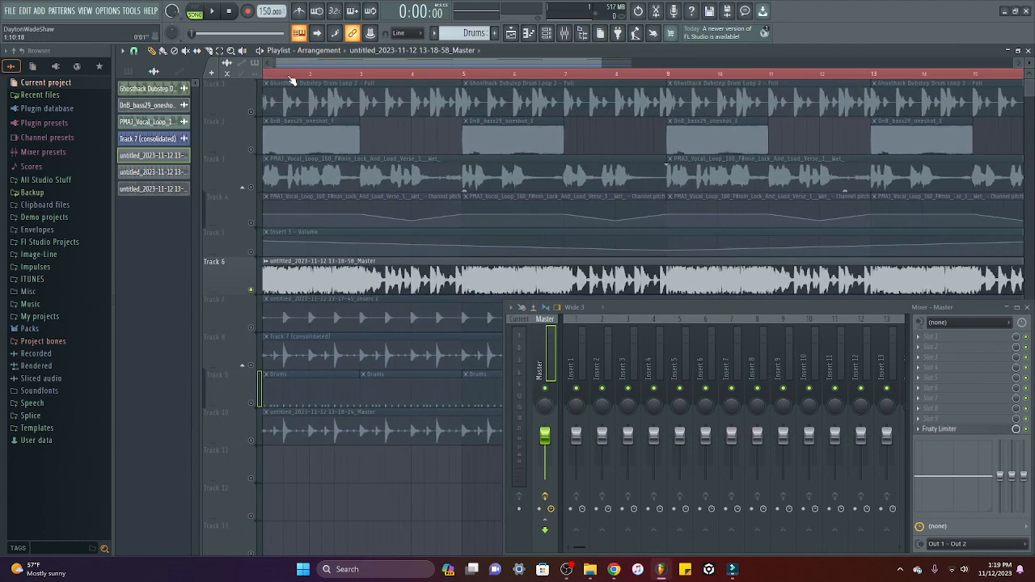
Play the song with Track 6 soloed to hear the rendered Master clip.
{"action": "scroll", "coordinate": [445, 148], "scroll_direction": "down", "scroll_amount": 1}
{"action": "key", "text": "space"}
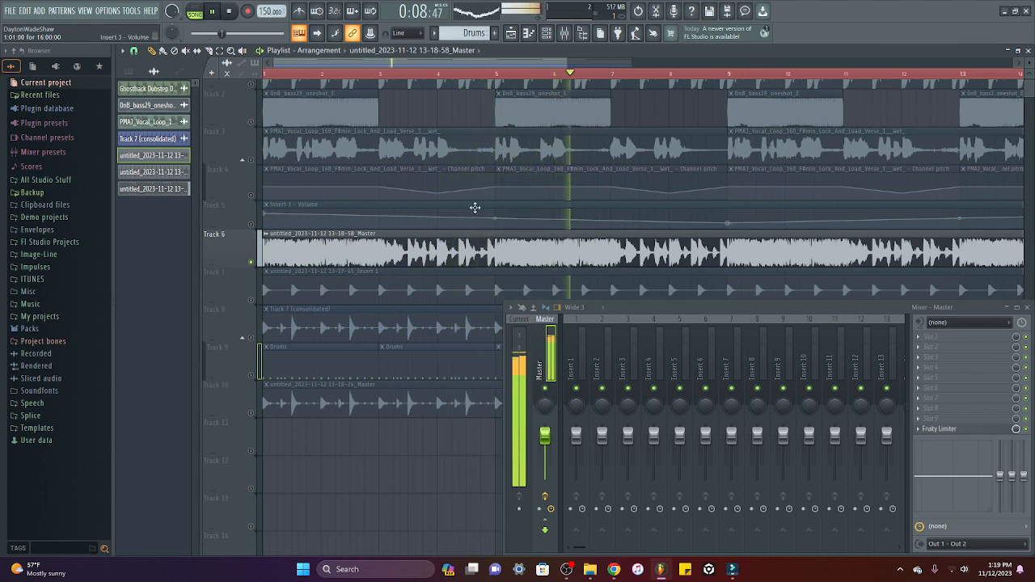
{"action": "scroll", "coordinate": [463, 73], "scroll_direction": "down", "scroll_amount": 2}
{"action": "scroll", "coordinate": [464, 74], "scroll_direction": "down", "scroll_amount": 2}
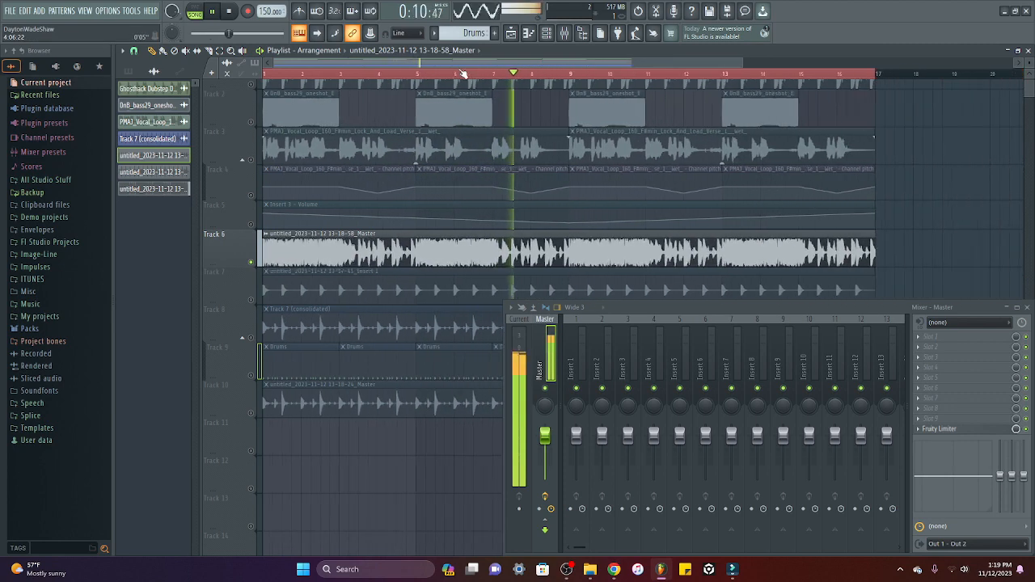
Move the rendered Master track from position 6 to position 11, stop playback and unsolo it.
{"action": "left_click_drag", "start_coordinate": [228, 248], "coordinate": [226, 439]}
{"action": "scroll", "coordinate": [351, 390], "scroll_direction": "down", "scroll_amount": 1}
{"action": "scroll", "coordinate": [352, 390], "scroll_direction": "down", "scroll_amount": 6}
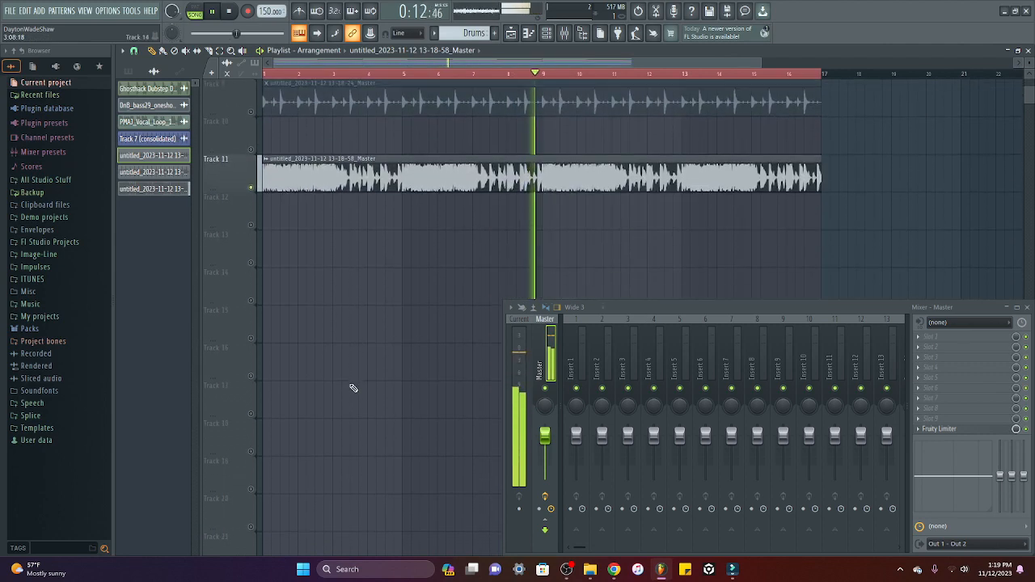
{"action": "scroll", "coordinate": [254, 317], "scroll_direction": "up", "scroll_amount": 3}
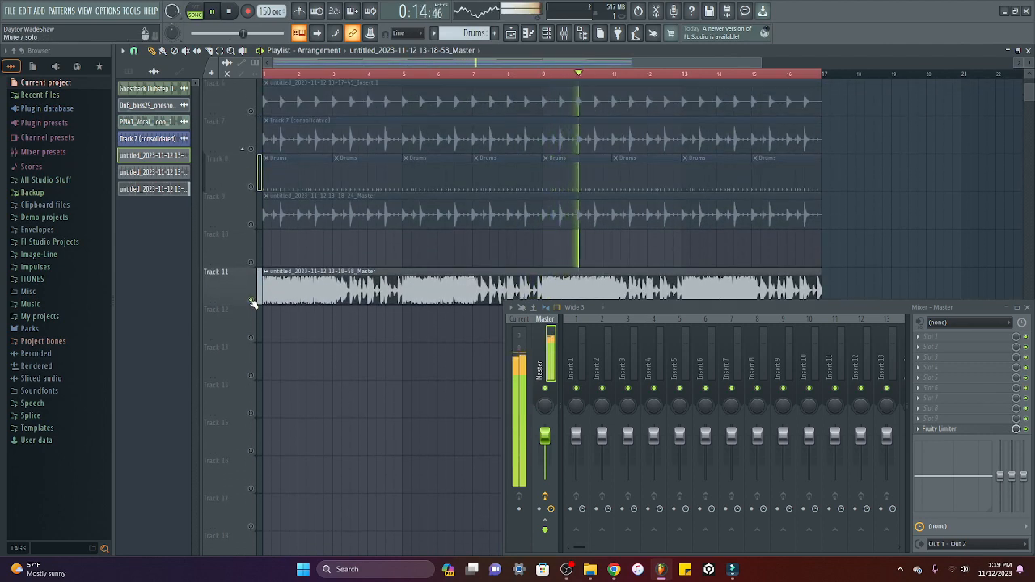
{"action": "key", "text": "space"}
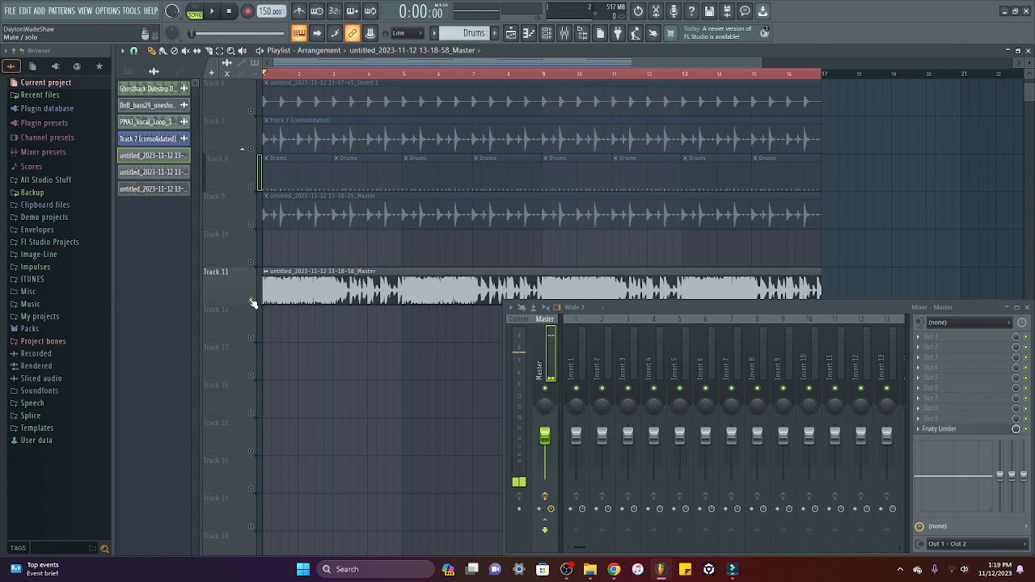
{"action": "left_click", "coordinate": [253, 302]}
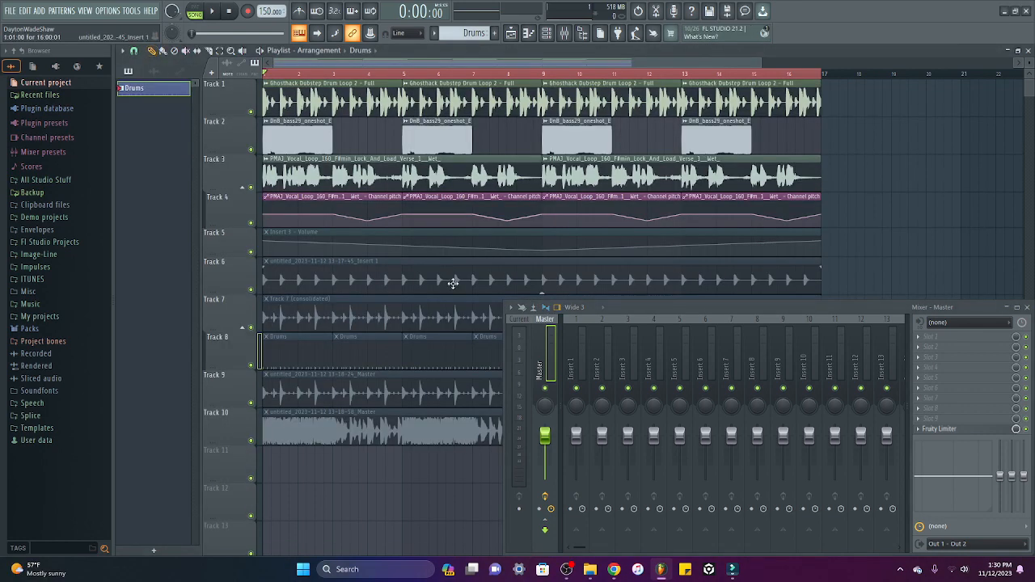
Enlarge the mixer window and solo Track 12 to audition its Ghosthack Riddim Drum Fill 140 11 audio clip.
{"action": "left_click_drag", "start_coordinate": [510, 308], "coordinate": [494, 247]}
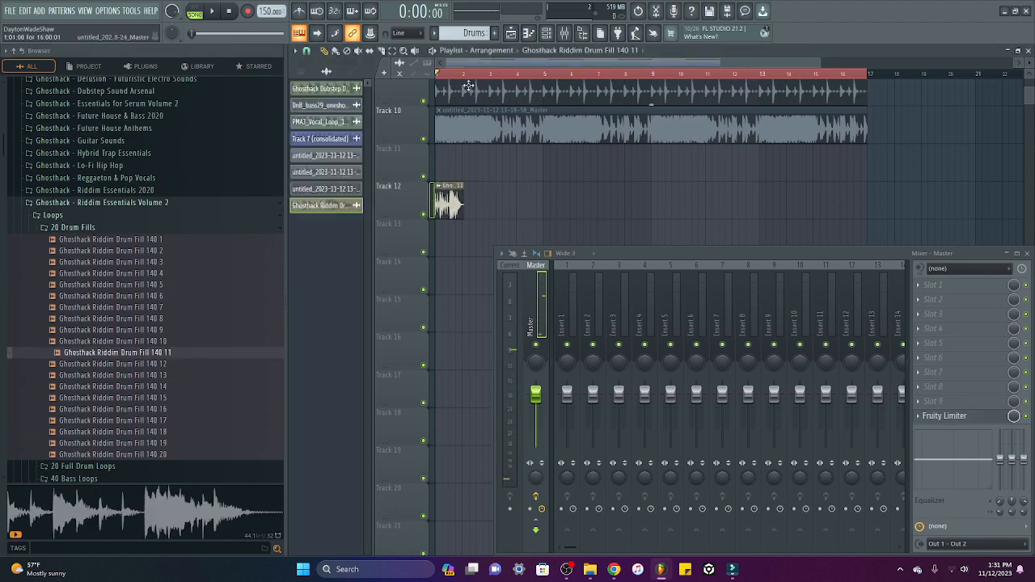
{"action": "scroll", "coordinate": [458, 80], "scroll_direction": "up", "scroll_amount": 4}
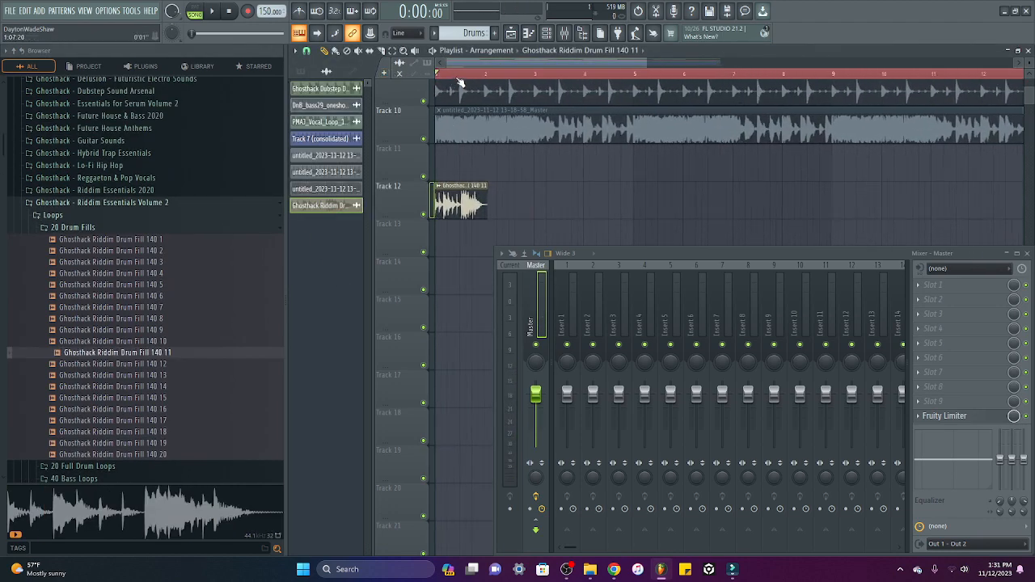
{"action": "scroll", "coordinate": [481, 84], "scroll_direction": "up", "scroll_amount": 2}
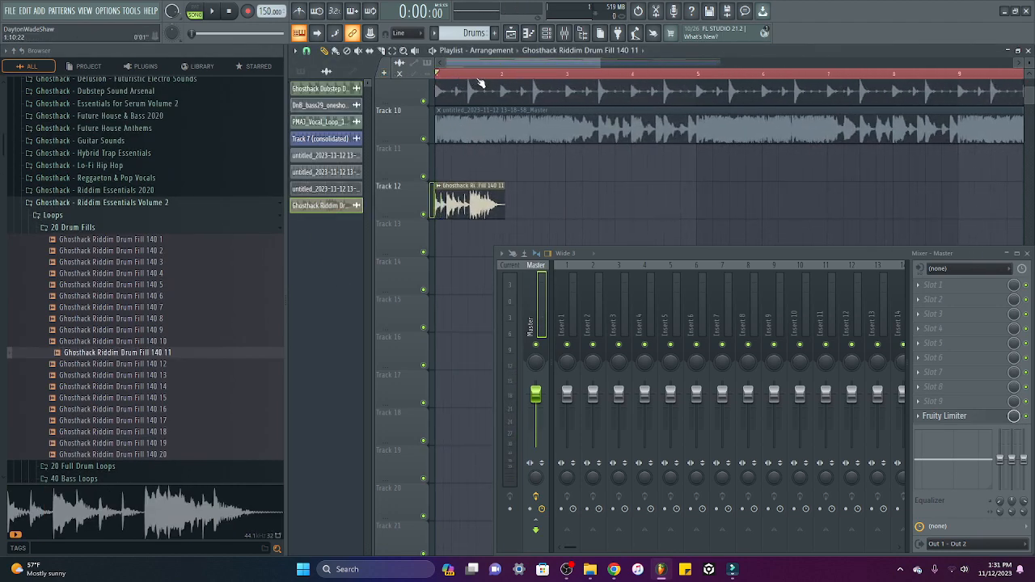
{"action": "right_click", "coordinate": [423, 213]}
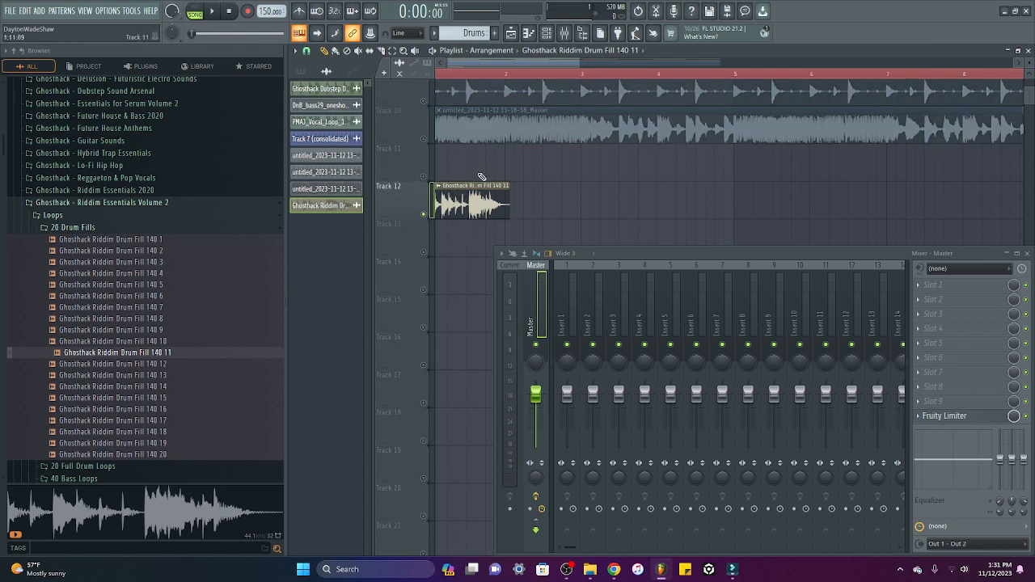
{"action": "key", "text": "space"}
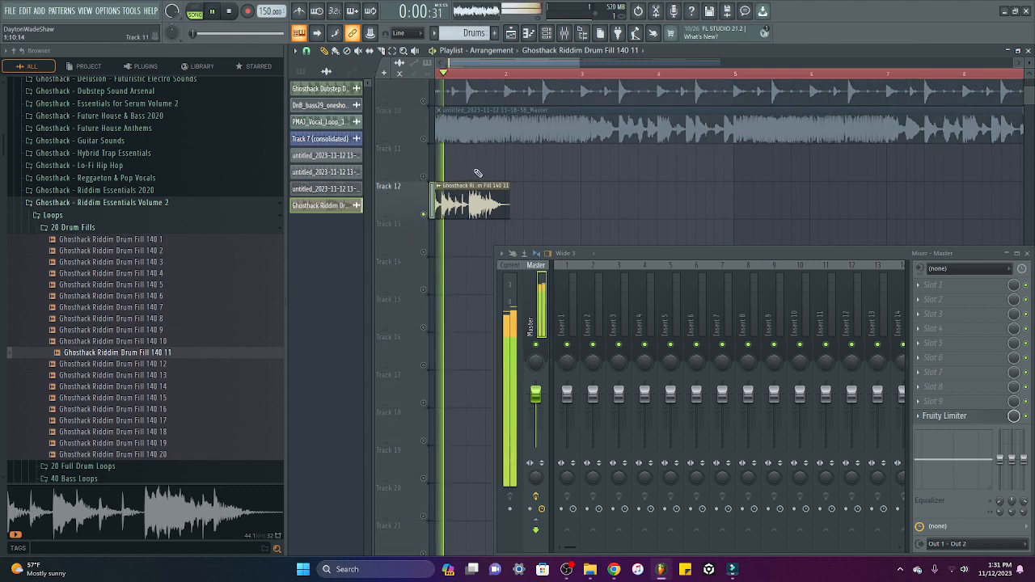
{"action": "key", "text": "space"}
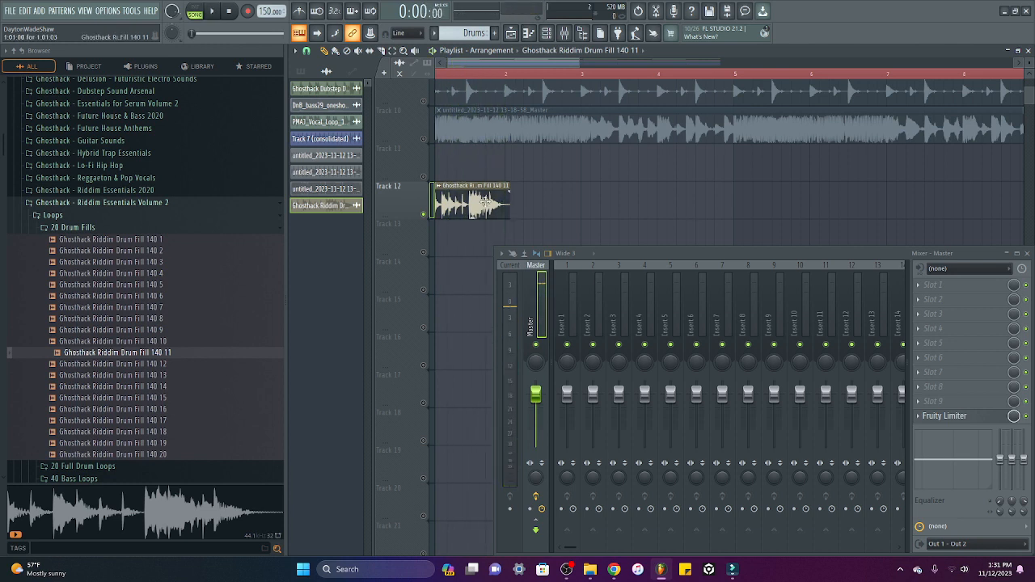
Open the channel rack over the mixer and add the Ghosthack Riddim Drum Fill 140 11 sample as a new channel.
{"action": "left_click", "coordinate": [553, 37]}
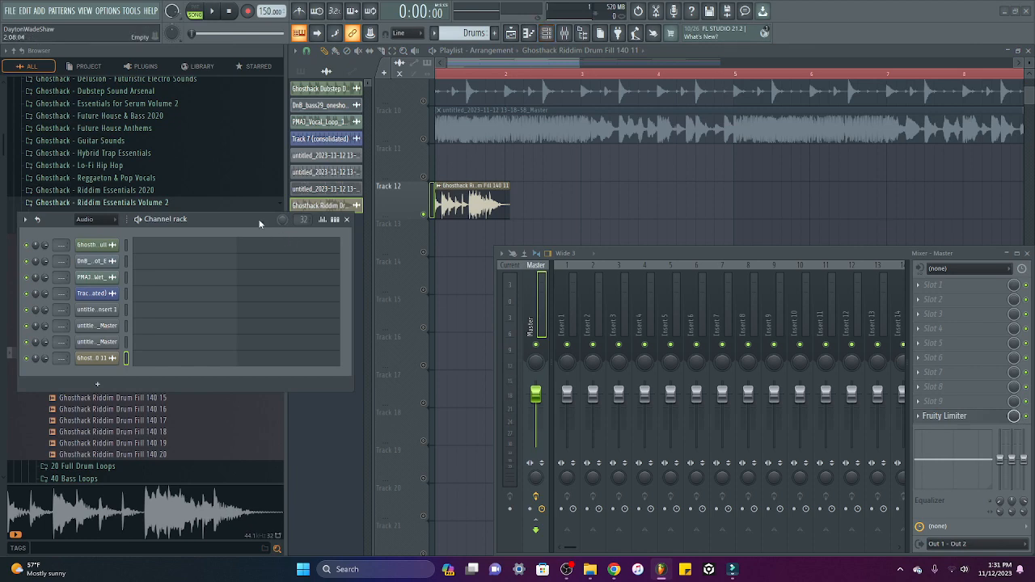
{"action": "left_click_drag", "start_coordinate": [257, 215], "coordinate": [686, 240]}
{"action": "left_click_drag", "start_coordinate": [148, 360], "coordinate": [504, 420]}
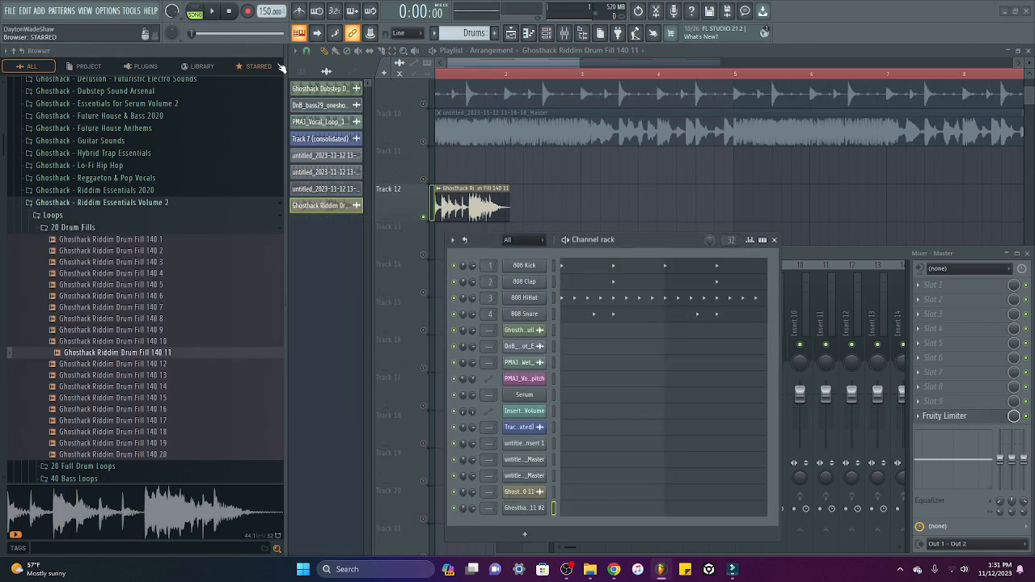
Create a new pattern with the preset name Loop and place it at bar 1 of Track 13.
{"action": "left_click", "coordinate": [304, 72]}
{"action": "left_click", "coordinate": [510, 34]}
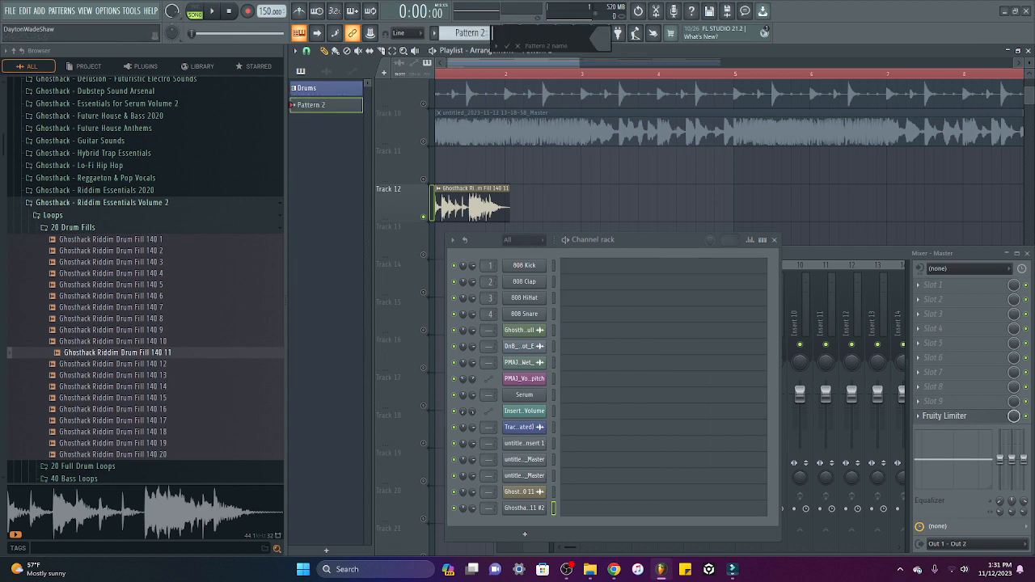
{"action": "left_click", "coordinate": [496, 45]}
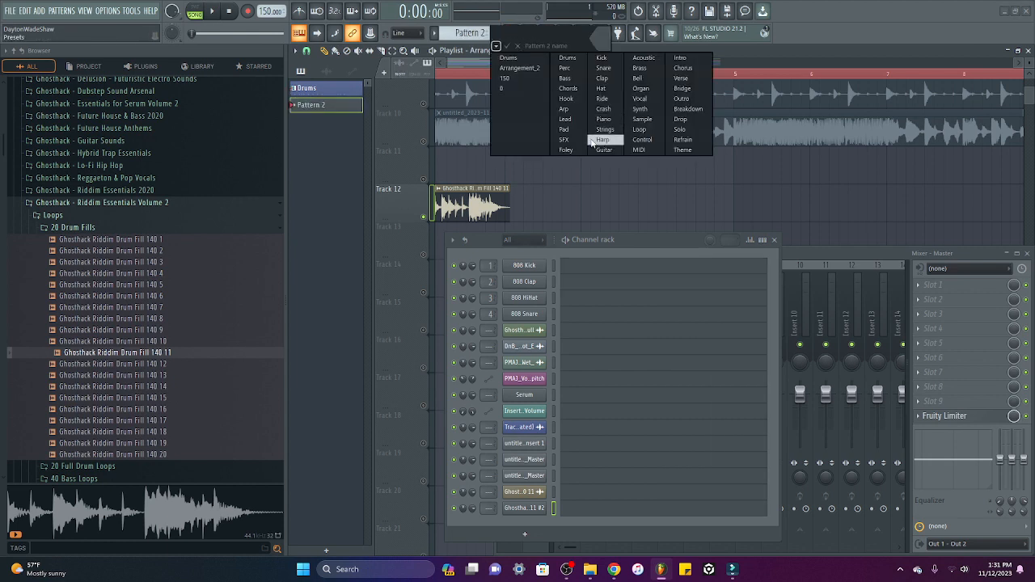
{"action": "left_click", "coordinate": [640, 129]}
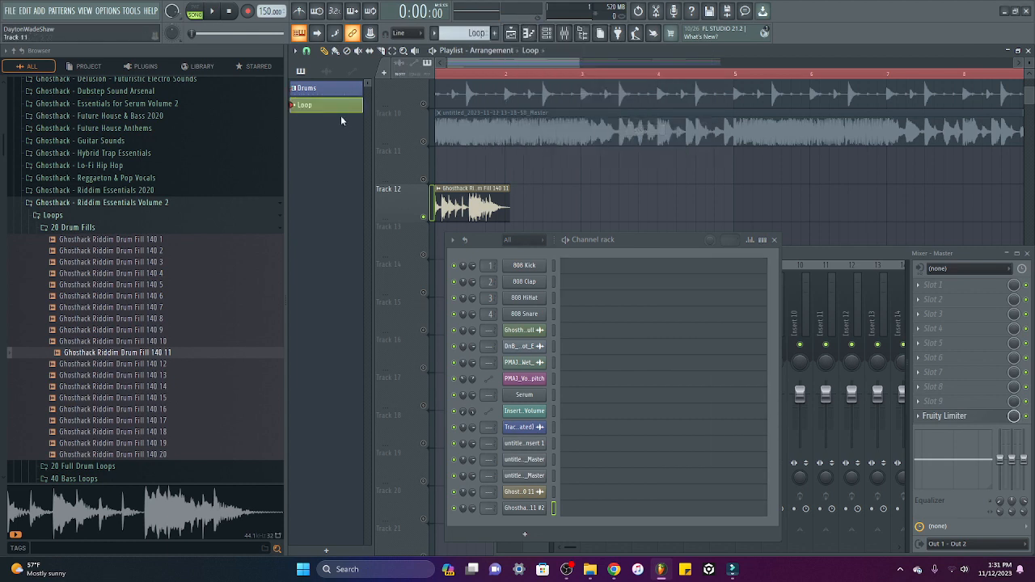
{"action": "left_click_drag", "start_coordinate": [343, 116], "coordinate": [474, 201]}
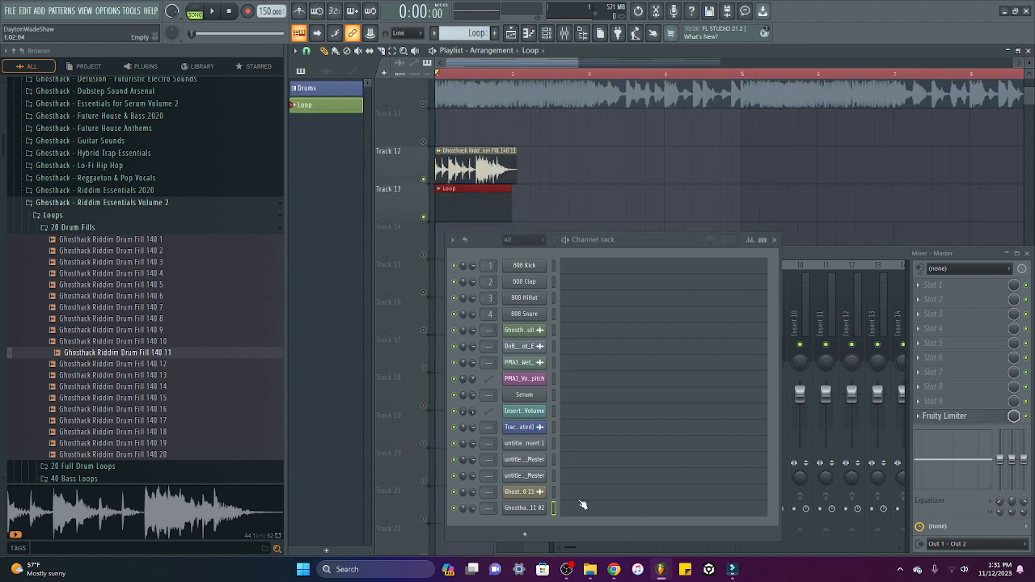
Activate the first step of the new drum fill channel and play the Loop pattern with Track 13 soloed.
{"action": "left_click", "coordinate": [761, 241]}
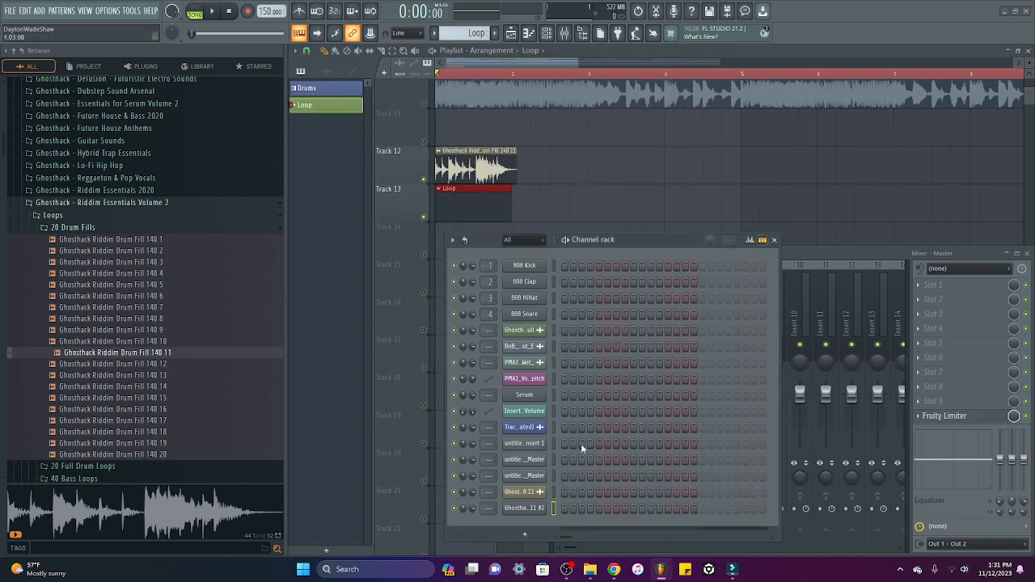
{"action": "left_click", "coordinate": [428, 182]}
{"action": "key", "text": "space"}
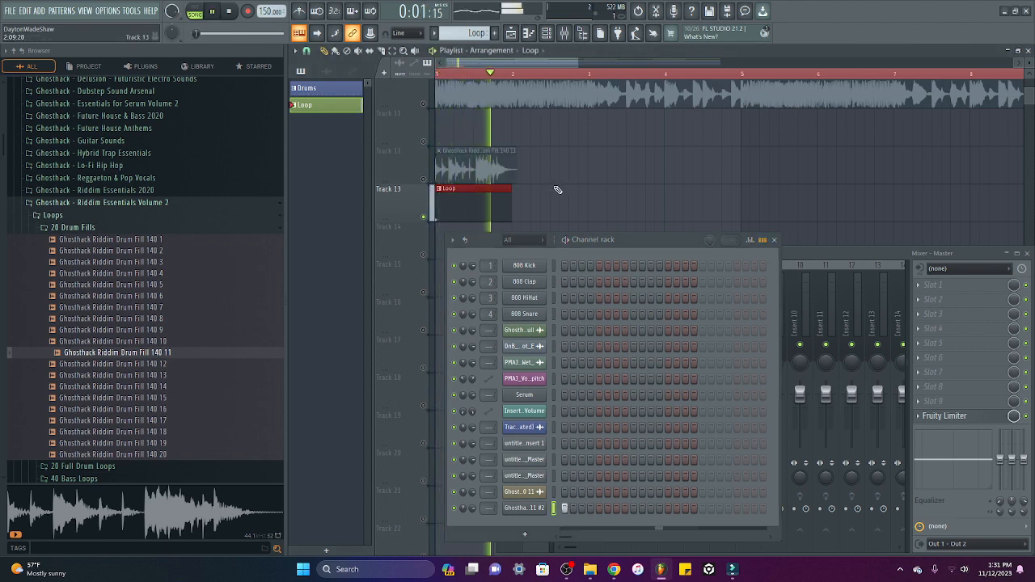
{"action": "key", "text": "space"}
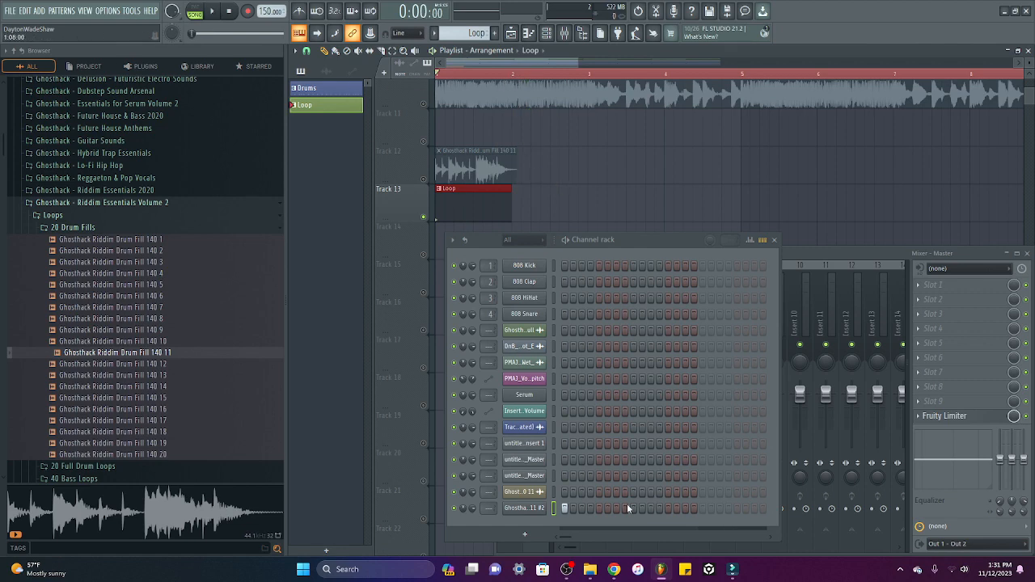
Switch the channel rack back to note previews and open the drum fill channel's piano roll with the rack moved beside it.
{"action": "left_click", "coordinate": [763, 240]}
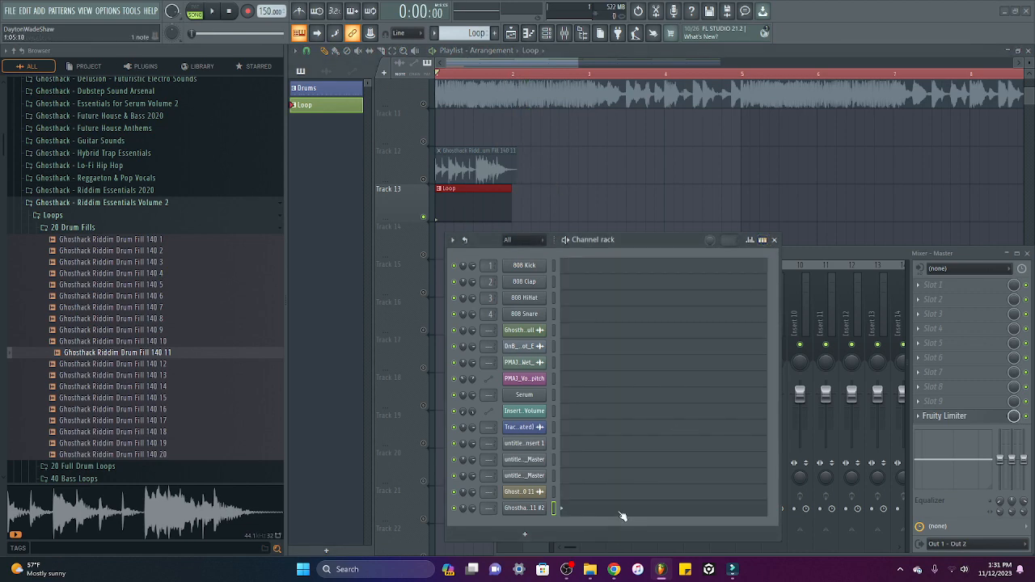
{"action": "left_click_drag", "start_coordinate": [628, 240], "coordinate": [281, 238]}
{"action": "left_click", "coordinate": [416, 240]}
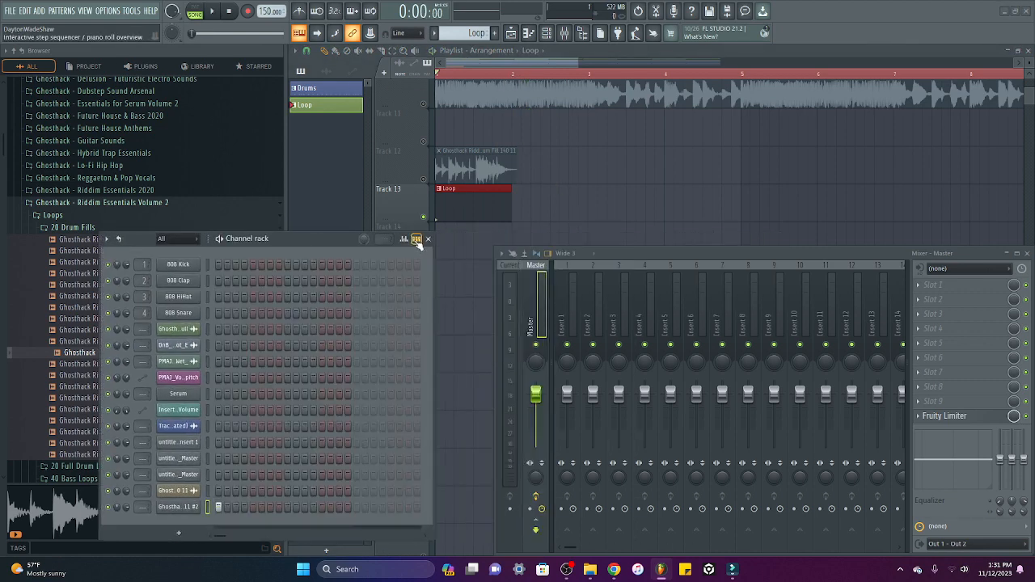
{"action": "left_click", "coordinate": [416, 238]}
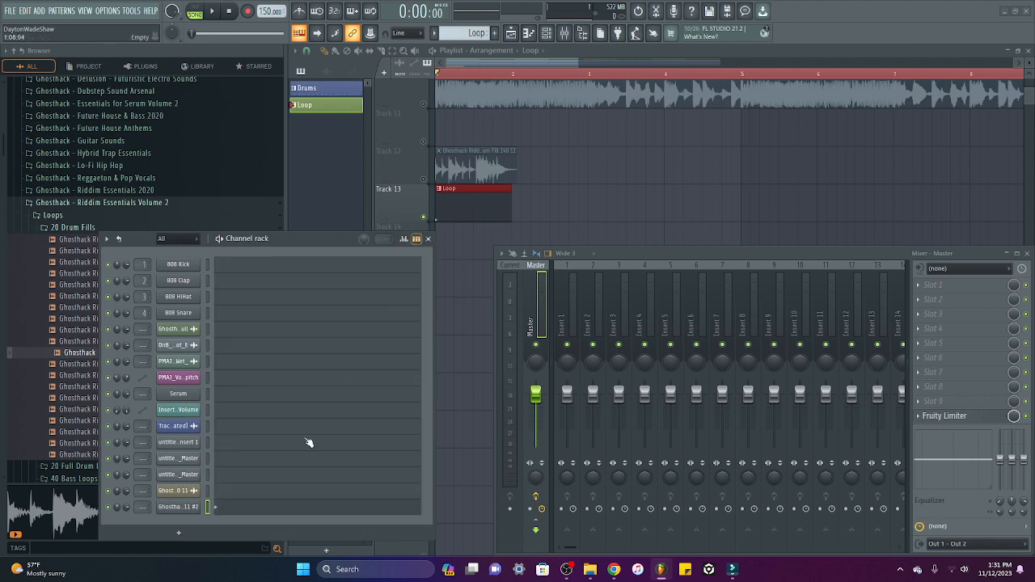
{"action": "left_click", "coordinate": [287, 512]}
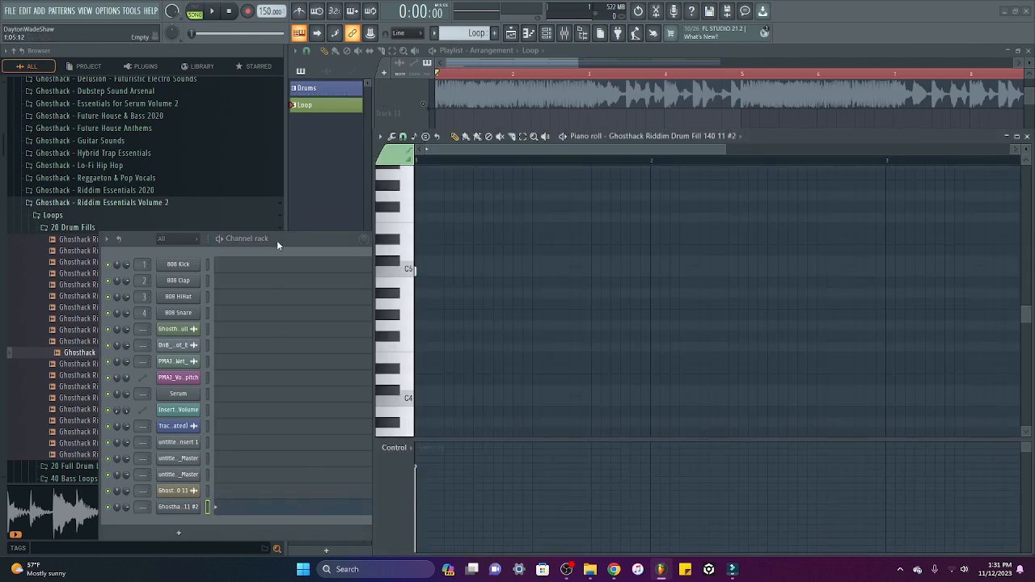
{"action": "left_click_drag", "start_coordinate": [277, 241], "coordinate": [230, 200]}
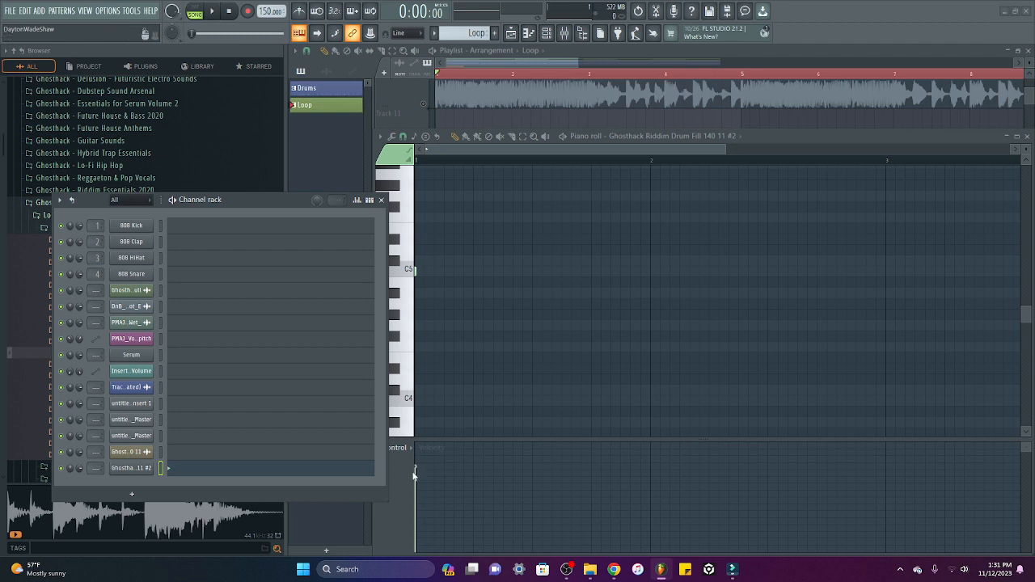
{"action": "left_click_drag", "start_coordinate": [292, 202], "coordinate": [258, 202]}
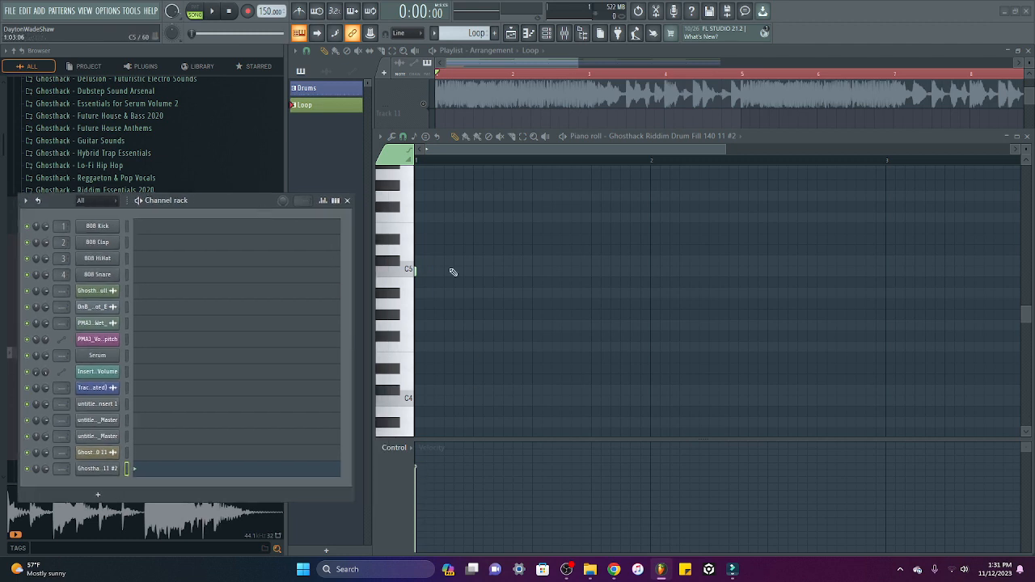
Review the note properties and channel controls offered in the piano roll, and return to the playlist and mixer.
{"action": "left_click", "coordinate": [396, 449]}
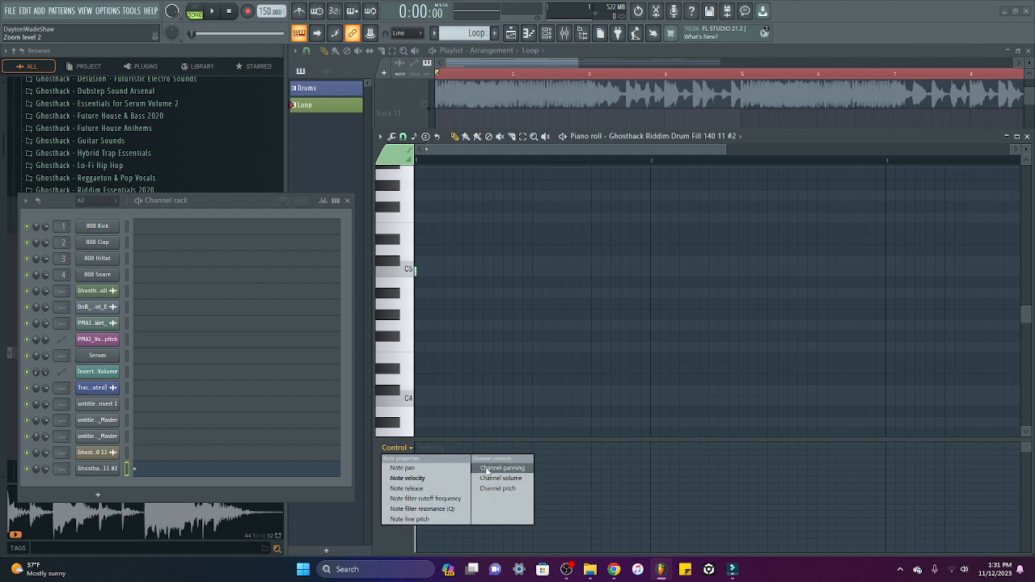
{"action": "left_click", "coordinate": [404, 451]}
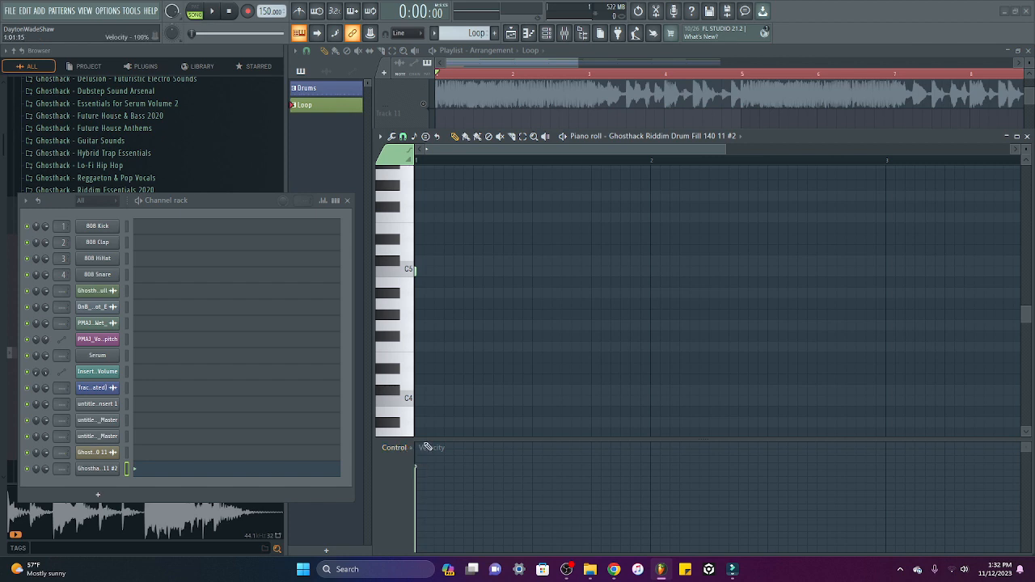
{"action": "key", "text": "F7"}
{"action": "key", "text": "F9"}
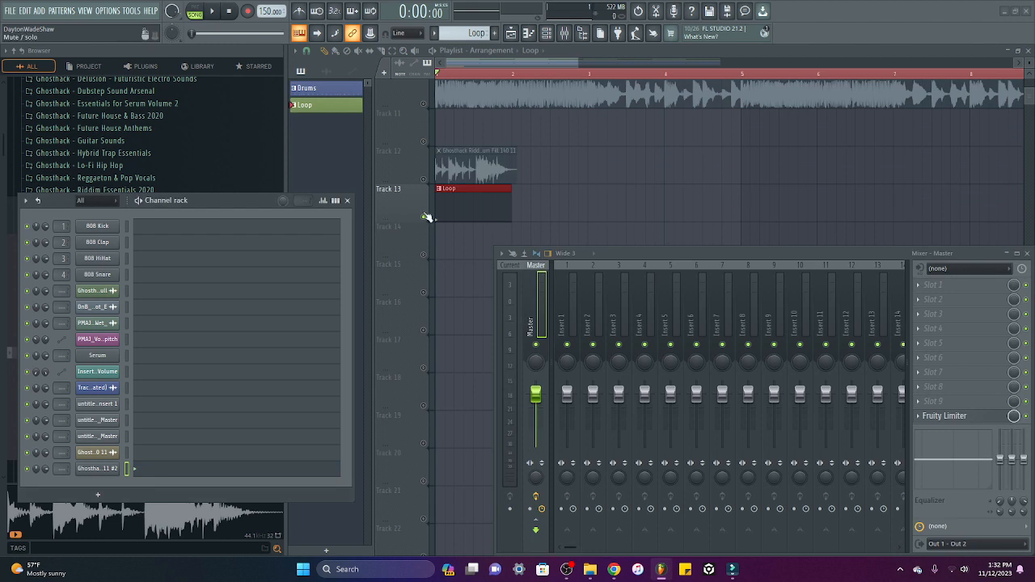
Compare the drum fill audio clip with the Loop pattern by alternately soloing Tracks 12 and 13 during playback.
{"action": "left_click", "coordinate": [435, 181]}
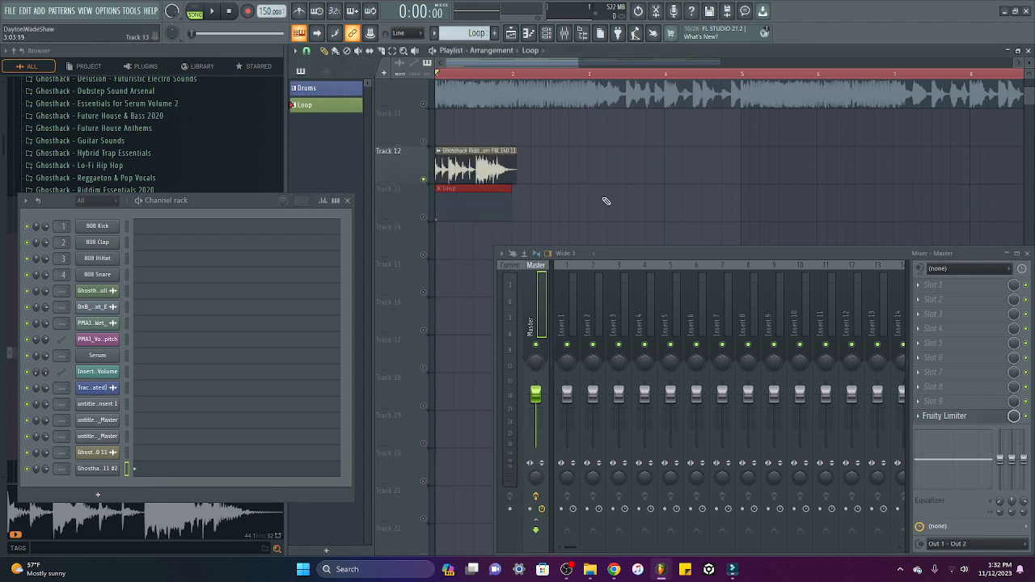
{"action": "key", "text": "space"}
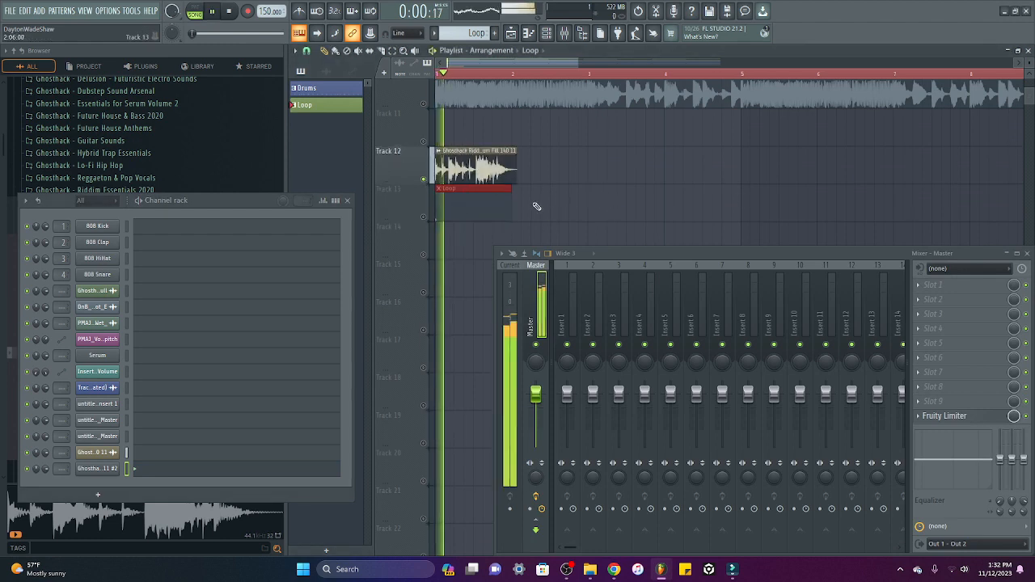
{"action": "left_click", "coordinate": [423, 217]}
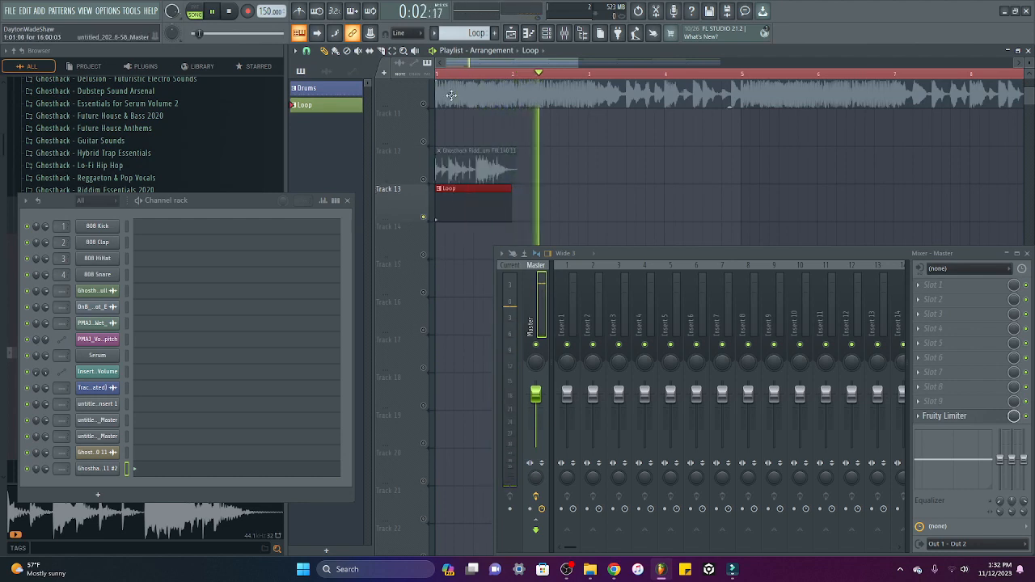
{"action": "left_click", "coordinate": [431, 164]}
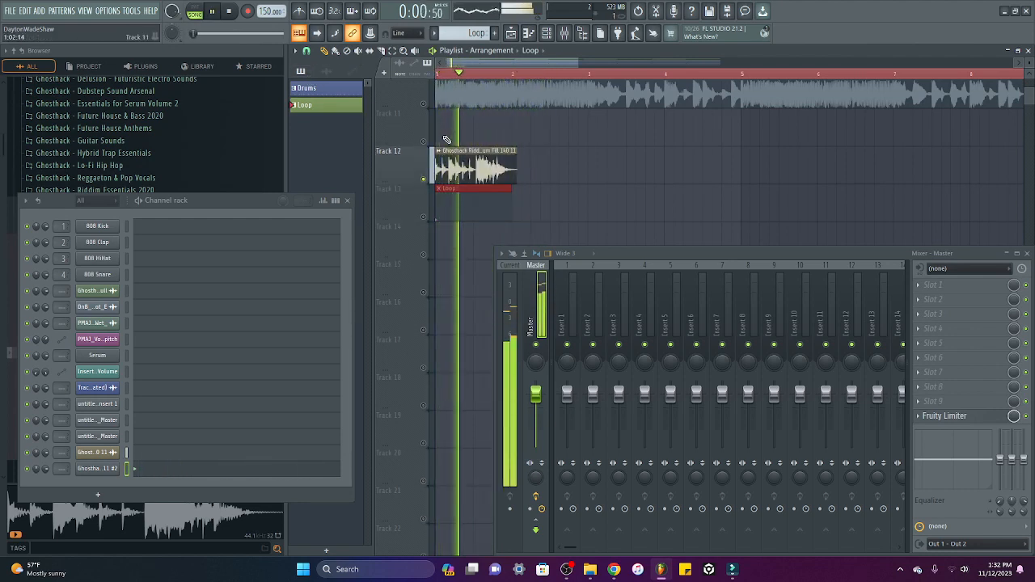
{"action": "left_click", "coordinate": [429, 223]}
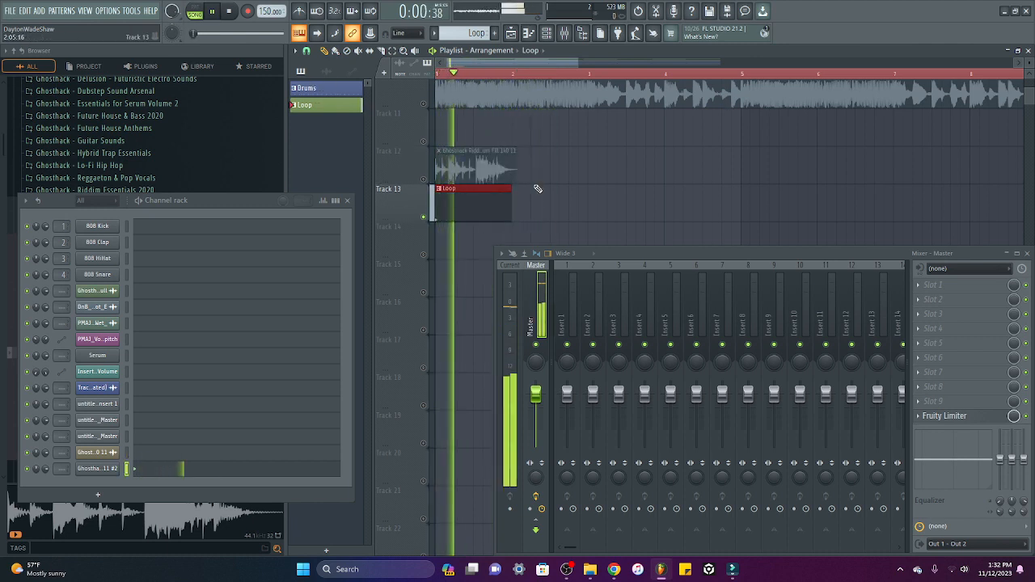
Stop playback, then view the drum fill channel's piano roll briefly and close it again.
{"action": "key", "text": "space"}
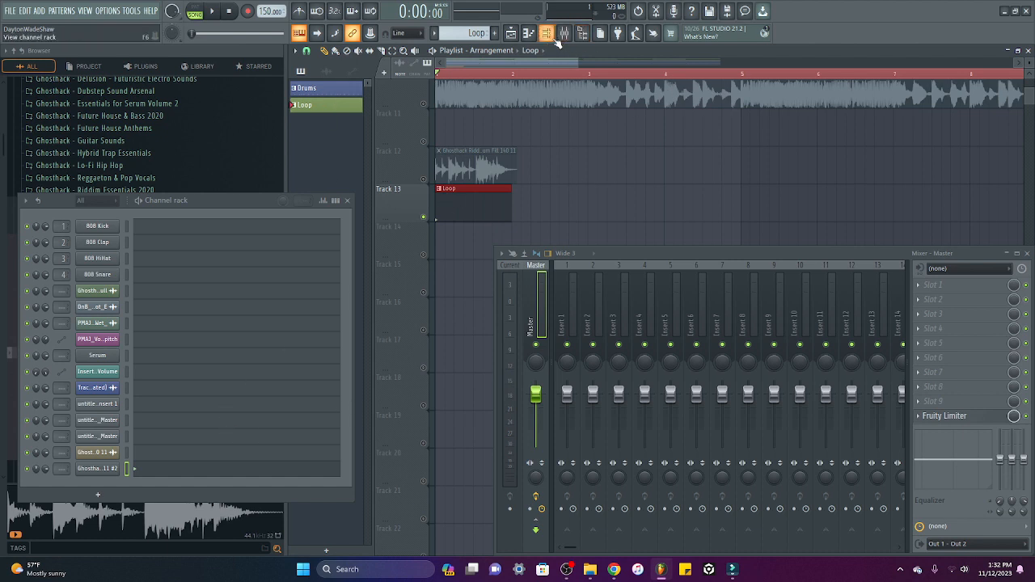
{"action": "key", "text": "F7"}
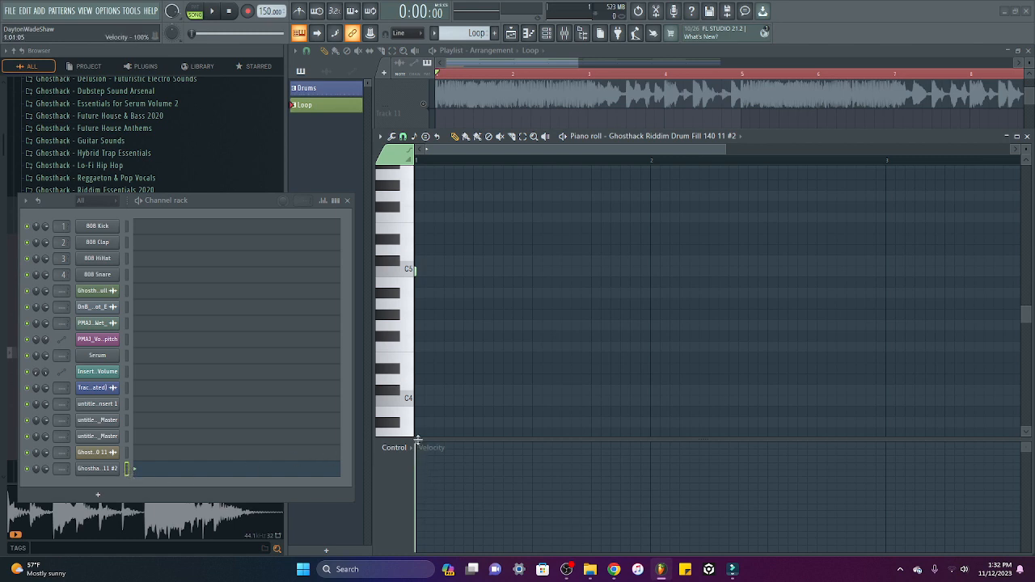
{"action": "left_click", "coordinate": [1027, 136]}
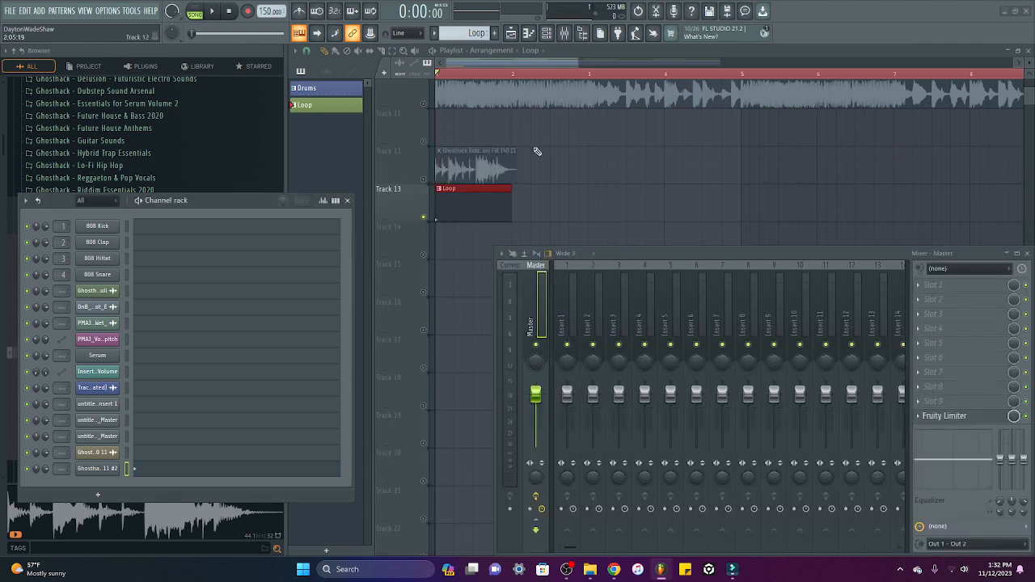
Solo Track 12 and Track 13 in turn, playing the drum fill audio clip against the Loop pattern clip.
{"action": "right_click", "coordinate": [423, 180]}
{"action": "left_click", "coordinate": [424, 180]}
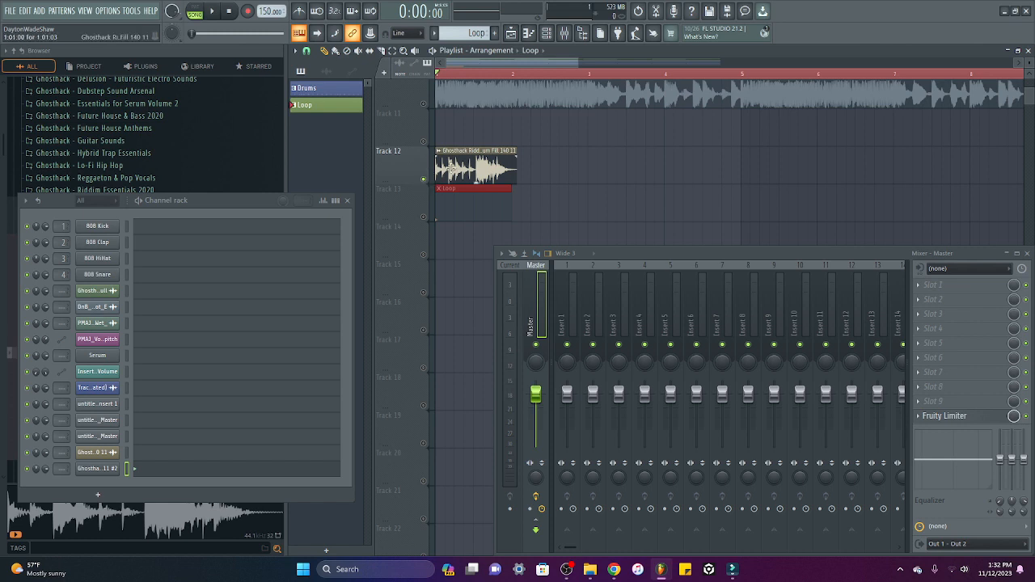
{"action": "key", "text": "space"}
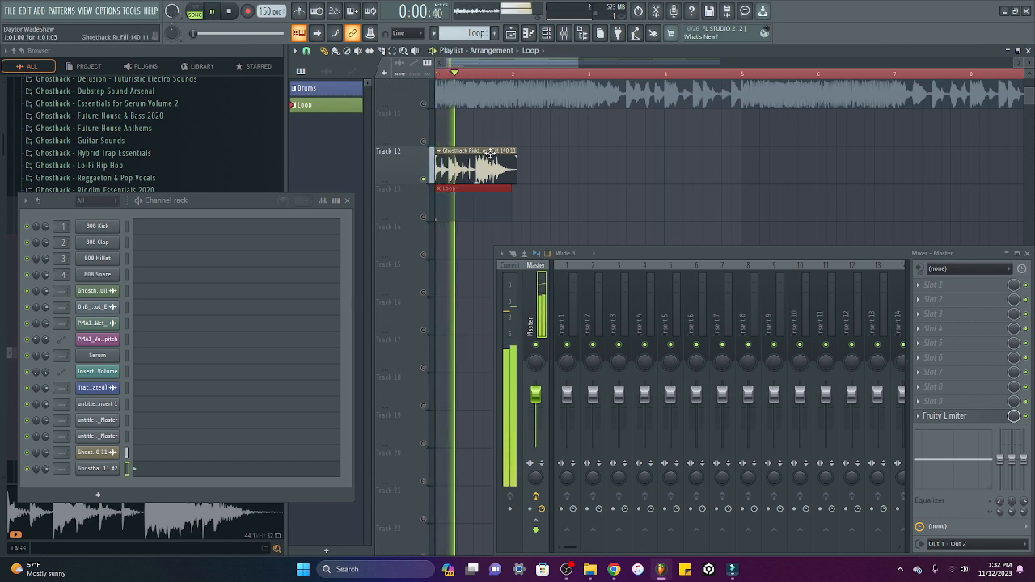
{"action": "key", "text": "space"}
{"action": "right_click", "coordinate": [424, 217]}
{"action": "key", "text": "space"}
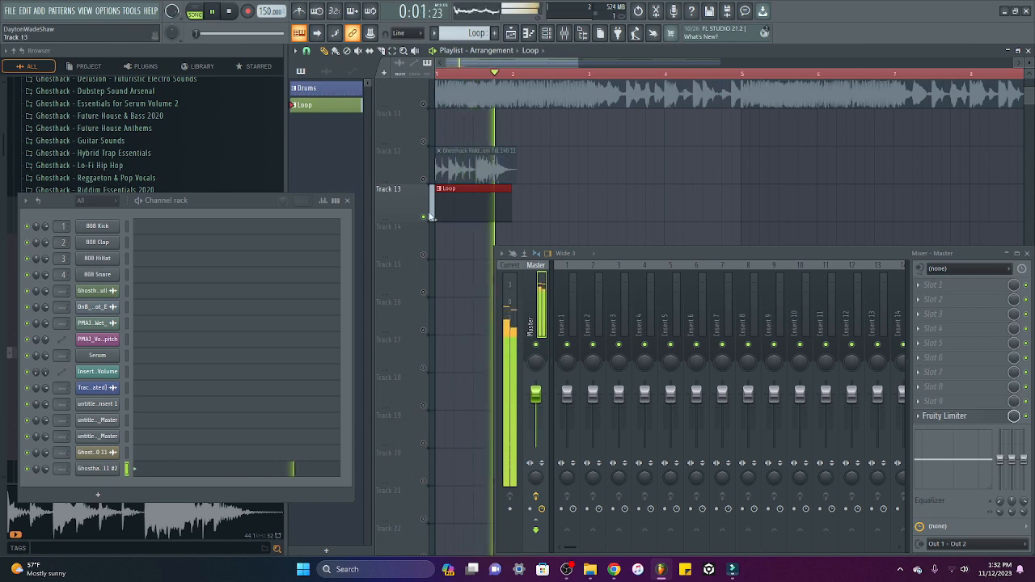
{"action": "key", "text": "space"}
{"action": "key", "text": "space"}
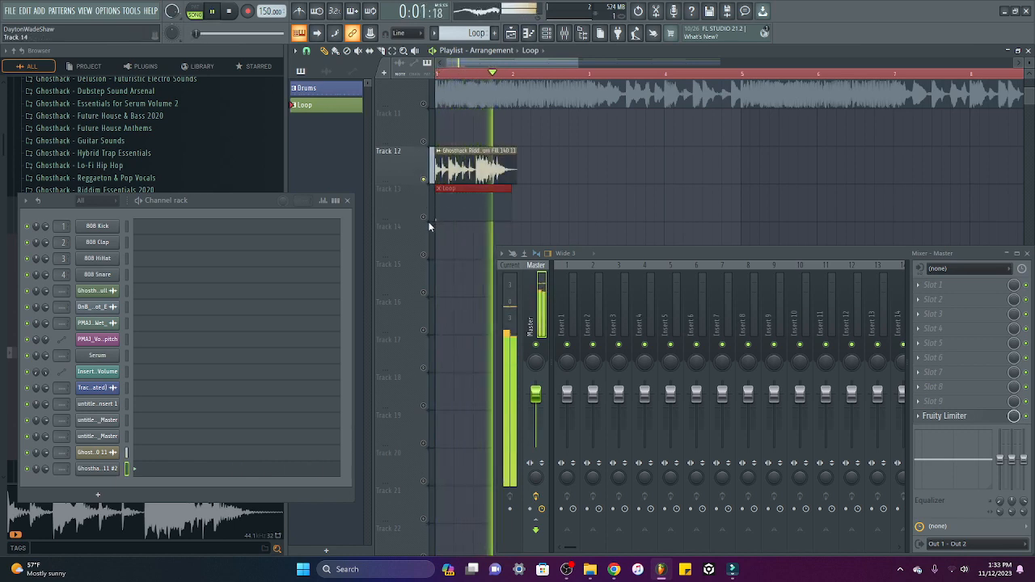
{"action": "key", "text": "space"}
{"action": "right_click", "coordinate": [424, 218]}
{"action": "key", "text": "space"}
{"action": "key", "text": "space"}
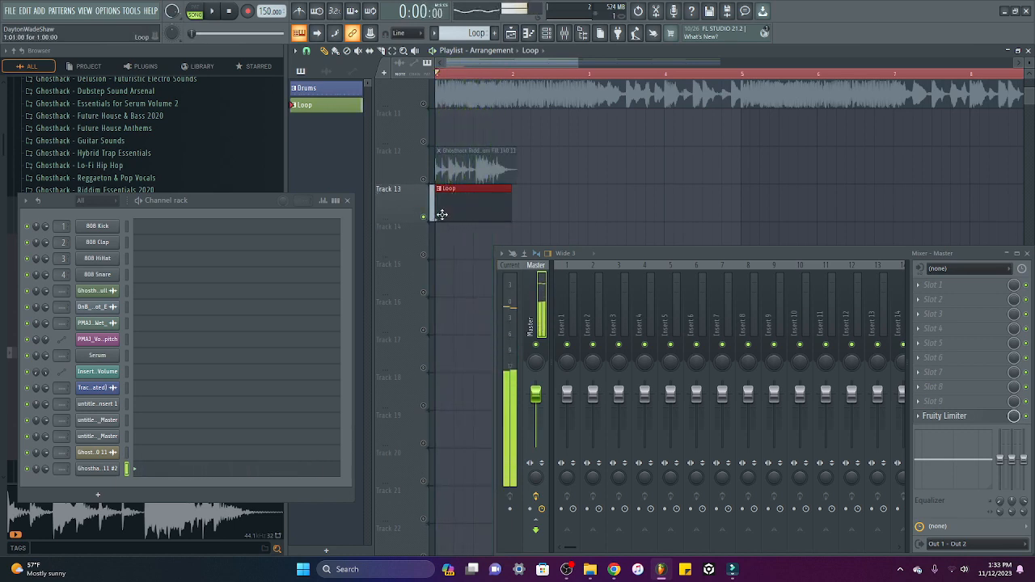
Close the channel rack, select the Drums pattern, and mute the drum fill and Loop clips on Tracks 12 and 13.
{"action": "left_click", "coordinate": [347, 200]}
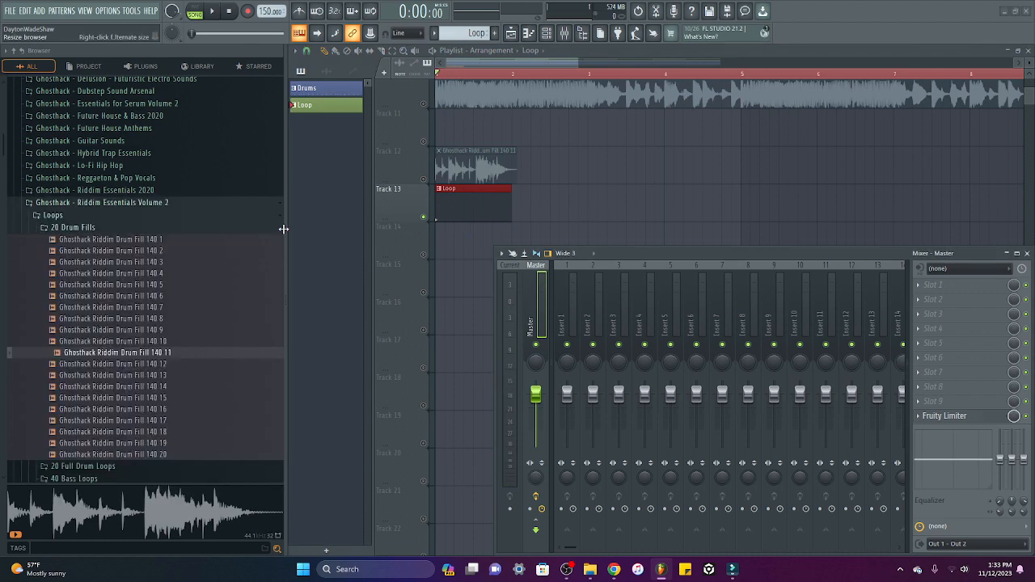
{"action": "left_click", "coordinate": [196, 89]}
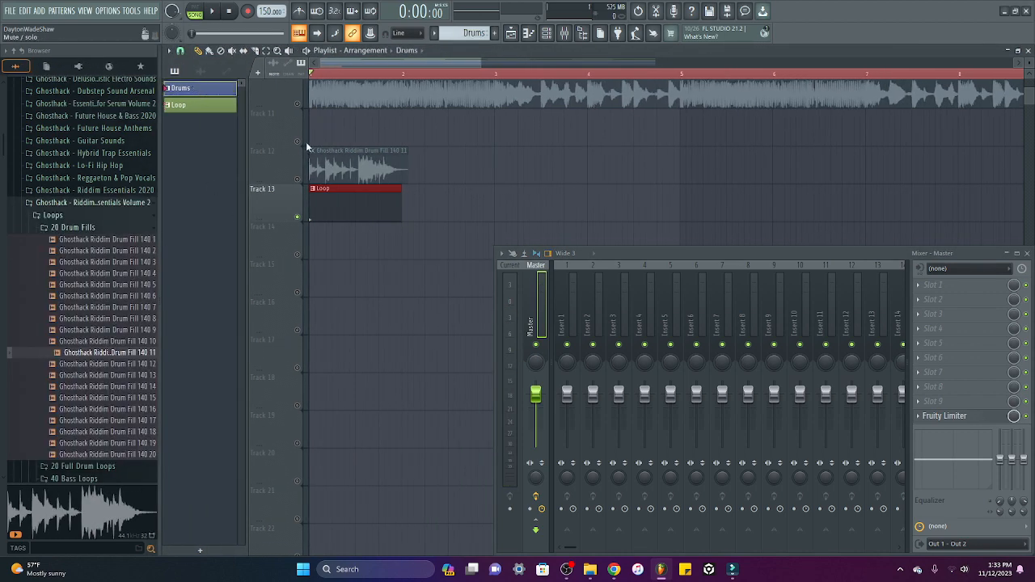
{"action": "scroll", "coordinate": [306, 141], "scroll_direction": "up", "scroll_amount": 6}
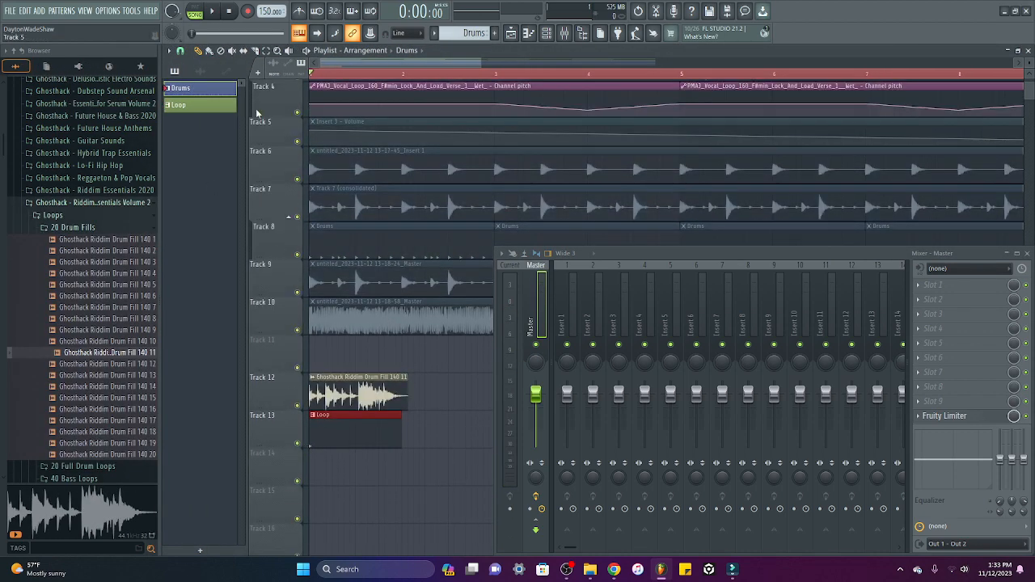
{"action": "left_click", "coordinate": [231, 50]}
{"action": "left_click_drag", "start_coordinate": [364, 417], "coordinate": [391, 396]}
{"action": "scroll", "coordinate": [394, 400], "scroll_direction": "down", "scroll_amount": 2}
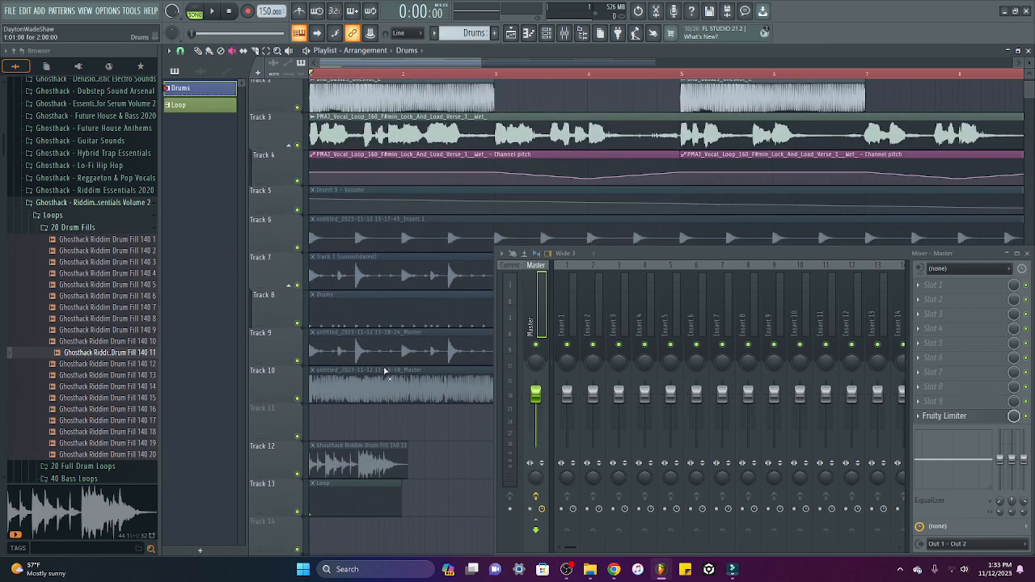
Unmute all the Drums pattern clips along Track 8.
{"action": "scroll", "coordinate": [420, 84], "scroll_direction": "down", "scroll_amount": 4}
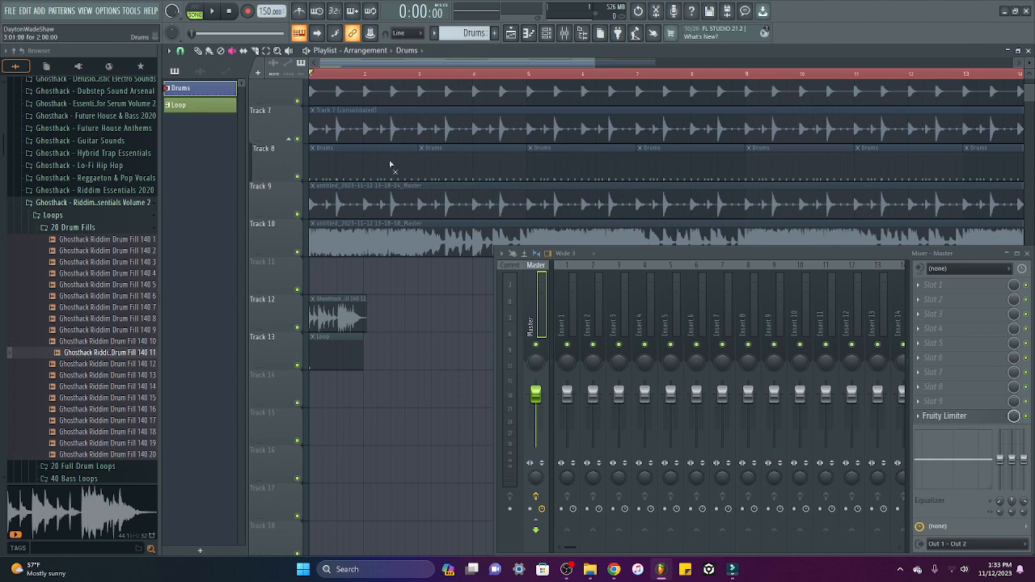
{"action": "left_click_drag", "start_coordinate": [391, 166], "coordinate": [856, 176]}
{"action": "scroll", "coordinate": [890, 121], "scroll_direction": "down", "scroll_amount": 1}
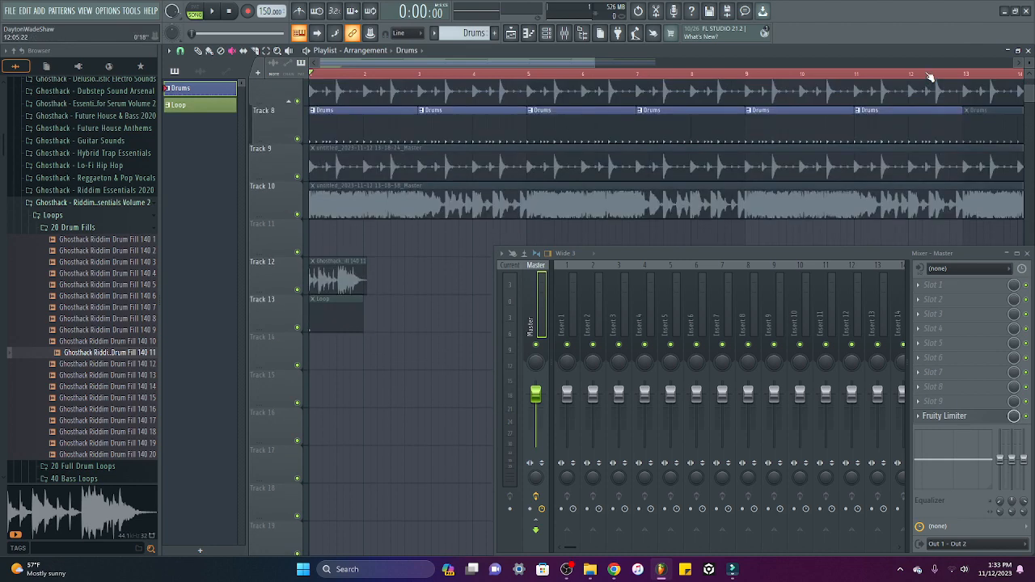
{"action": "scroll", "coordinate": [931, 77], "scroll_direction": "down", "scroll_amount": 3}
{"action": "left_click_drag", "start_coordinate": [799, 131], "coordinate": [885, 138]}
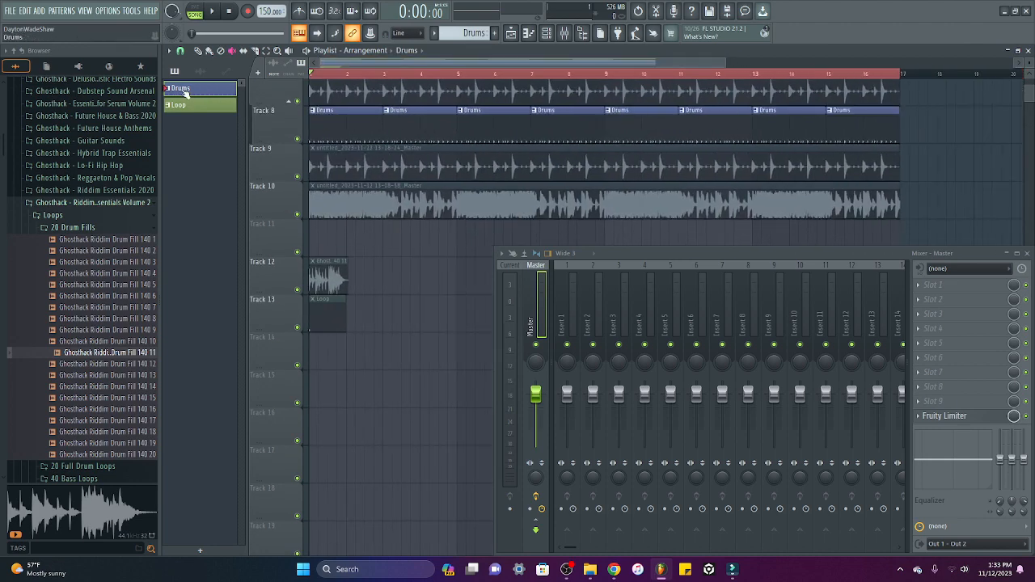
Open the 808 Kick piano roll beside the channel rack and raise the kick notes to full velocity.
{"action": "key", "text": "F7"}
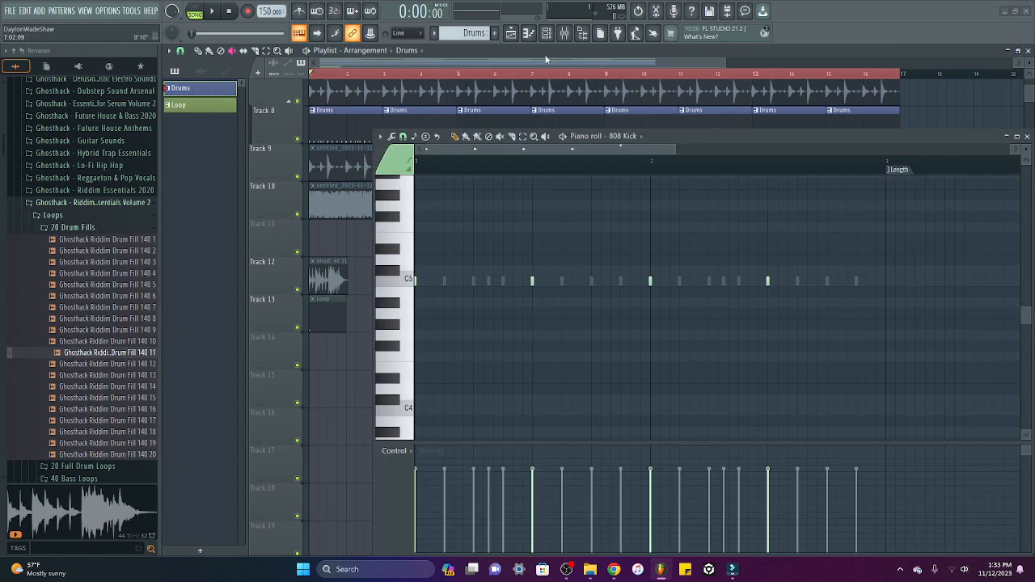
{"action": "left_click", "coordinate": [546, 32]}
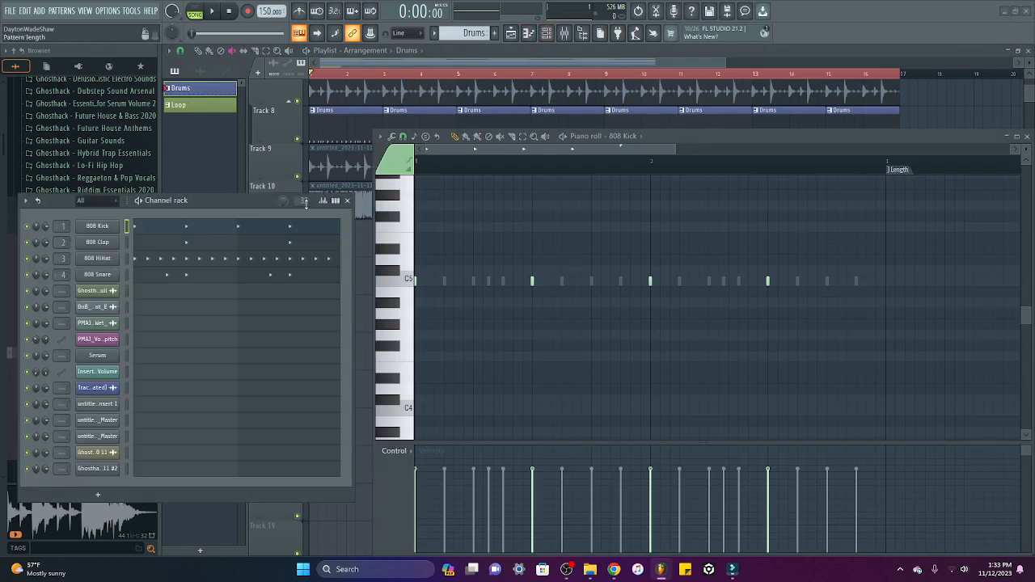
{"action": "left_click", "coordinate": [336, 202]}
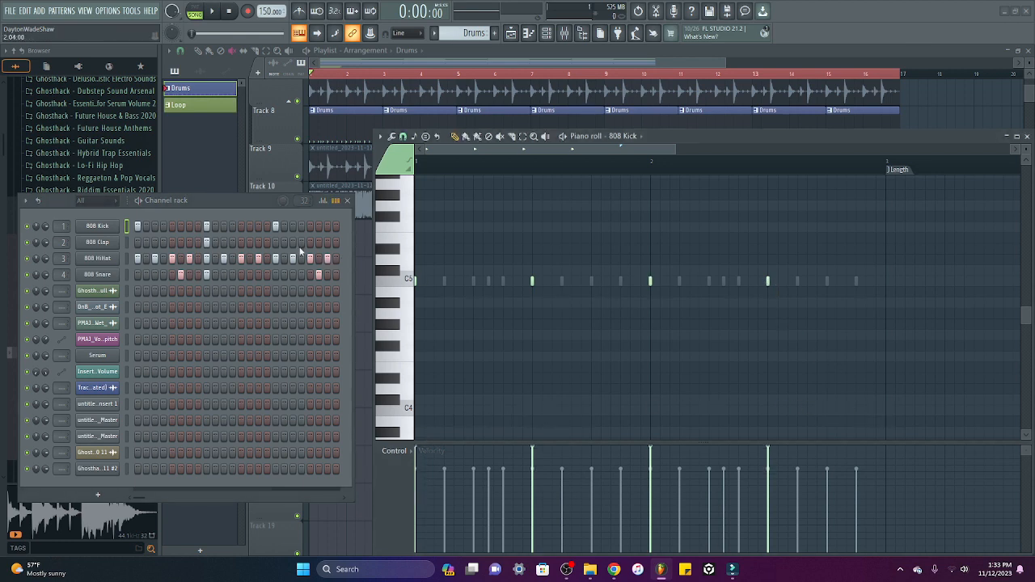
{"action": "left_click", "coordinate": [336, 202]}
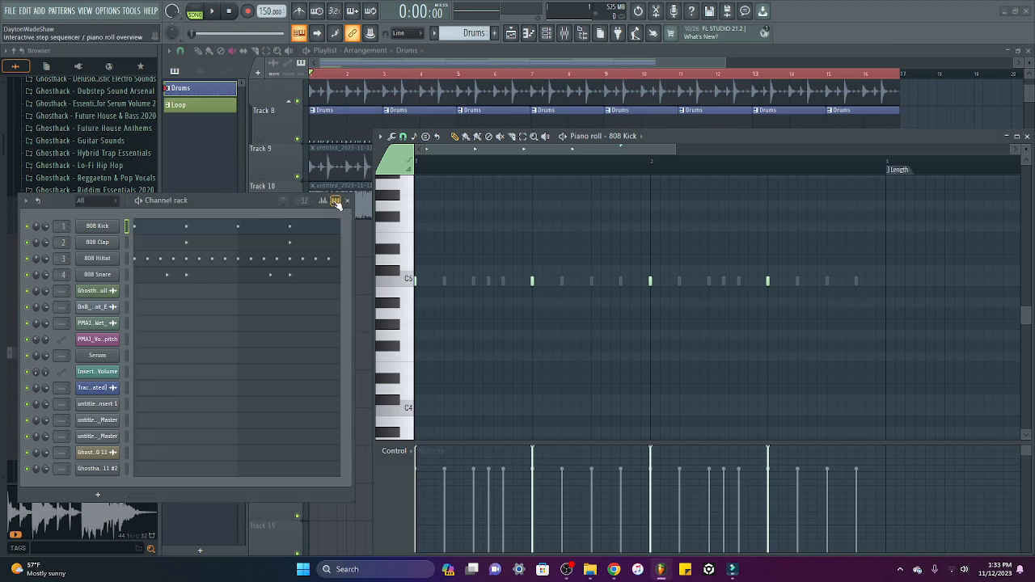
Raise the 808 Clap, 808 HiHat and 808 Snare notes to full velocity in the piano roll.
{"action": "left_click", "coordinate": [185, 246]}
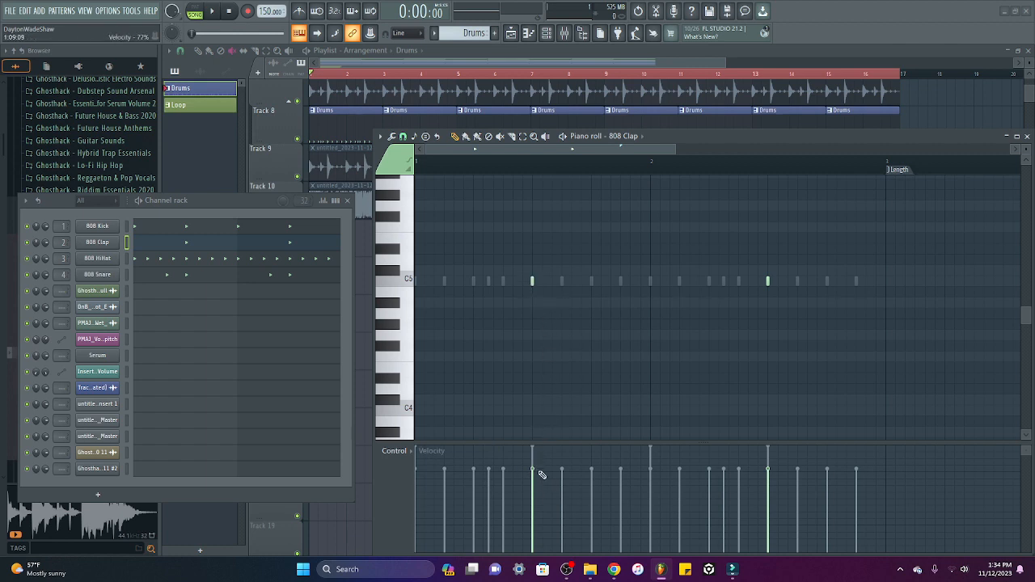
{"action": "left_click_drag", "start_coordinate": [534, 454], "coordinate": [542, 435]}
{"action": "left_click", "coordinate": [197, 262]}
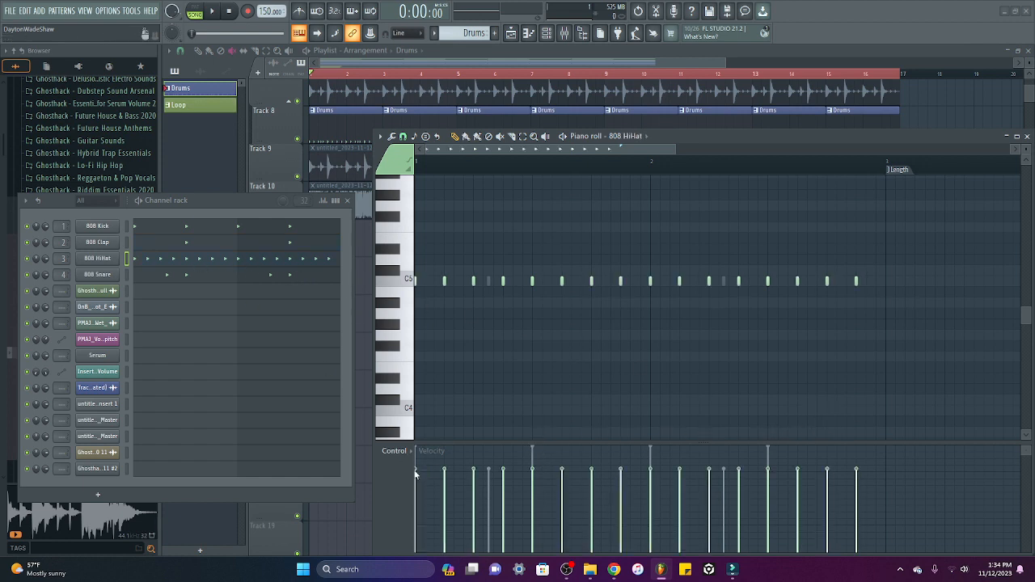
{"action": "mouse_move", "coordinate": [420, 470]}
{"action": "left_mouse_down"}
{"action": "mouse_move", "coordinate": [426, 434]}
{"action": "mouse_move", "coordinate": [674, 435]}
{"action": "mouse_move", "coordinate": [711, 416]}
{"action": "mouse_move", "coordinate": [885, 418]}
{"action": "left_mouse_up"}
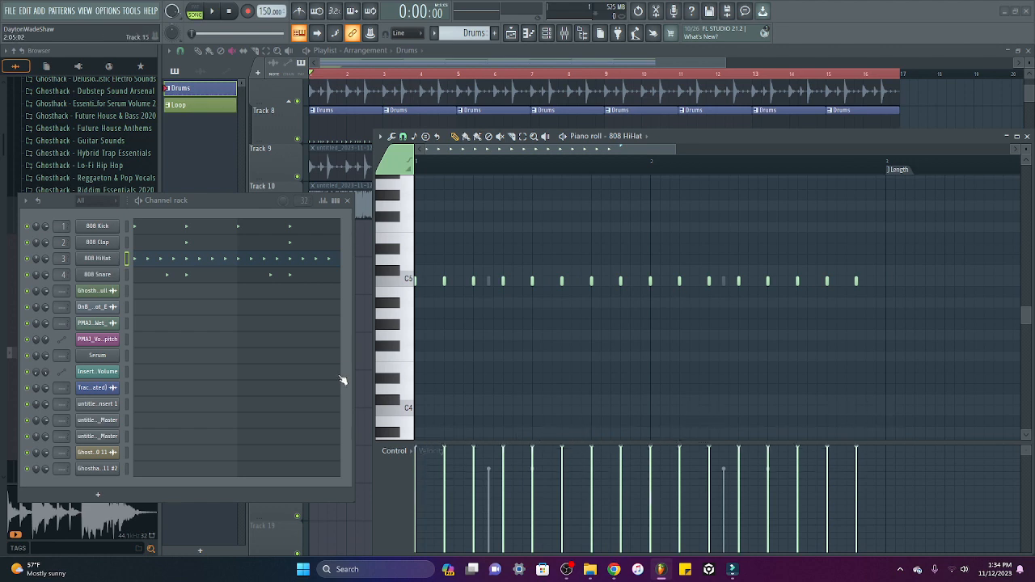
{"action": "left_click", "coordinate": [202, 282]}
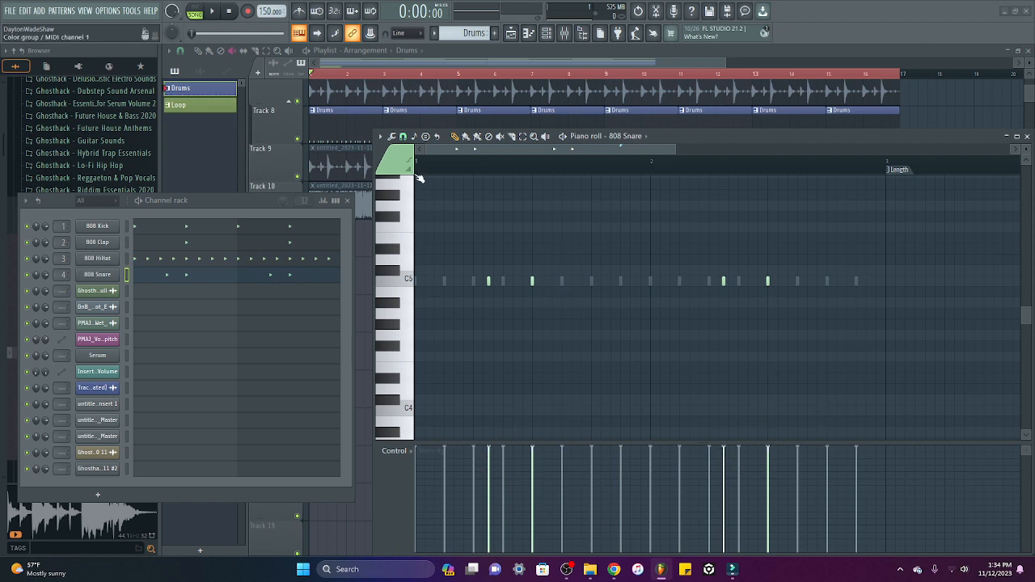
Switch the channel rack to the step sequencer view and play the Drums pattern with Track 8 soloed.
{"action": "left_click", "coordinate": [336, 202]}
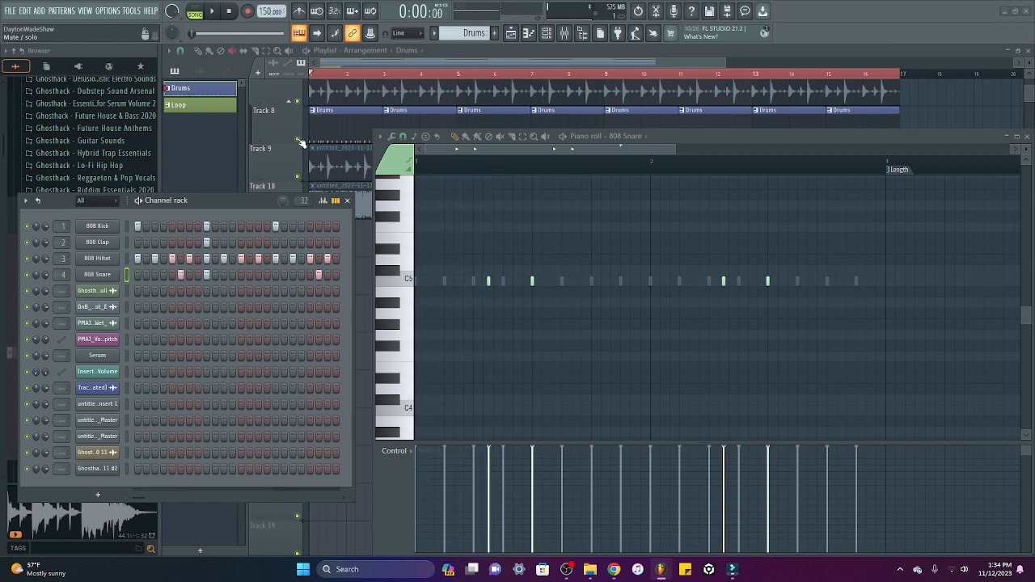
{"action": "key", "text": "space"}
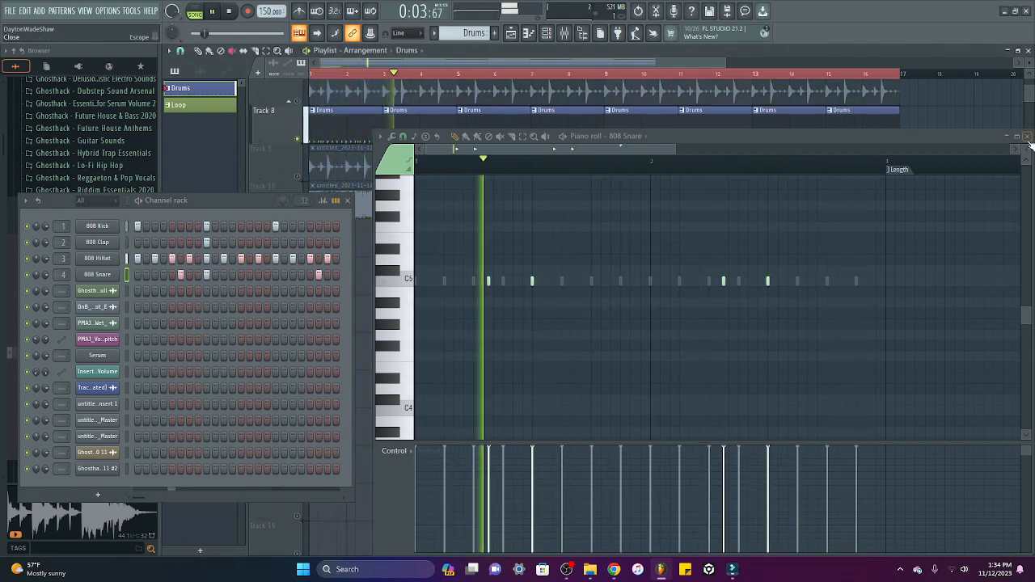
{"action": "key", "text": "space"}
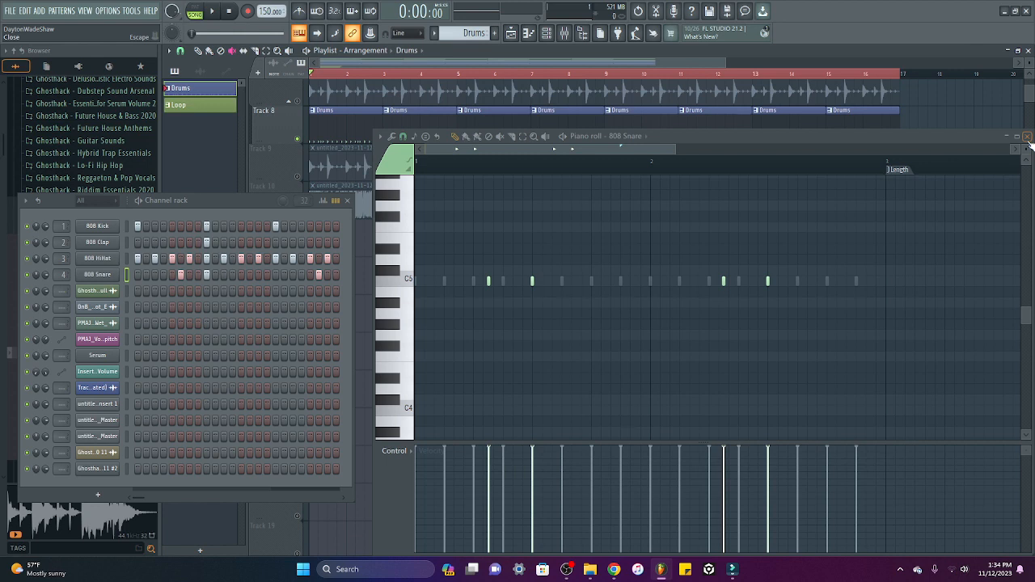
Open the graph editor for the 808 Snare and 808 Kick and look through the note, velocity, fine pitch and Mod X parameters.
{"action": "left_click", "coordinate": [323, 202]}
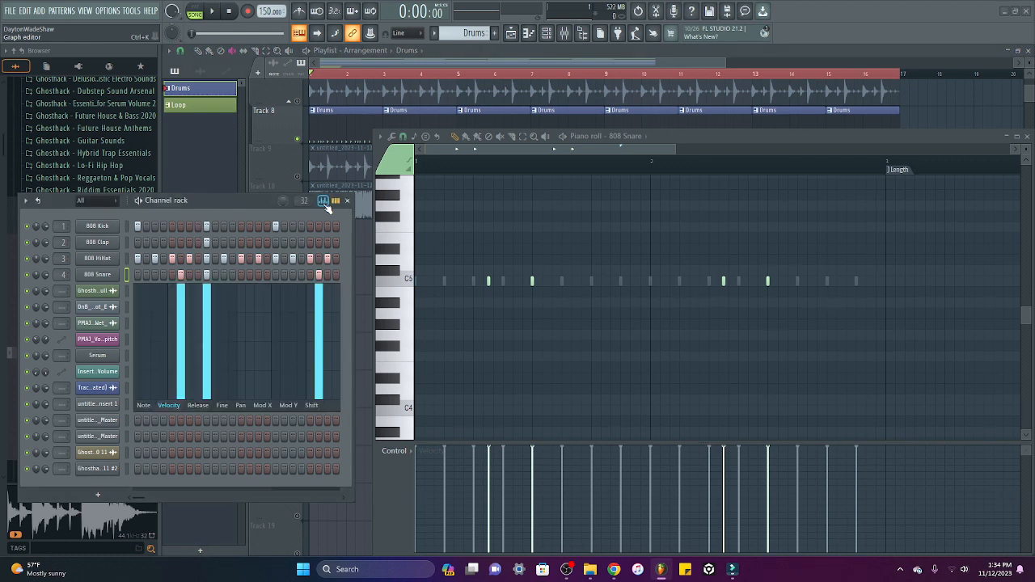
{"action": "left_click", "coordinate": [323, 202]}
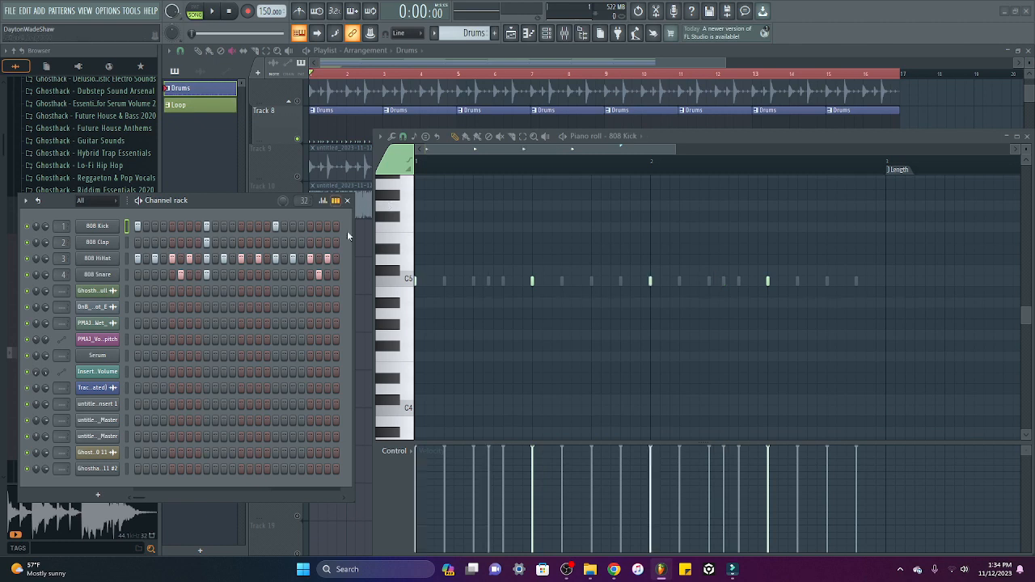
{"action": "left_click", "coordinate": [323, 201]}
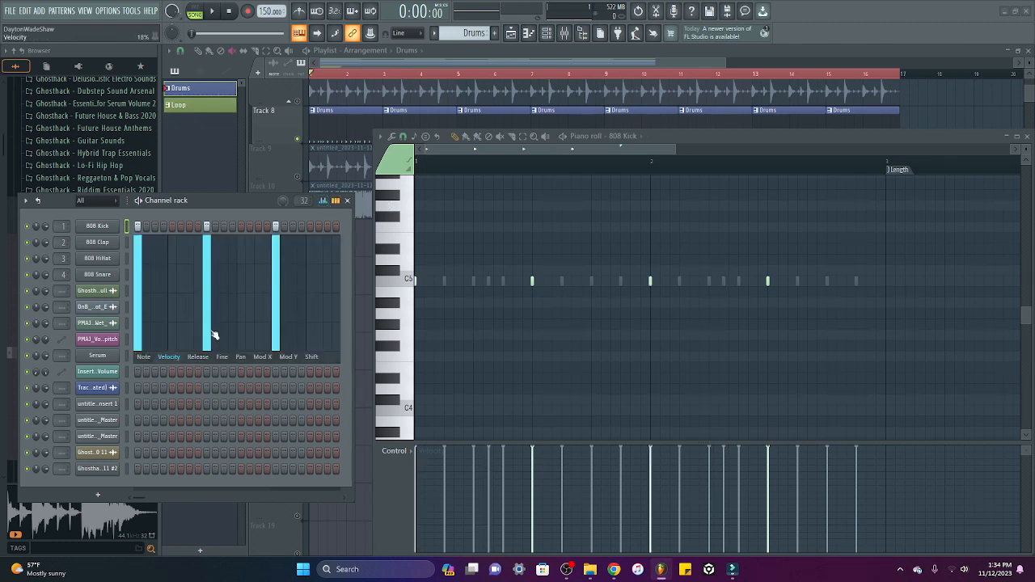
{"action": "left_click", "coordinate": [150, 358]}
{"action": "left_click", "coordinate": [169, 358]}
{"action": "left_click", "coordinate": [223, 359]}
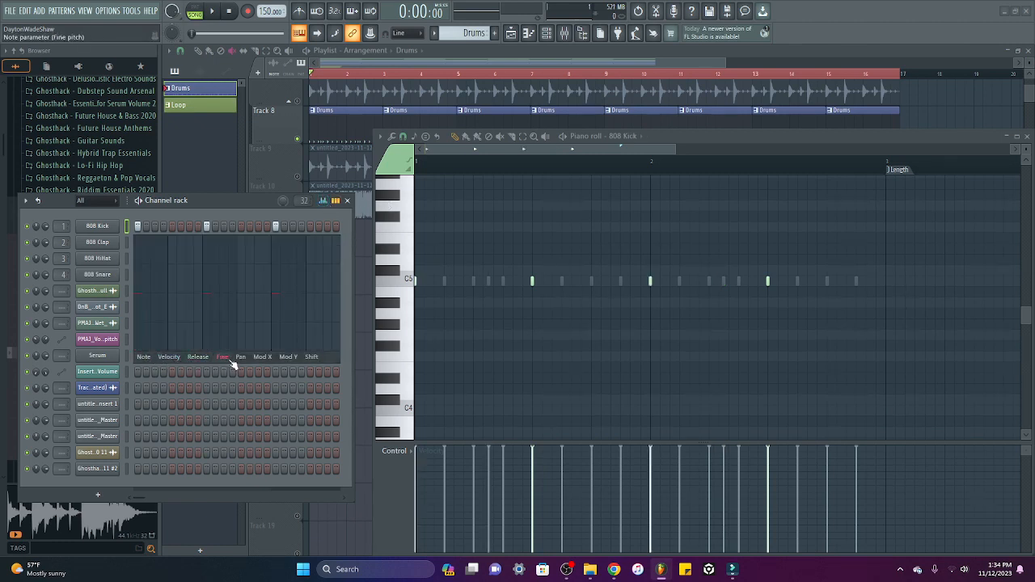
{"action": "left_click", "coordinate": [262, 359]}
Lower the first 808 Kick step's note pitch to A#4 in the graph editor and return it to C5.
{"action": "left_click", "coordinate": [146, 358]}
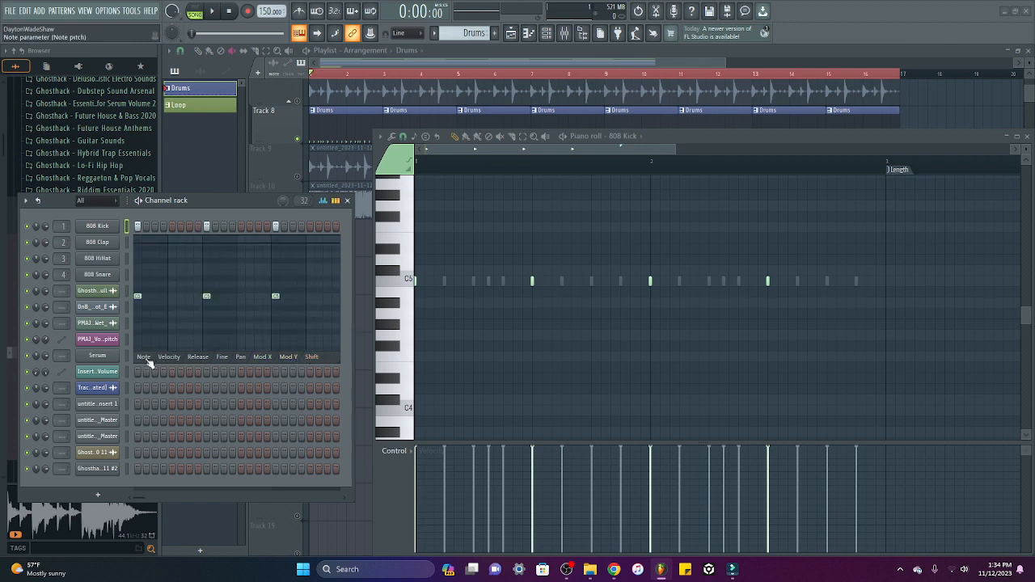
{"action": "left_click", "coordinate": [139, 297]}
{"action": "left_click_drag", "start_coordinate": [140, 299], "coordinate": [139, 310]}
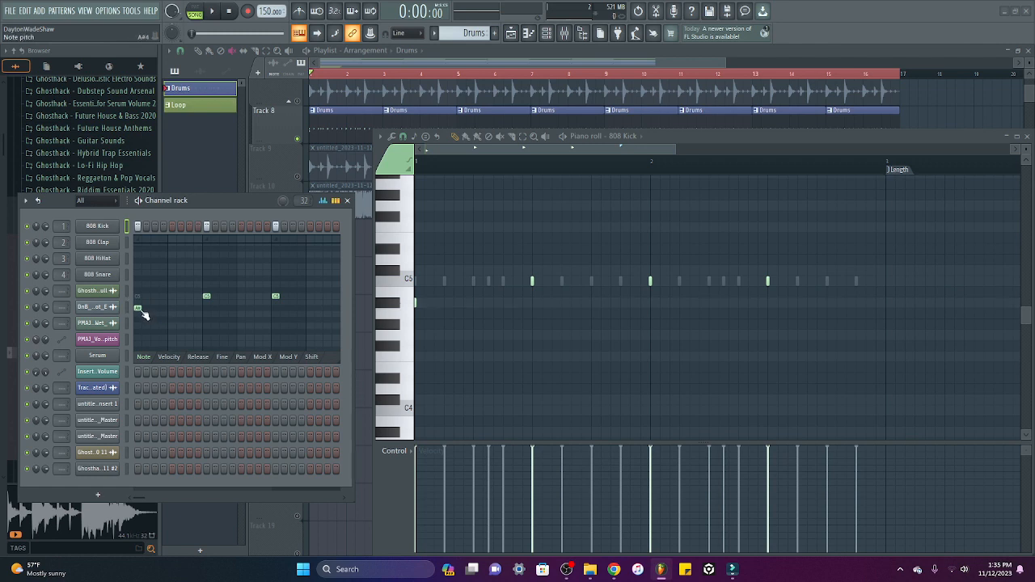
{"action": "left_click_drag", "start_coordinate": [144, 316], "coordinate": [141, 296]}
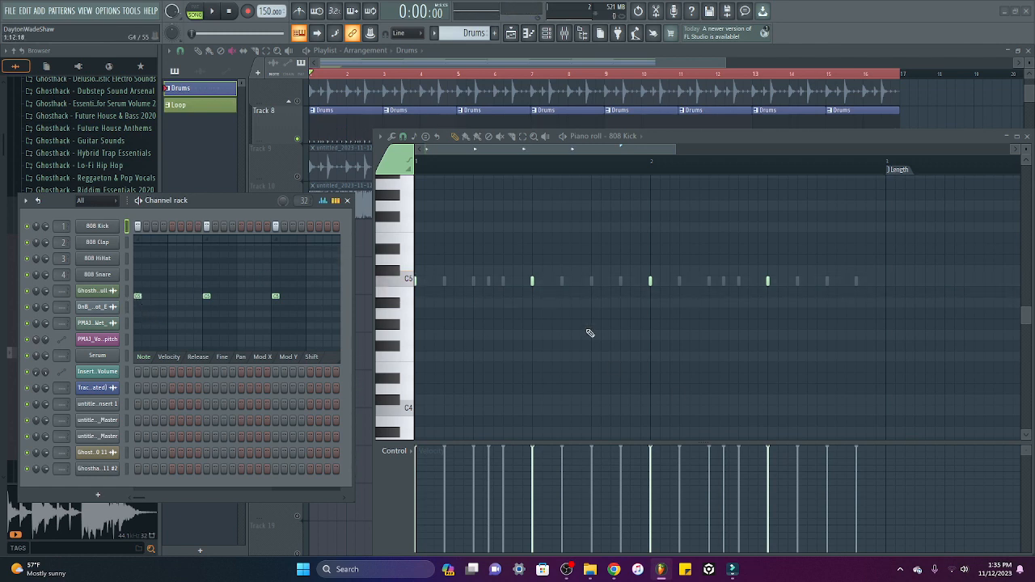
Set the first 808 Kick step to full velocity in the graph editor and bring up the 808 Clap's velocity graph.
{"action": "left_click", "coordinate": [171, 361]}
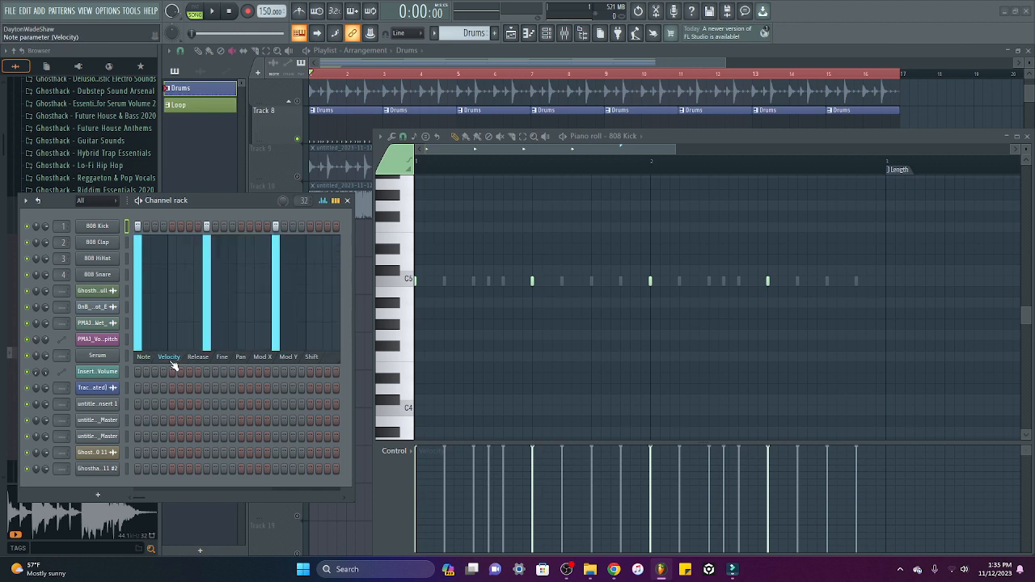
{"action": "mouse_move", "coordinate": [138, 254]}
{"action": "left_mouse_down"}
{"action": "mouse_move", "coordinate": [138, 288]}
{"action": "mouse_move", "coordinate": [136, 236]}
{"action": "left_mouse_up"}
{"action": "left_click", "coordinate": [125, 243]}
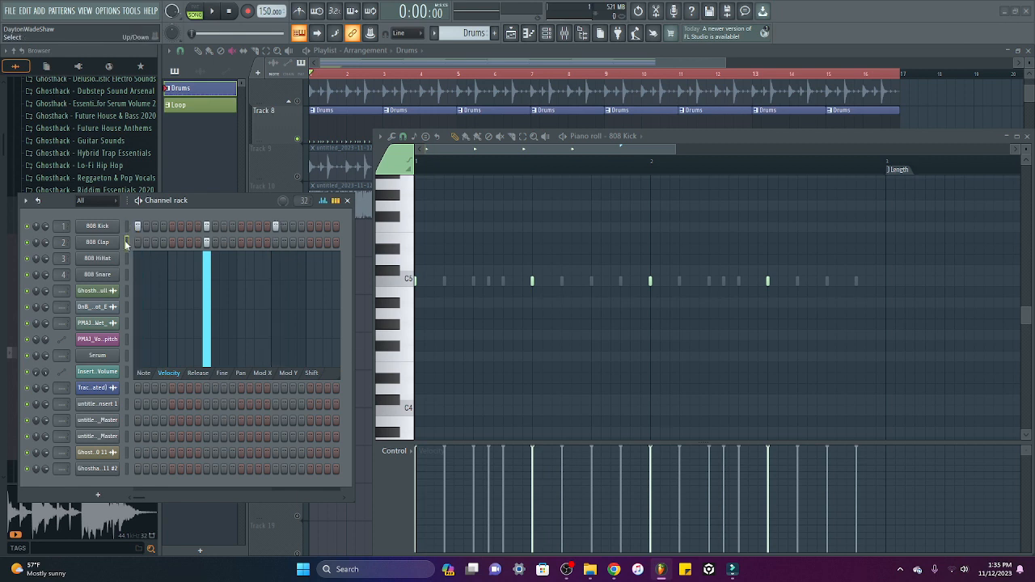
Shape the 808 HiHat step velocities into a rising ramp in the graph editor and play the Drums pattern.
{"action": "left_click", "coordinate": [127, 259]}
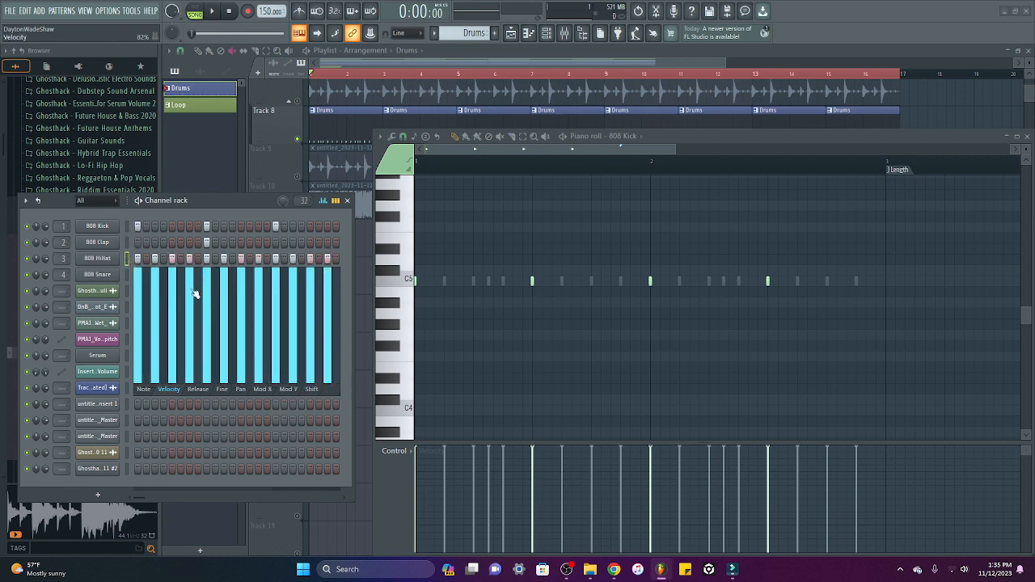
{"action": "mouse_move", "coordinate": [194, 294]}
{"action": "left_mouse_down"}
{"action": "mouse_move", "coordinate": [137, 295]}
{"action": "mouse_move", "coordinate": [335, 289]}
{"action": "mouse_move", "coordinate": [305, 277]}
{"action": "mouse_move", "coordinate": [137, 312]}
{"action": "left_mouse_up"}
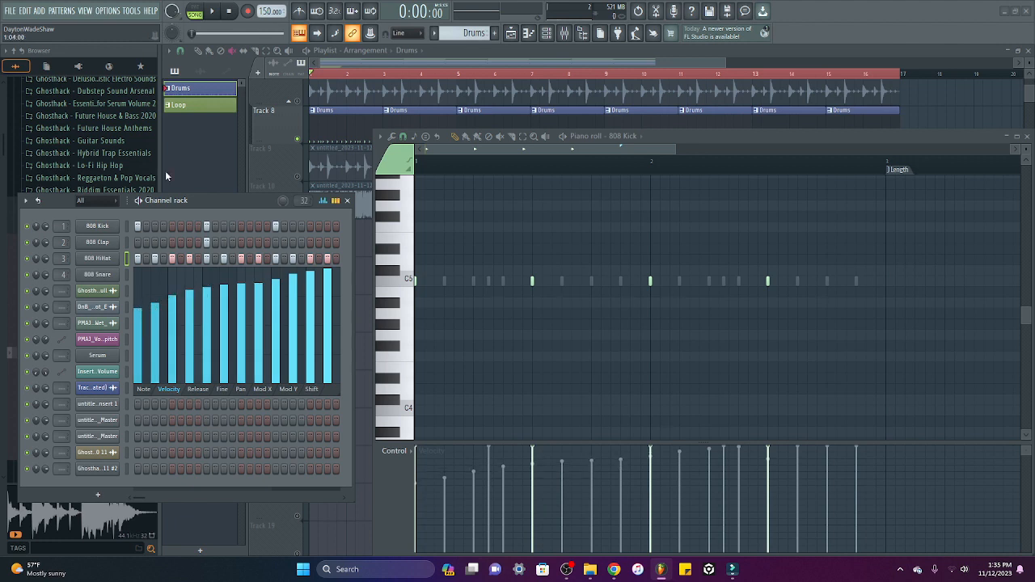
{"action": "left_click", "coordinate": [212, 11]}
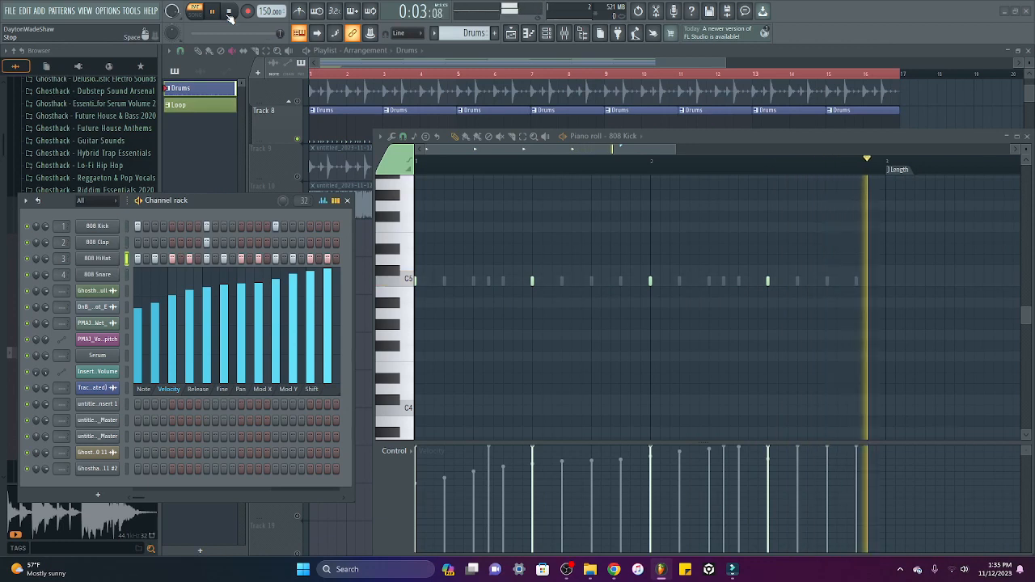
Widen the channel rack, reset all 808 HiHat steps to full velocity, and close the graph editor with playback stopped.
{"action": "left_click_drag", "start_coordinate": [354, 208], "coordinate": [429, 224]}
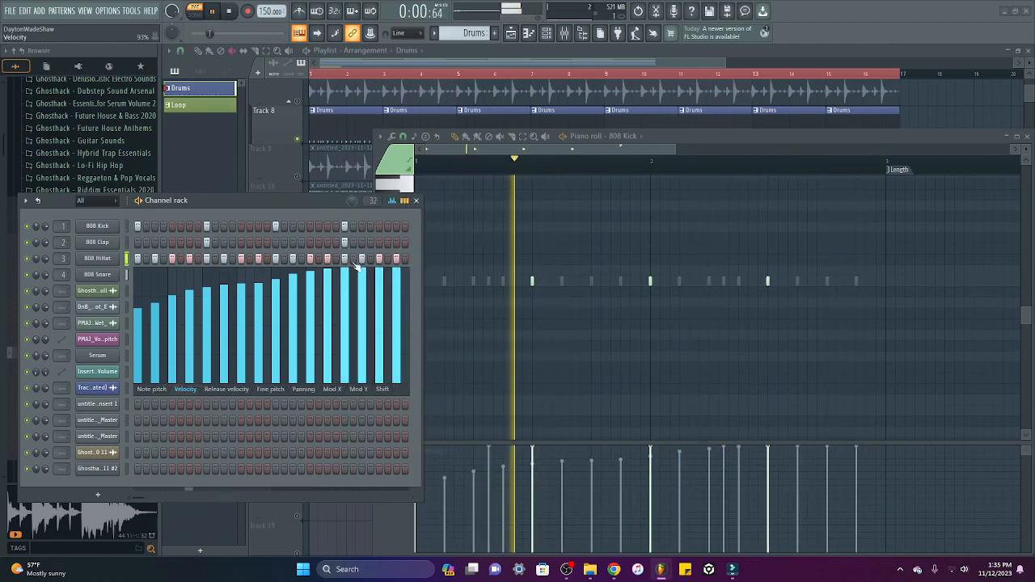
{"action": "left_click_drag", "start_coordinate": [356, 269], "coordinate": [137, 270]}
{"action": "left_click", "coordinate": [394, 203]}
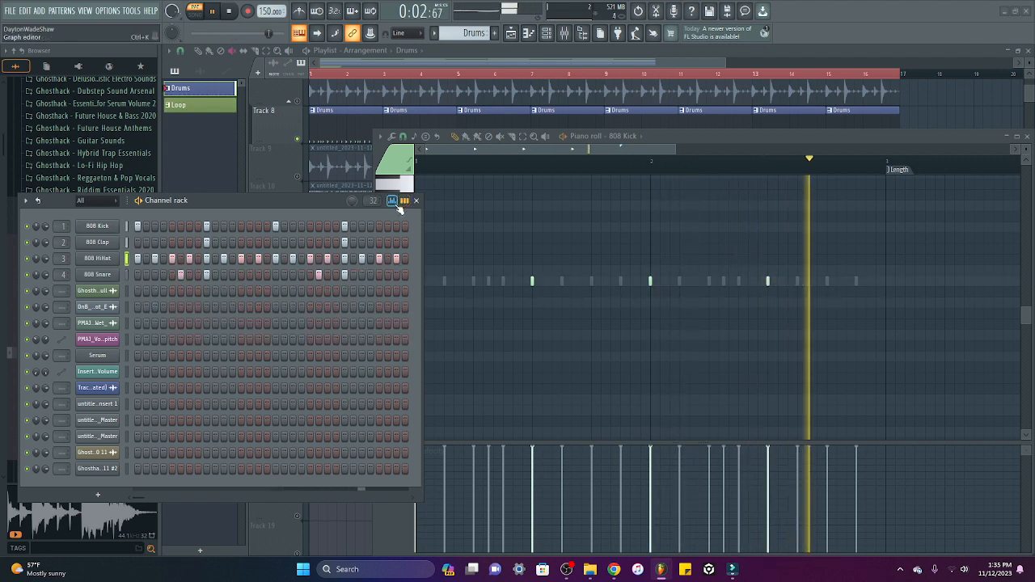
{"action": "key", "text": "space"}
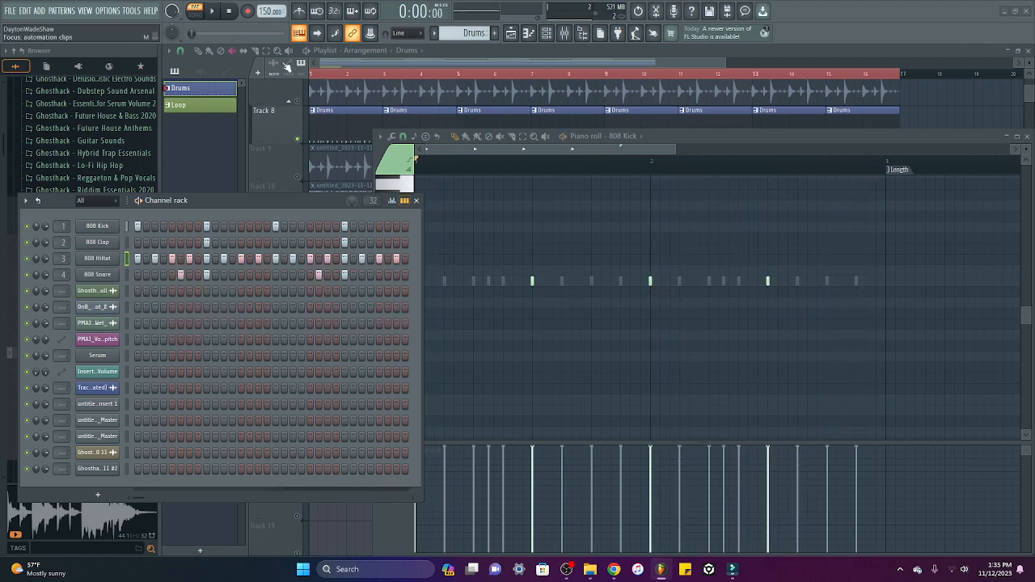
Open the 808 Snare notes in the piano roll from the channel rack's note preview and bring up the mixer.
{"action": "left_click", "coordinate": [404, 201]}
{"action": "left_click", "coordinate": [374, 281]}
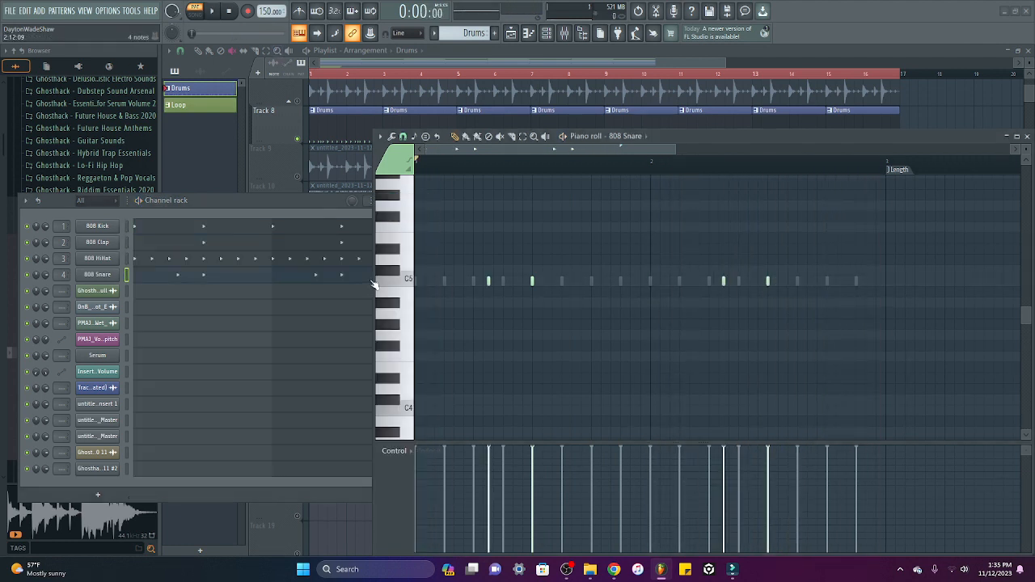
{"action": "key", "text": "F9"}
{"action": "key", "text": "F9"}
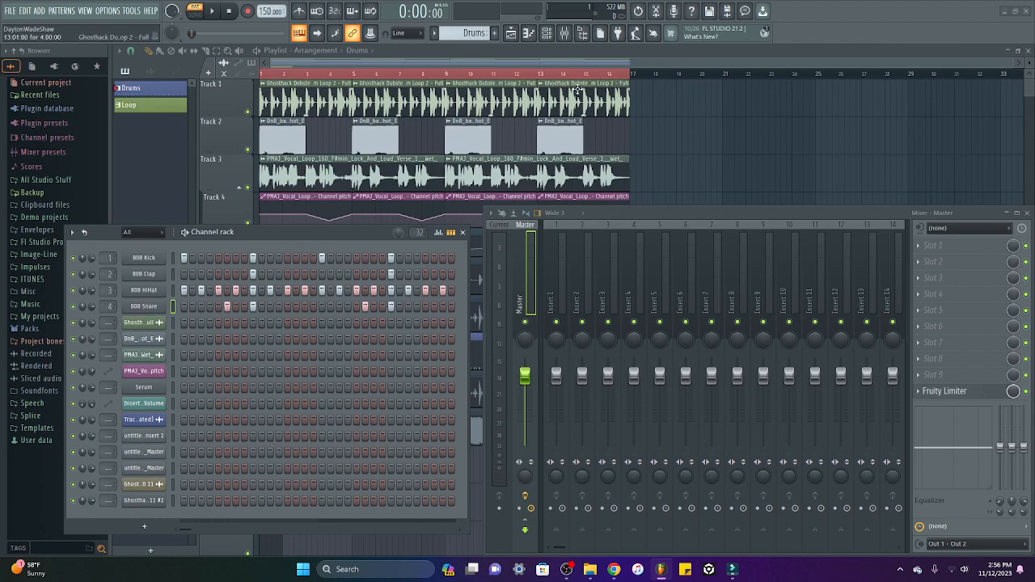
Assign the 808 Kick channel to mixer track 1 and the 808 Clap channel to mixer track 2.
{"action": "scroll", "coordinate": [1009, 72], "scroll_direction": "up", "scroll_amount": 1}
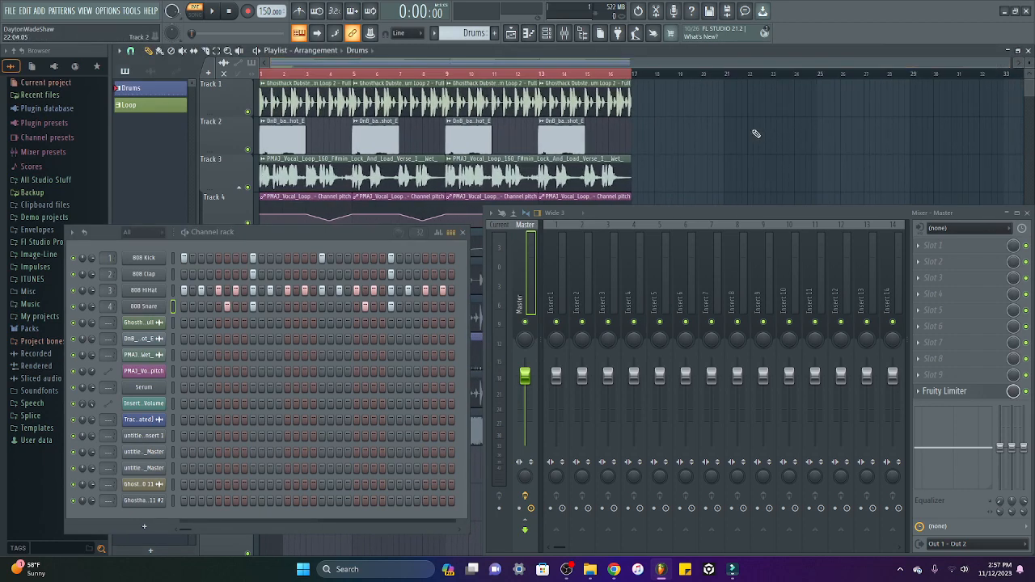
{"action": "left_click", "coordinate": [173, 258]}
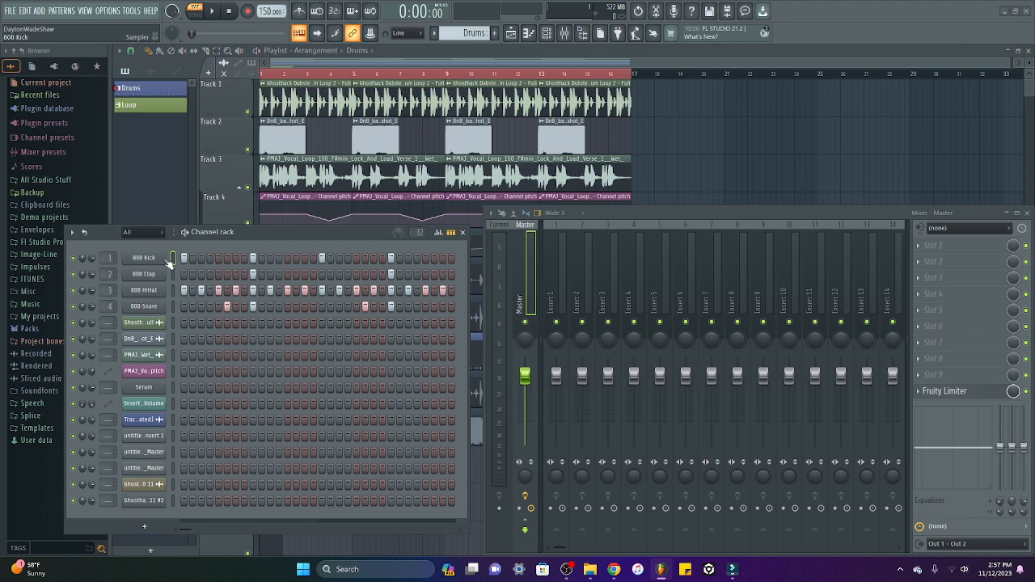
{"action": "left_click", "coordinate": [565, 295]}
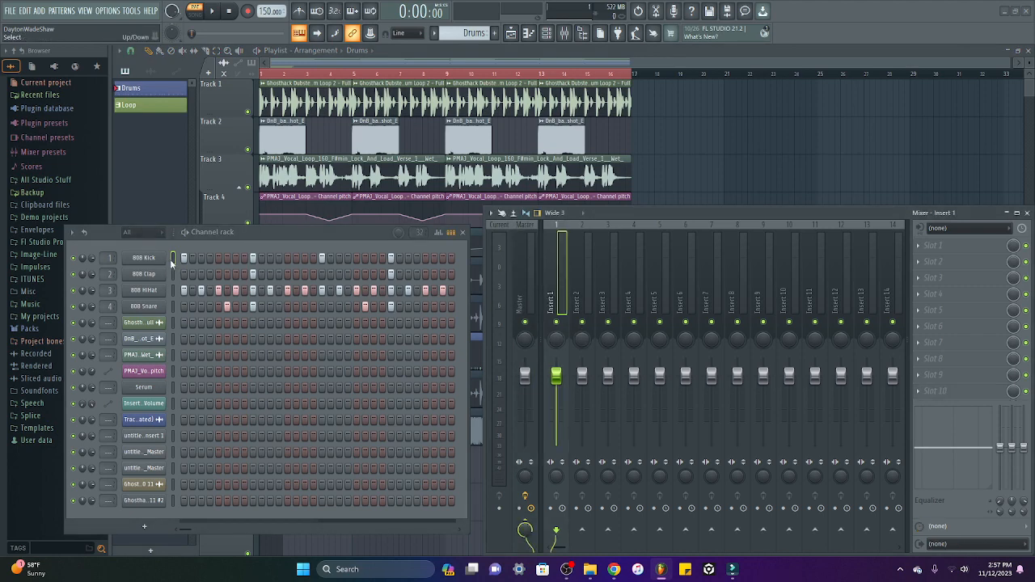
{"action": "left_click", "coordinate": [171, 262]}
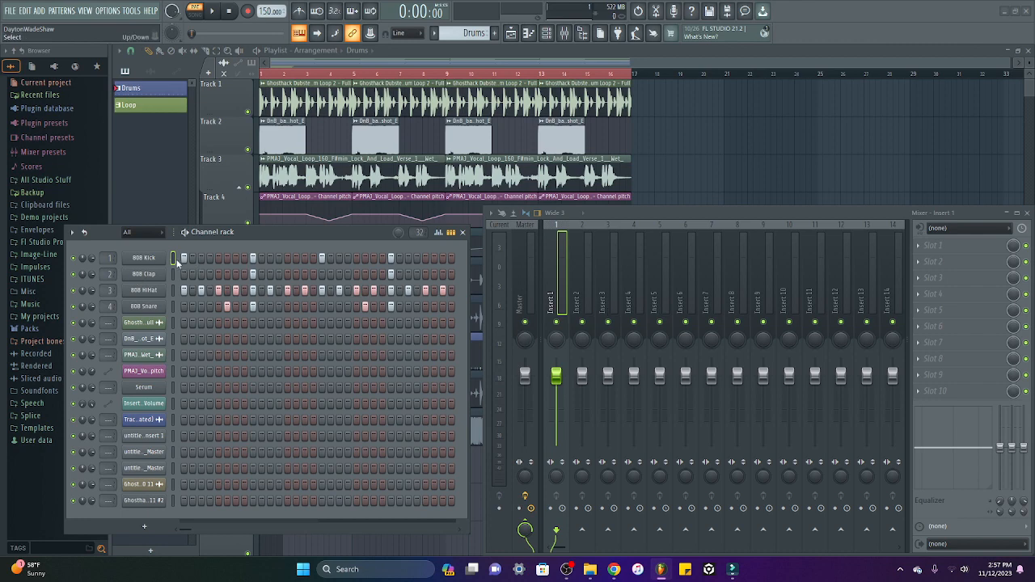
{"action": "key", "text": "ctrl+l"}
{"action": "left_click", "coordinate": [174, 277]}
{"action": "key", "text": "ctrl+l"}
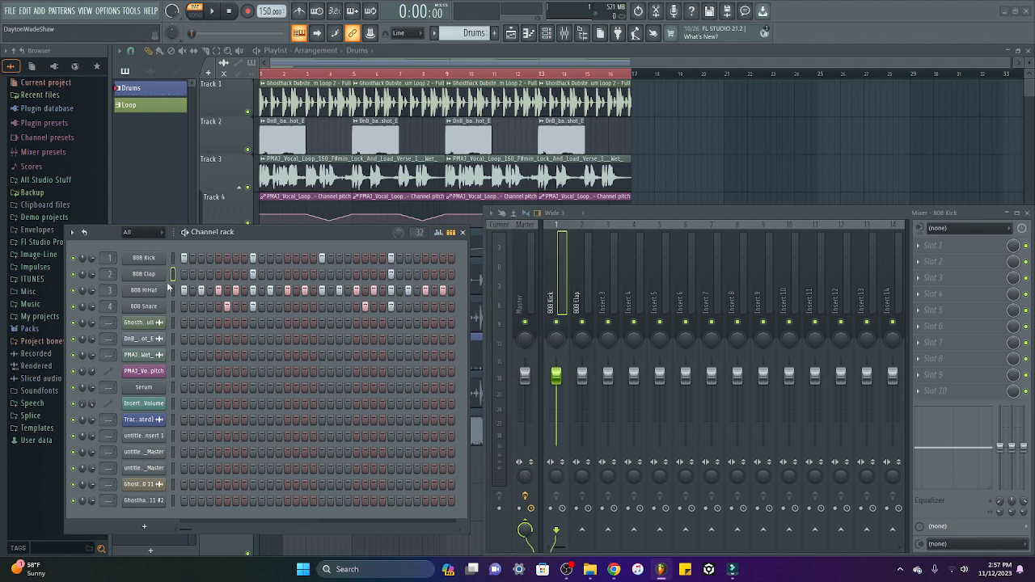
Try assigning all channels from 808 HiHat down to the last one to free mixer tracks, and undo the assignment.
{"action": "left_click_drag", "start_coordinate": [173, 291], "coordinate": [173, 375]}
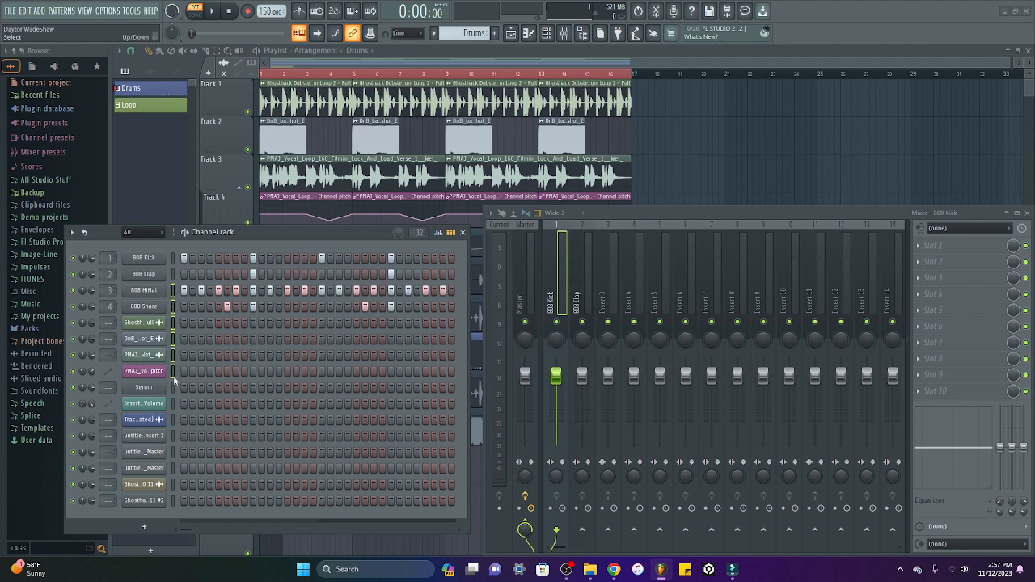
{"action": "left_click_drag", "start_coordinate": [179, 485], "coordinate": [173, 500]}
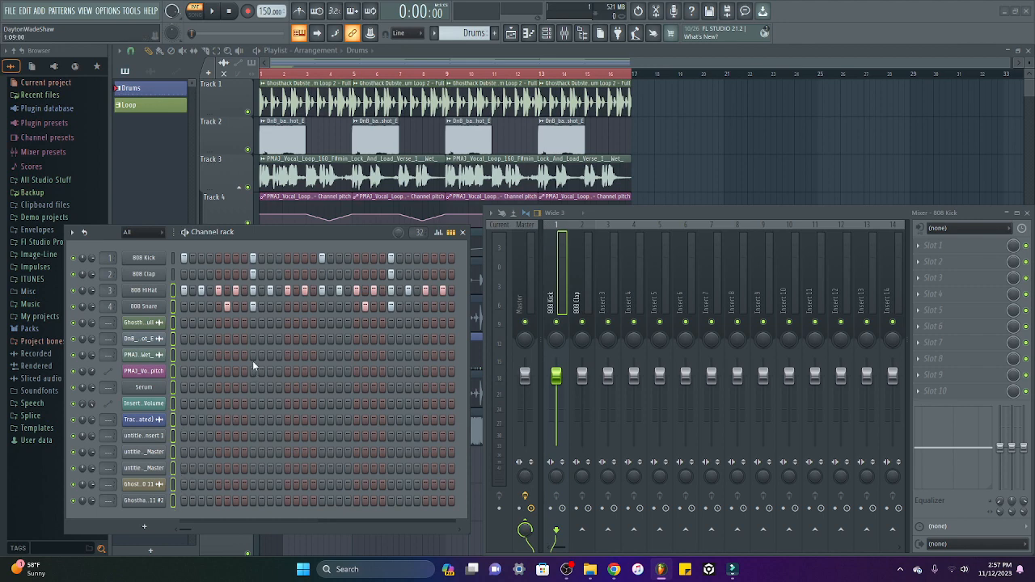
{"action": "key", "text": "ctrl+l"}
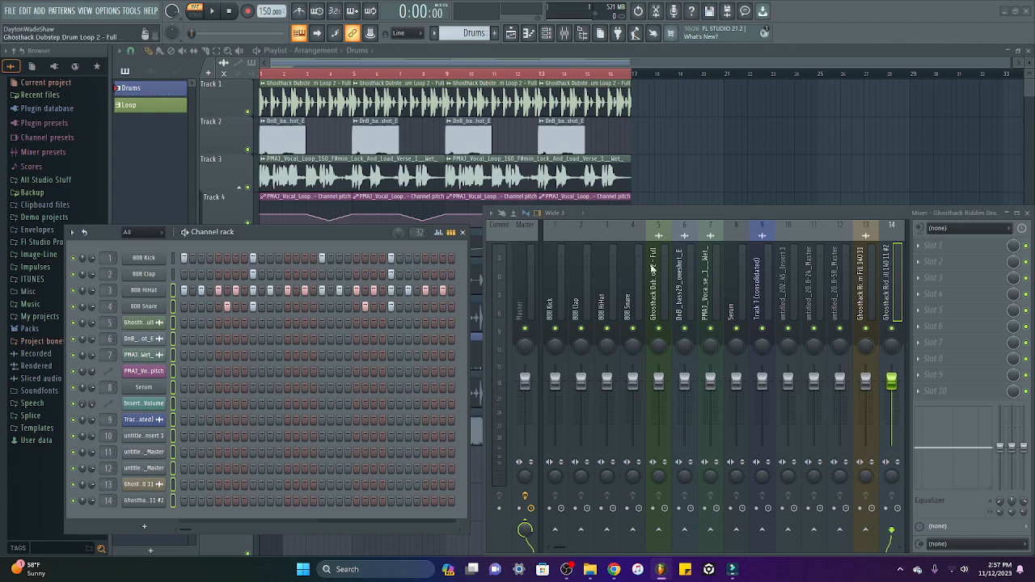
{"action": "scroll", "coordinate": [822, 265], "scroll_direction": "down", "scroll_amount": 1}
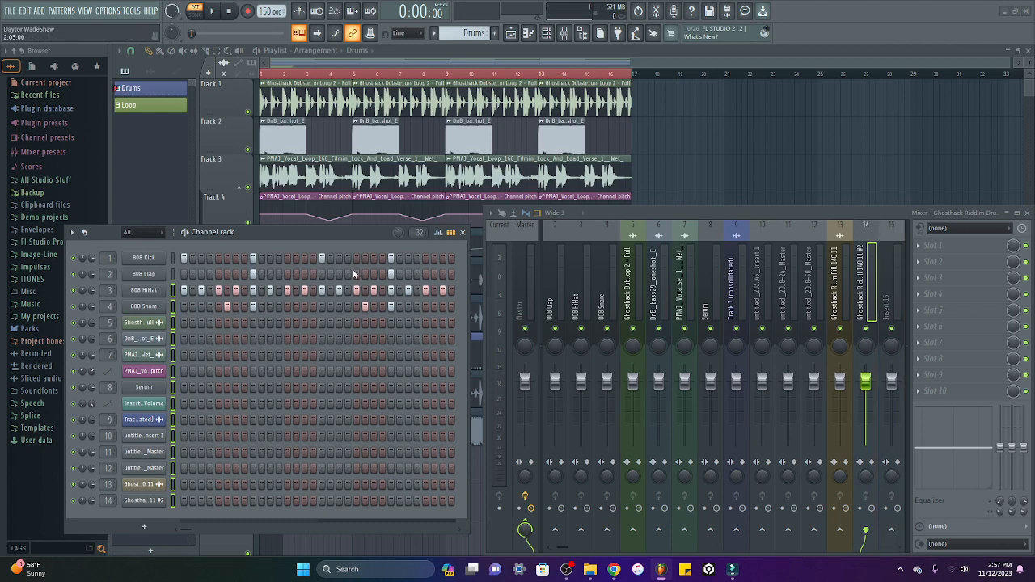
{"action": "key", "text": "ctrl+z"}
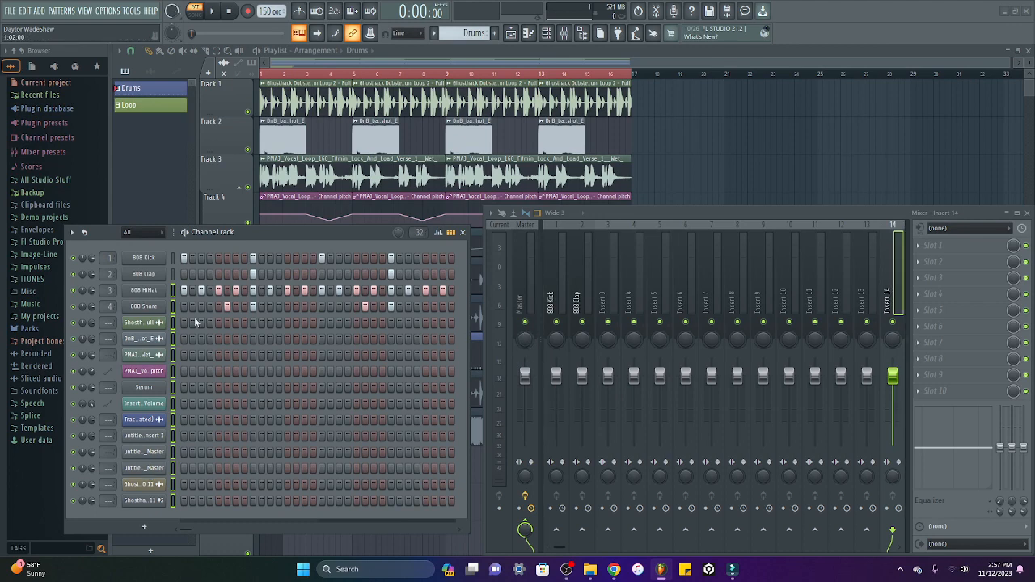
Select every channel in the channel rack and open the gradient color editor for the selection.
{"action": "left_click", "coordinate": [175, 258]}
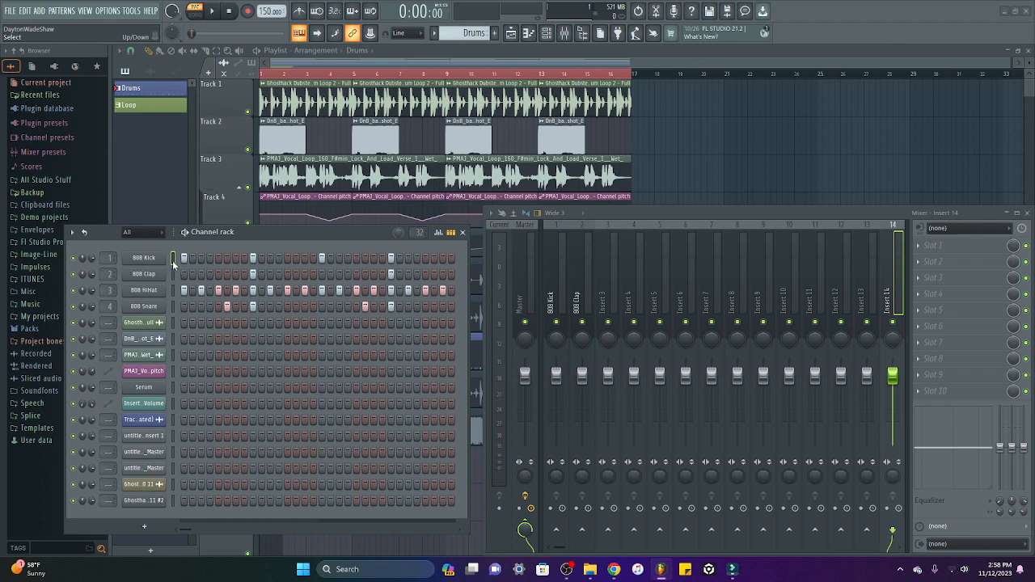
{"action": "left_click_drag", "start_coordinate": [172, 263], "coordinate": [174, 503]}
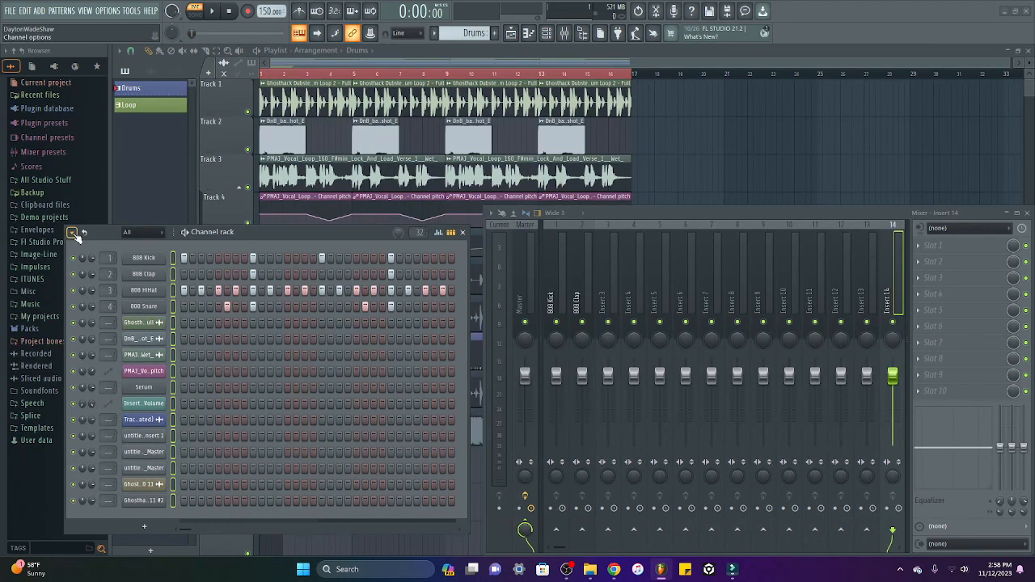
{"action": "left_click", "coordinate": [72, 233]}
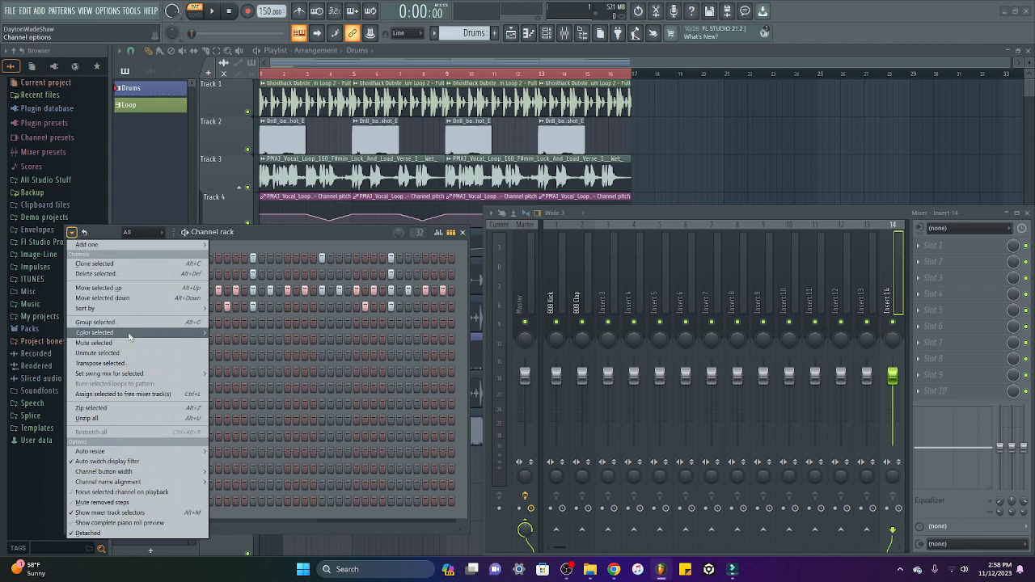
{"action": "mouse_move", "coordinate": [130, 335]}
{"action": "left_click", "coordinate": [239, 336]}
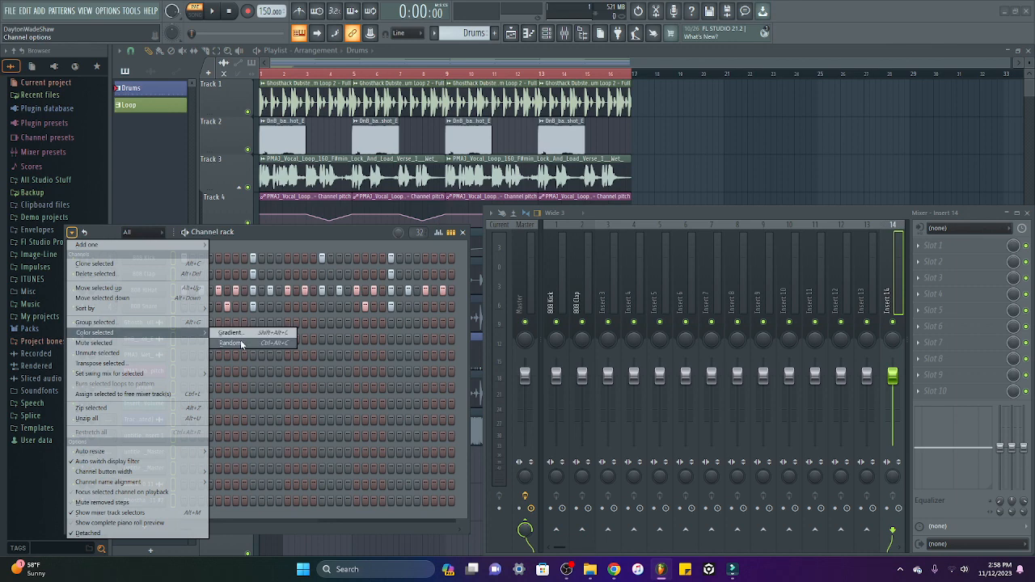
{"action": "left_click", "coordinate": [242, 335]}
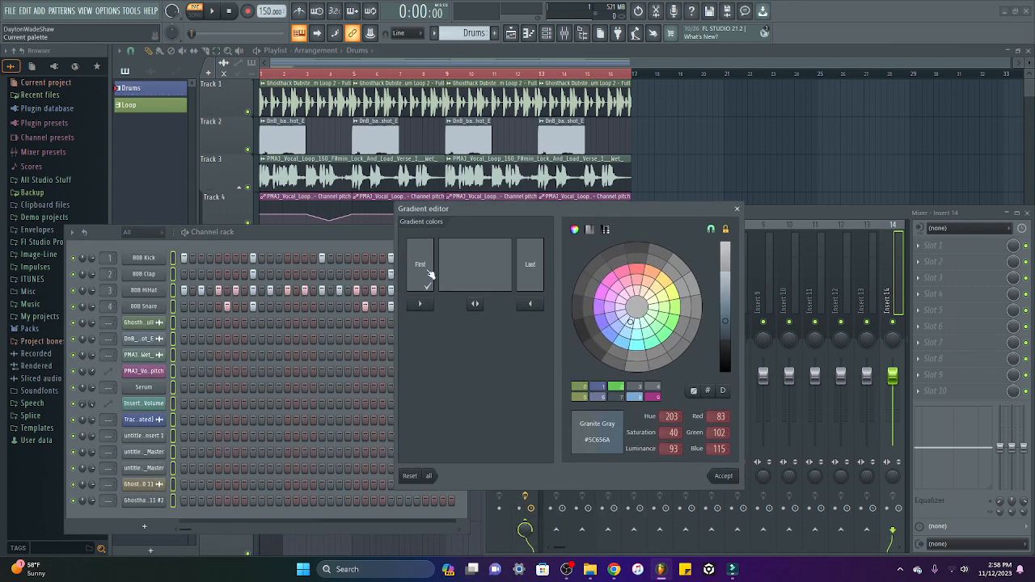
Color the selected channels with a gradient from Bright Blue #3C2F8B to Lemon Lime #B0C248.
{"action": "left_click", "coordinate": [605, 323]}
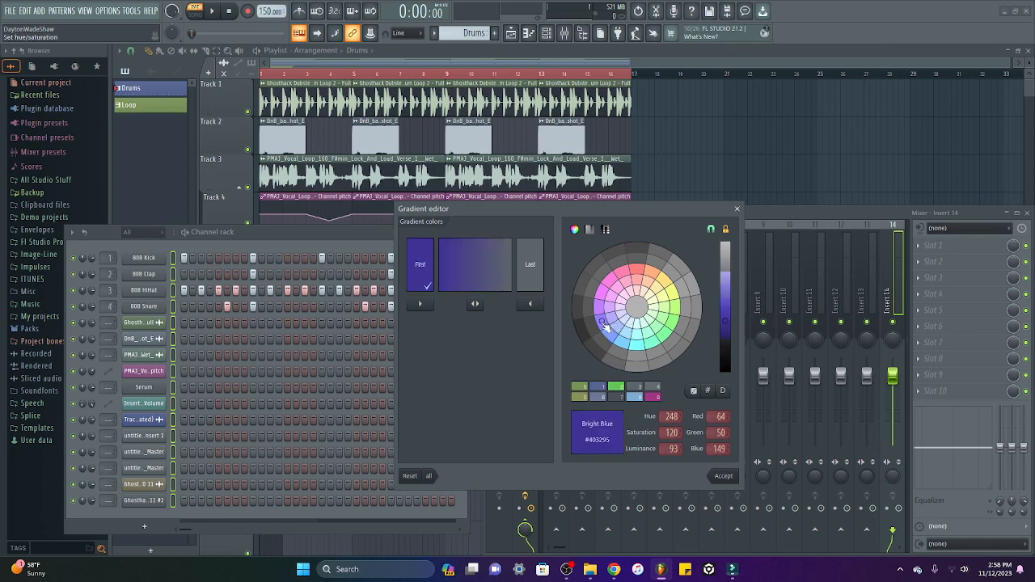
{"action": "left_click", "coordinate": [730, 328]}
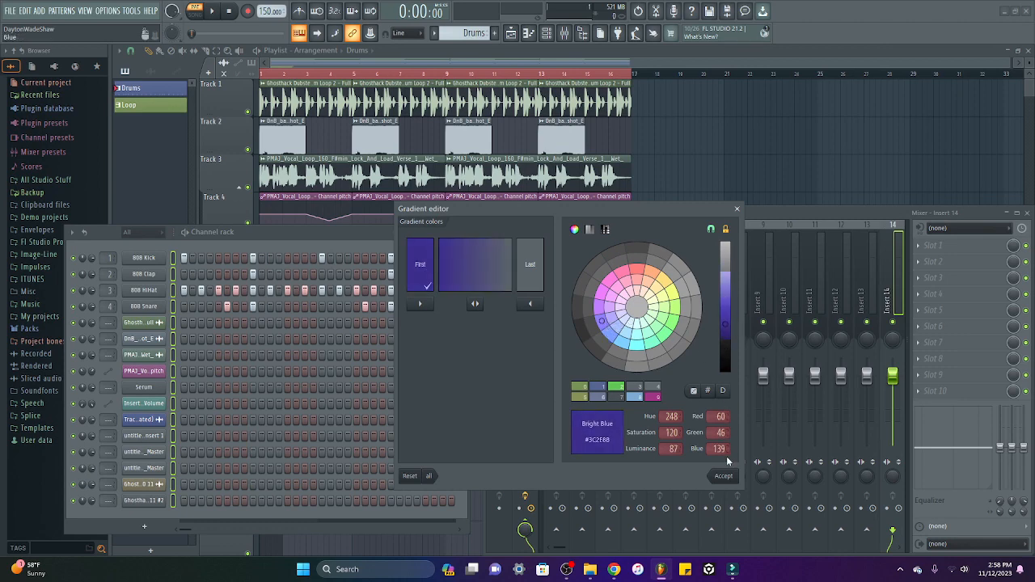
{"action": "left_click", "coordinate": [534, 267]}
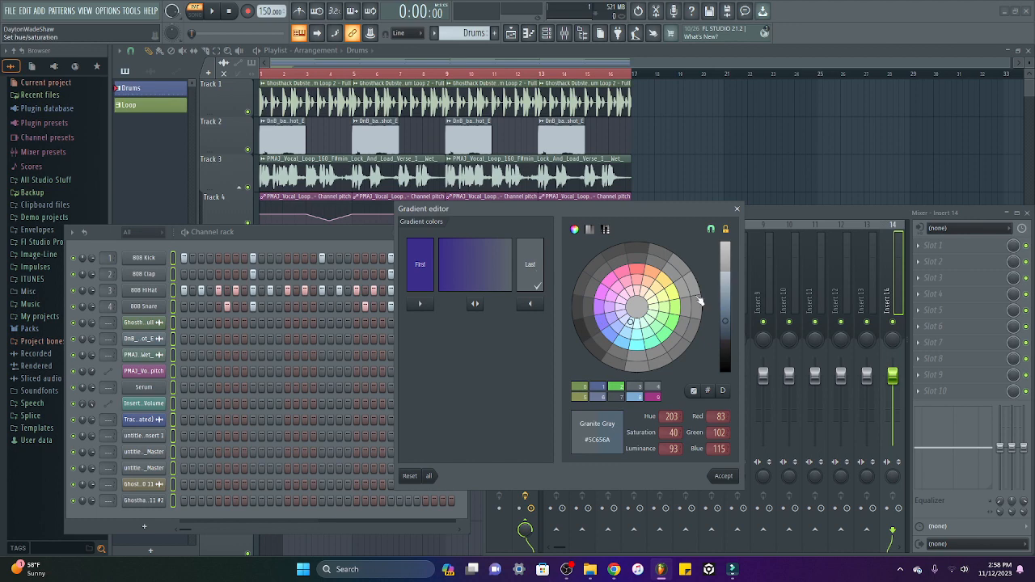
{"action": "left_click", "coordinate": [673, 295]}
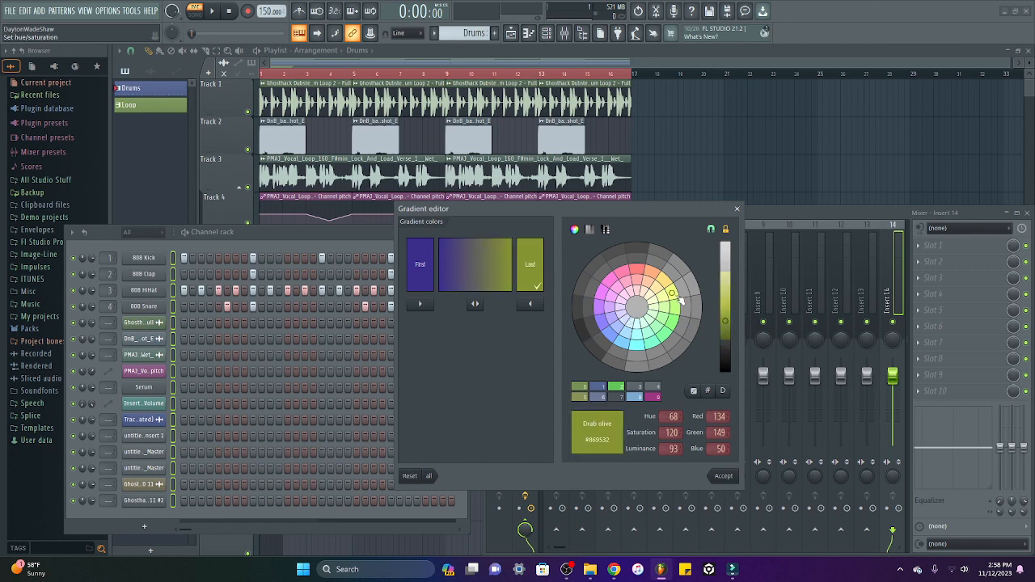
{"action": "left_click", "coordinate": [725, 304]}
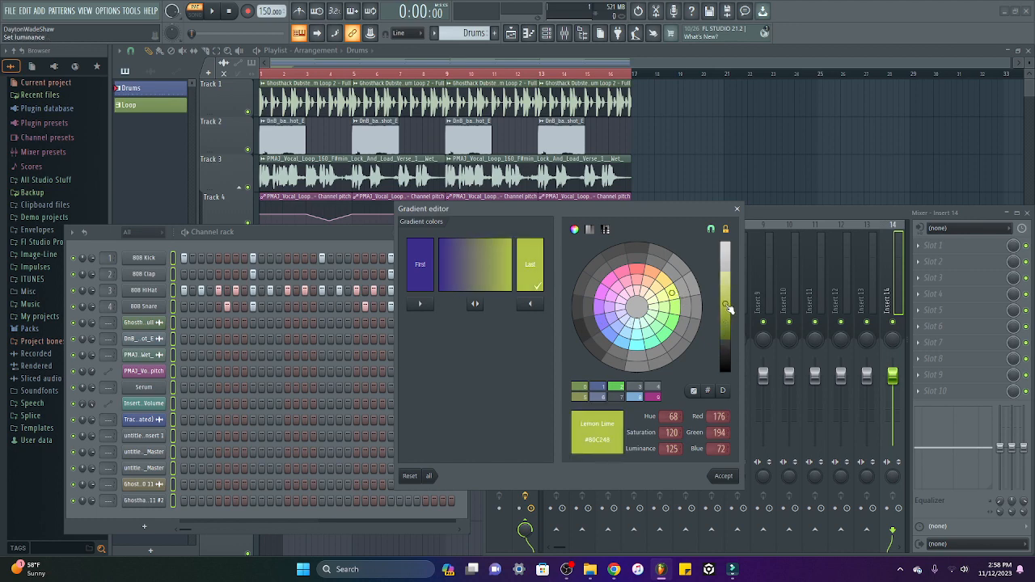
{"action": "left_click", "coordinate": [725, 478]}
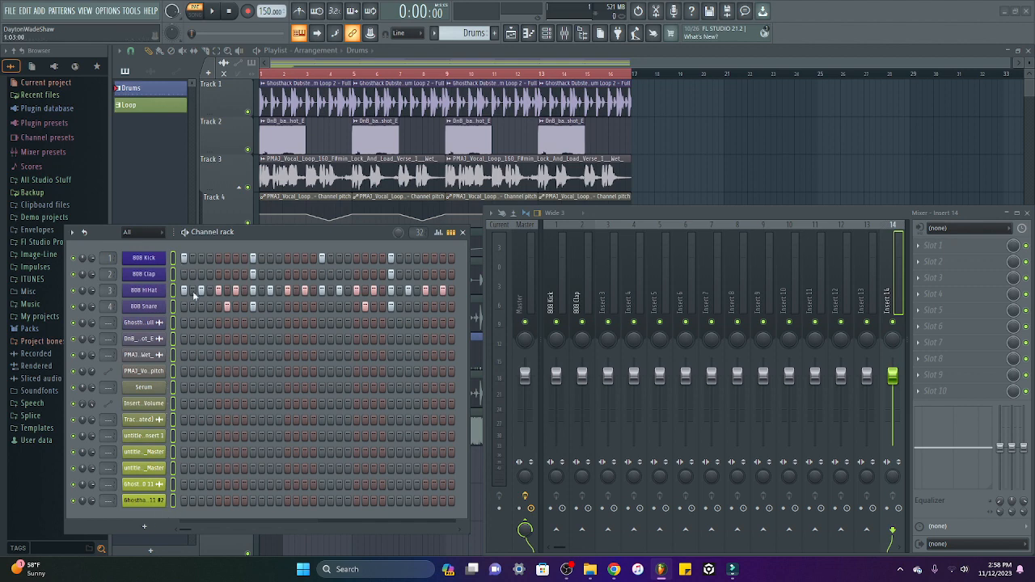
Assign all of the gradient-colored channels to free mixer tracks and look through the mixer tracks.
{"action": "left_click", "coordinate": [174, 261]}
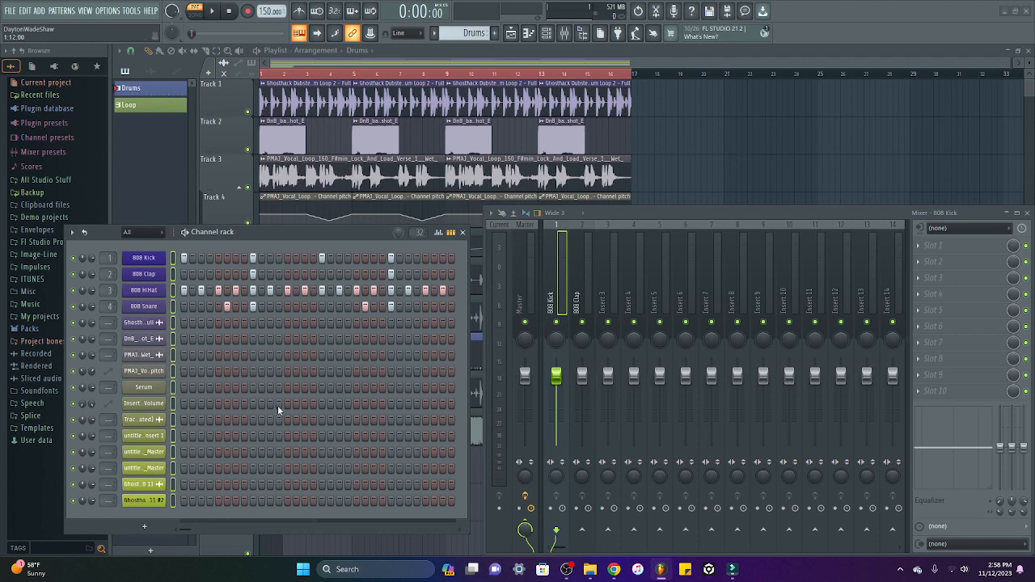
{"action": "key", "text": "ctrl+l"}
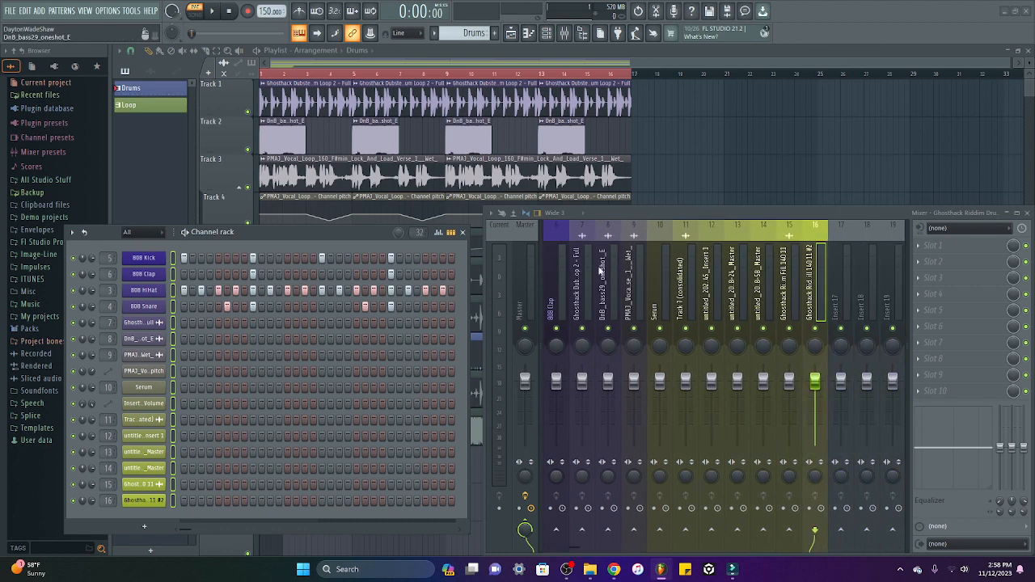
{"action": "scroll", "coordinate": [631, 275], "scroll_direction": "down", "scroll_amount": 2}
{"action": "scroll", "coordinate": [731, 278], "scroll_direction": "up", "scroll_amount": 2}
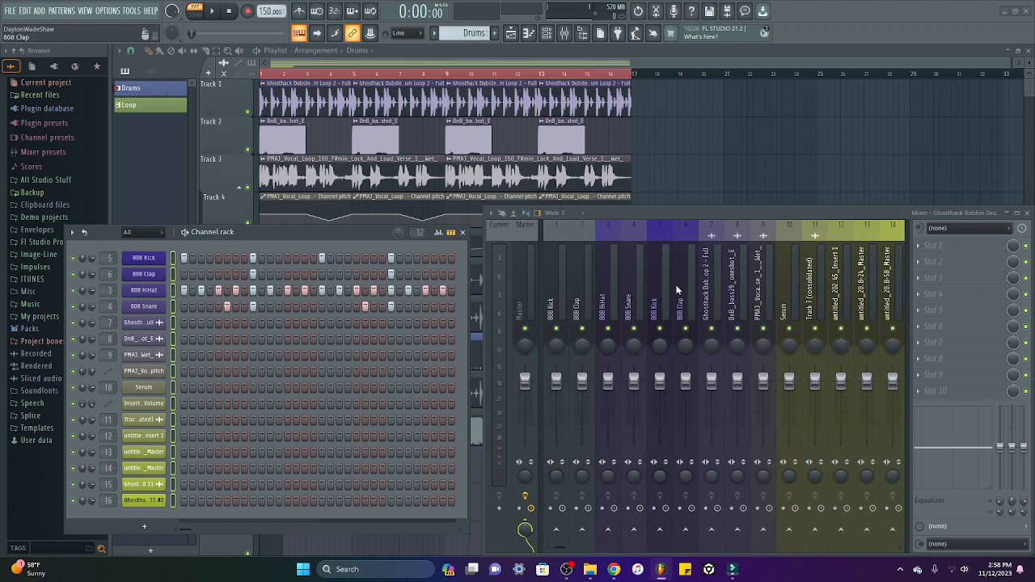